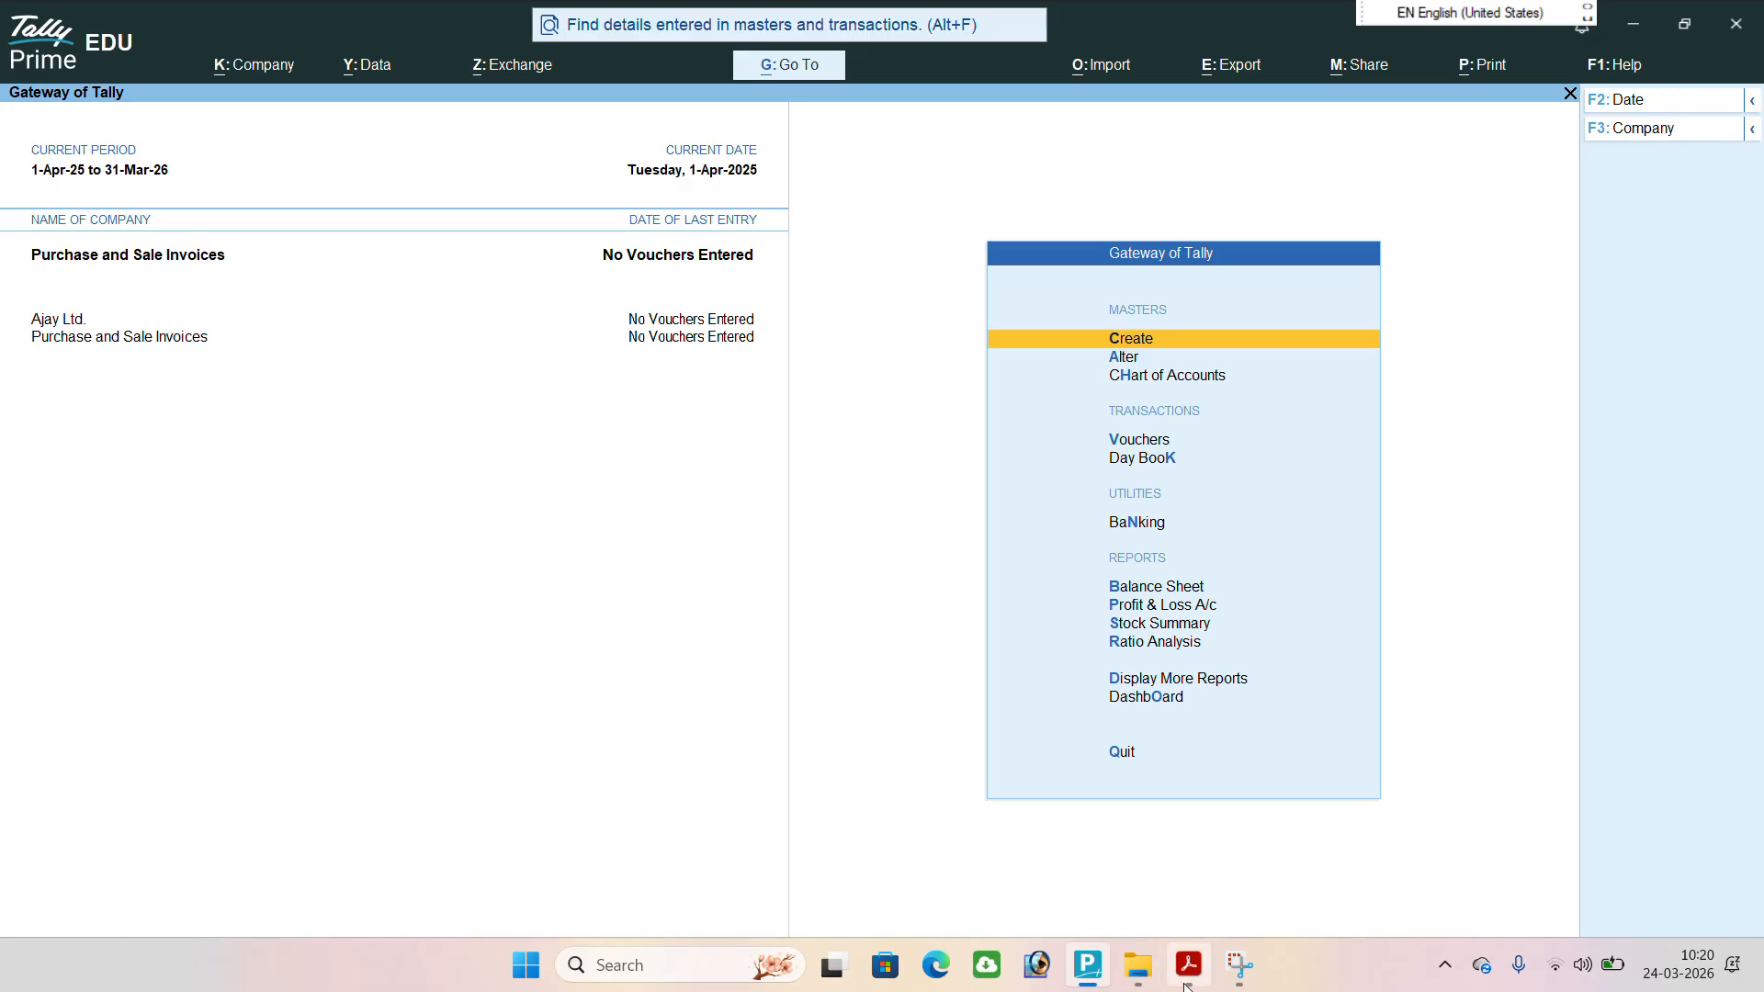
# Switch to the tally prime notes PDF and examine transactions 5 and 6 on the cement purchase and sale.
pyautogui.moveTo(1188, 963)
pyautogui.click(1189, 890)
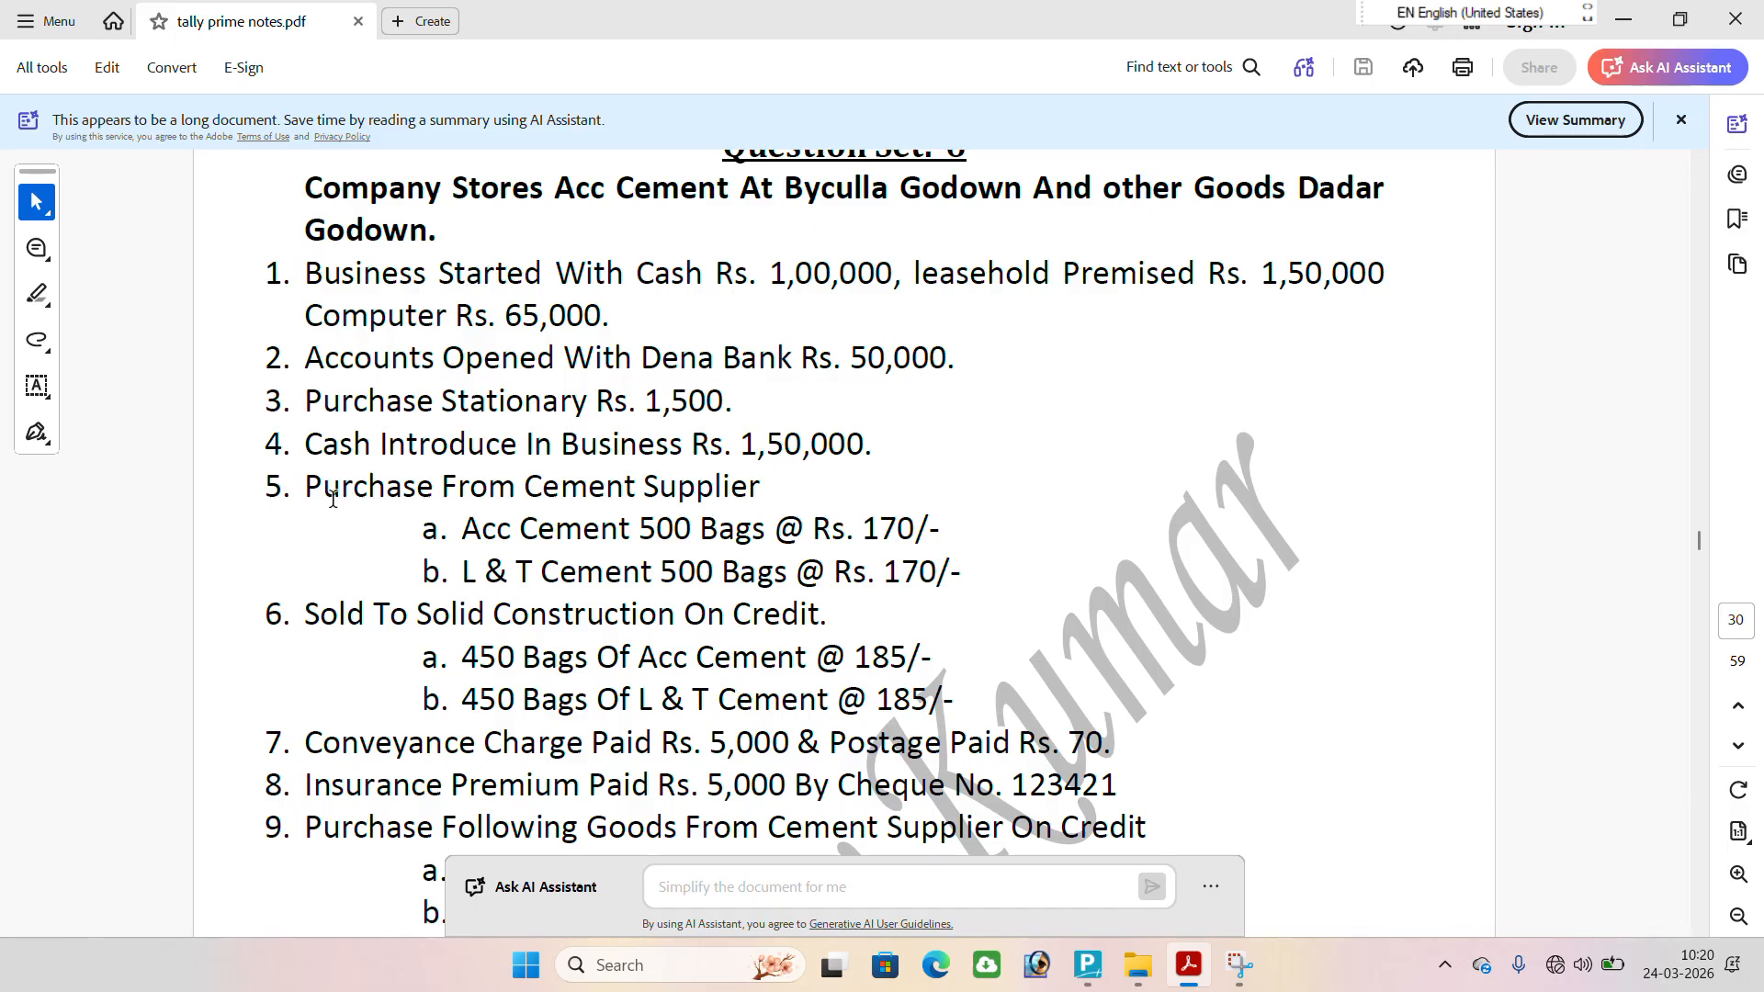
pyautogui.moveTo(304, 487); pyautogui.dragTo(762, 494)
pyautogui.moveTo(463, 524); pyautogui.dragTo(948, 517)
pyautogui.moveTo(443, 567); pyautogui.dragTo(959, 556)
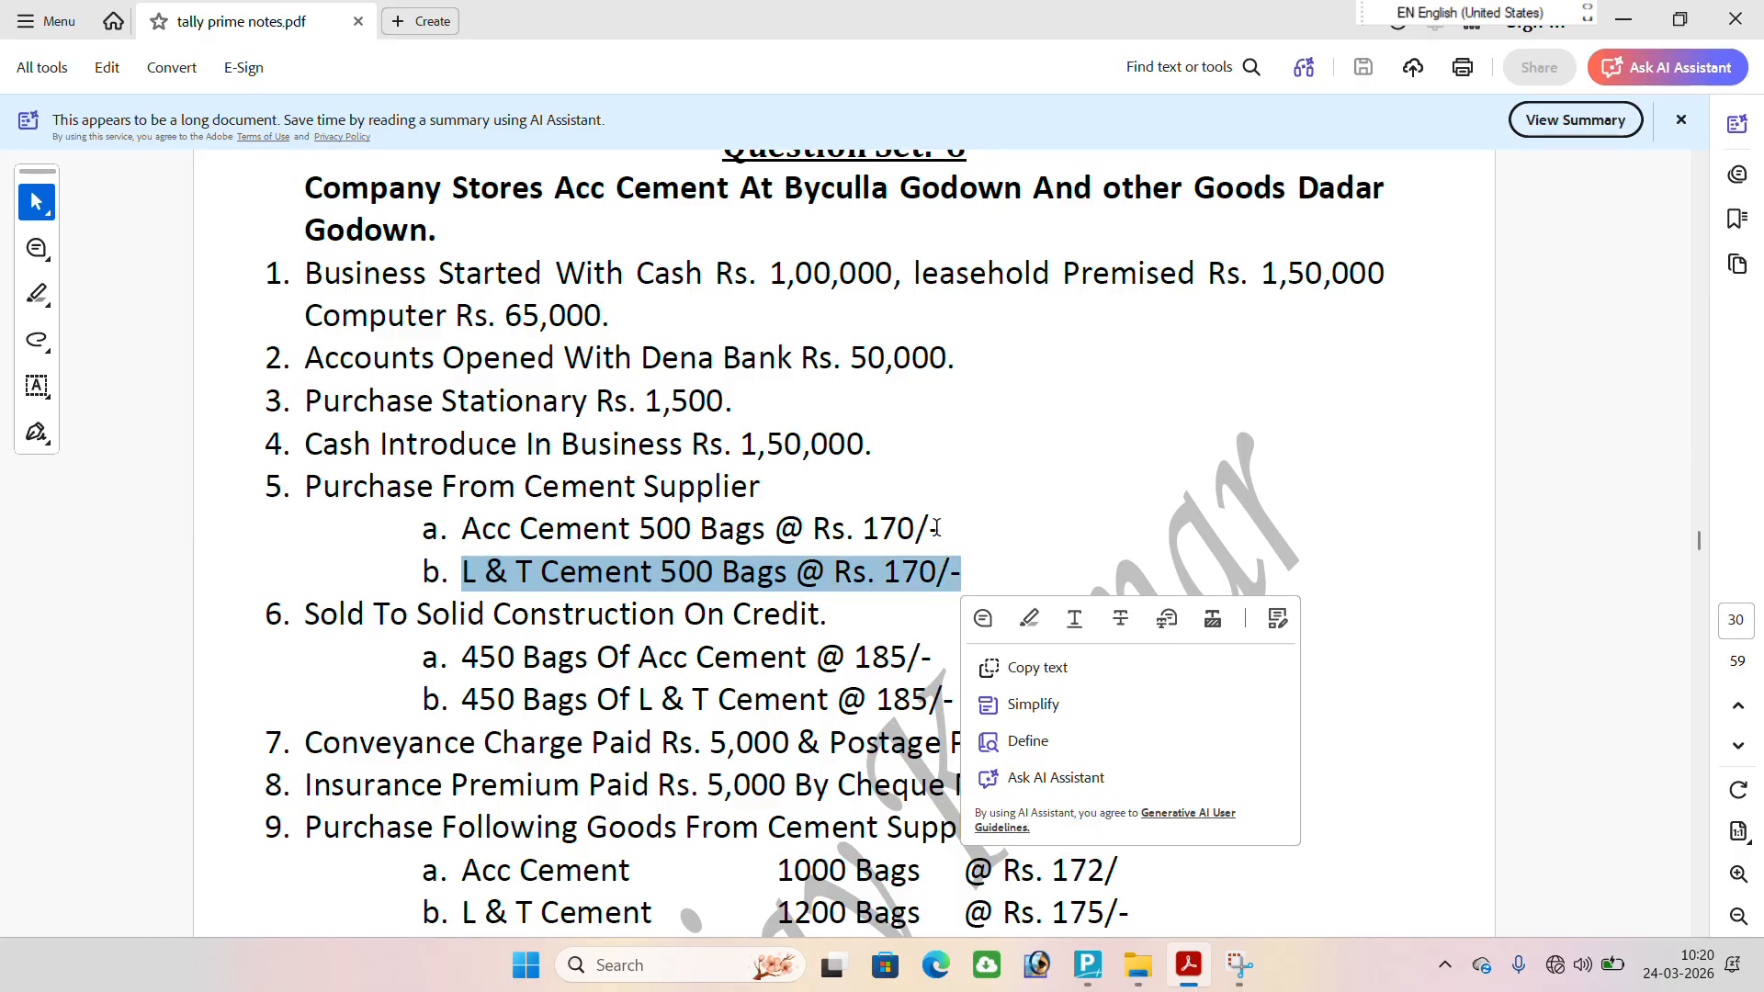
pyautogui.scroll(-2, 933, 533)
pyautogui.click(313, 531)
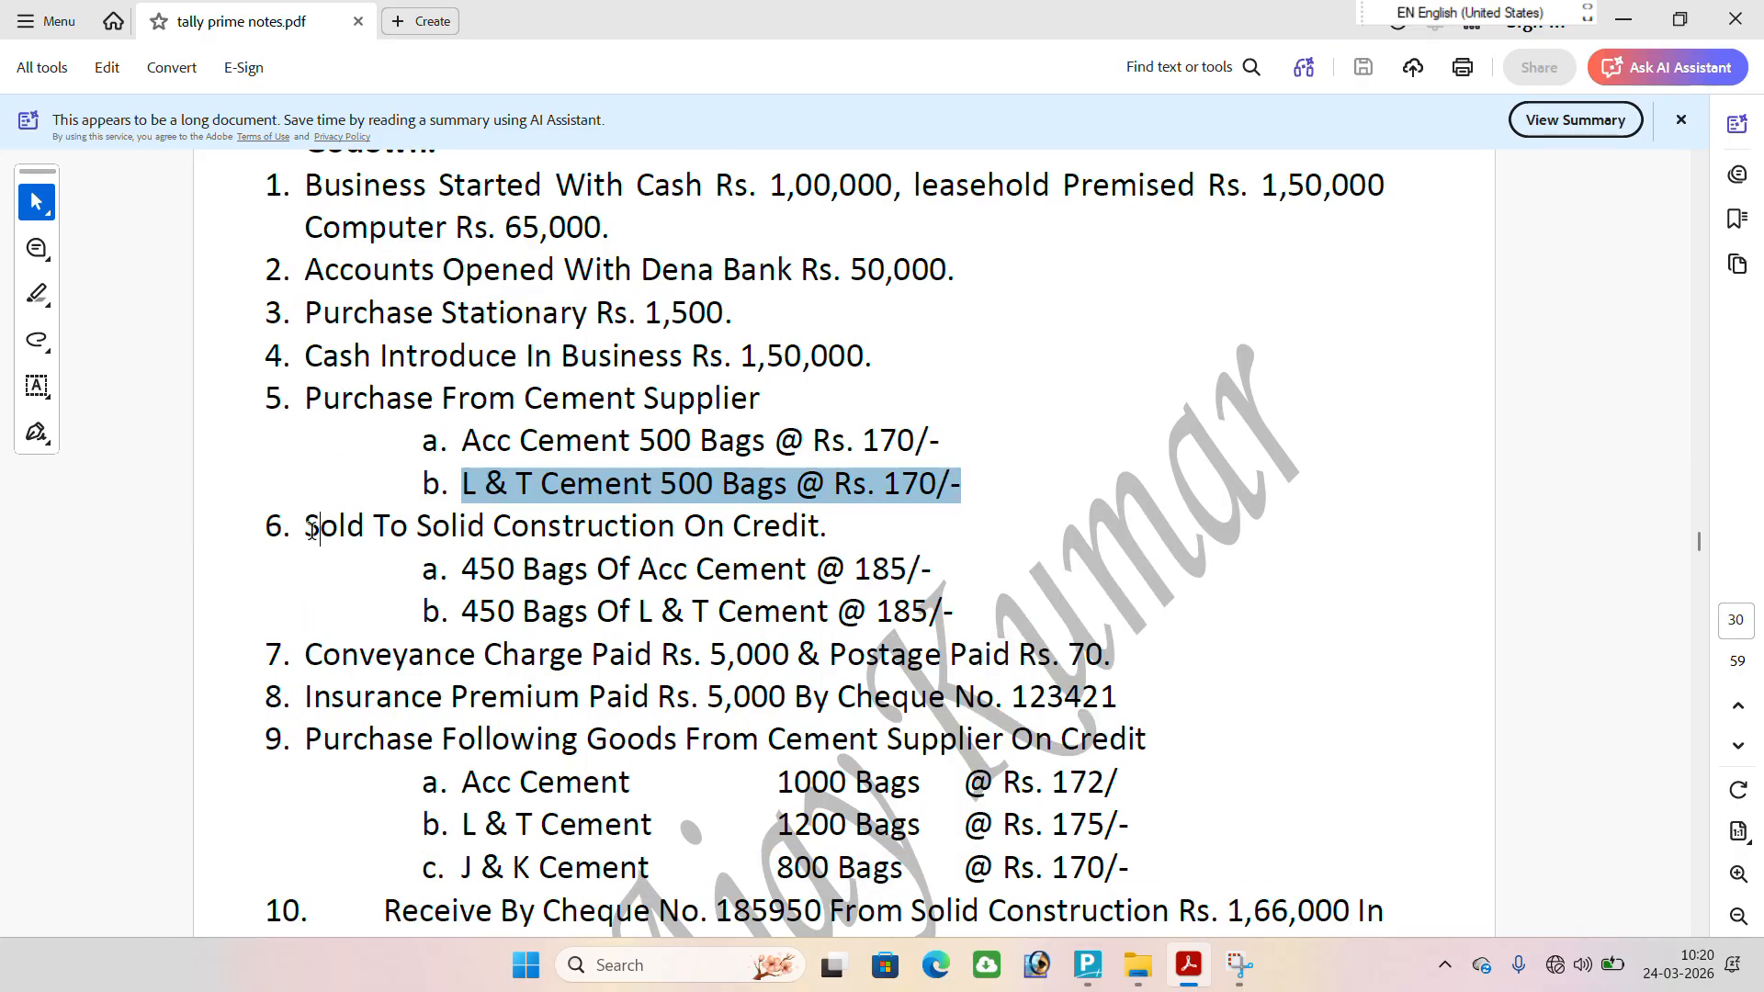
pyautogui.scroll(-1, 340, 430)
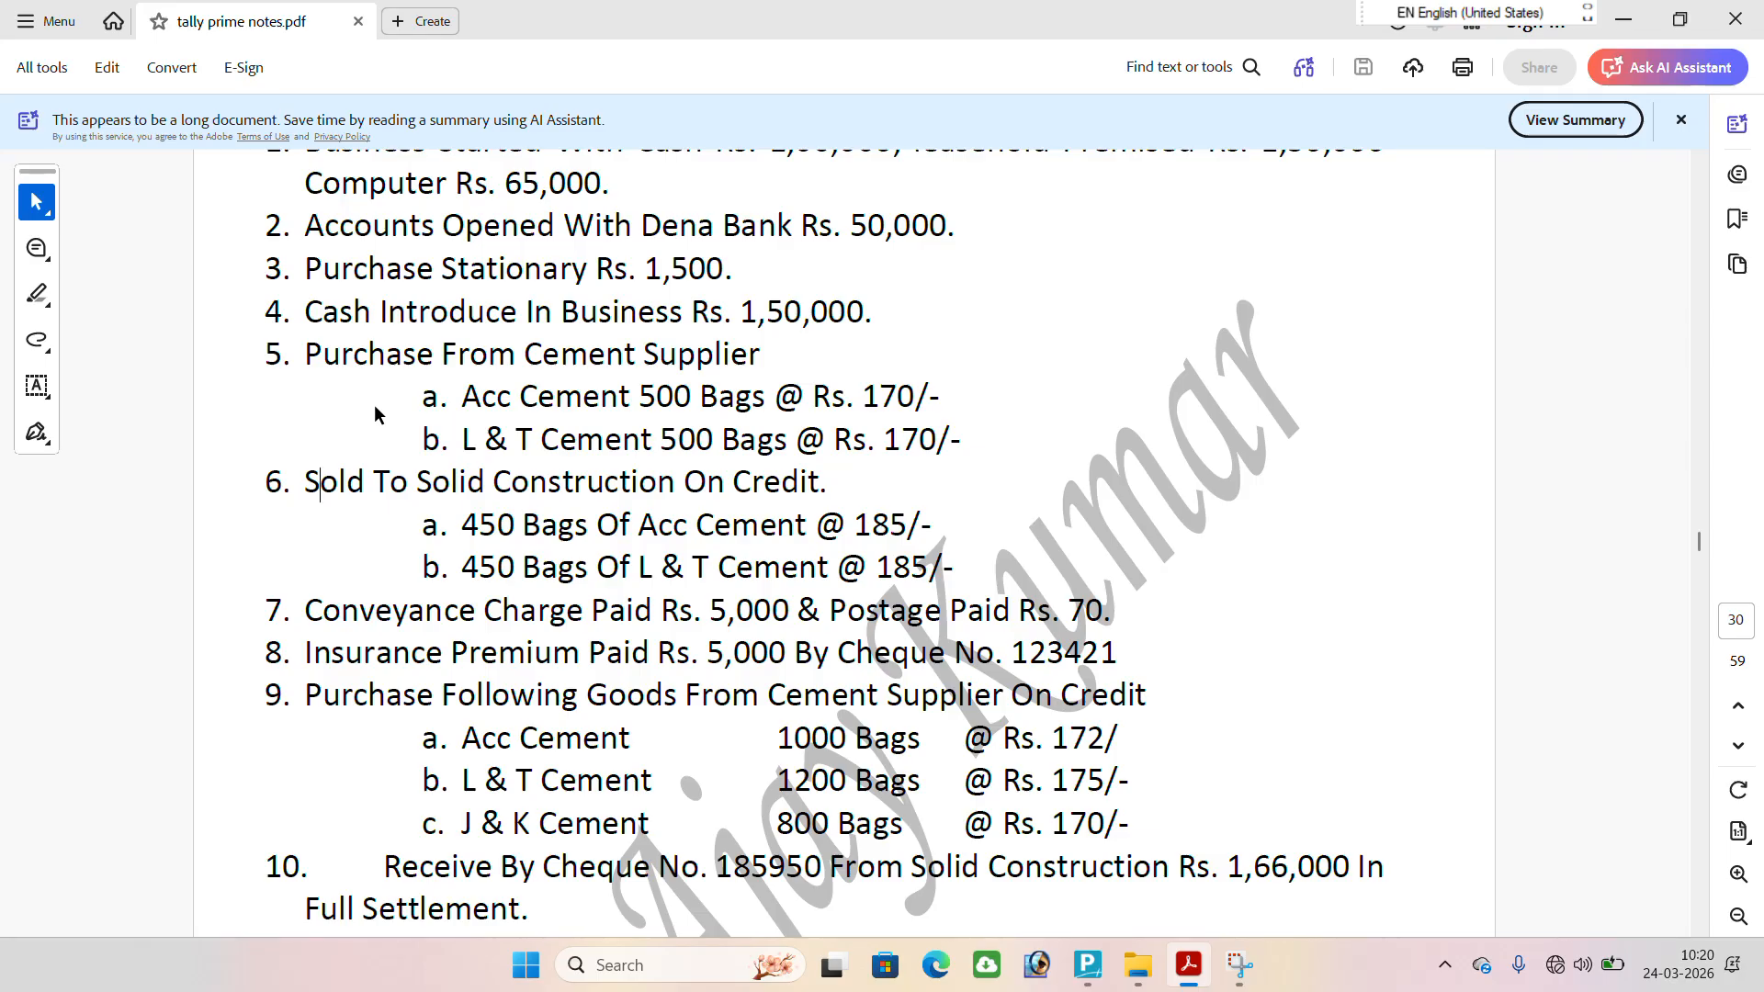
pyautogui.scroll(-1, 396, 404)
pyautogui.scroll(-1, 394, 395)
pyautogui.scroll(-2, 395, 395)
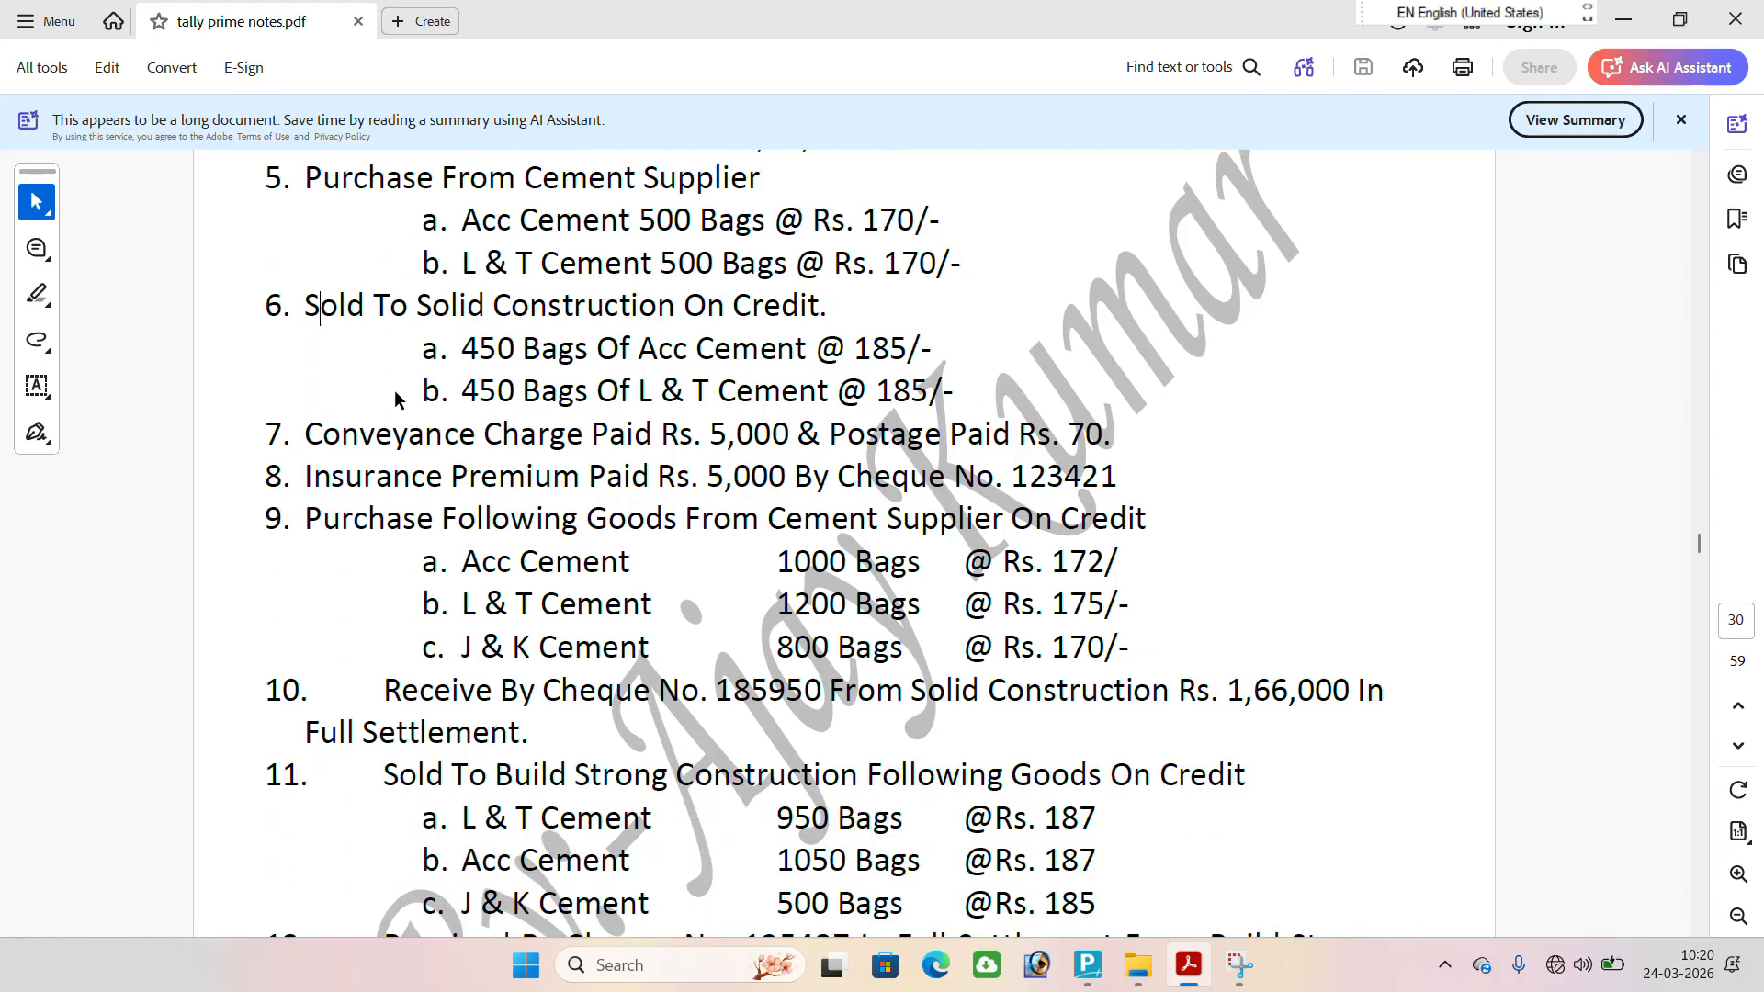
pyautogui.moveTo(322, 179); pyautogui.dragTo(965, 365)
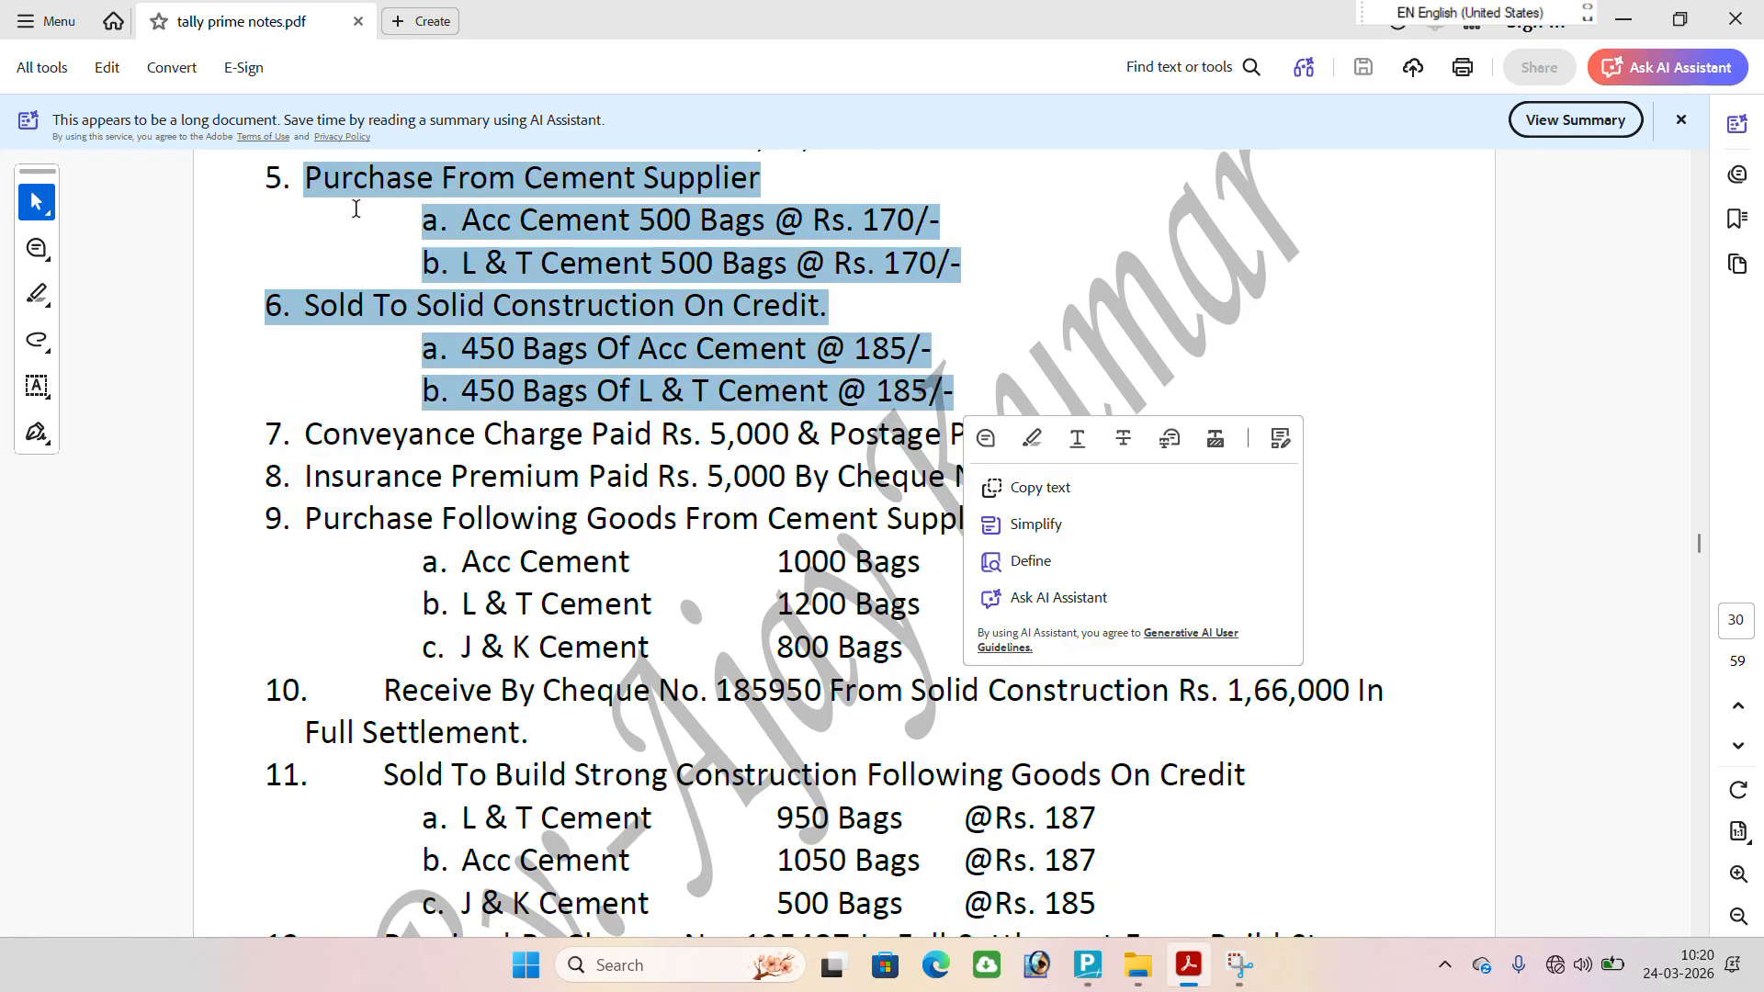
pyautogui.click(477, 223)
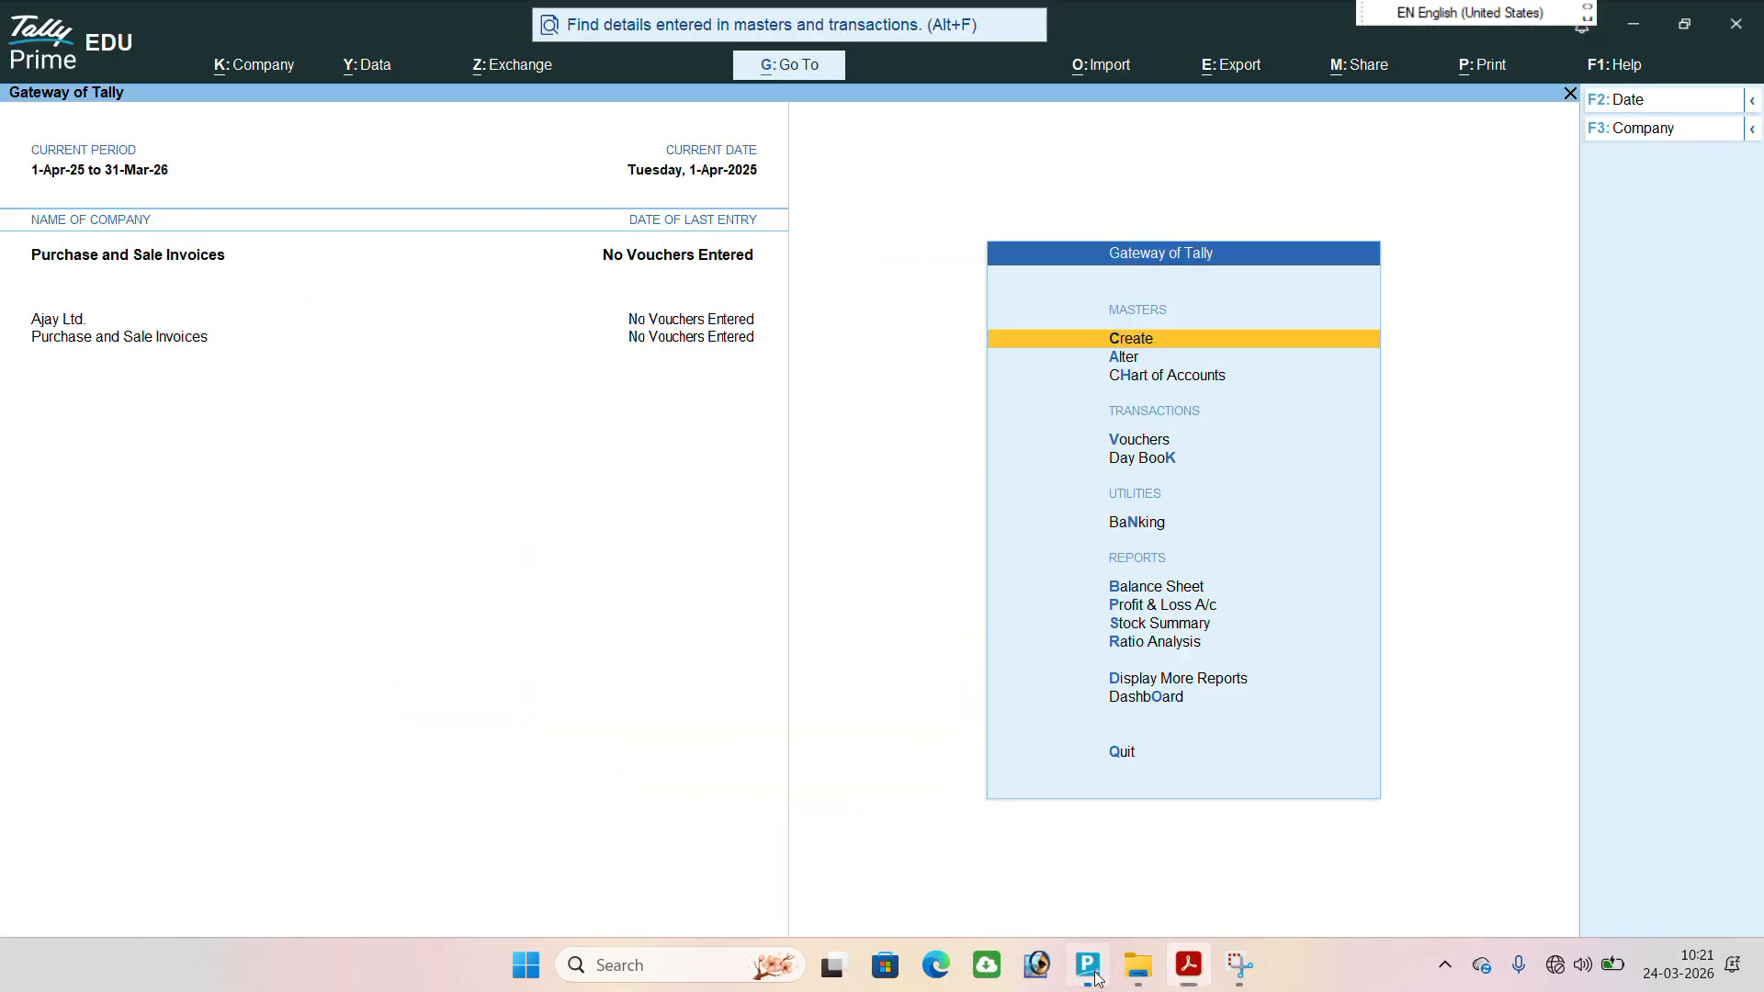
# Switch to TallyPrime and start a new ledger named Purchase A/c.
pyautogui.click(1090, 966)
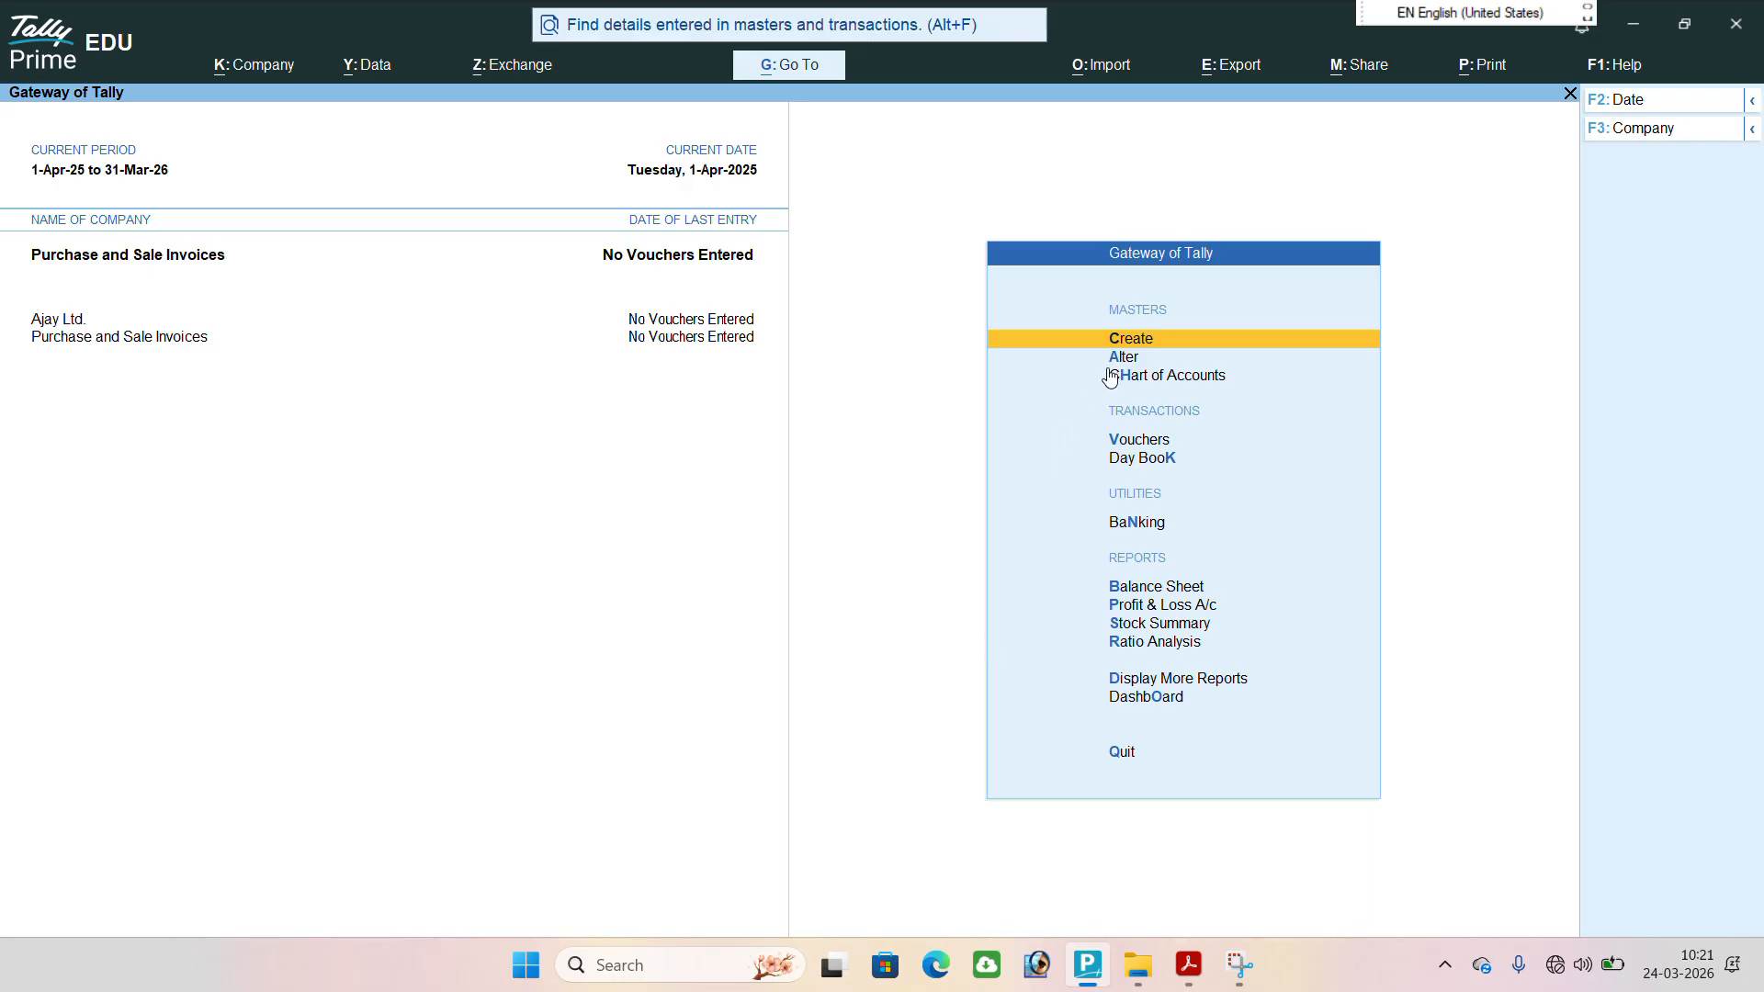
pyautogui.click(1129, 345)
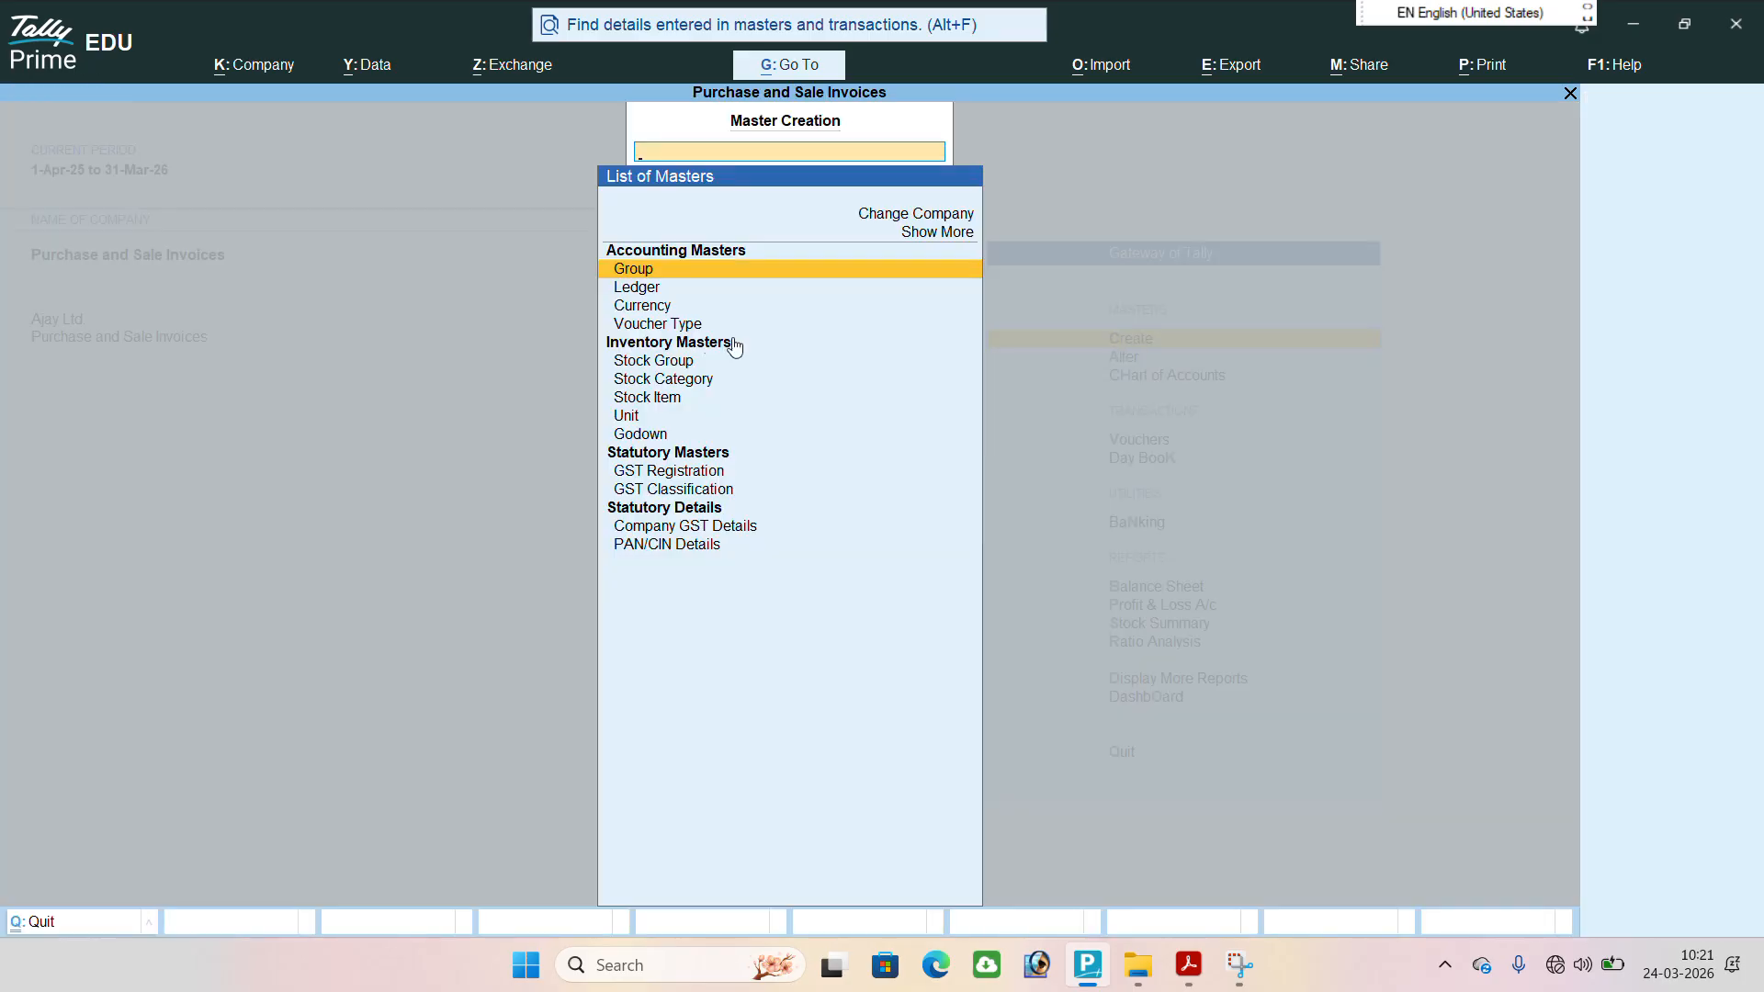
pyautogui.click(642, 288)
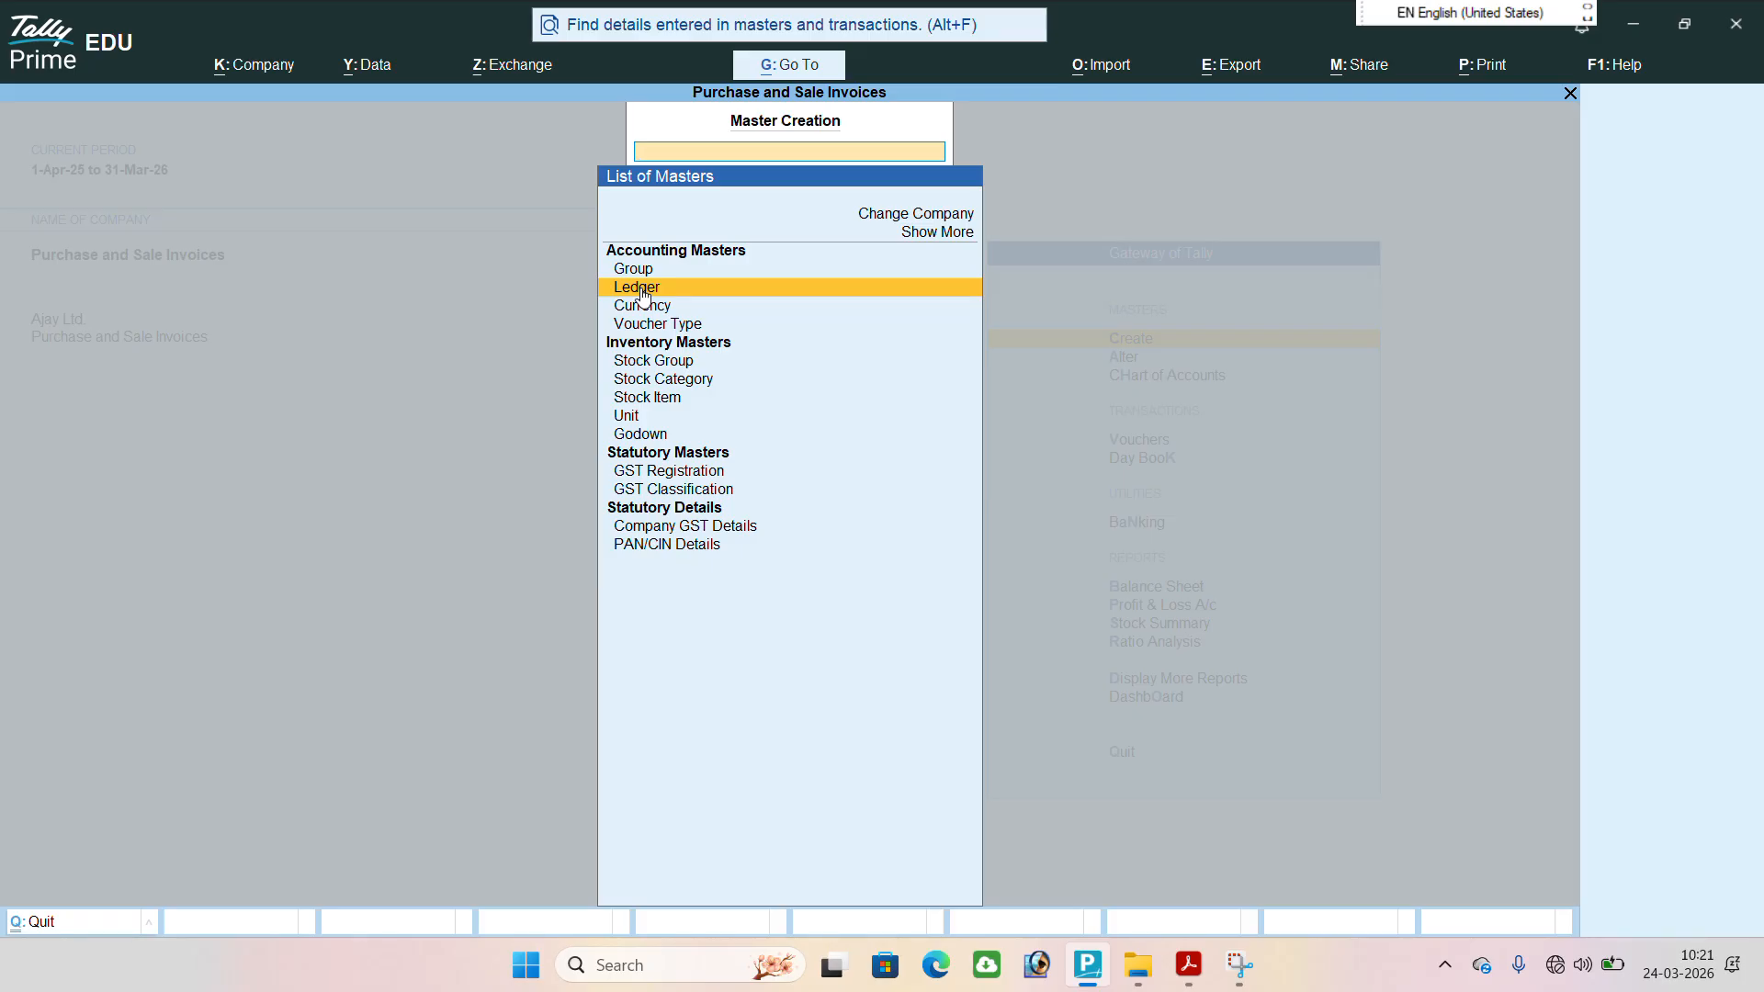
pyautogui.click(642, 290)
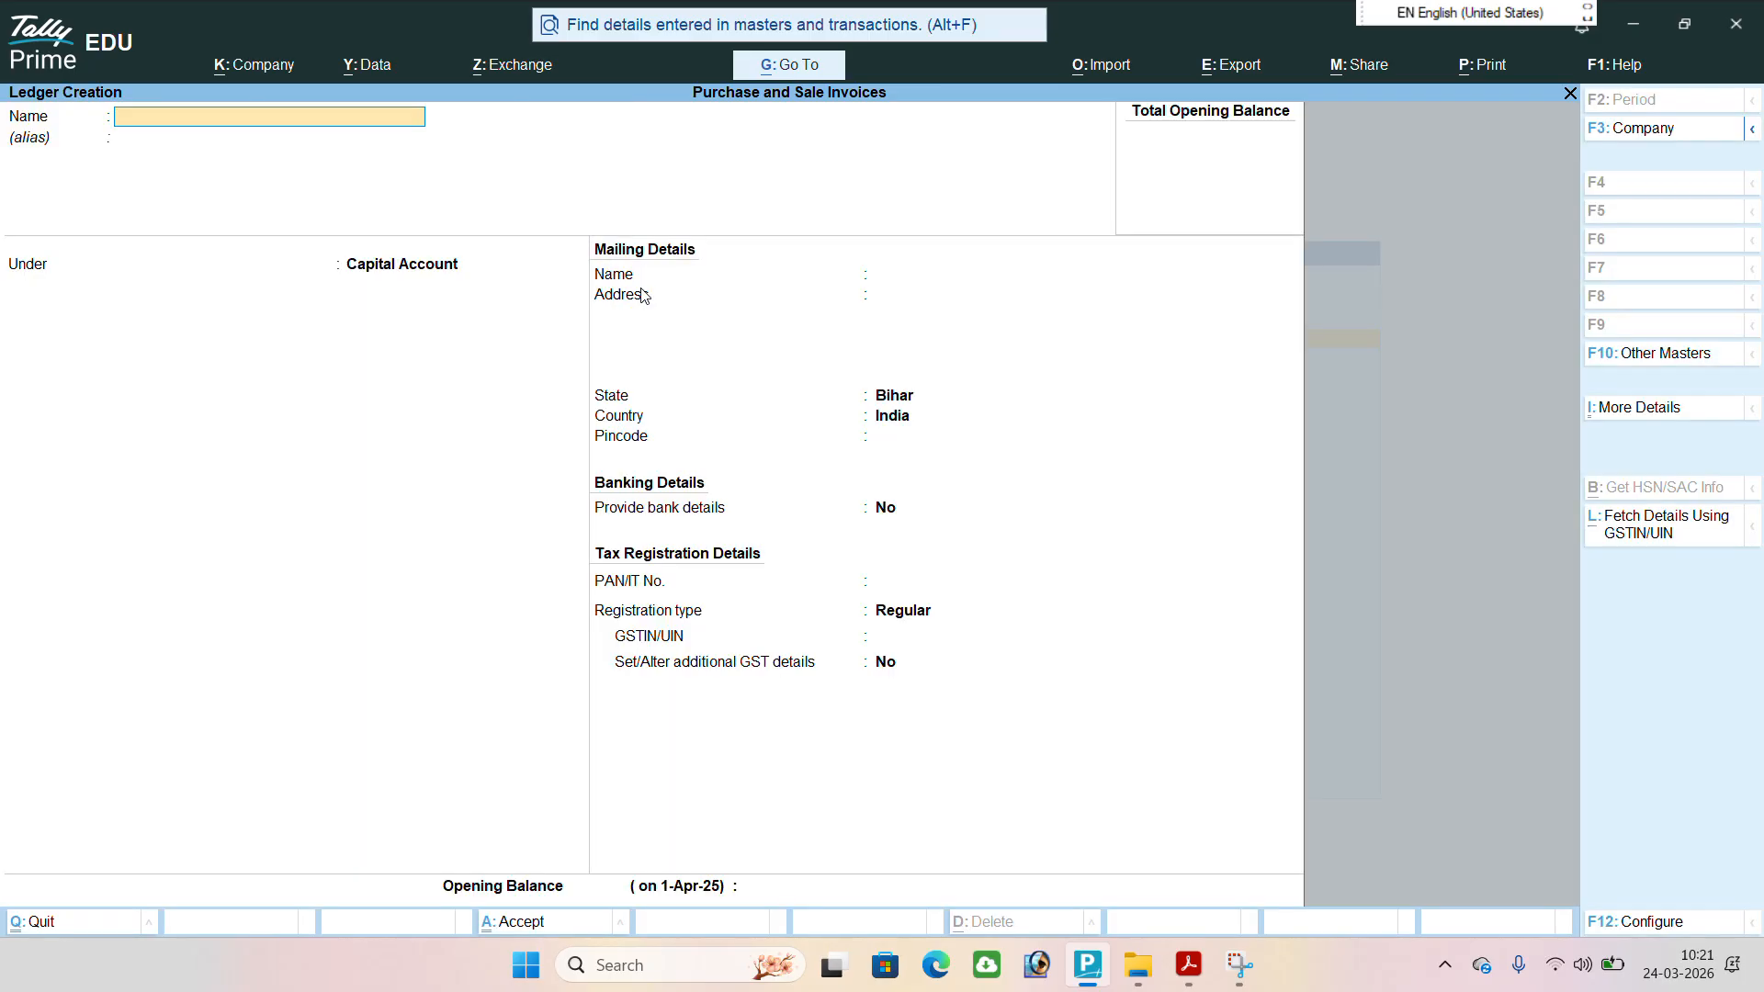
pyautogui.write('Purchase A/c')
pyautogui.press('Return')
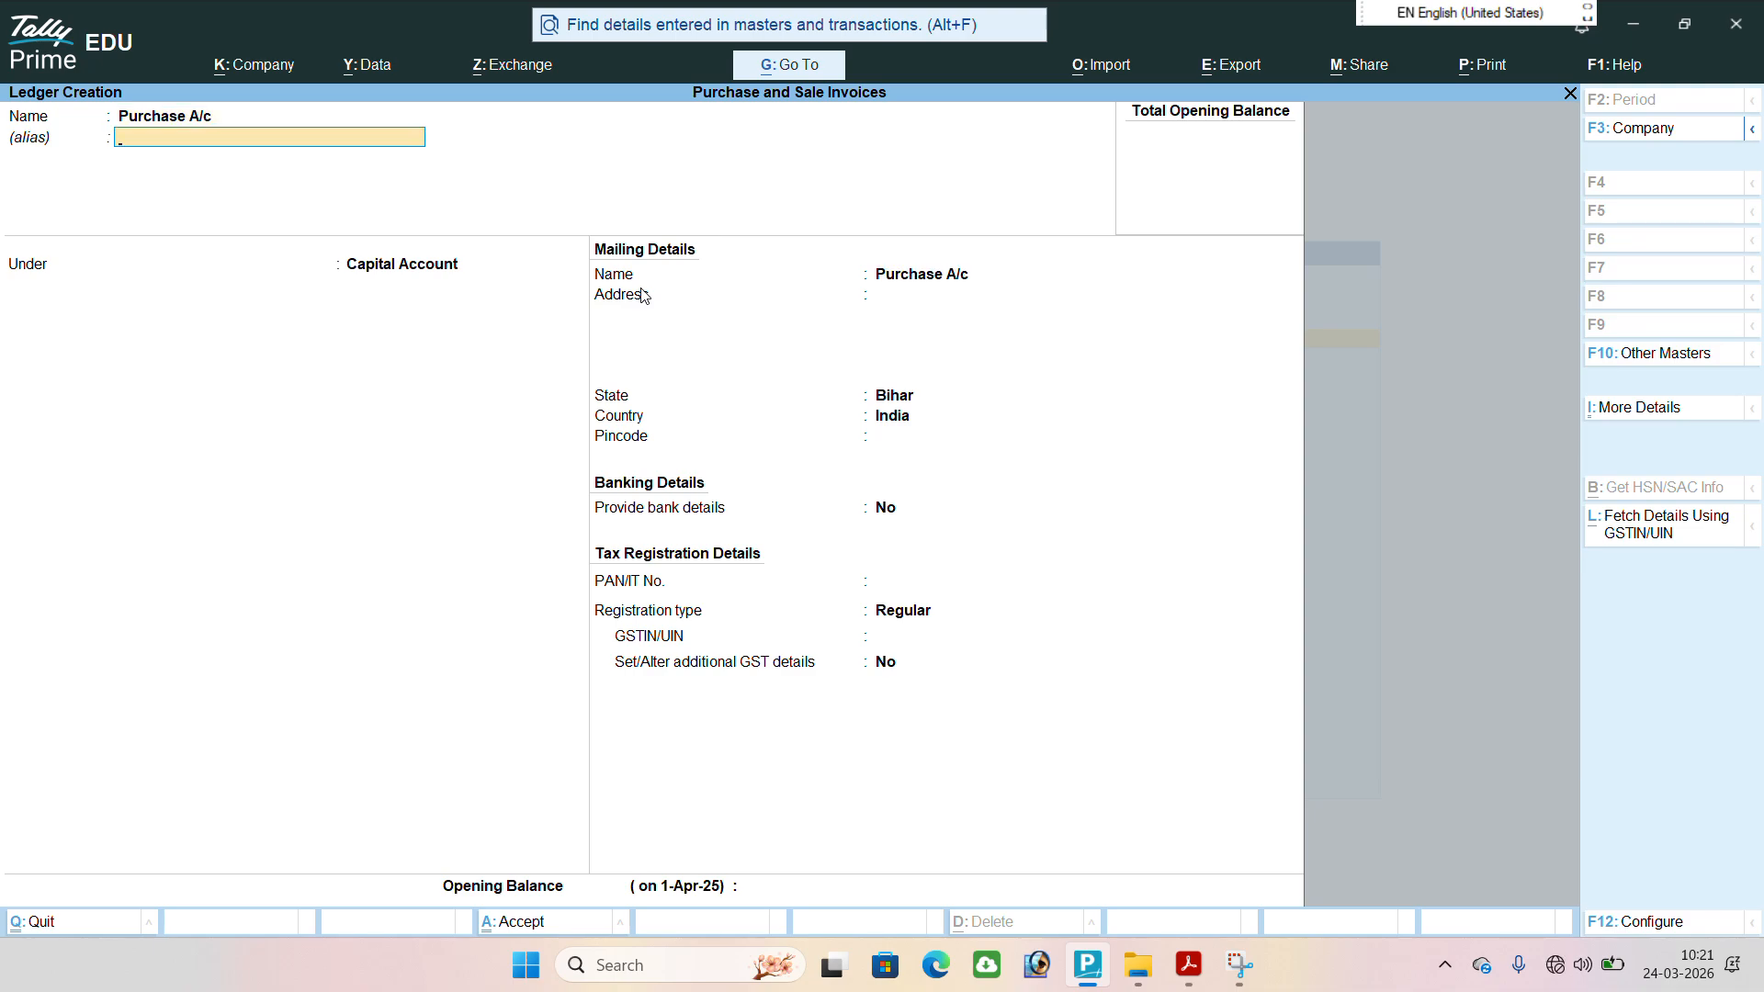
# Place the Purchase A/c ledger under Purchase Accounts and save it with the remaining default details.
pyautogui.press('Return')
pyautogui.write('Pu')
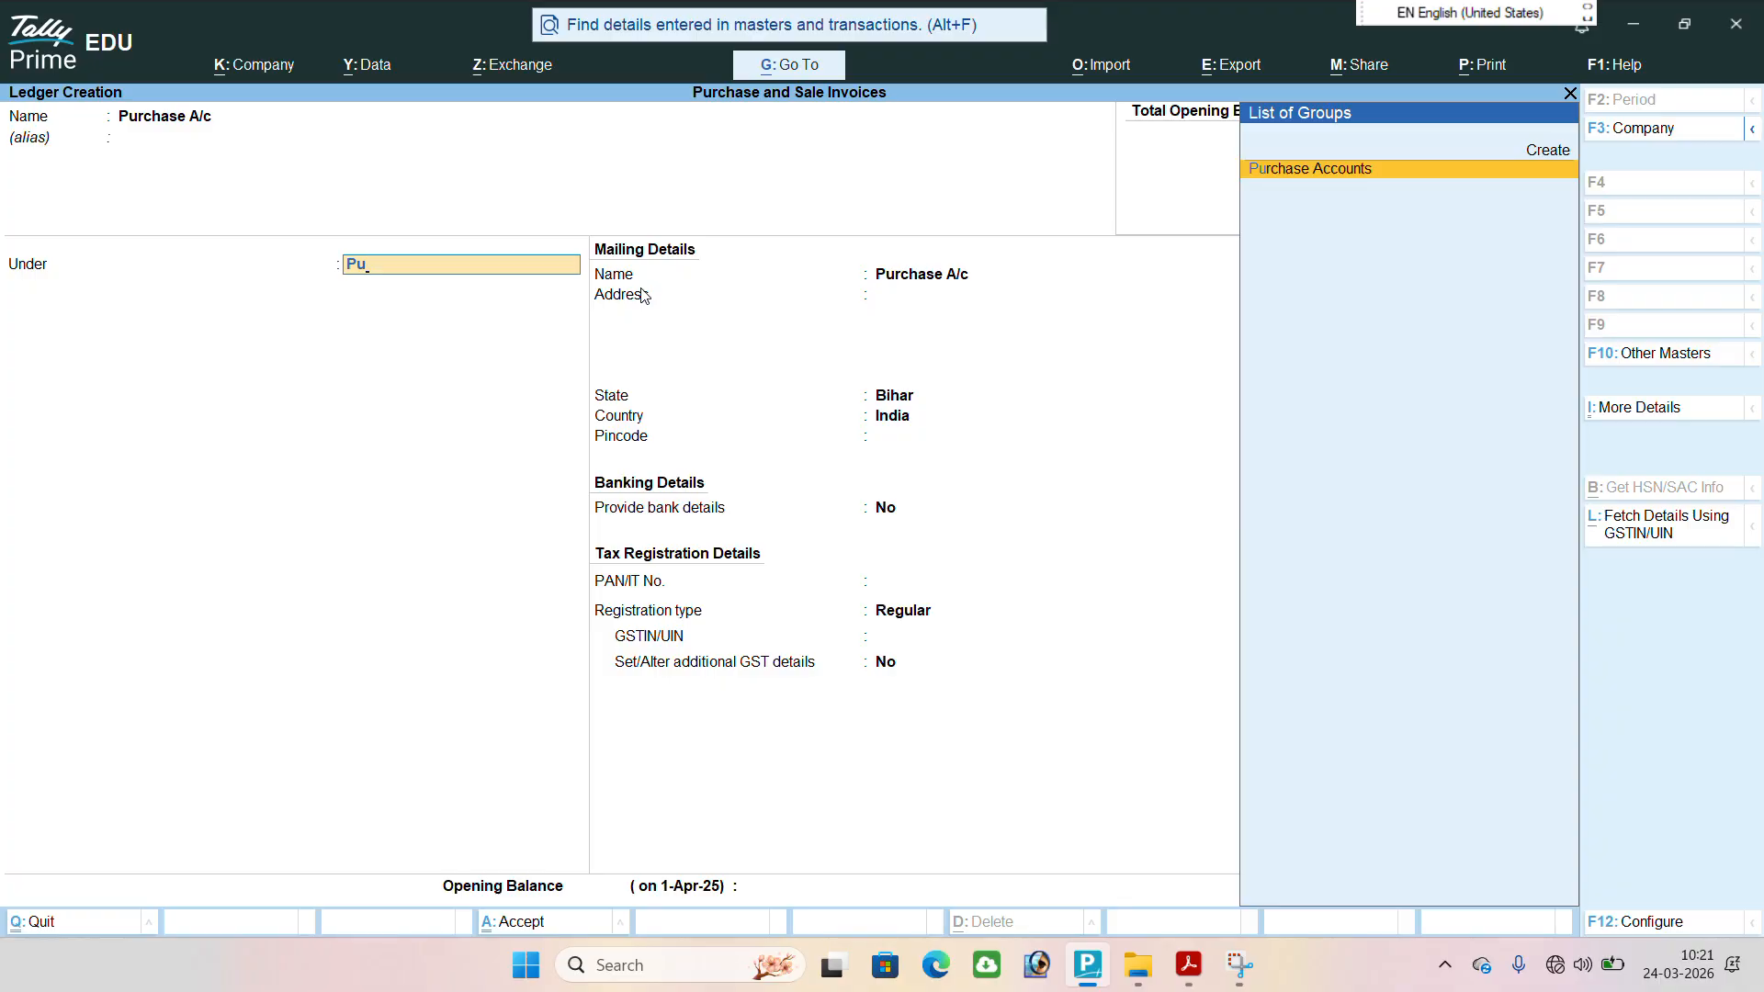
pyautogui.press('Return')
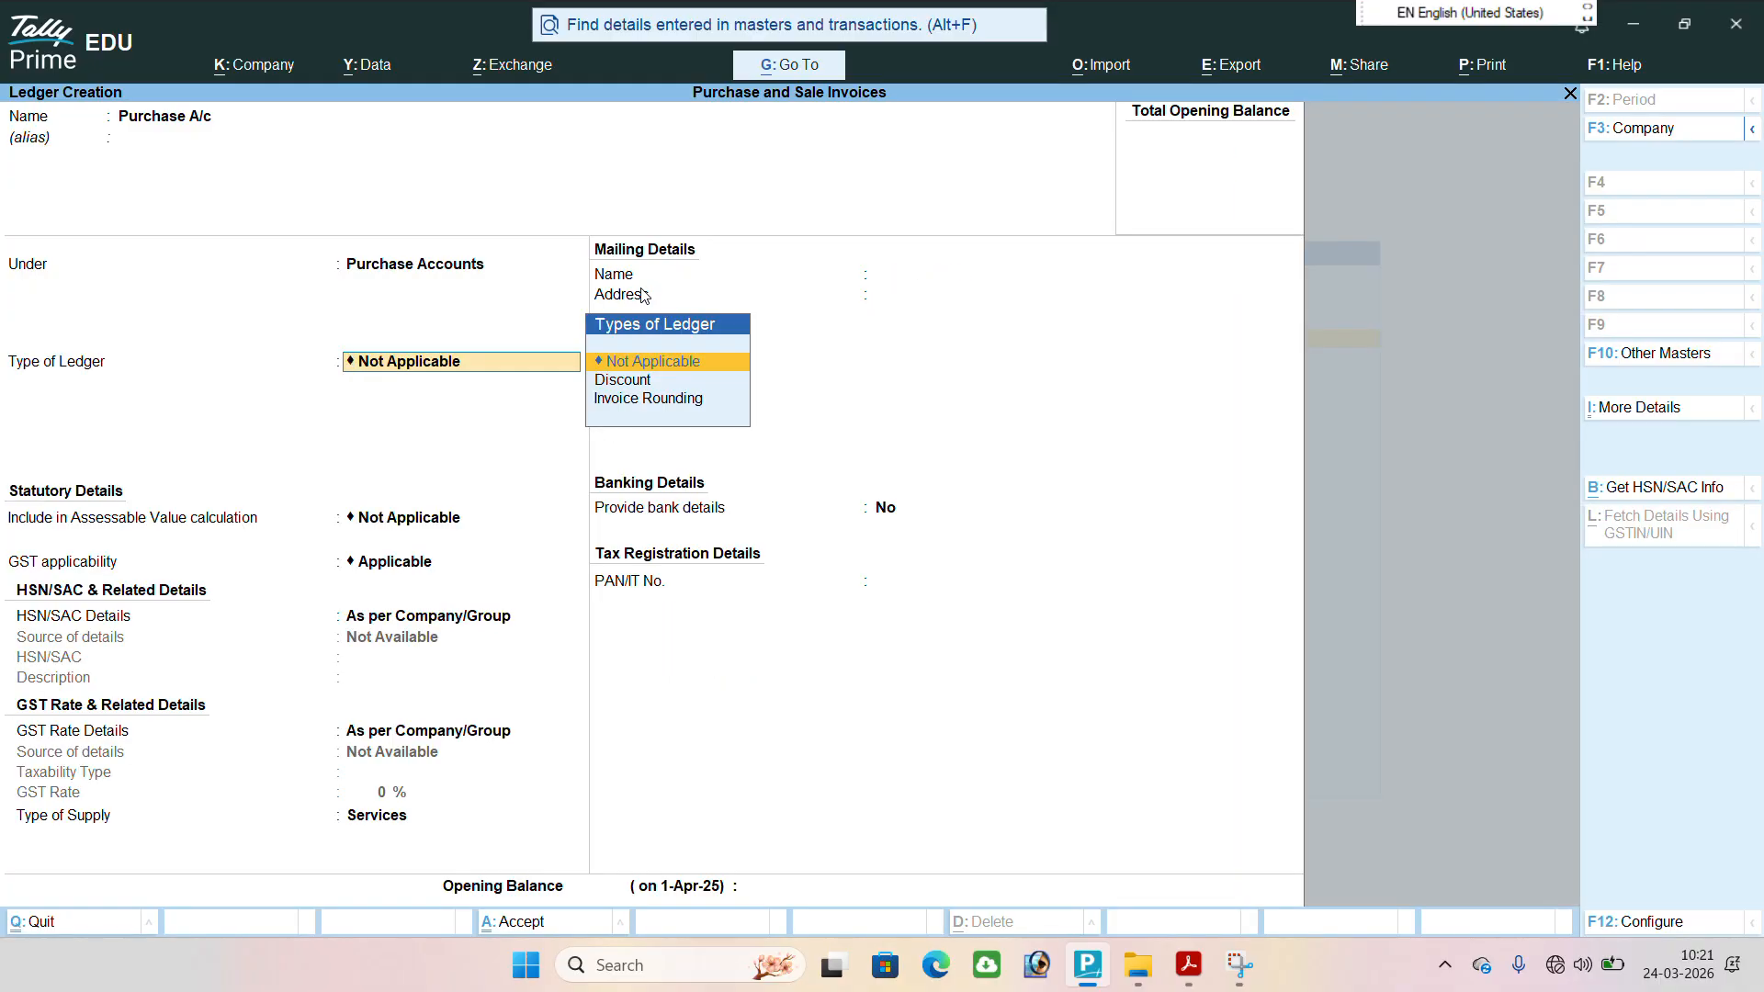
pyautogui.press('Return')
pyautogui.press('Return')
pyautogui.press('Return')
pyautogui.press('Return')
pyautogui.press('Return')
pyautogui.press('Return')
pyautogui.press('Return')
pyautogui.press('Return')
pyautogui.press('Return')
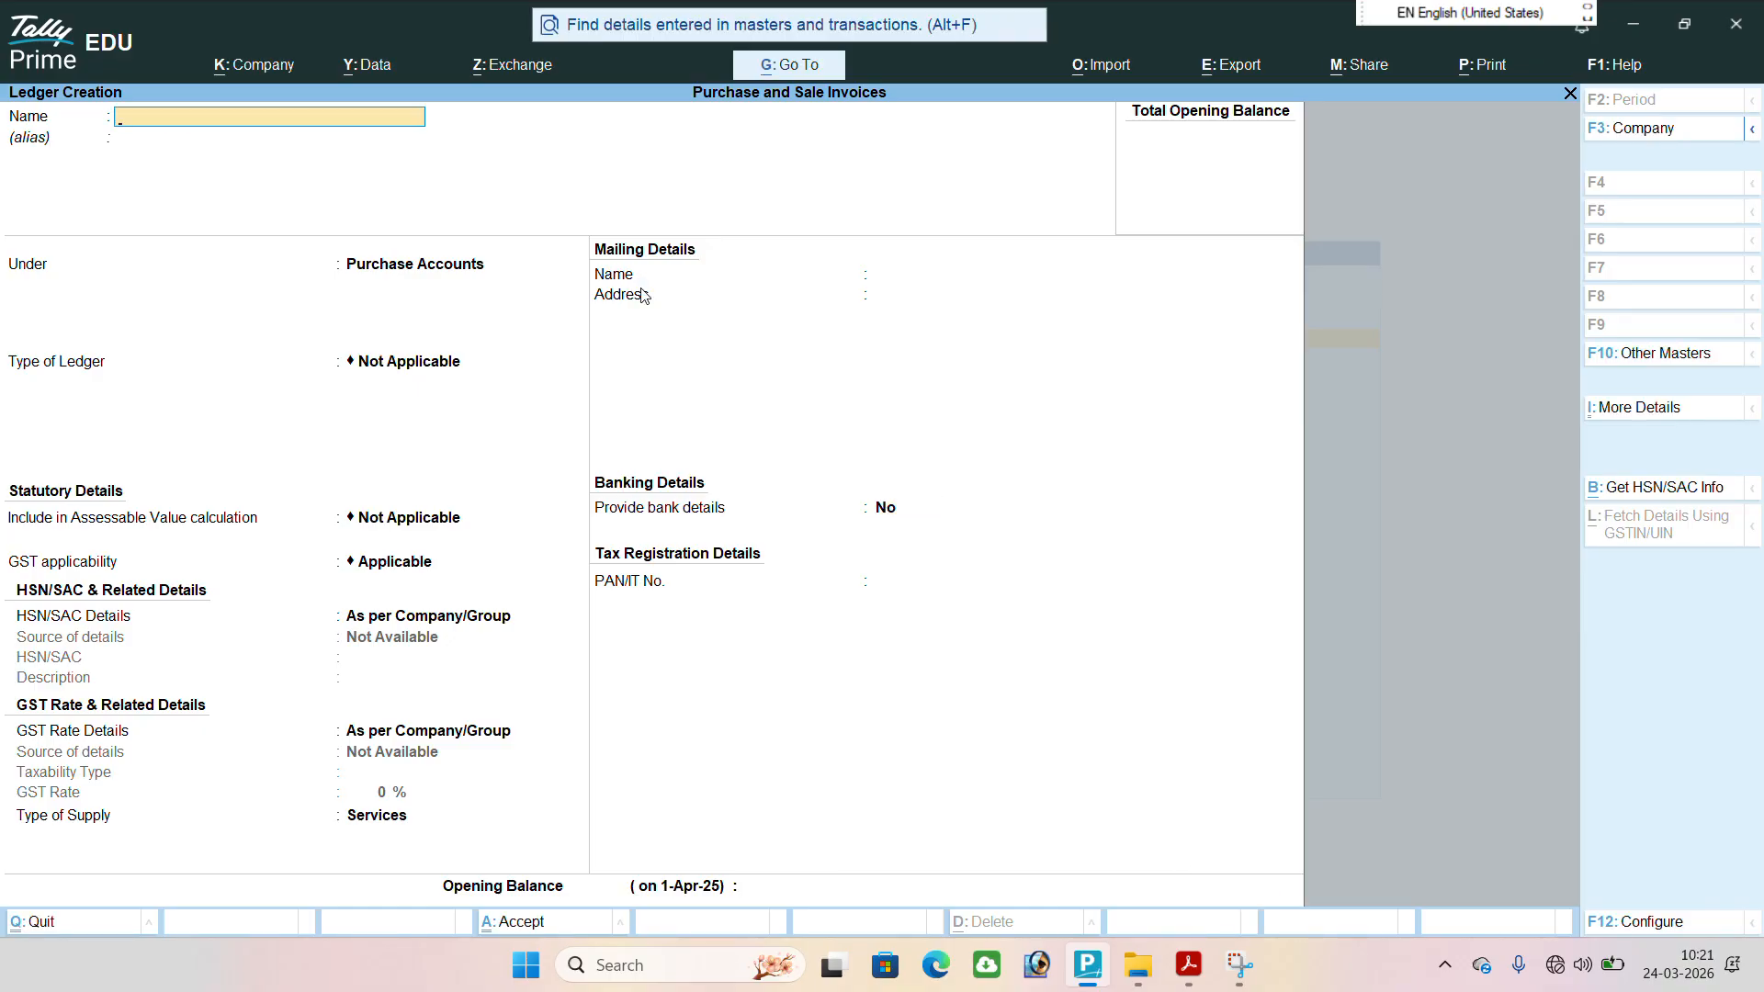
# Start another ledger named Cement Suplier, leaving its alias blank.
pyautogui.write('Cen')
pyautogui.write('ment')
pyautogui.write(' S')
pyautogui.write('uplier')
pyautogui.press('Return')
pyautogui.press('Return')
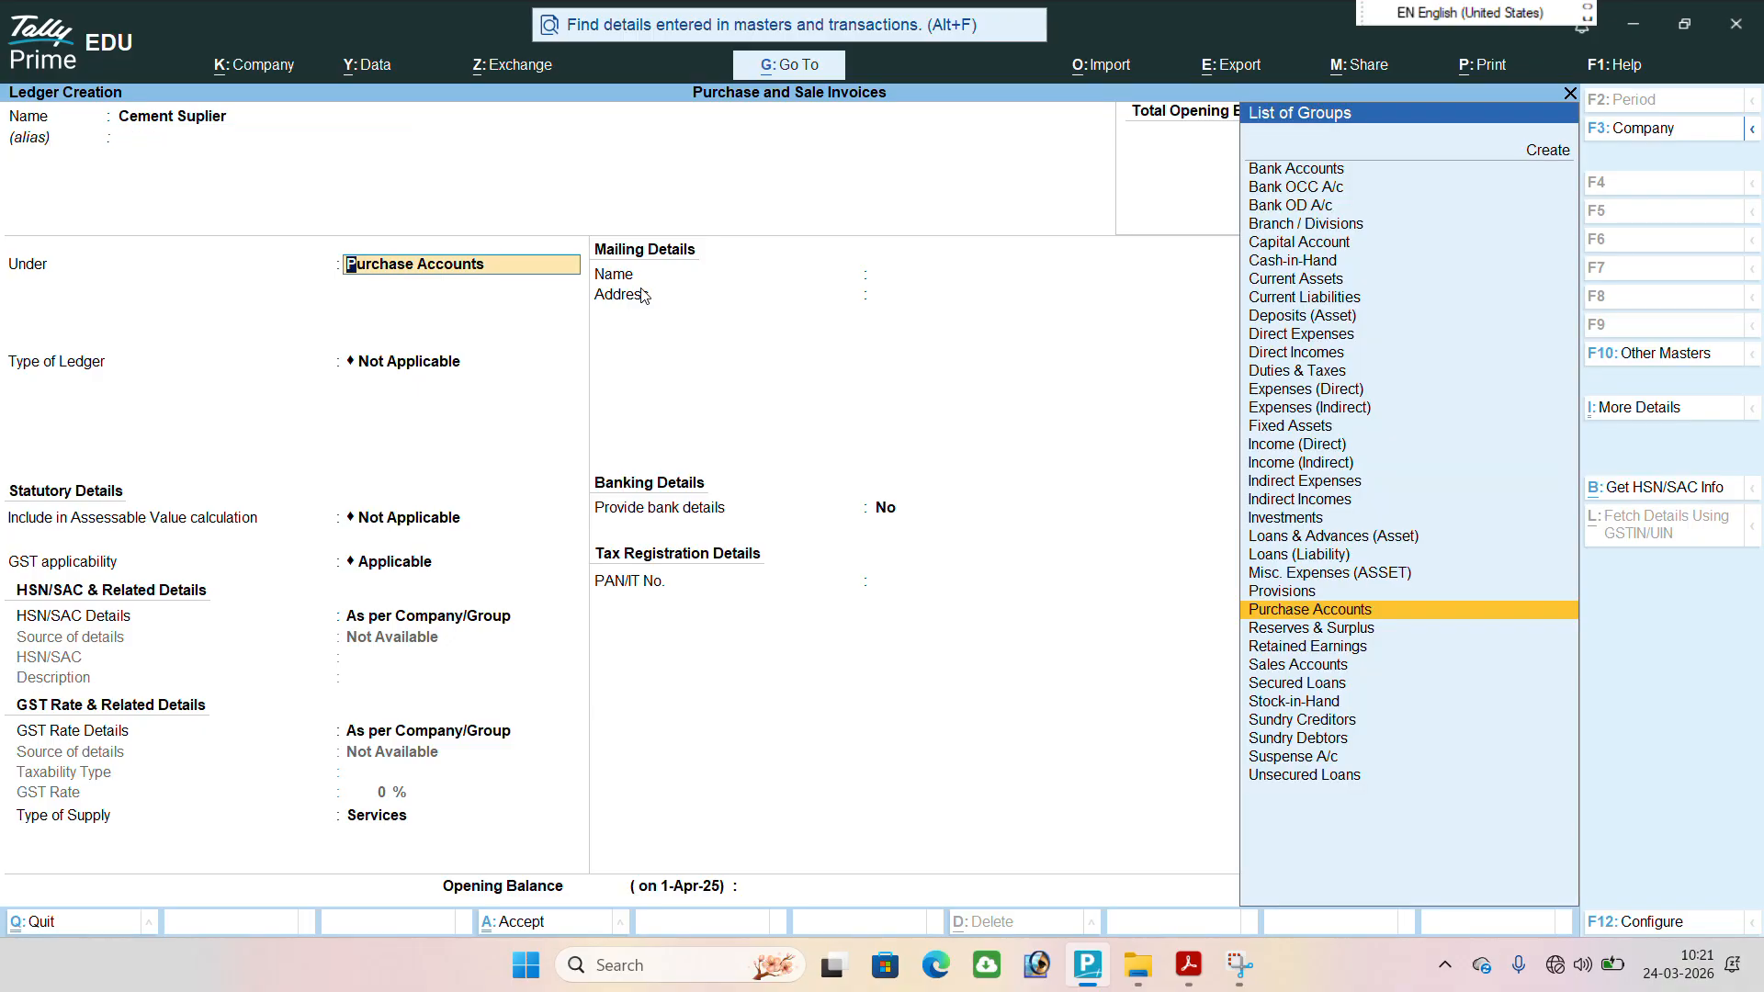
pyautogui.write('Su')
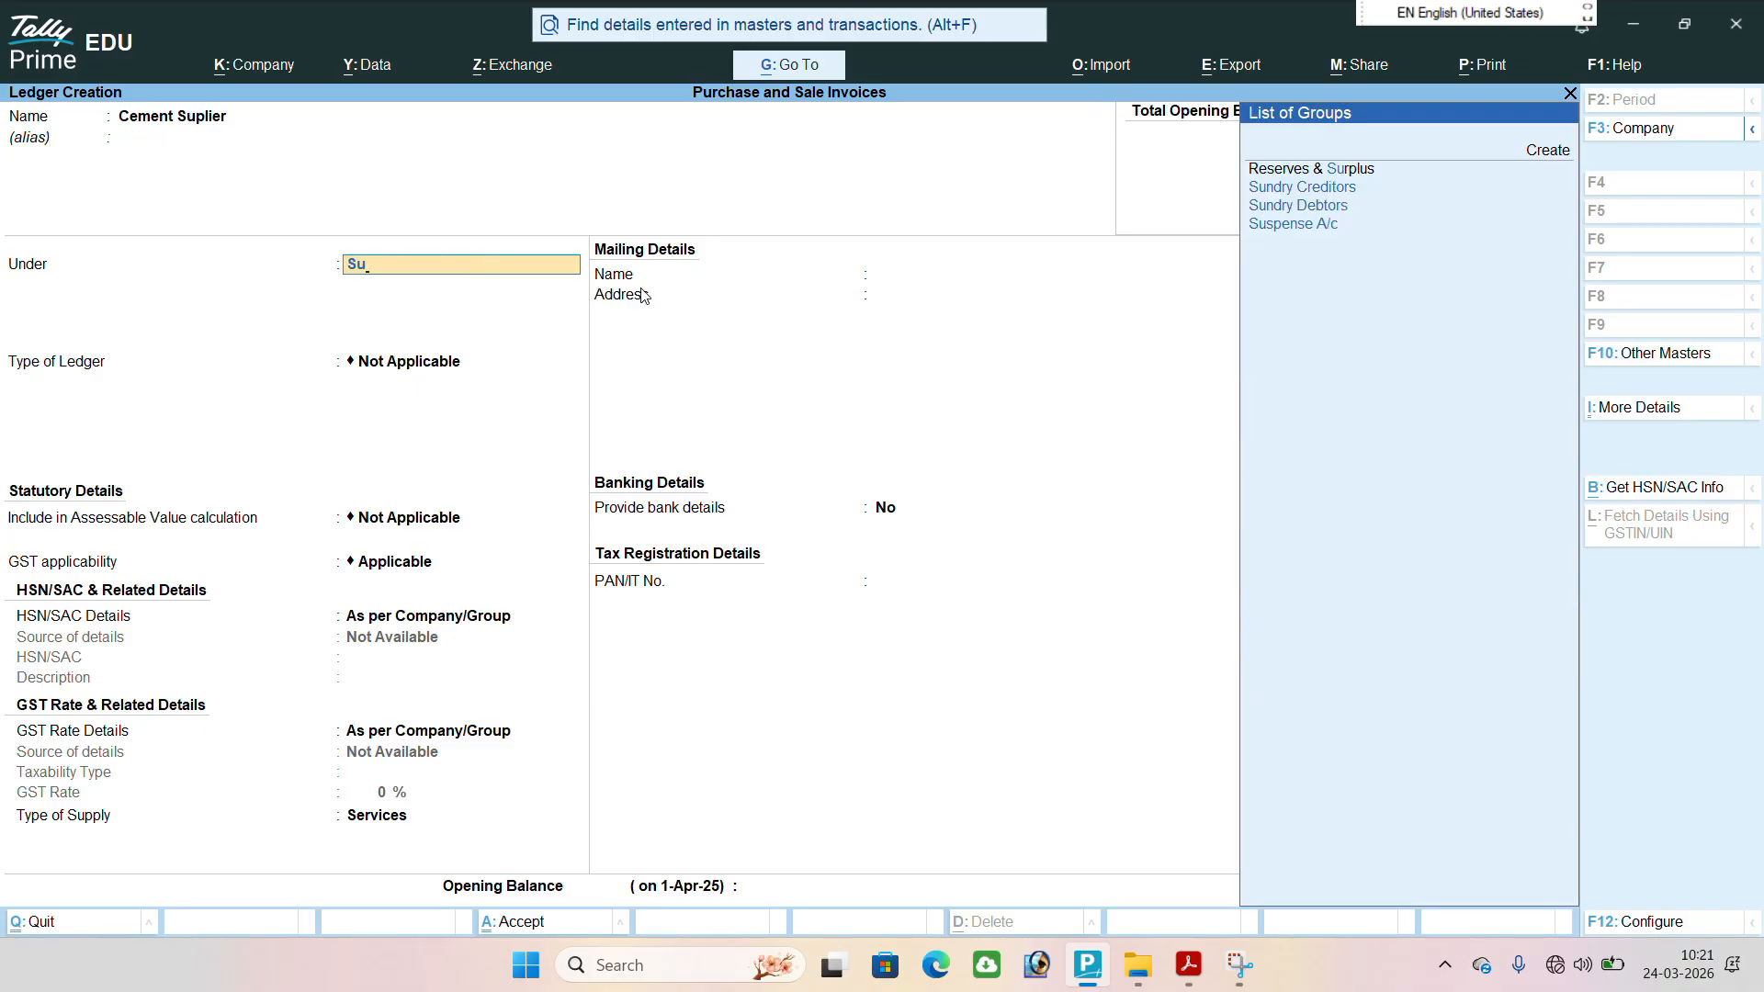
pyautogui.press('Down')
pyautogui.press('Return')
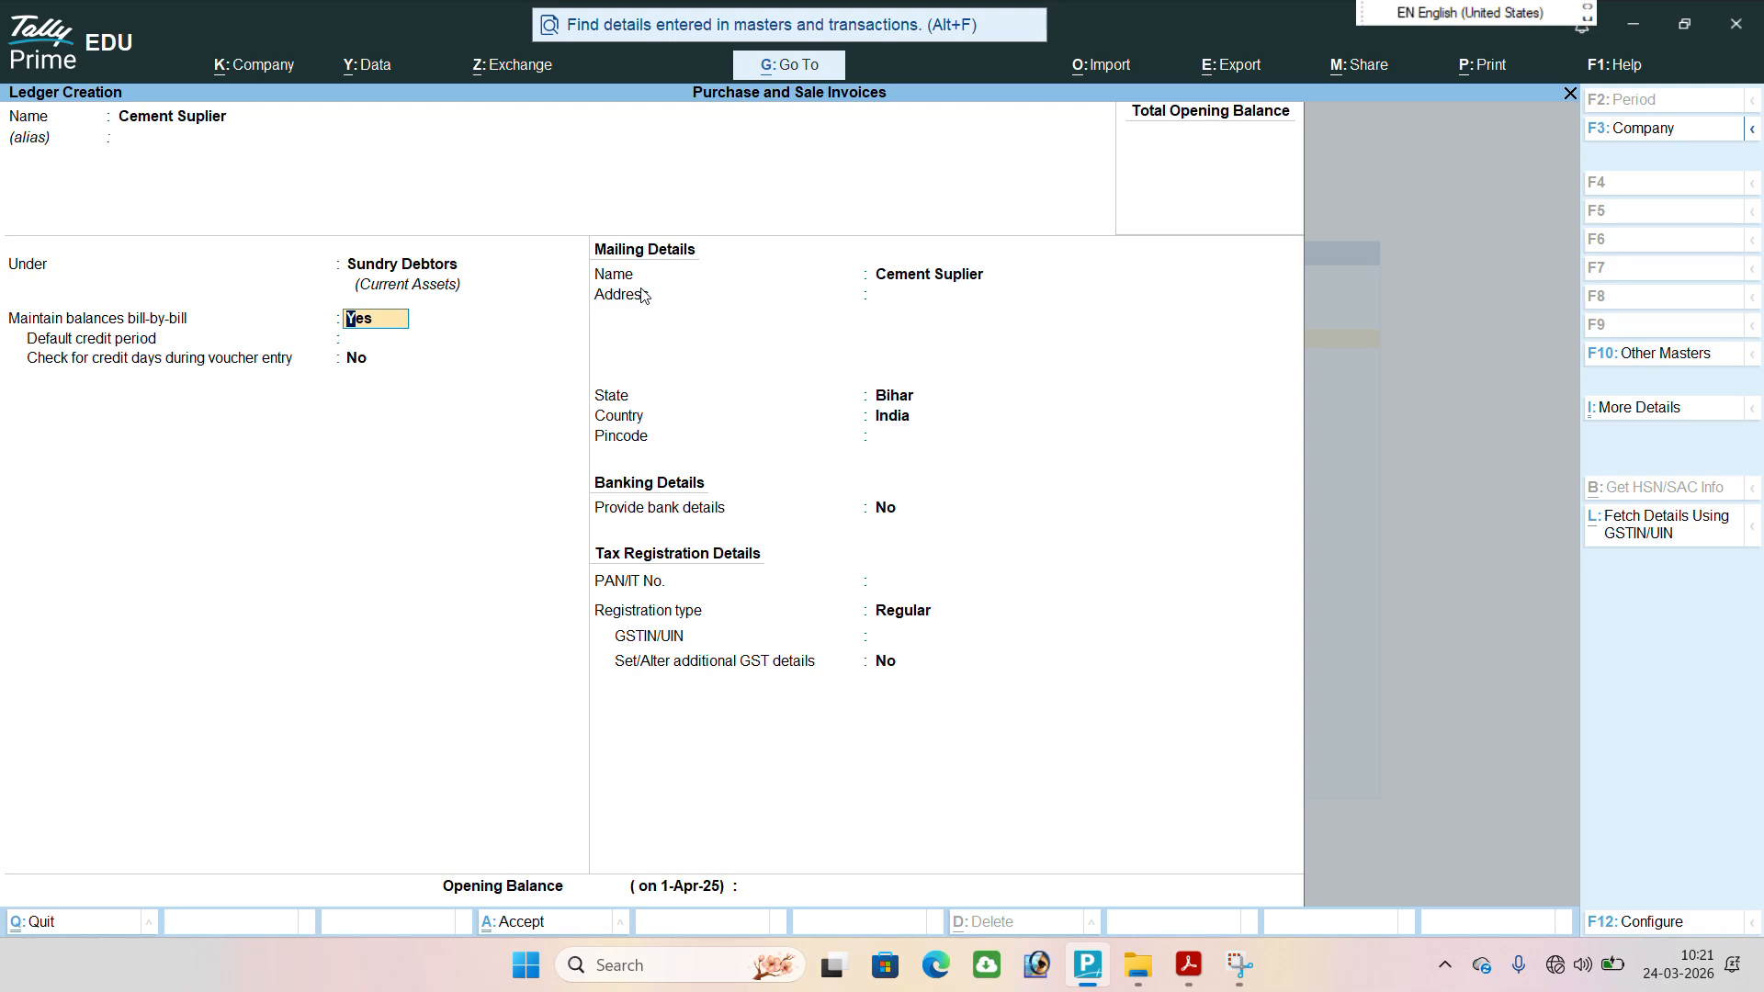
pyautogui.press('BackSpace')
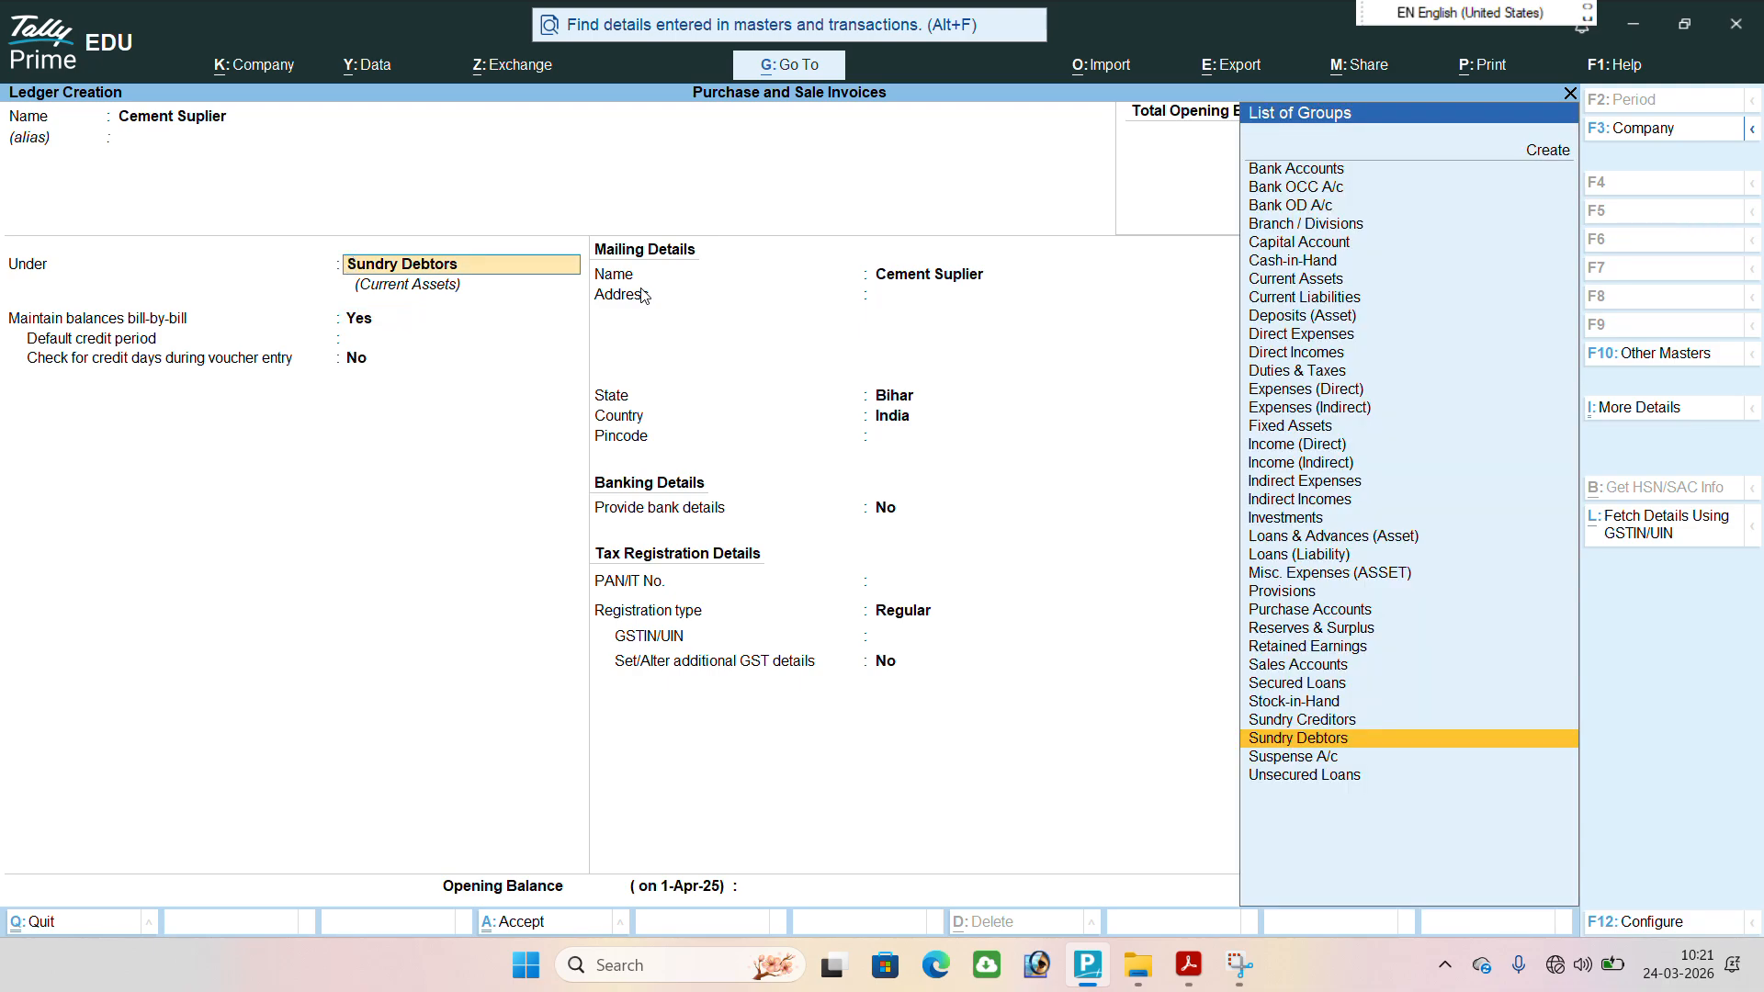
pyautogui.press('BackSpace')
pyautogui.press('BackSpace')
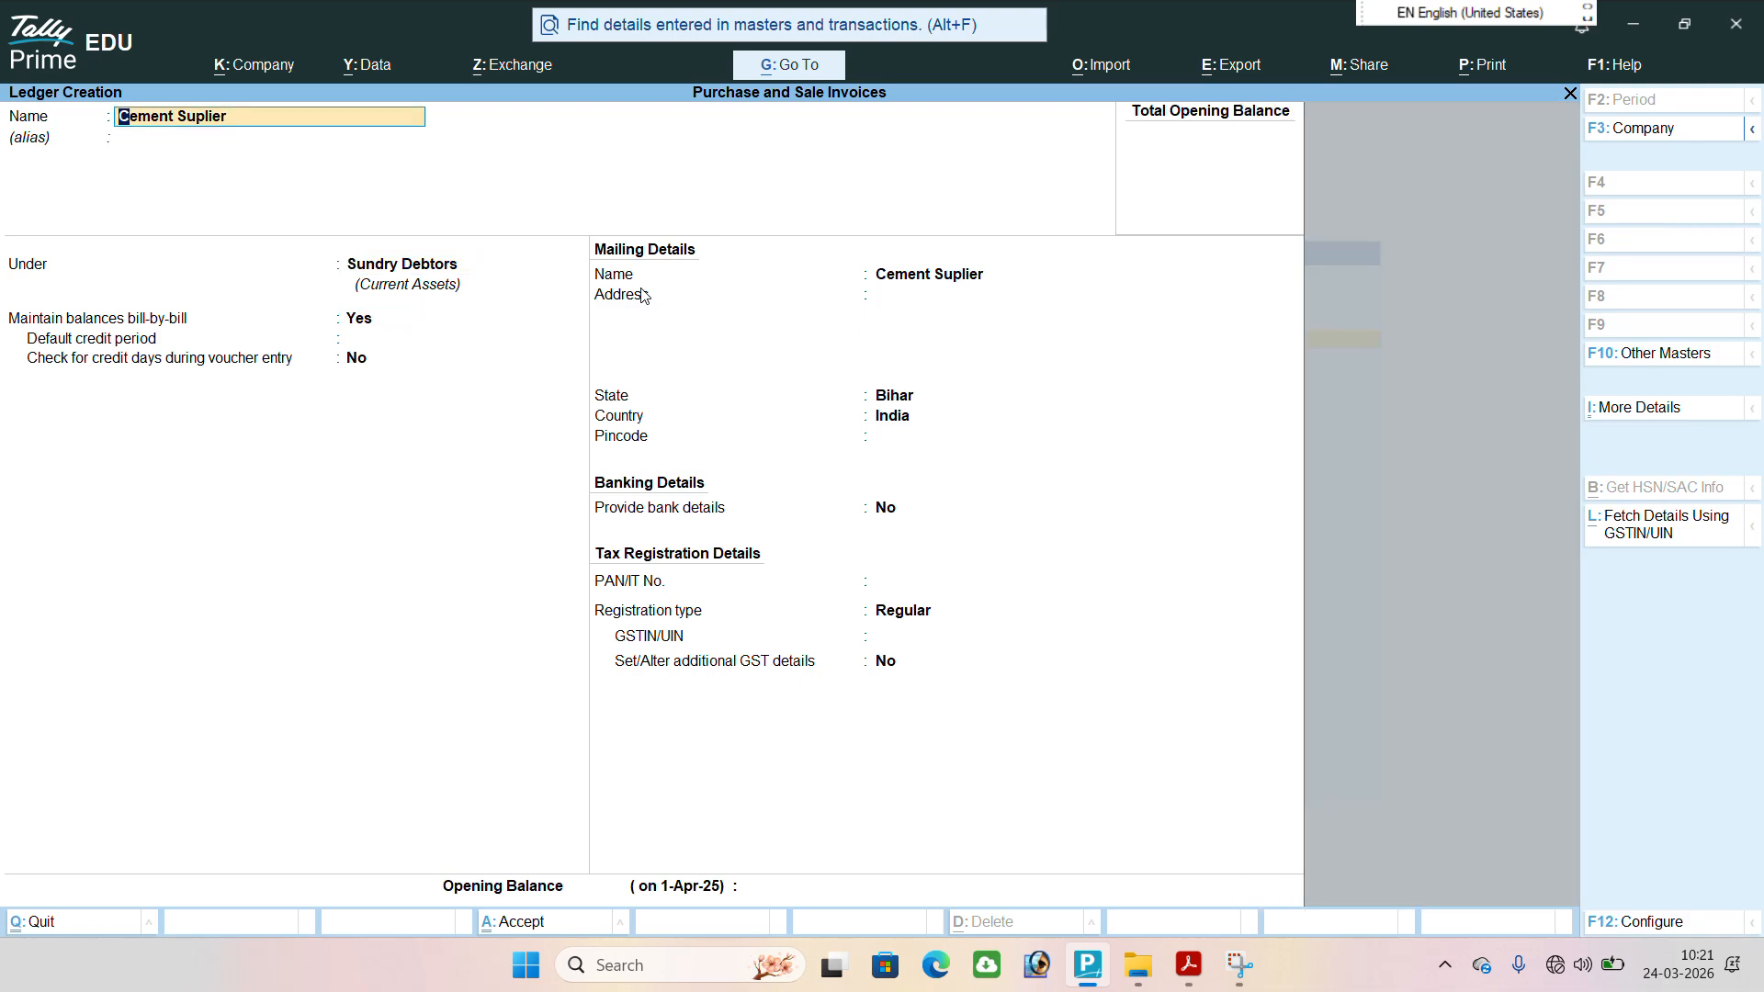
pyautogui.press('Return')
pyautogui.press('Return')
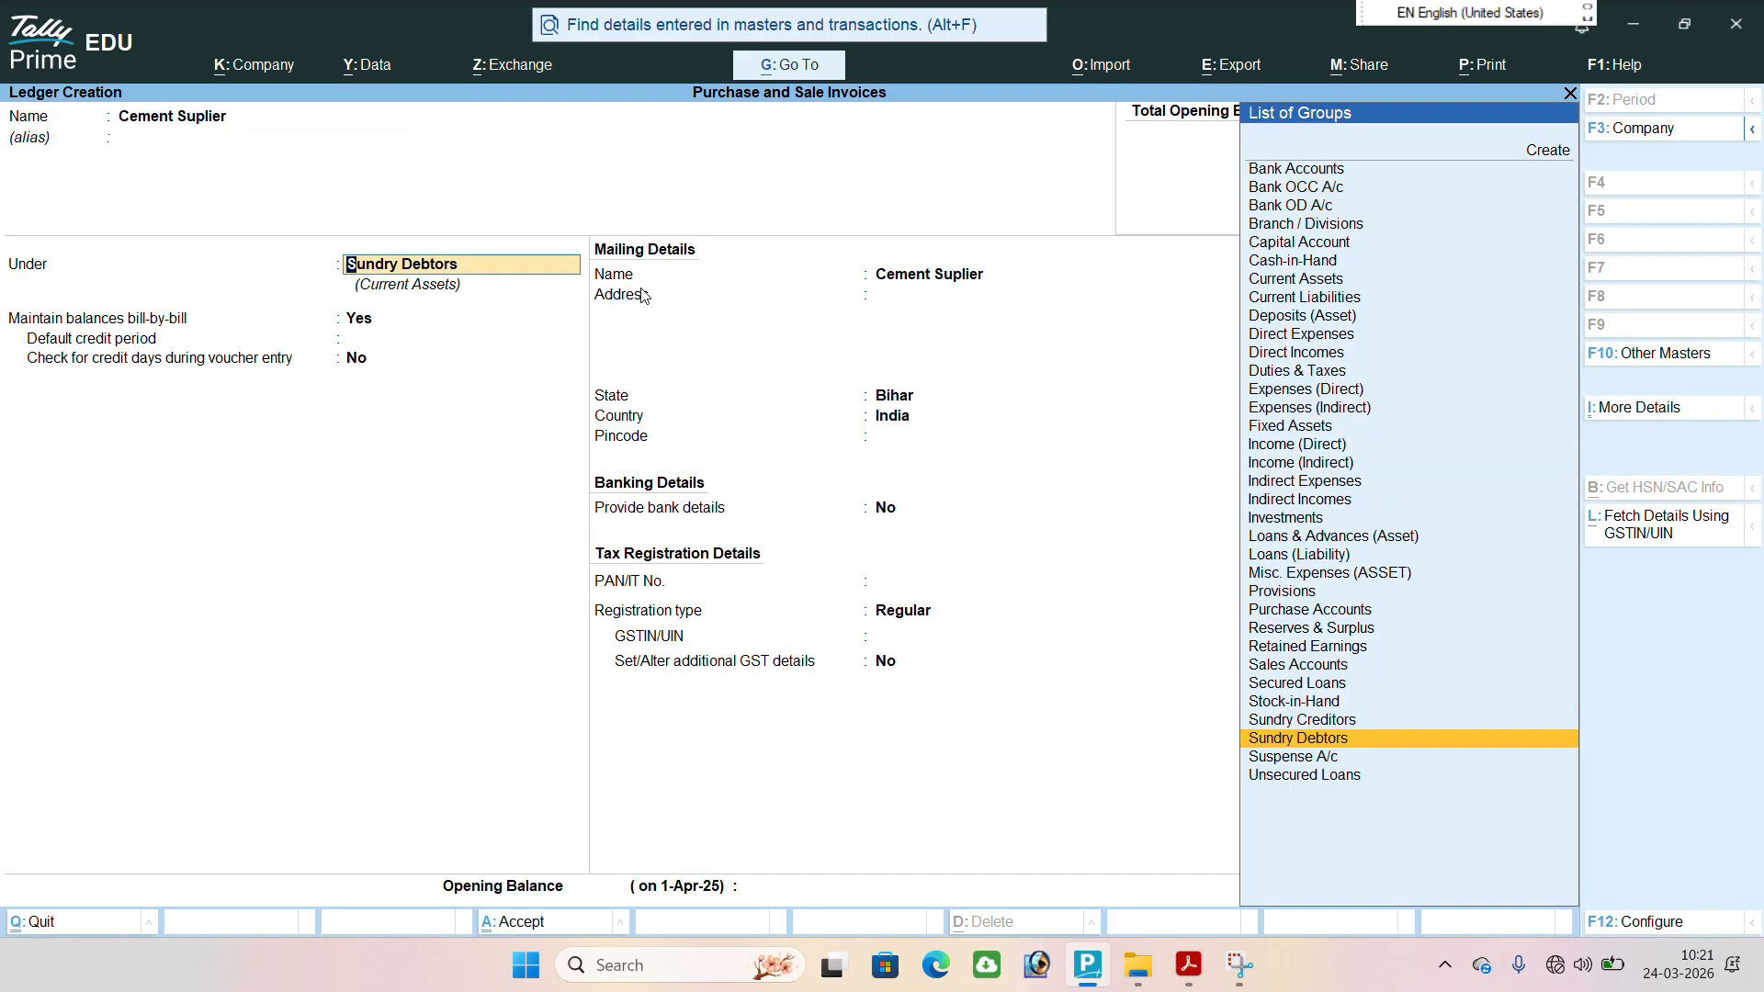
# Save the Cement Suplier ledger under Sundry Creditors with the remaining defaults, and return to the Gateway of Tally.
pyautogui.press('Up')
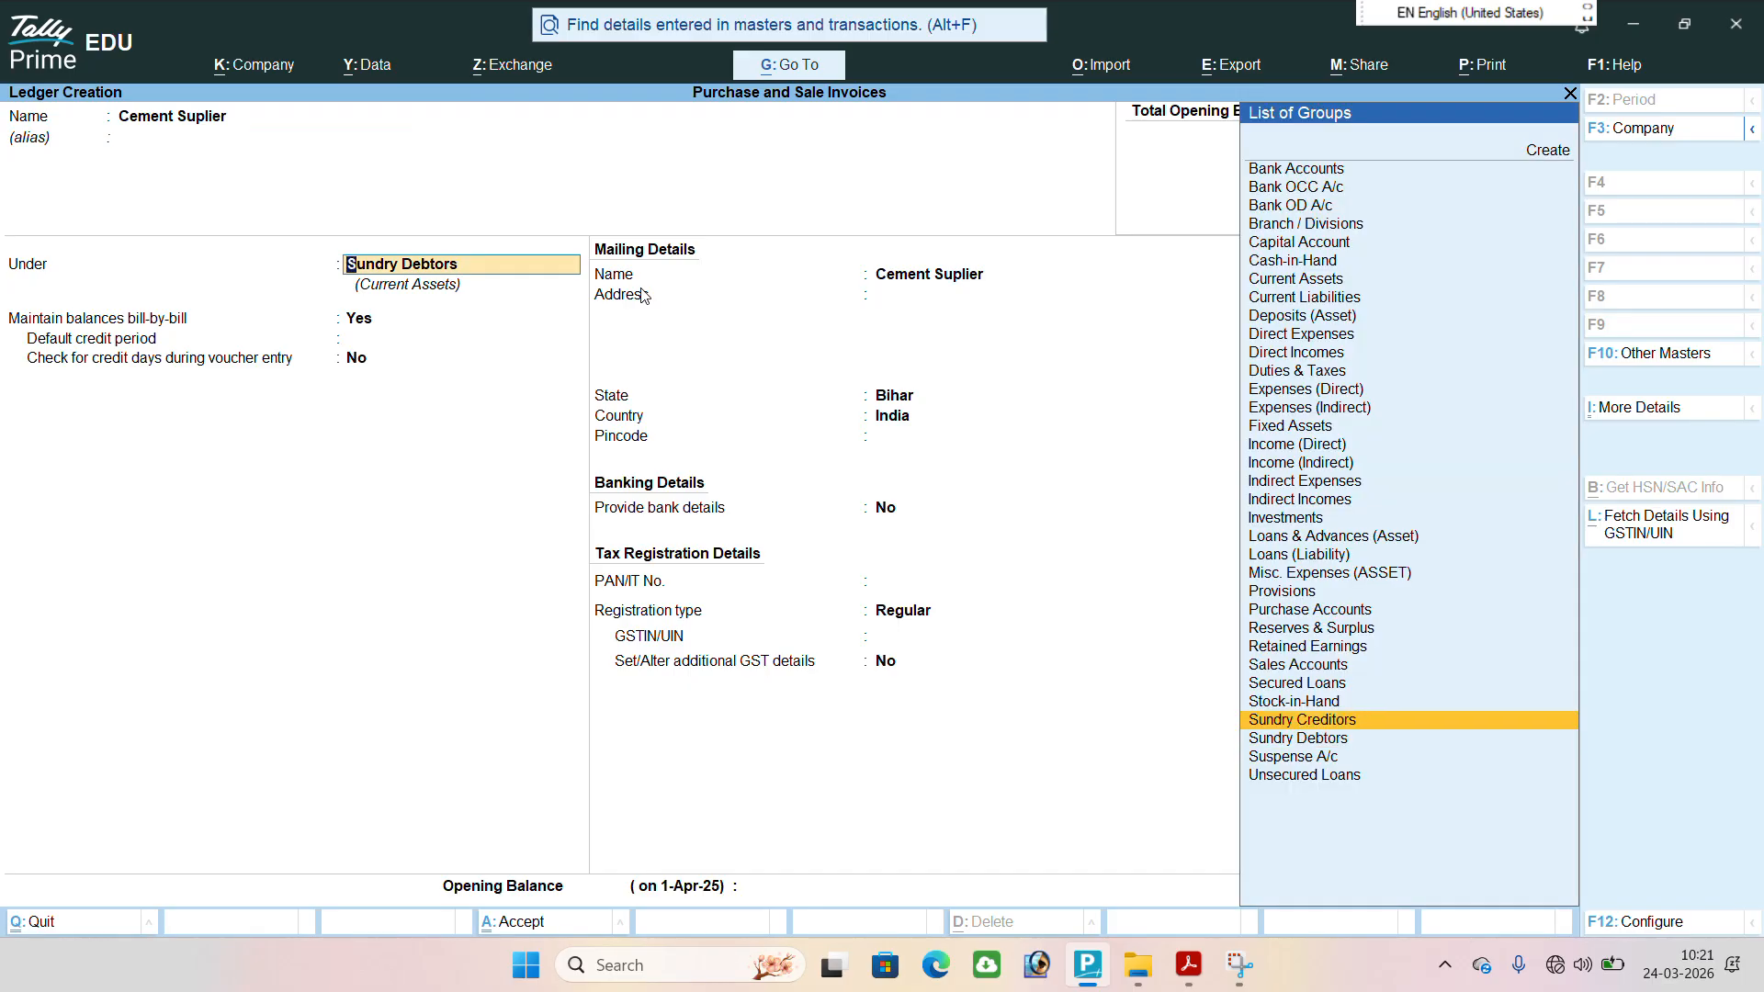
pyautogui.press('Return')
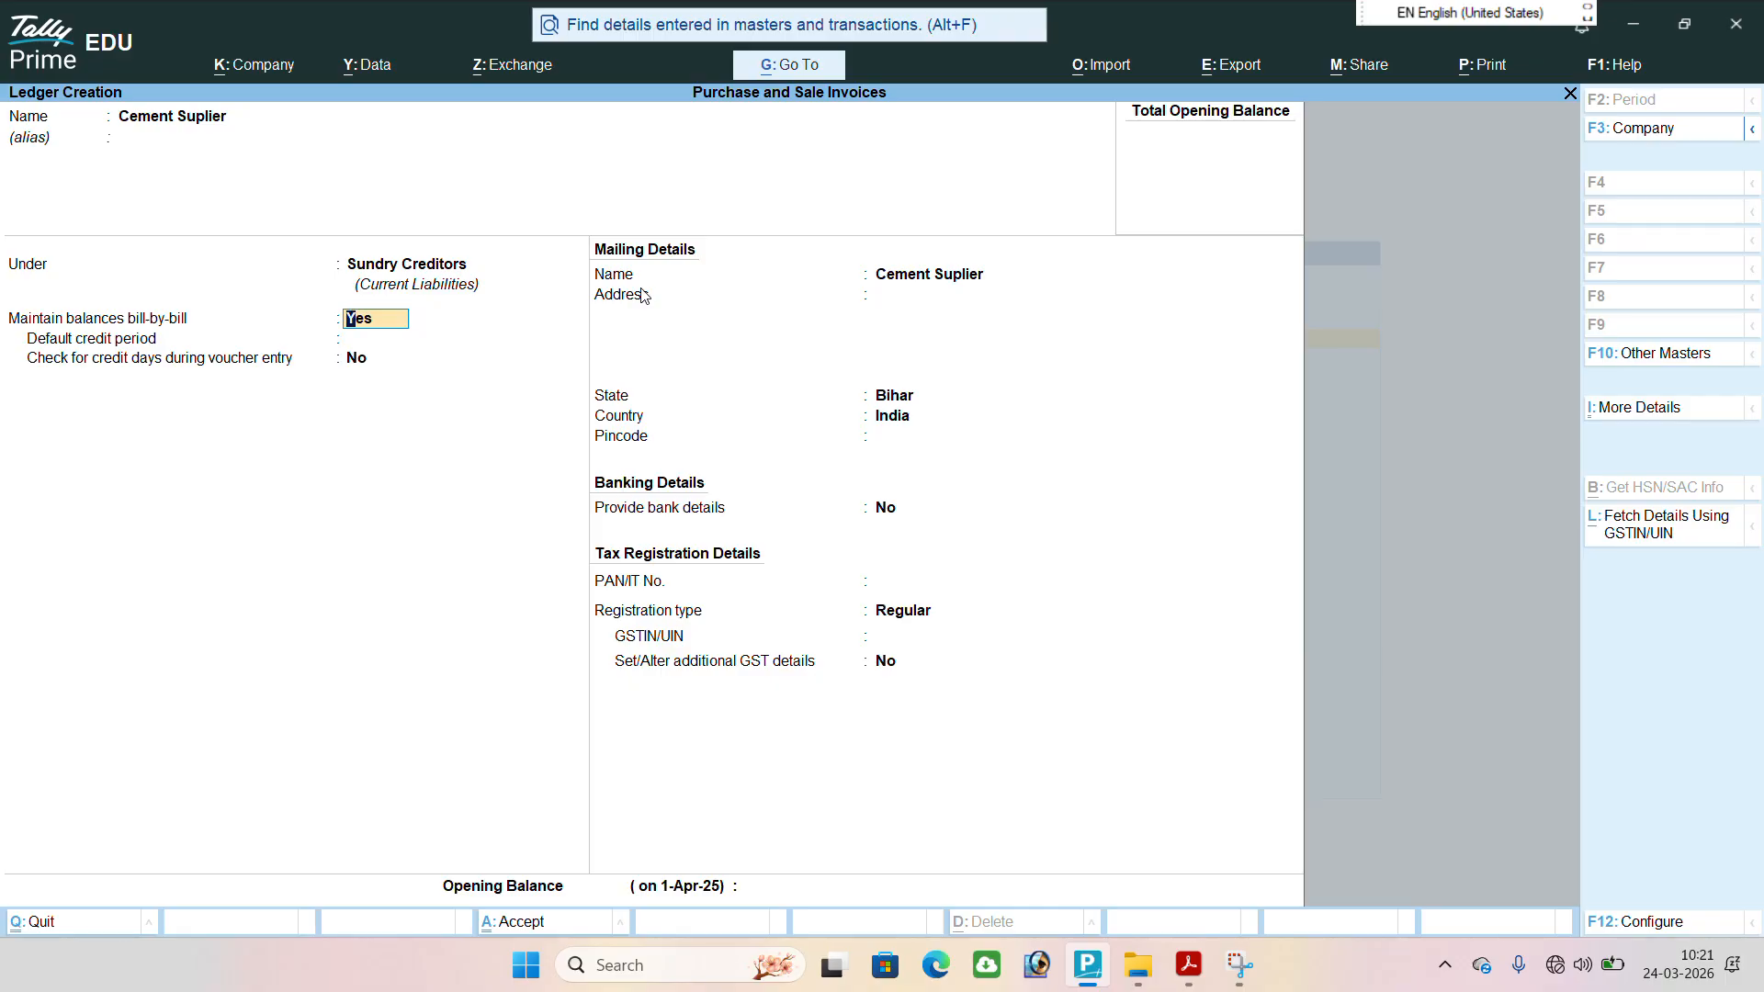
pyautogui.press('Return')
pyautogui.press('Return')
pyautogui.press('Return')
pyautogui.press('Return')
pyautogui.press('Return')
pyautogui.press('Return')
pyautogui.press('Return')
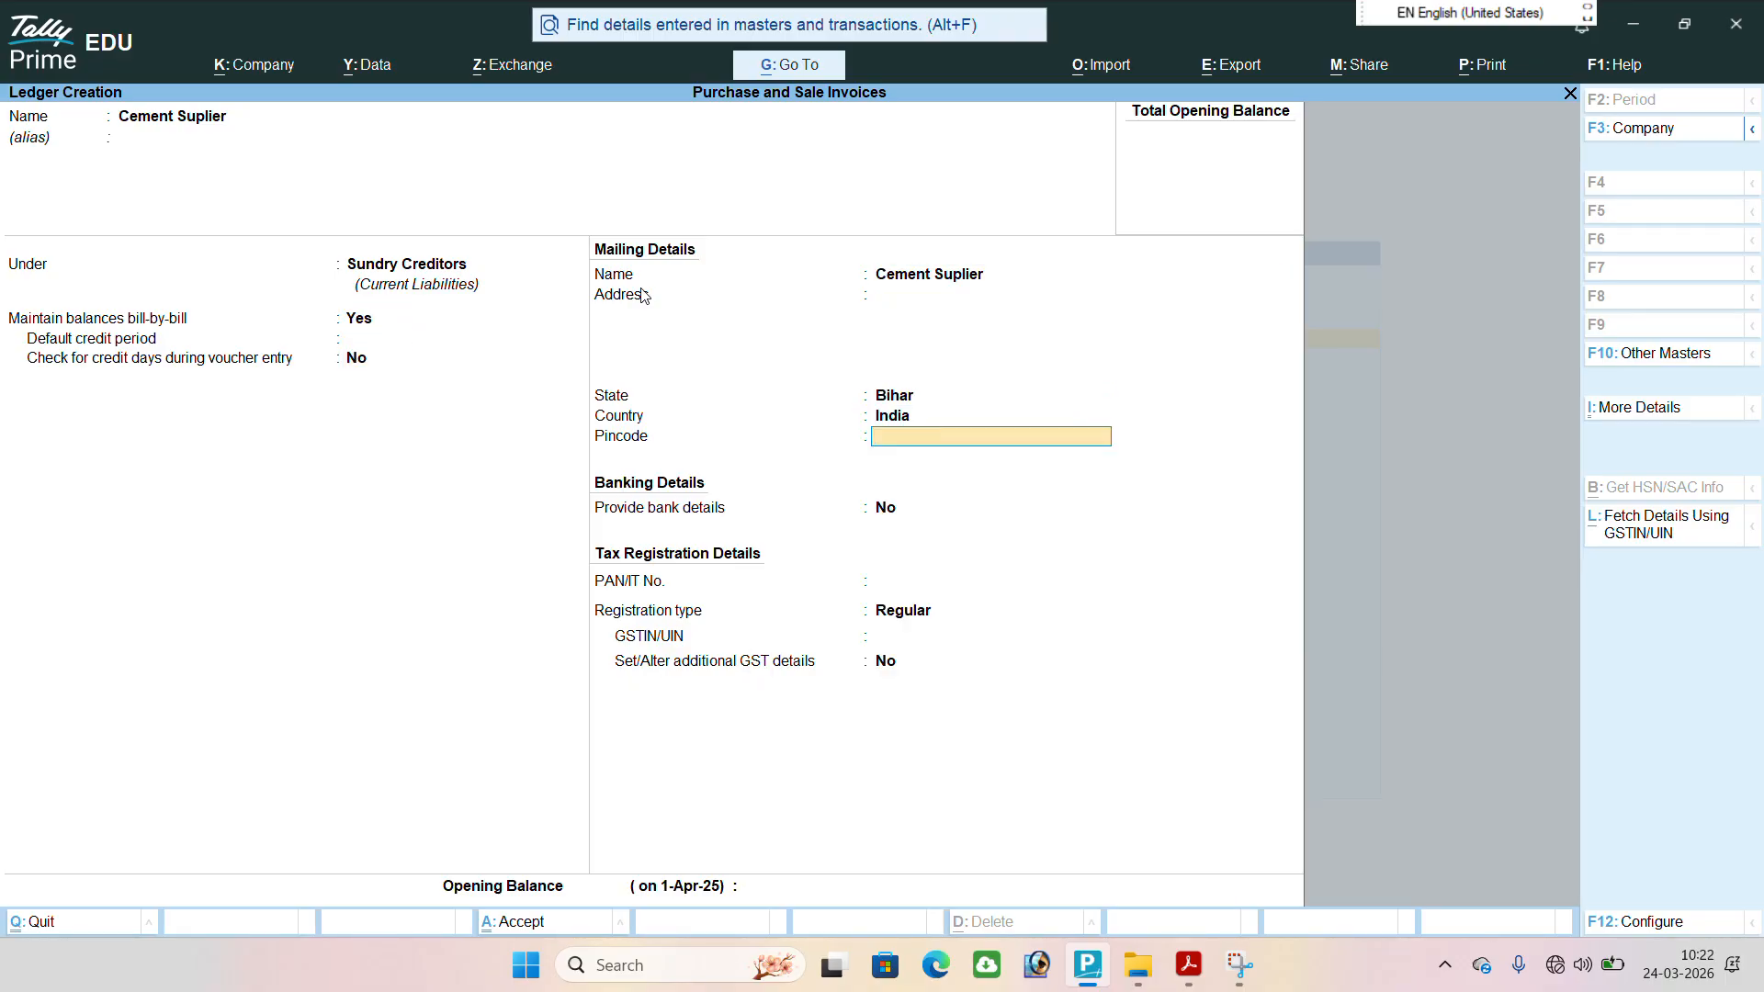
pyautogui.press('Return')
pyautogui.press('Return')
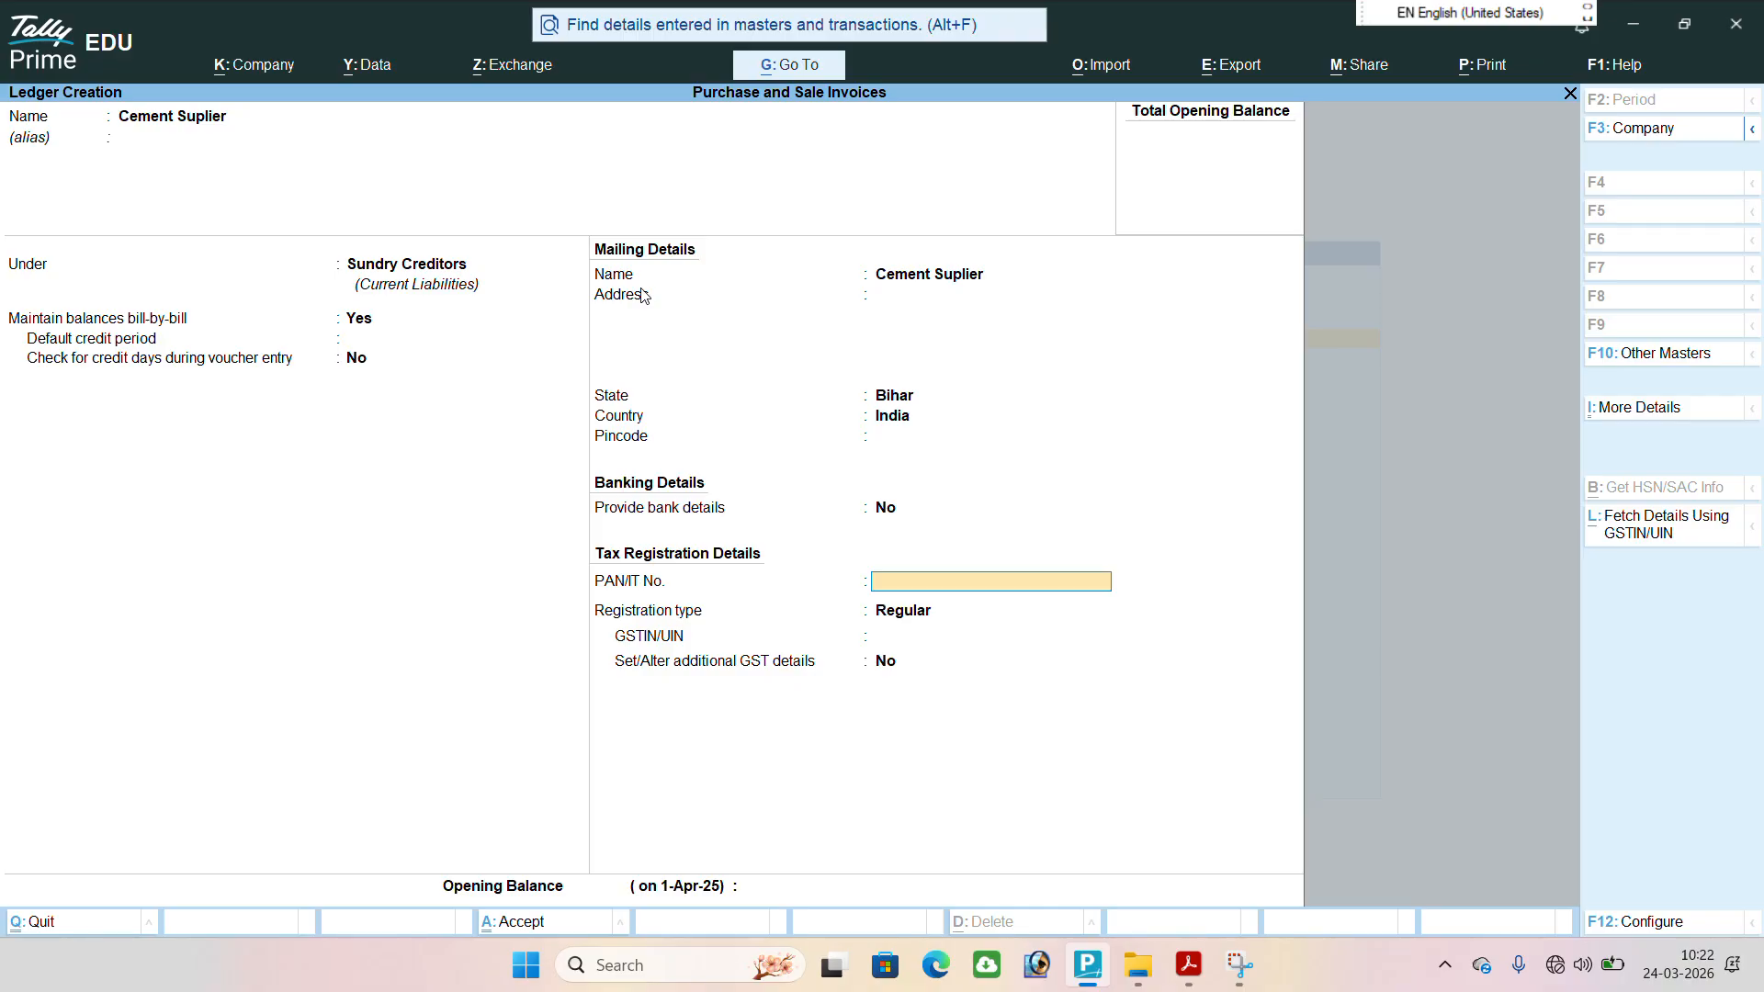
pyautogui.press('Return')
pyautogui.press('Return')
pyautogui.press('Return')
pyautogui.press('Return')
pyautogui.press('Return')
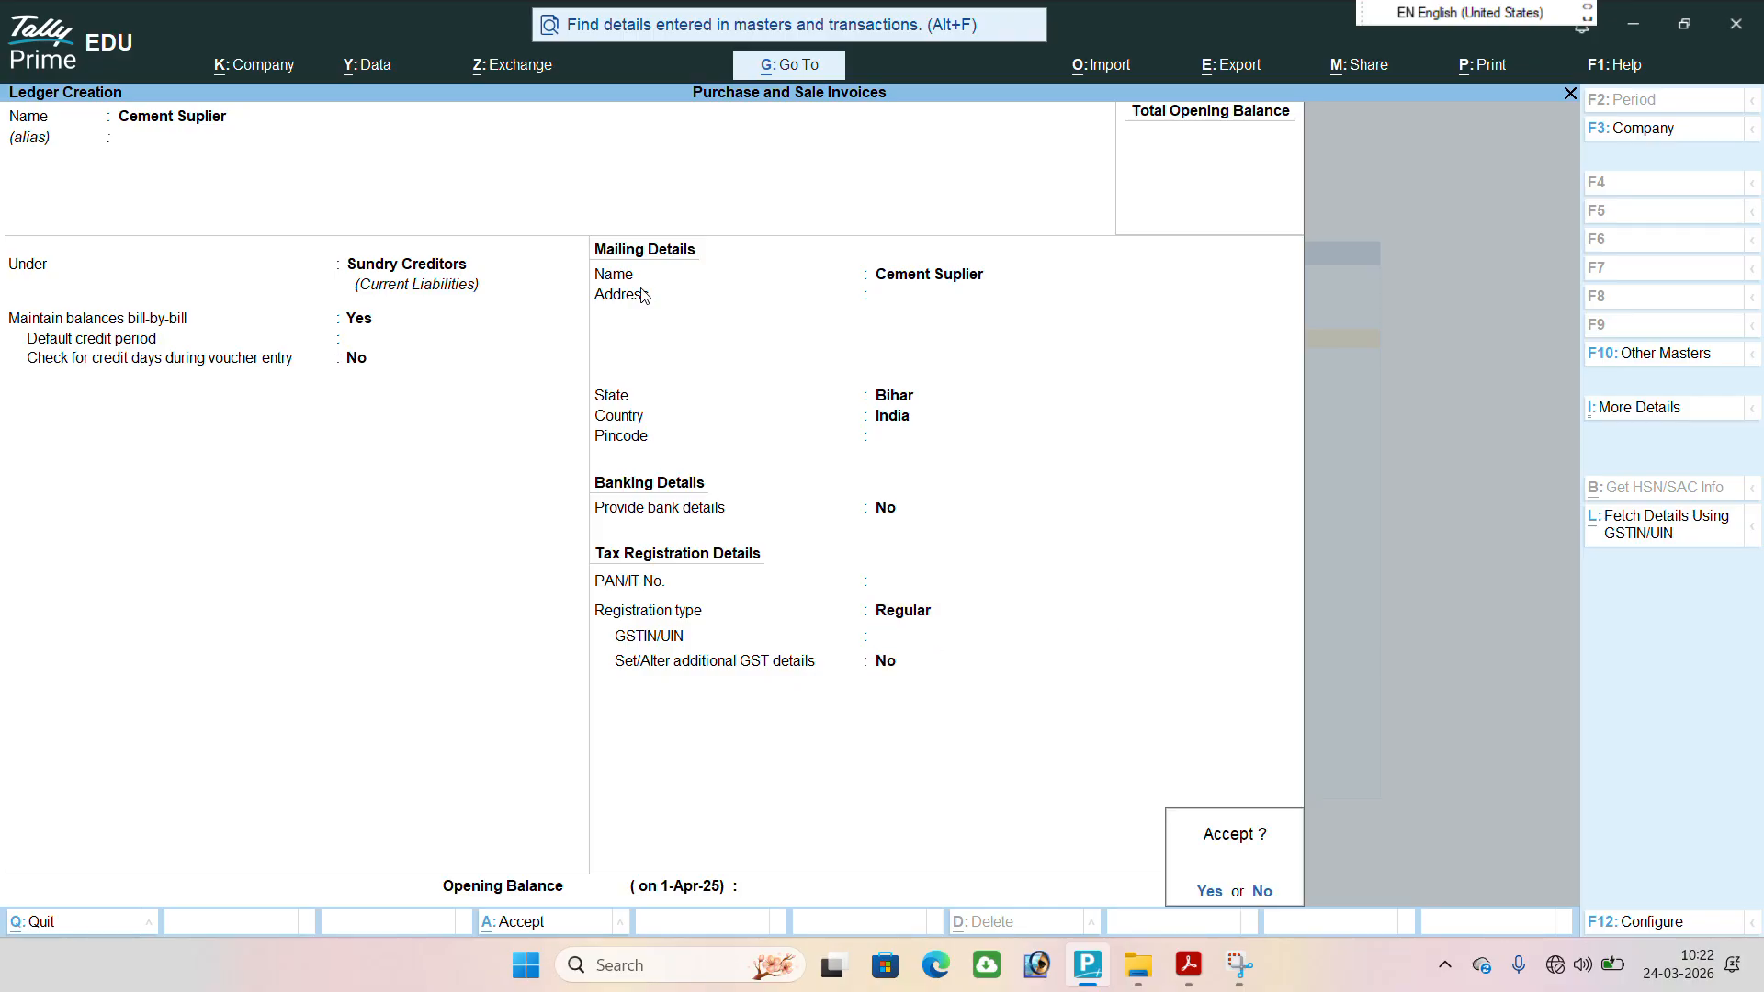
pyautogui.press('Return')
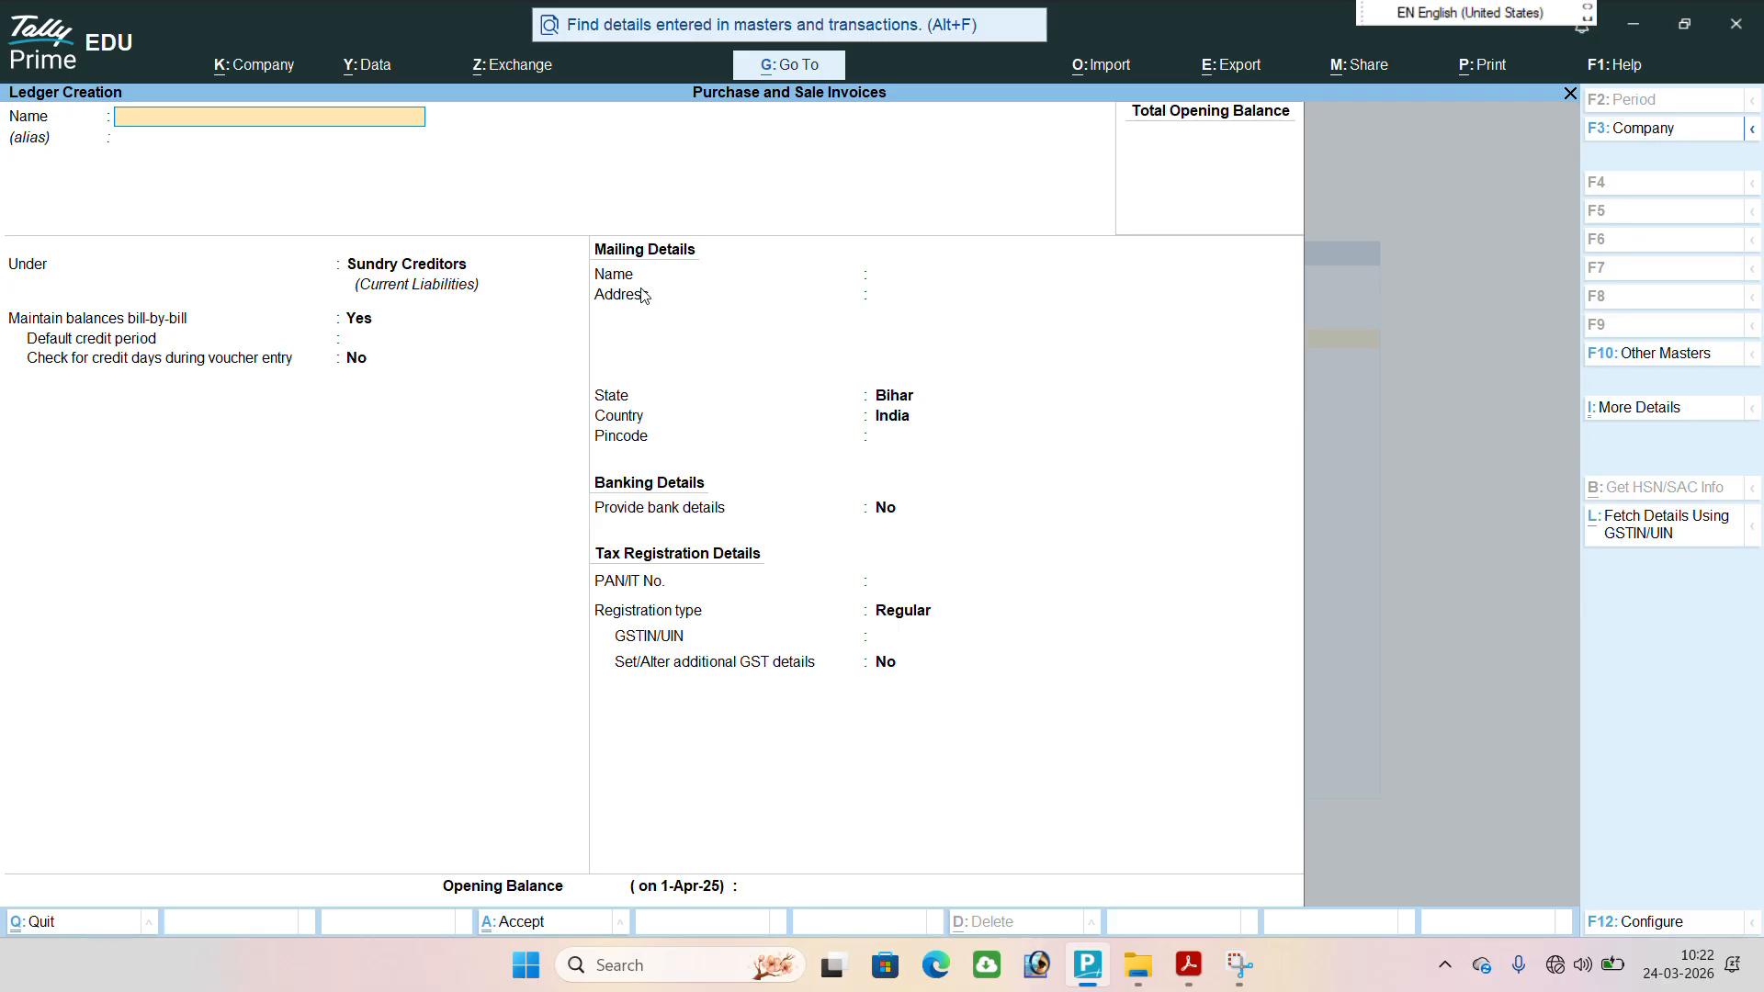
pyautogui.press('Escape')
pyautogui.press('Return')
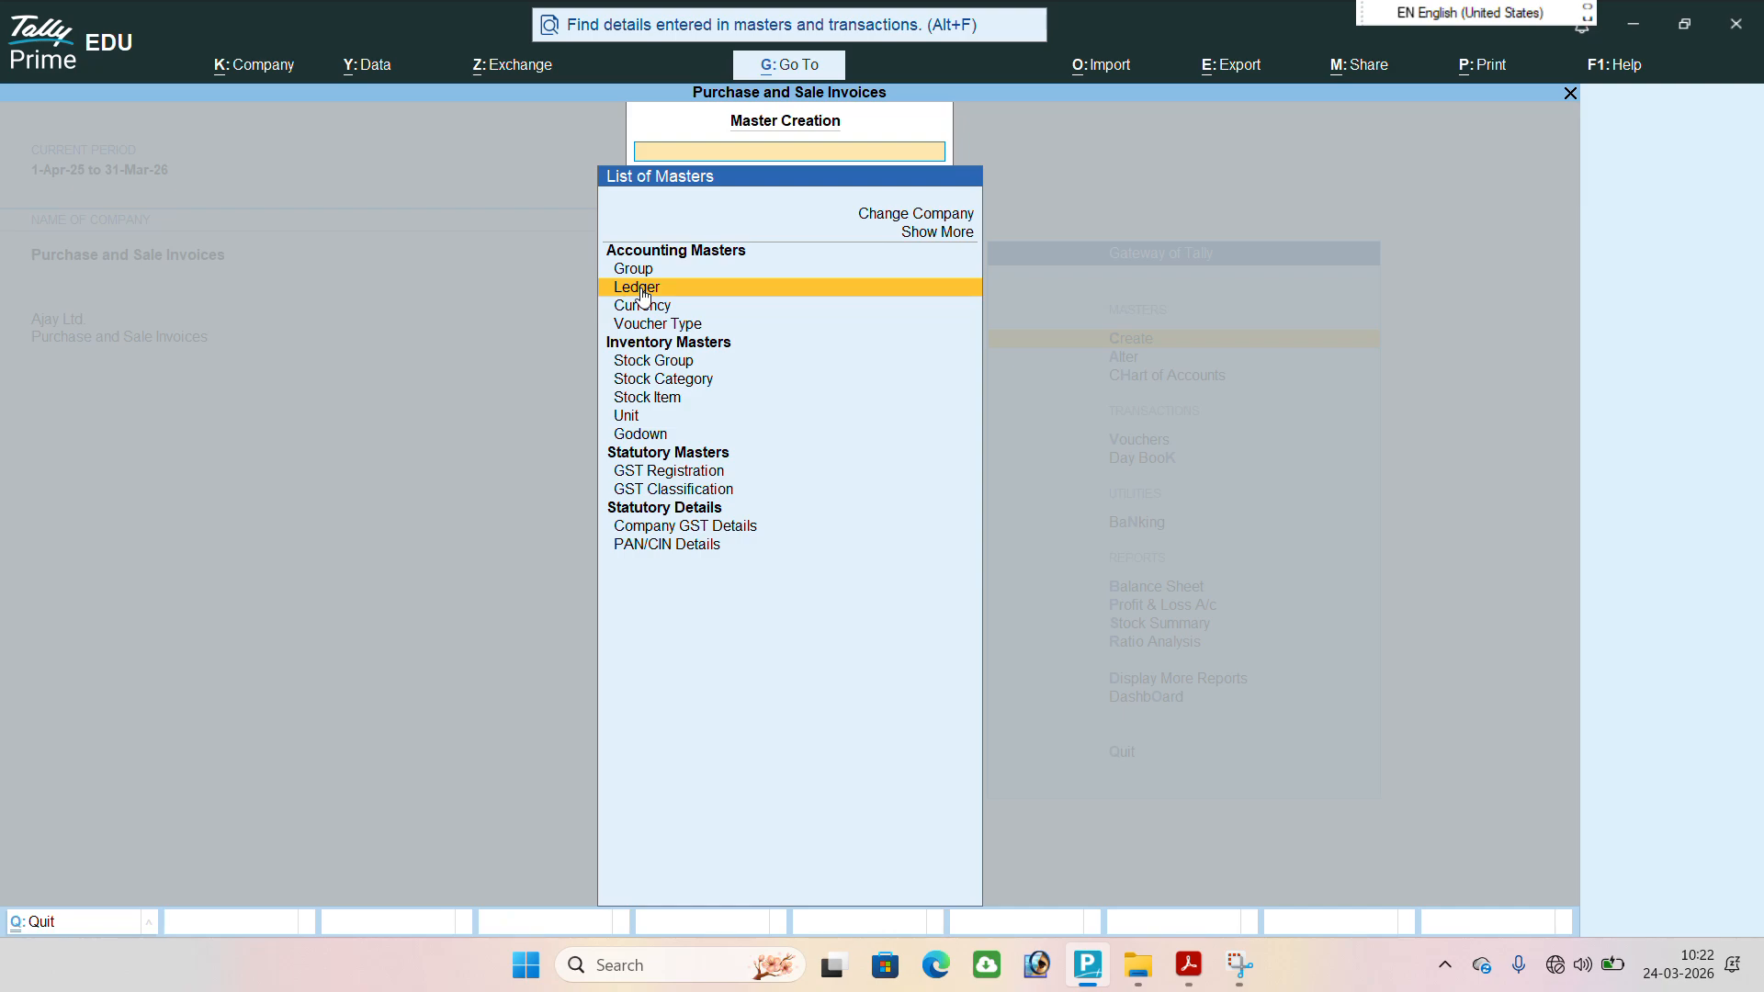
pyautogui.press('Escape')
pyautogui.press('Down')
pyautogui.press('Up')
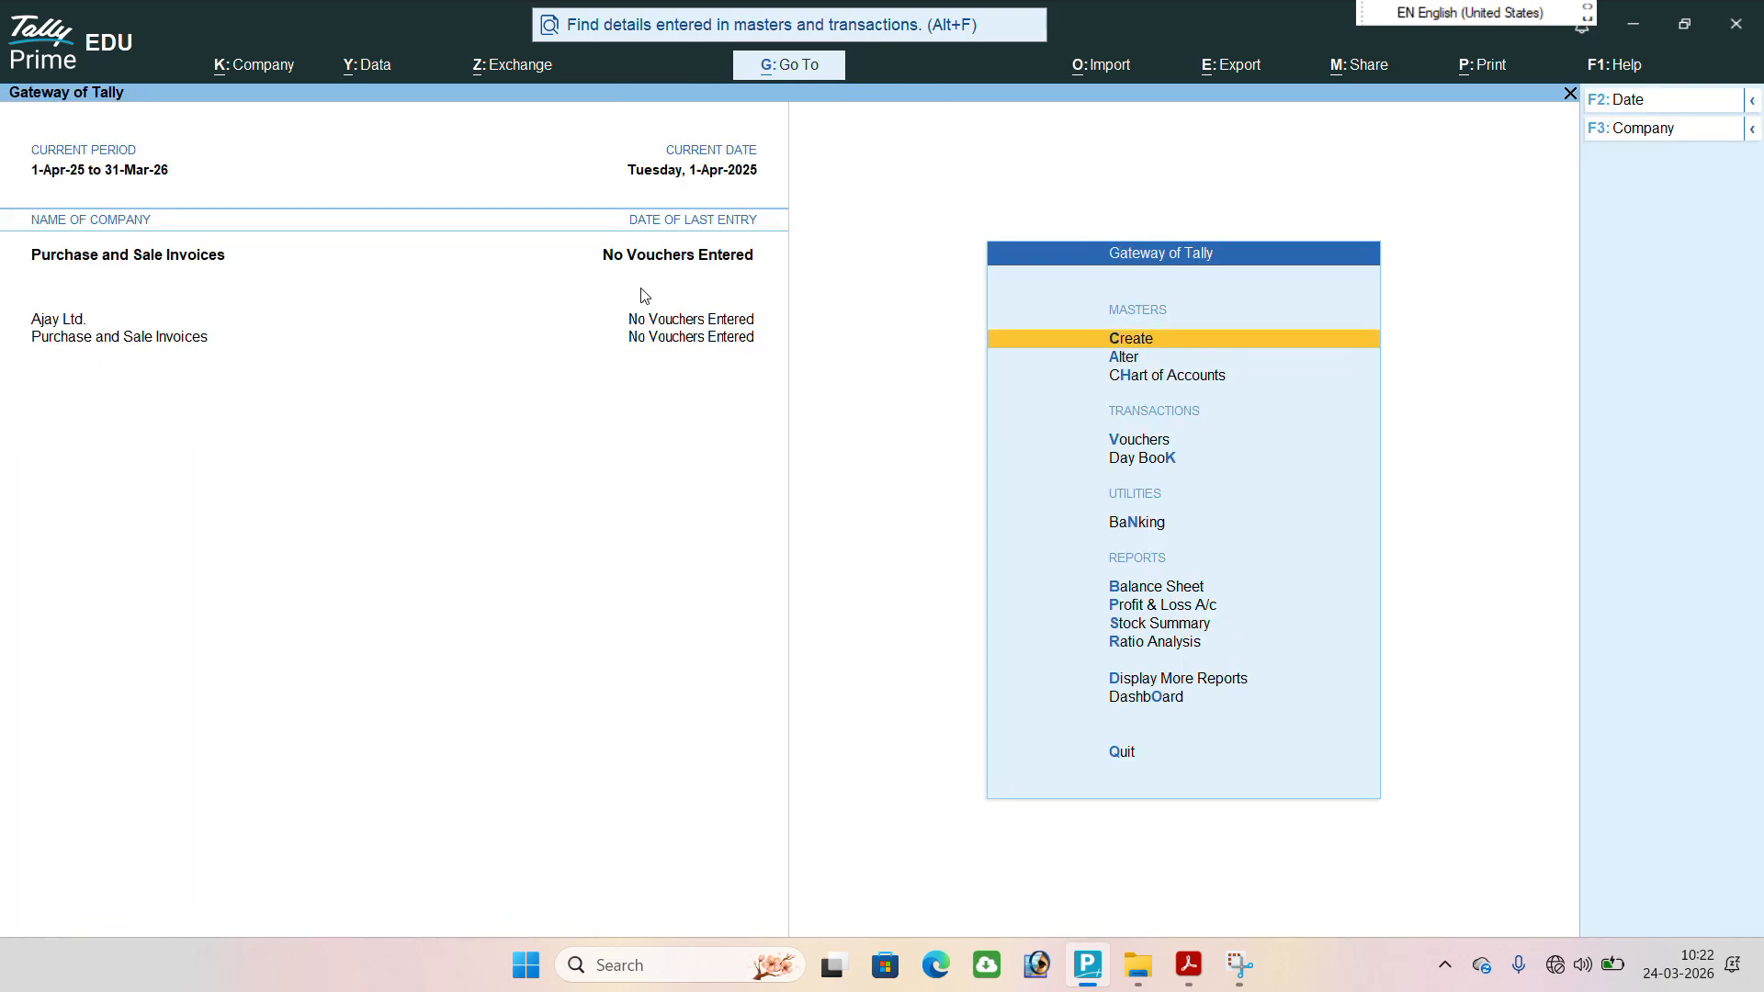
# Start a new stock item named Acc Cement, keeping it under Primary with category Not Applicable.
pyautogui.press('Return')
pyautogui.press('Down')
pyautogui.press('Down')
pyautogui.press('Down')
pyautogui.press('Down')
pyautogui.press('Down')
pyautogui.press('Down')
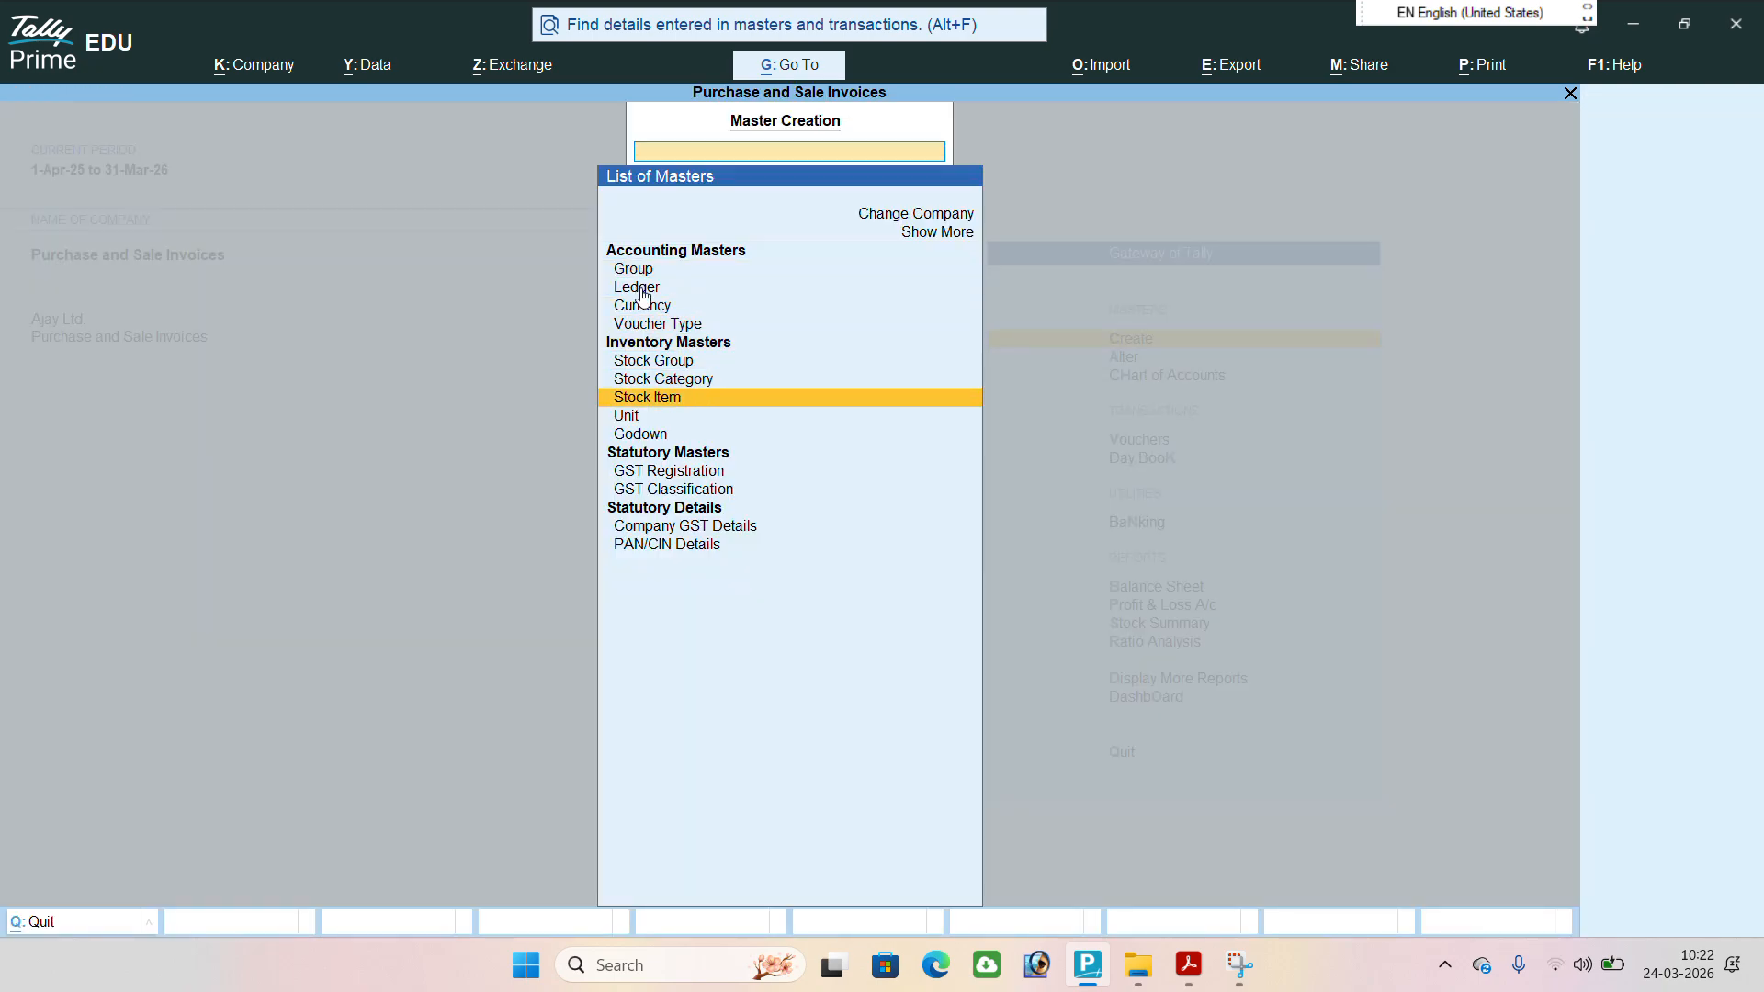
pyautogui.press('Return')
pyautogui.write('Acc Ce')
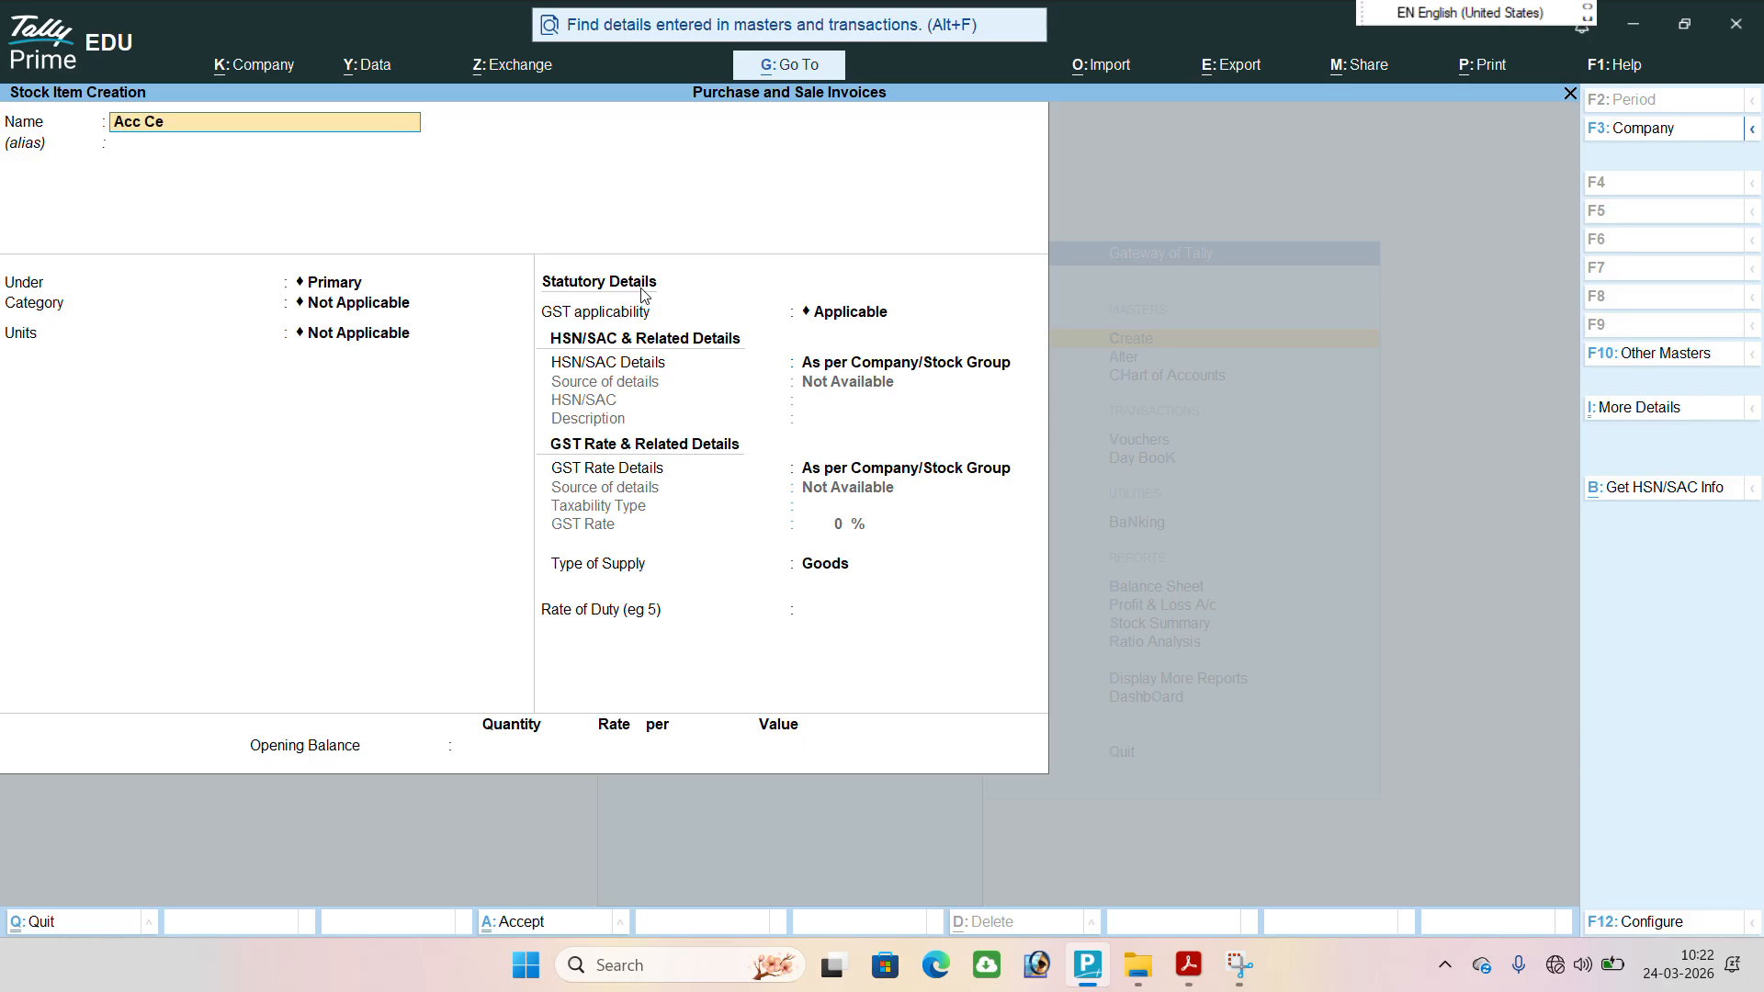
pyautogui.write('ment a')
pyautogui.press('Return')
pyautogui.press('Return')
pyautogui.press('Return')
pyautogui.press('Return')
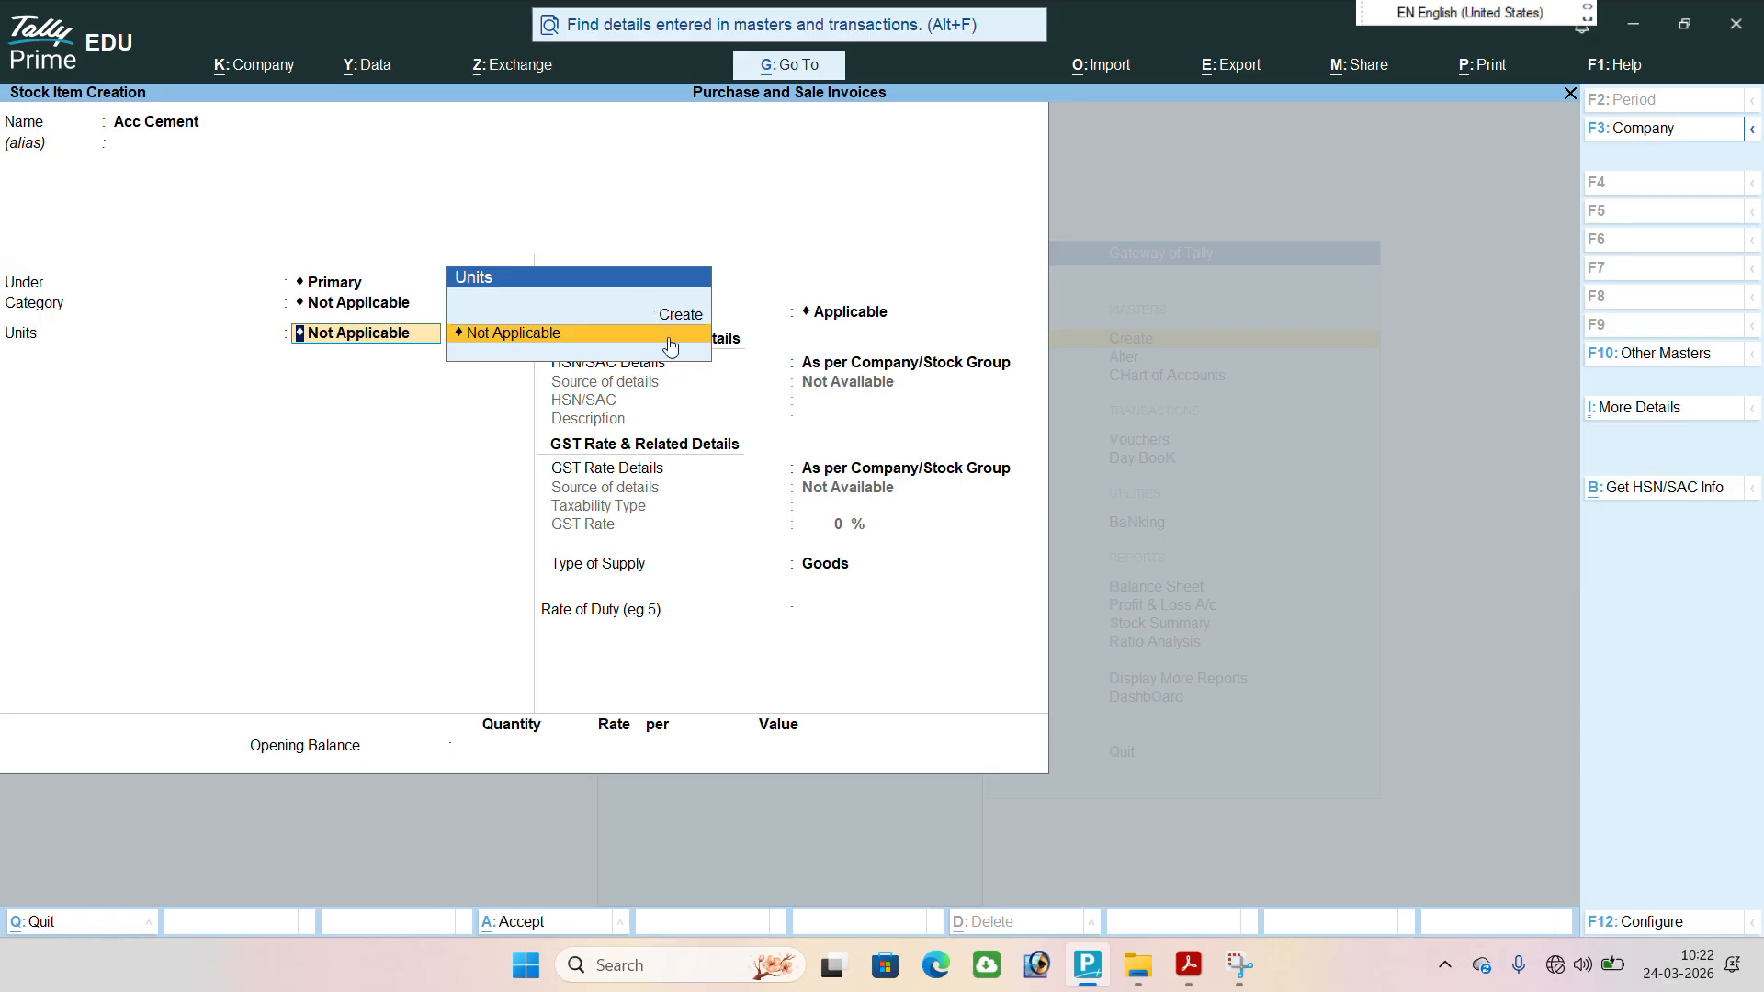
# Create a simple unit with symbol bag, formal name Bags, quantity code BAG-BAGS and 0 decimal places for the stock item.
pyautogui.press('Up')
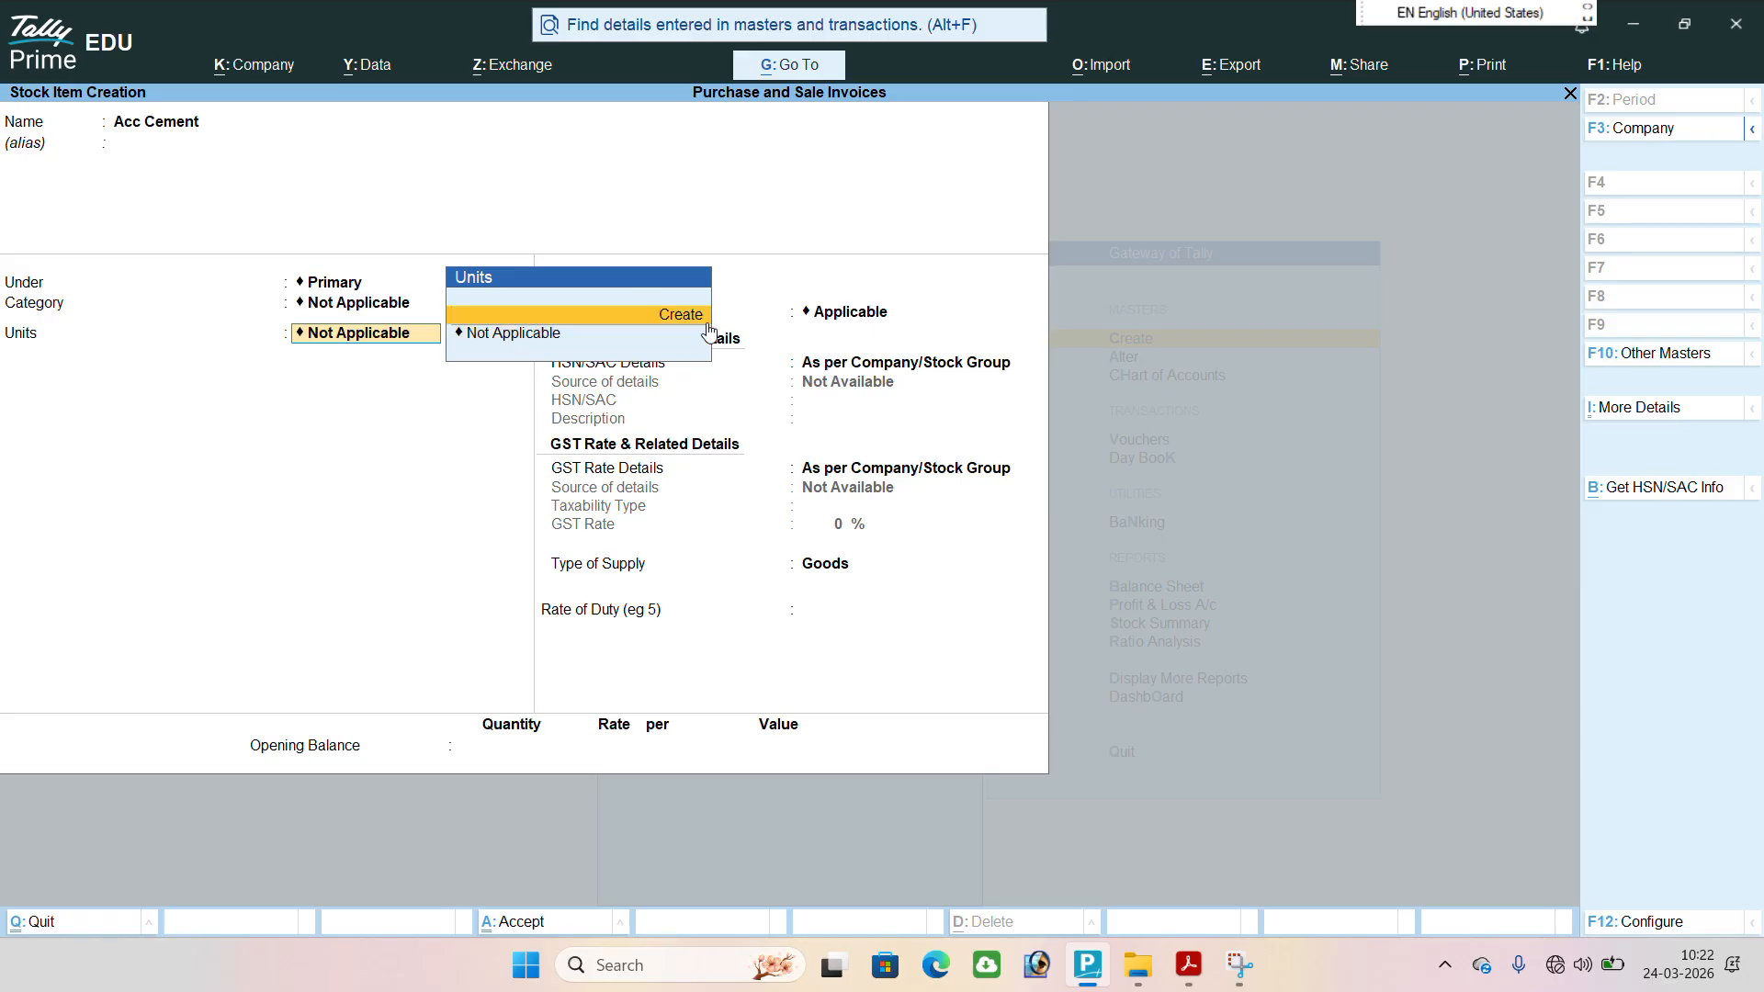
pyautogui.press('Return')
pyautogui.write('bag')
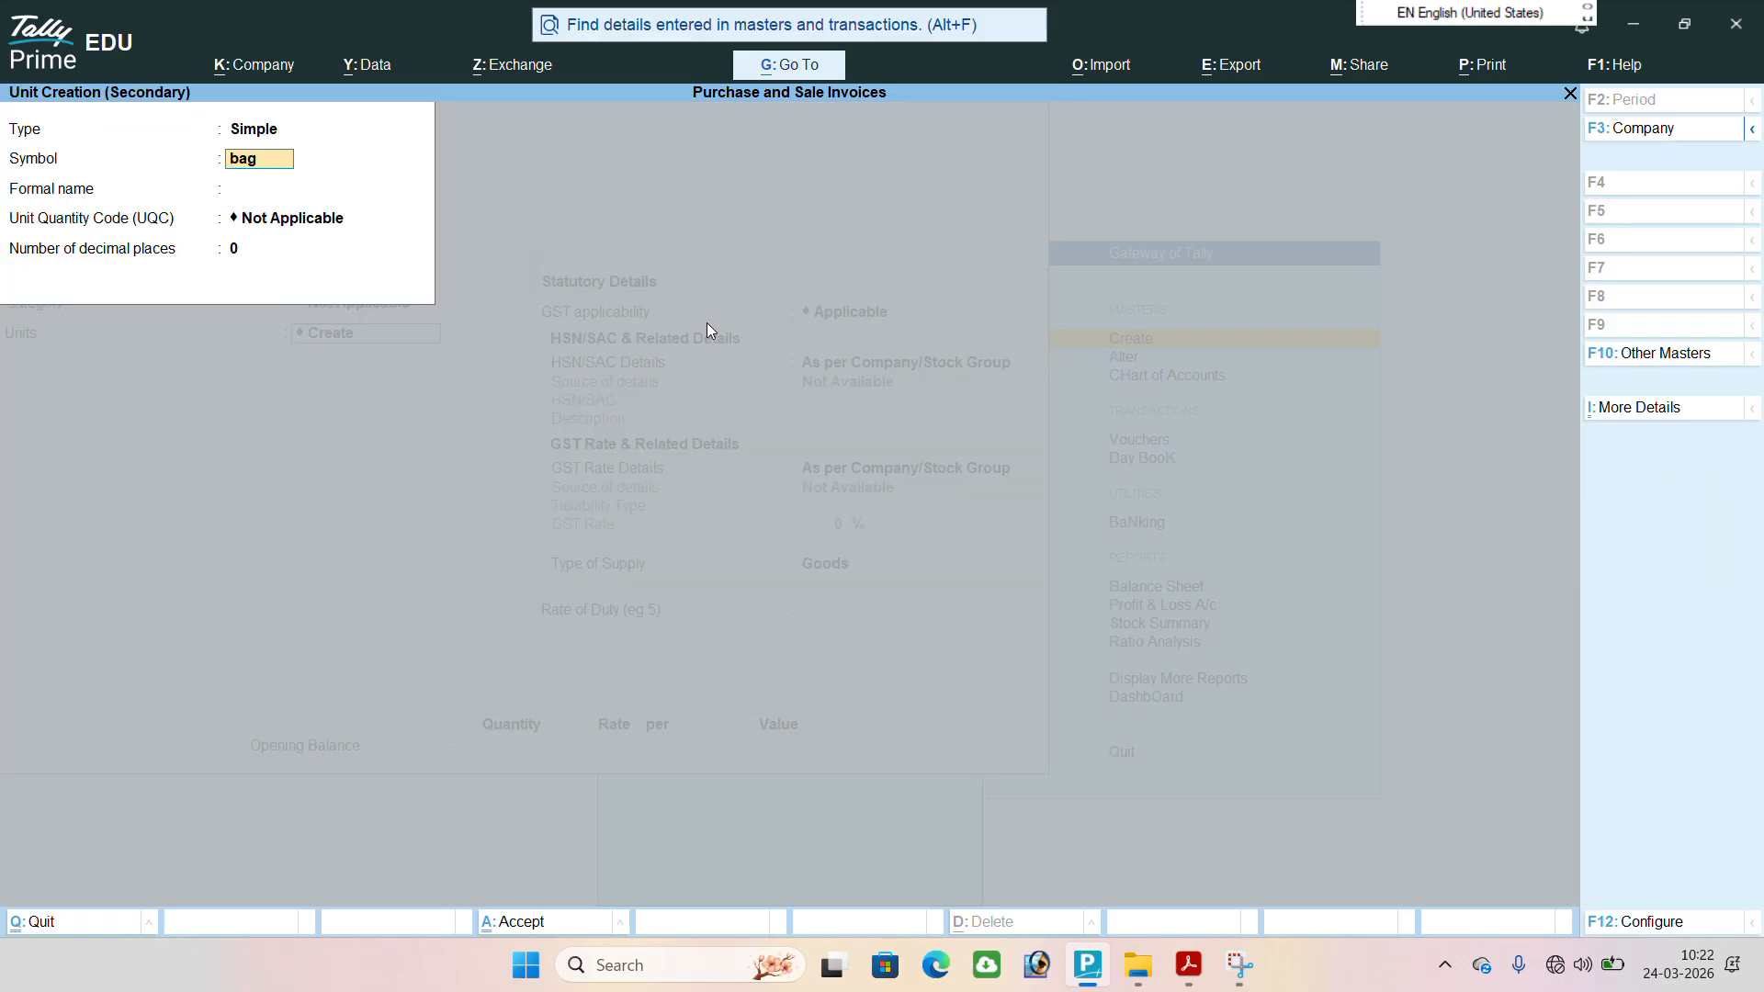
pyautogui.press('Return')
pyautogui.write('Bags')
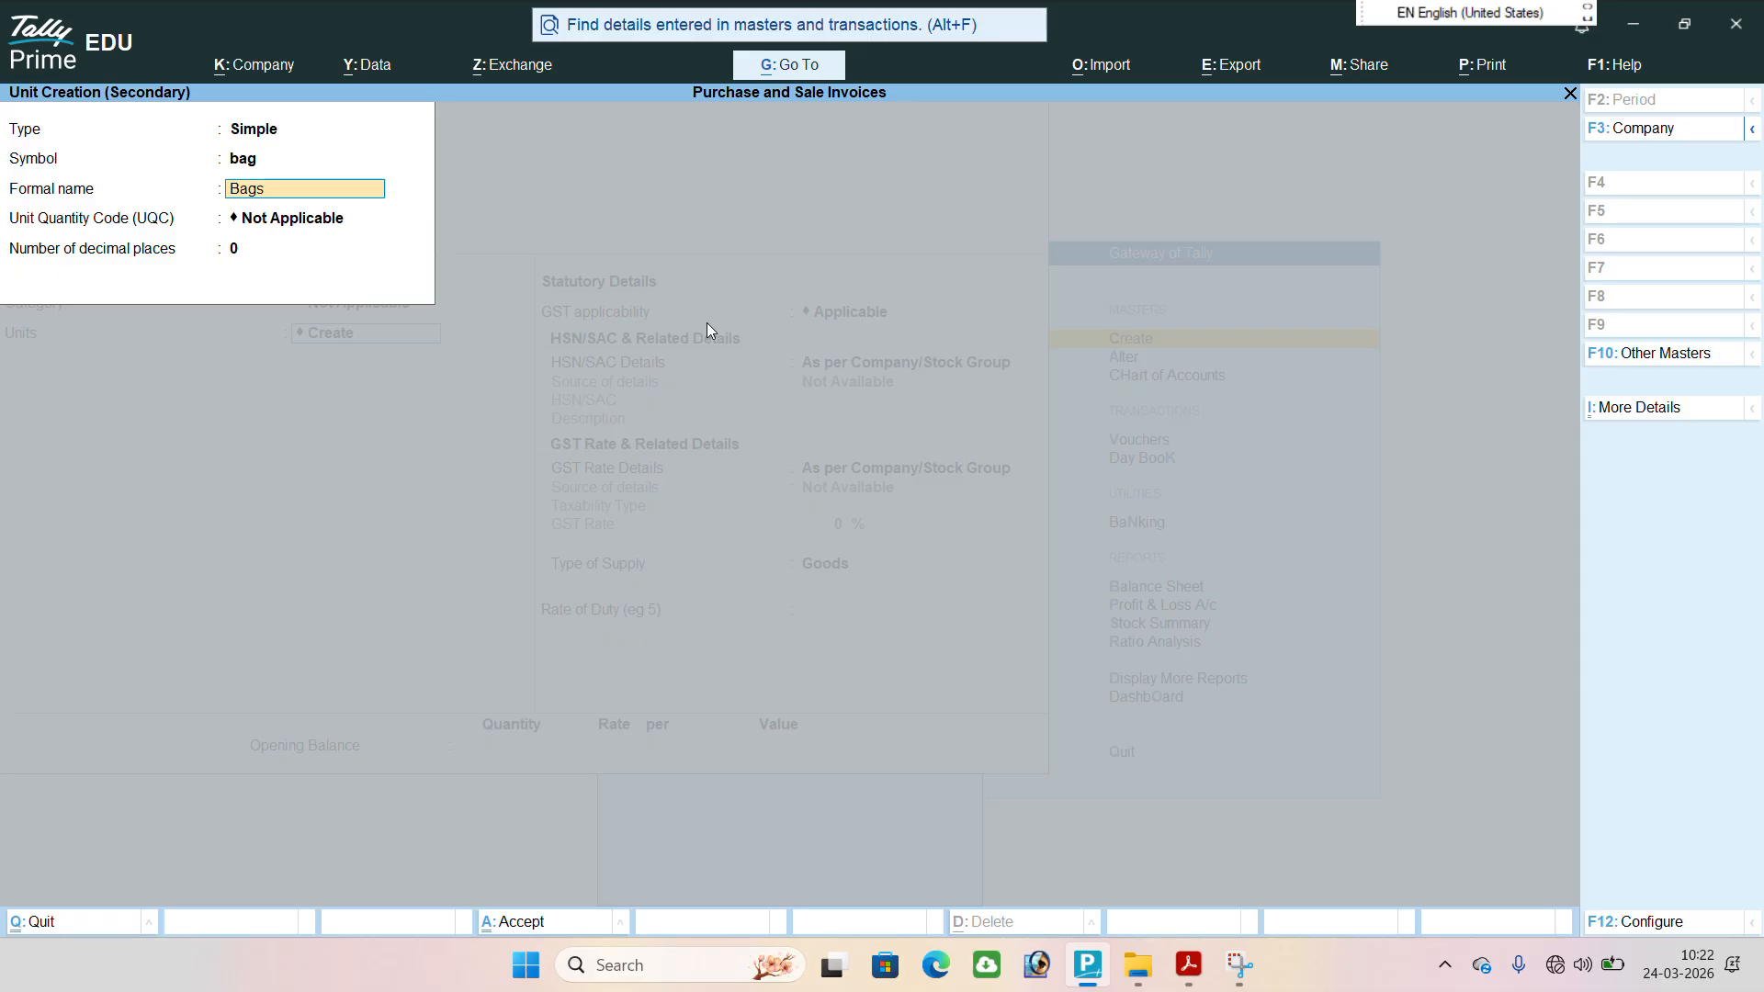
pyautogui.press('Return')
pyautogui.write('bag')
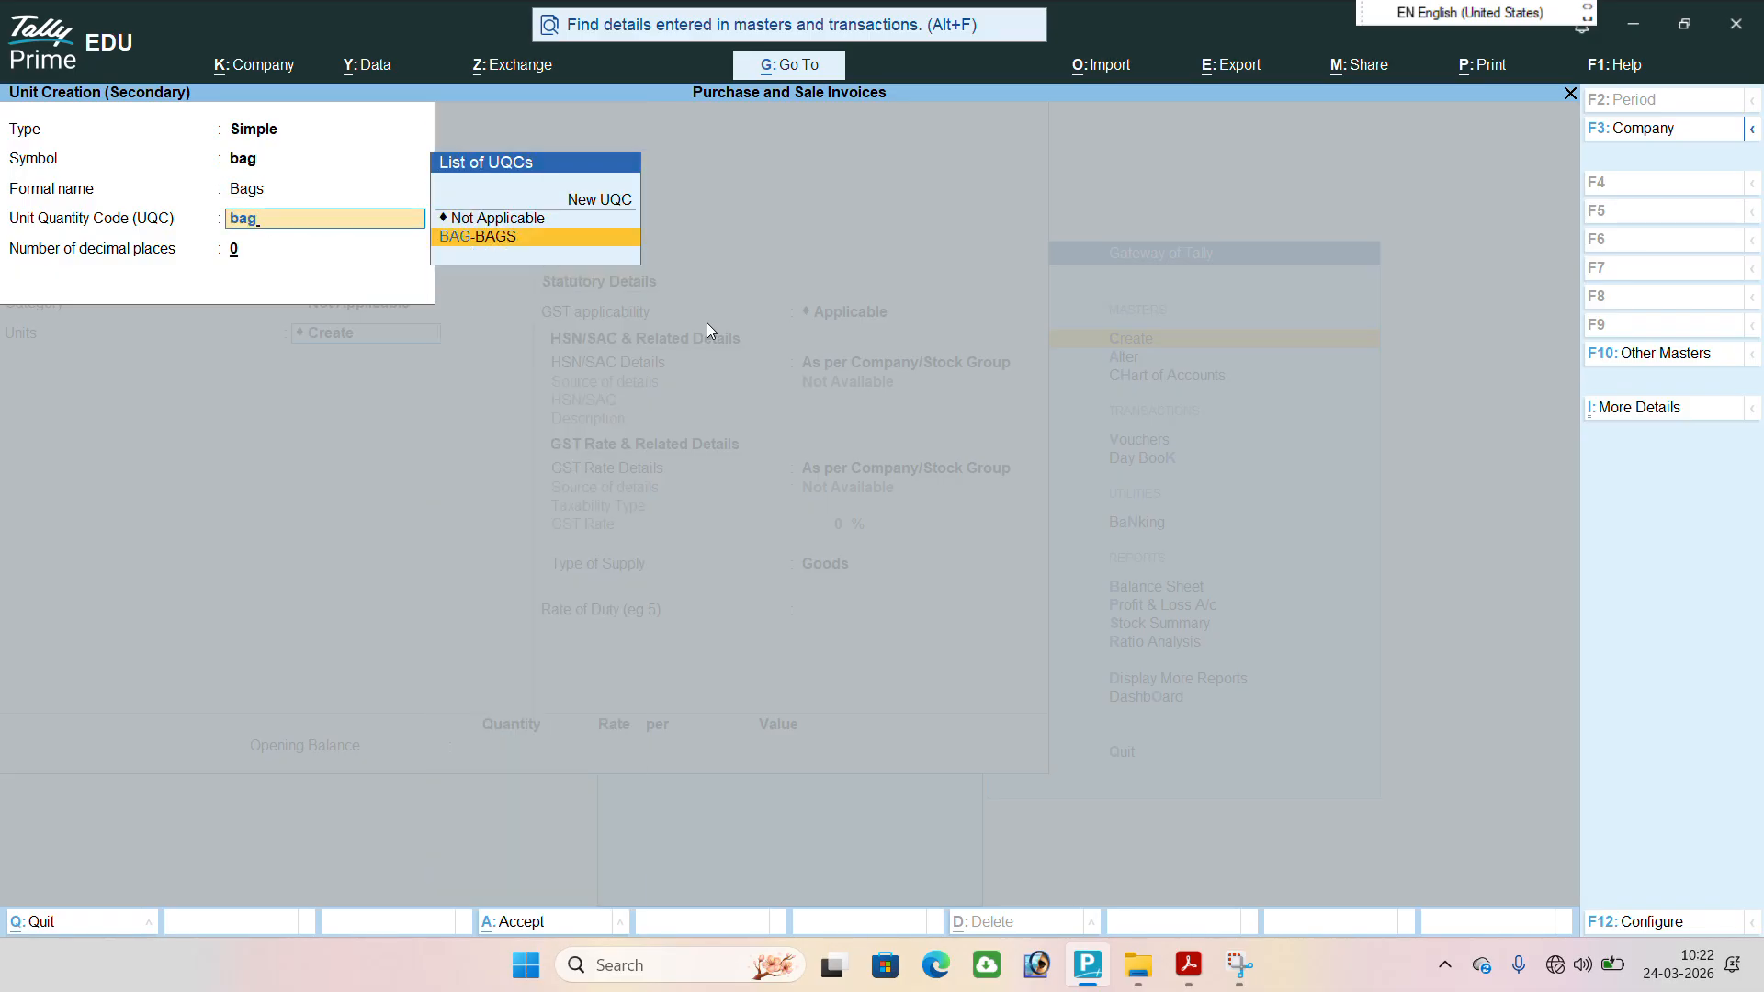
pyautogui.press('Return')
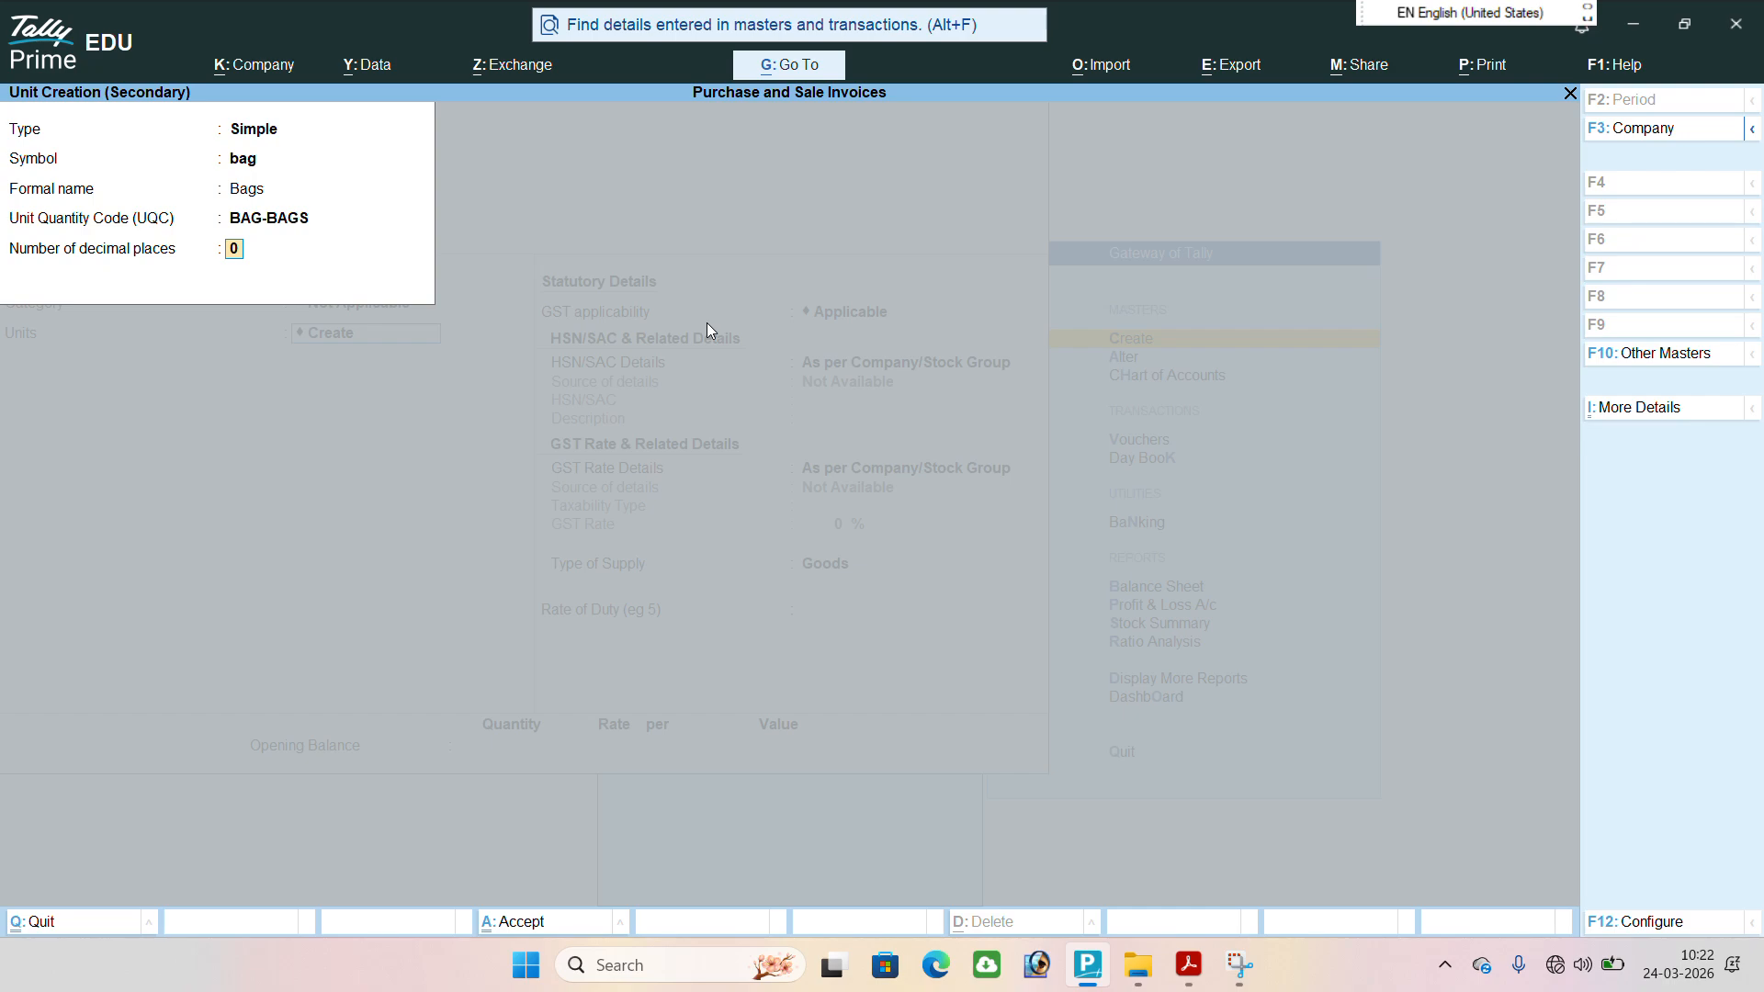
pyautogui.press('Return')
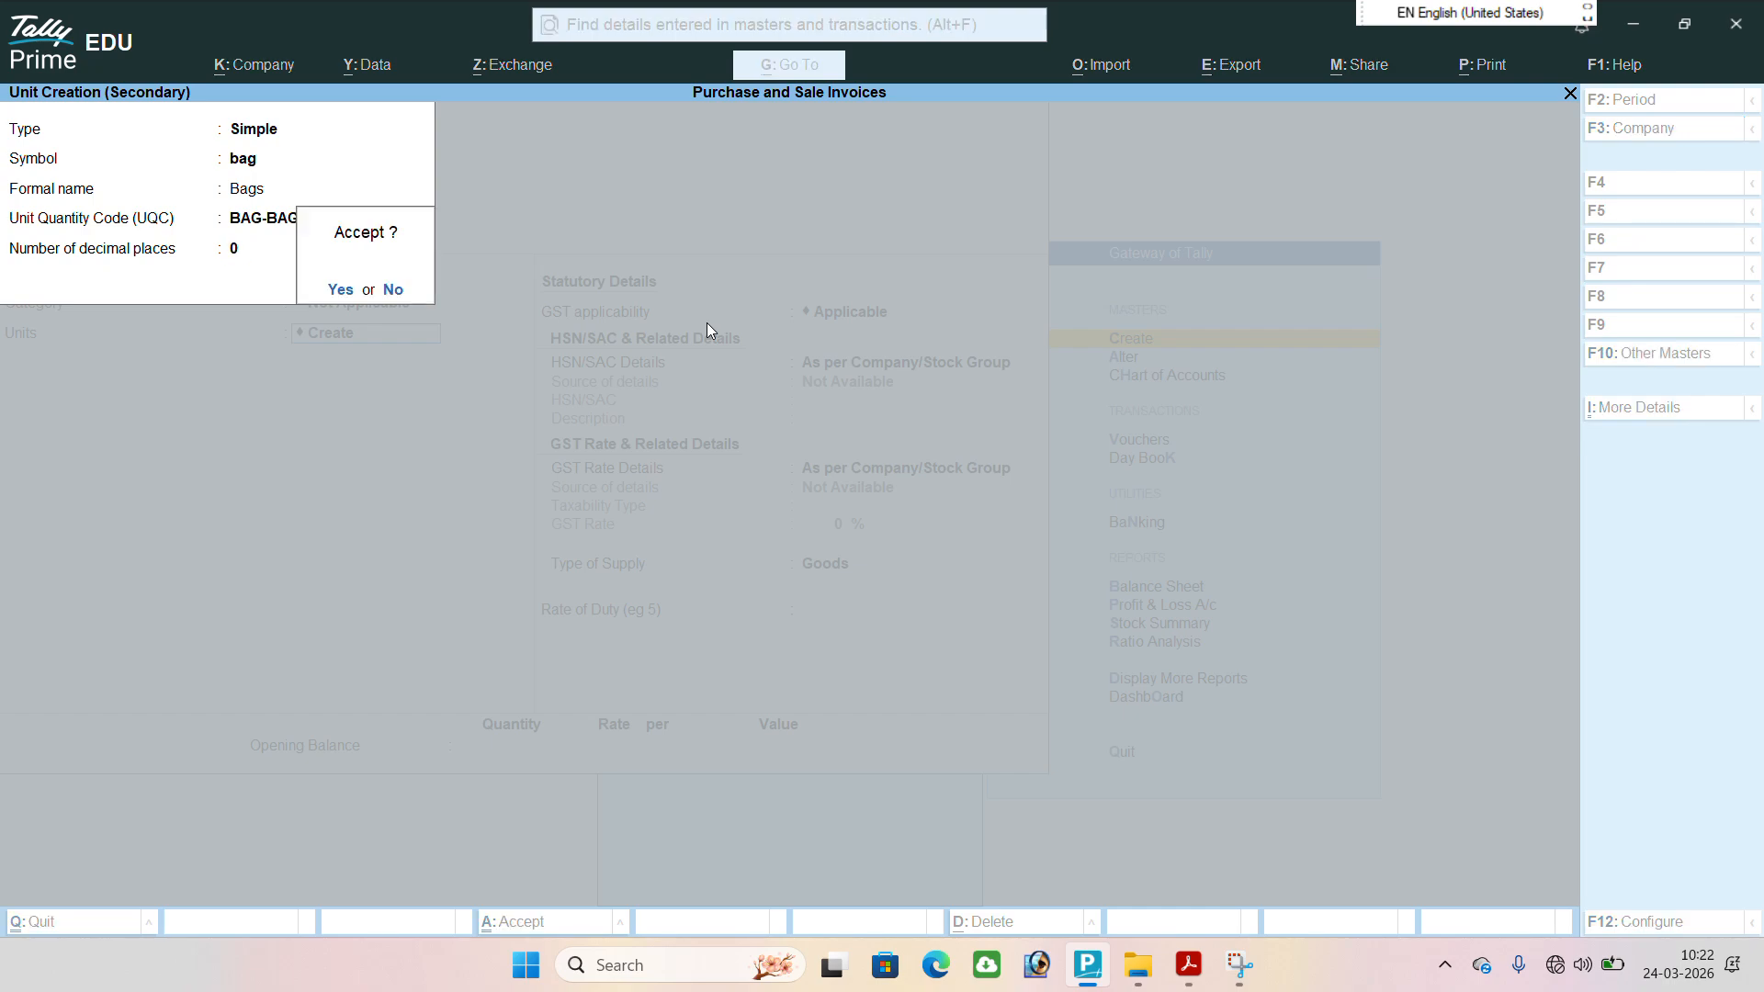
pyautogui.press('Return')
# Save the Acc Cement stock item without alternate units, keeping its default GST details.
pyautogui.press('Return')
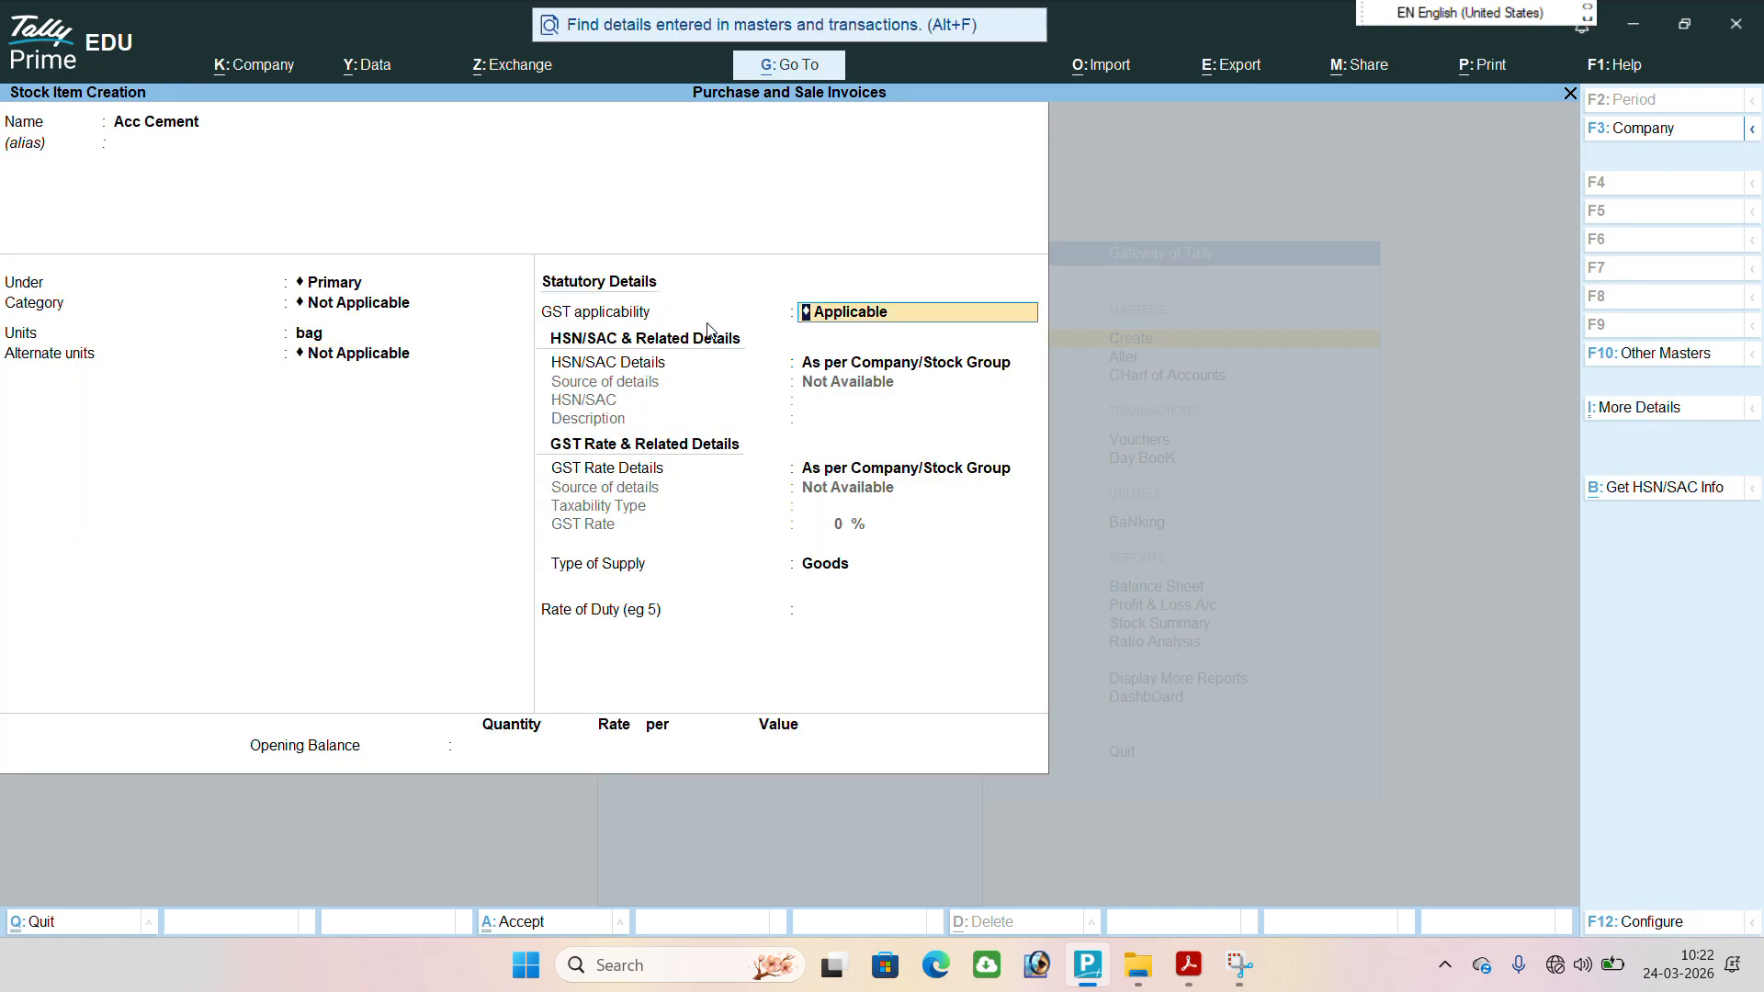
pyautogui.press('Return')
pyautogui.hotkey('ctrl', 'a')
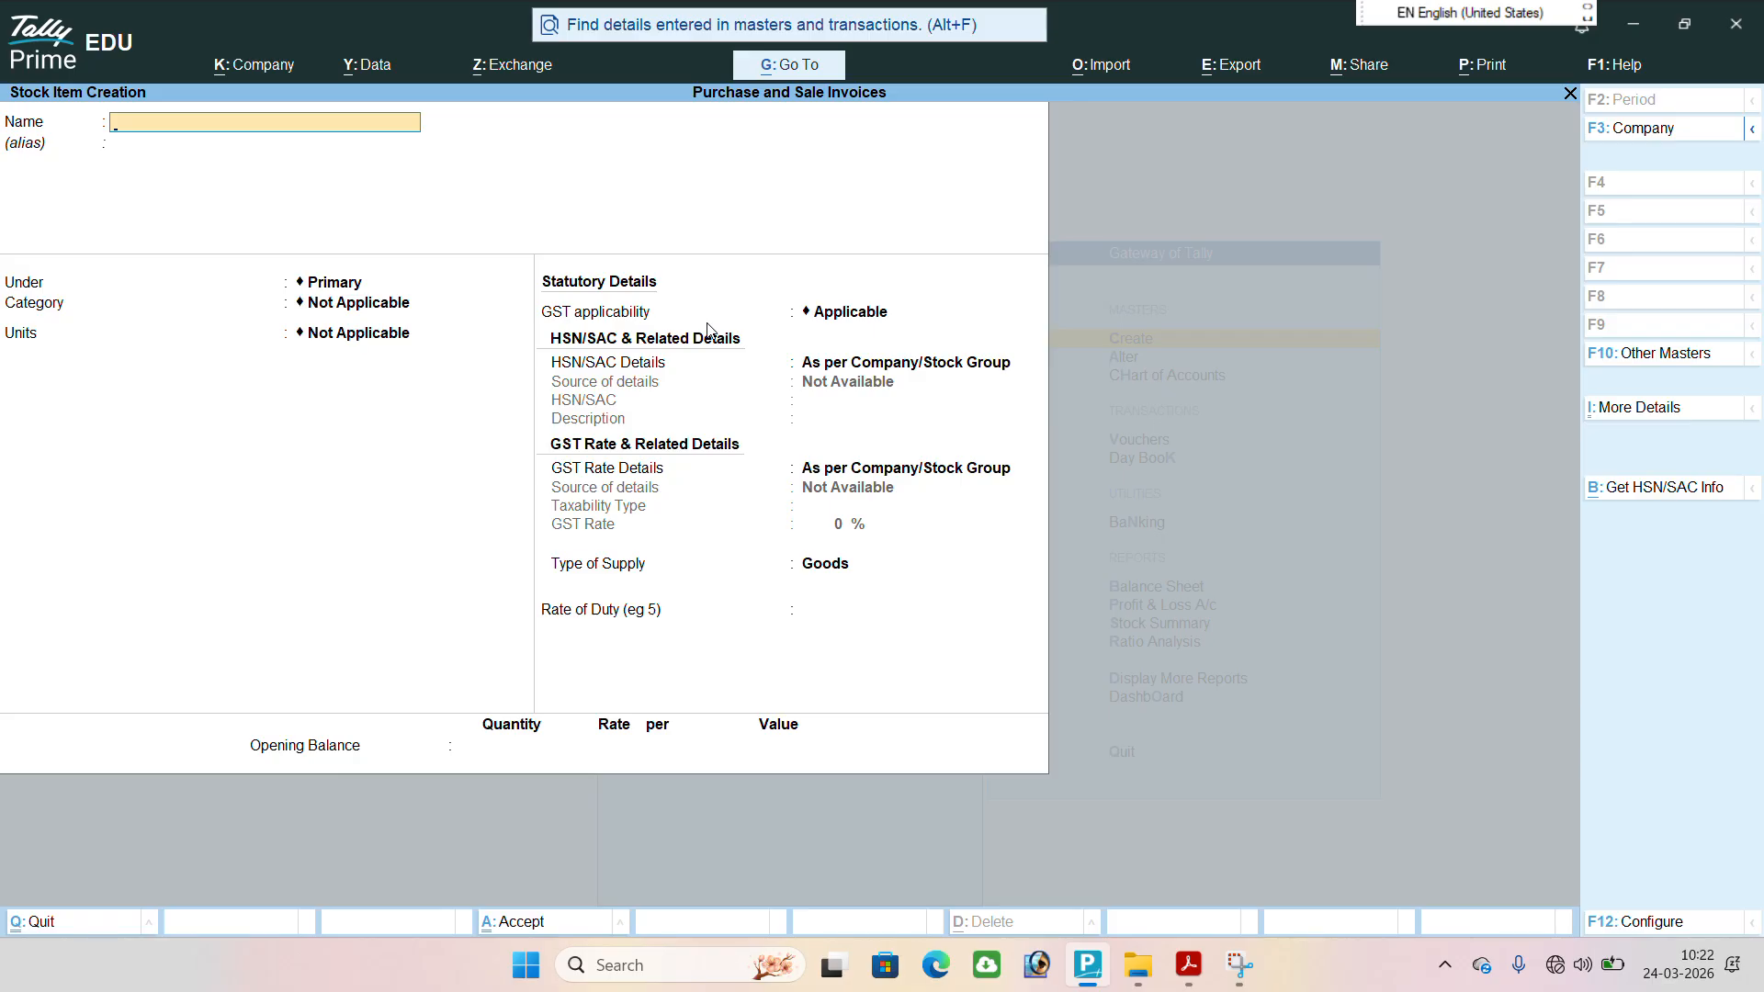
# Create the stock item L & T Cement under Primary with bag as its unit, and save it with the remaining defaults.
pyautogui.write('L & t Cement')
pyautogui.press('Return')
pyautogui.press('Return')
pyautogui.press('Return')
pyautogui.press('Return')
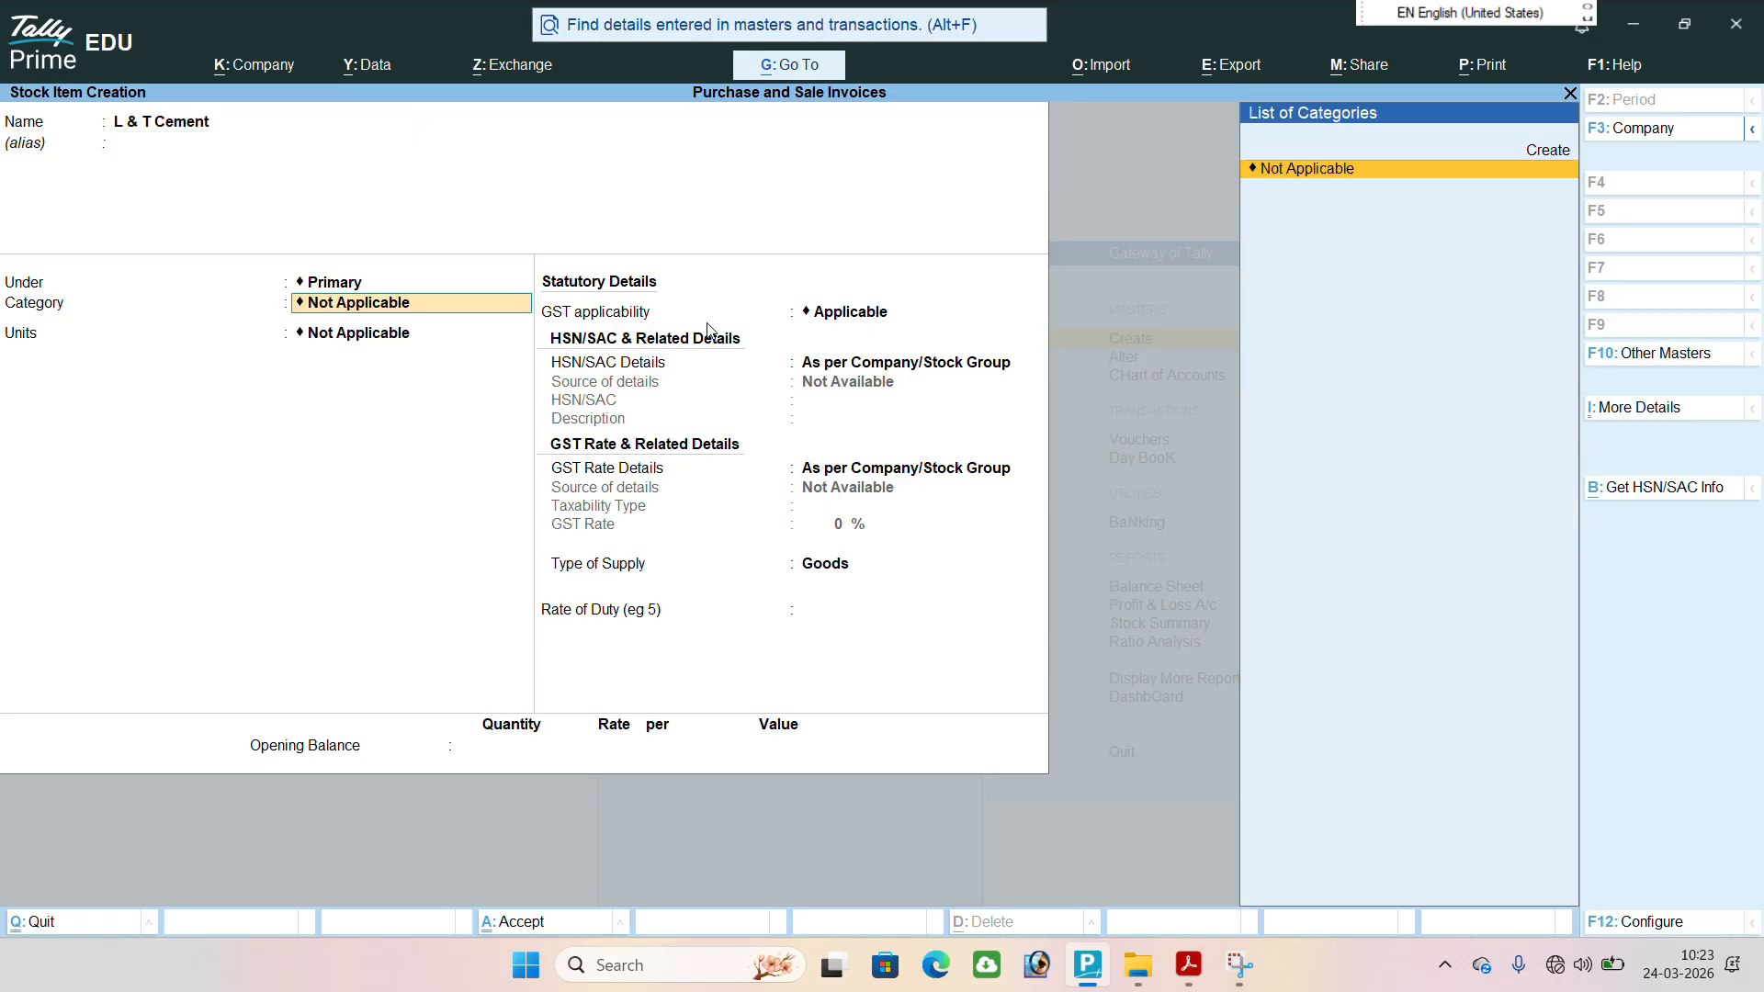
pyautogui.press('Down')
pyautogui.press('Return')
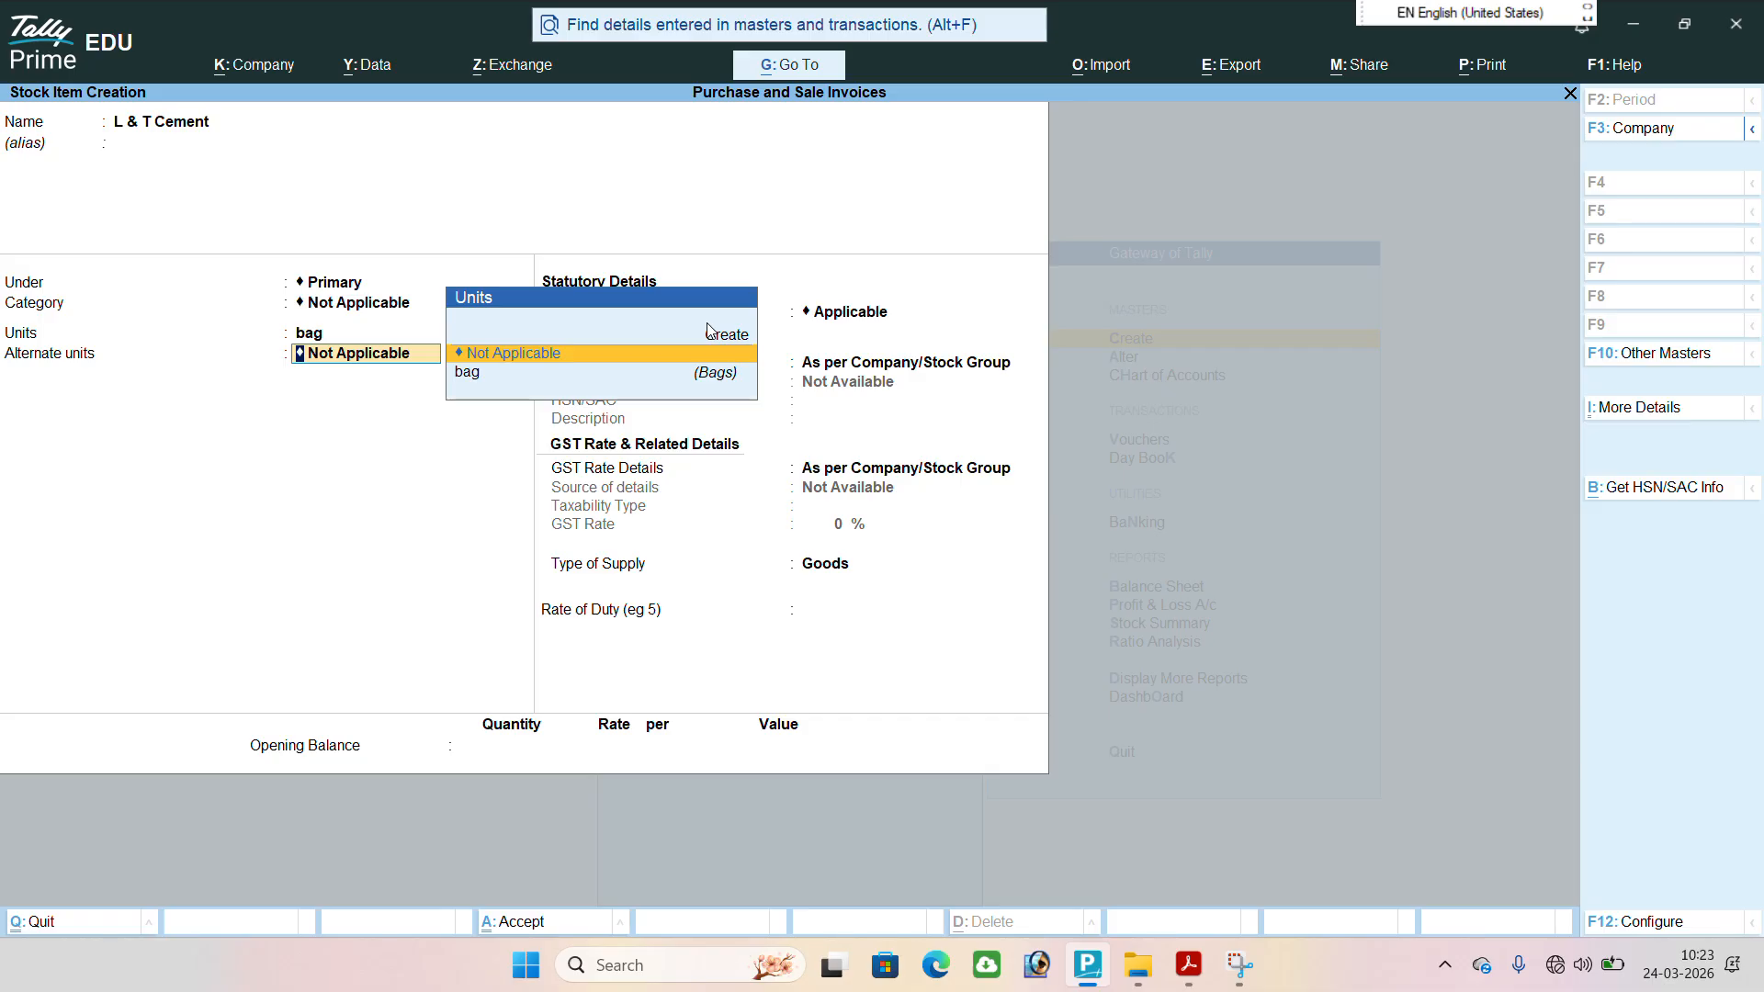
pyautogui.press('Return')
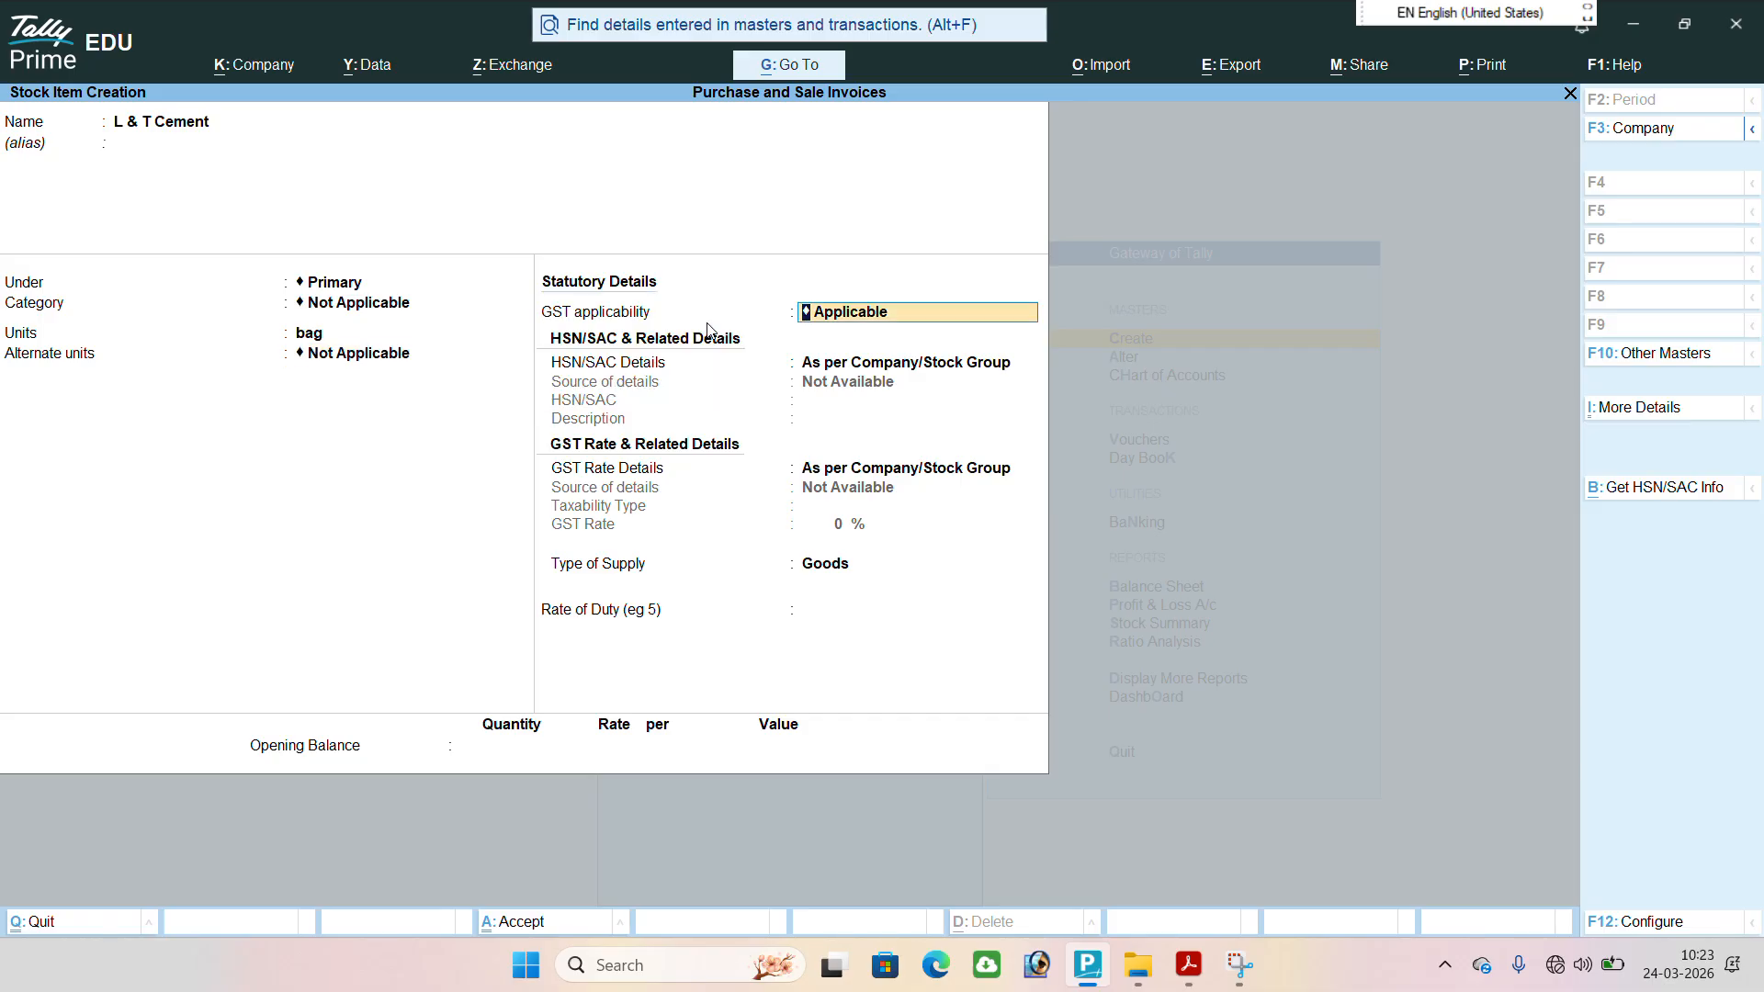
pyautogui.hotkey('ctrl', 'a')
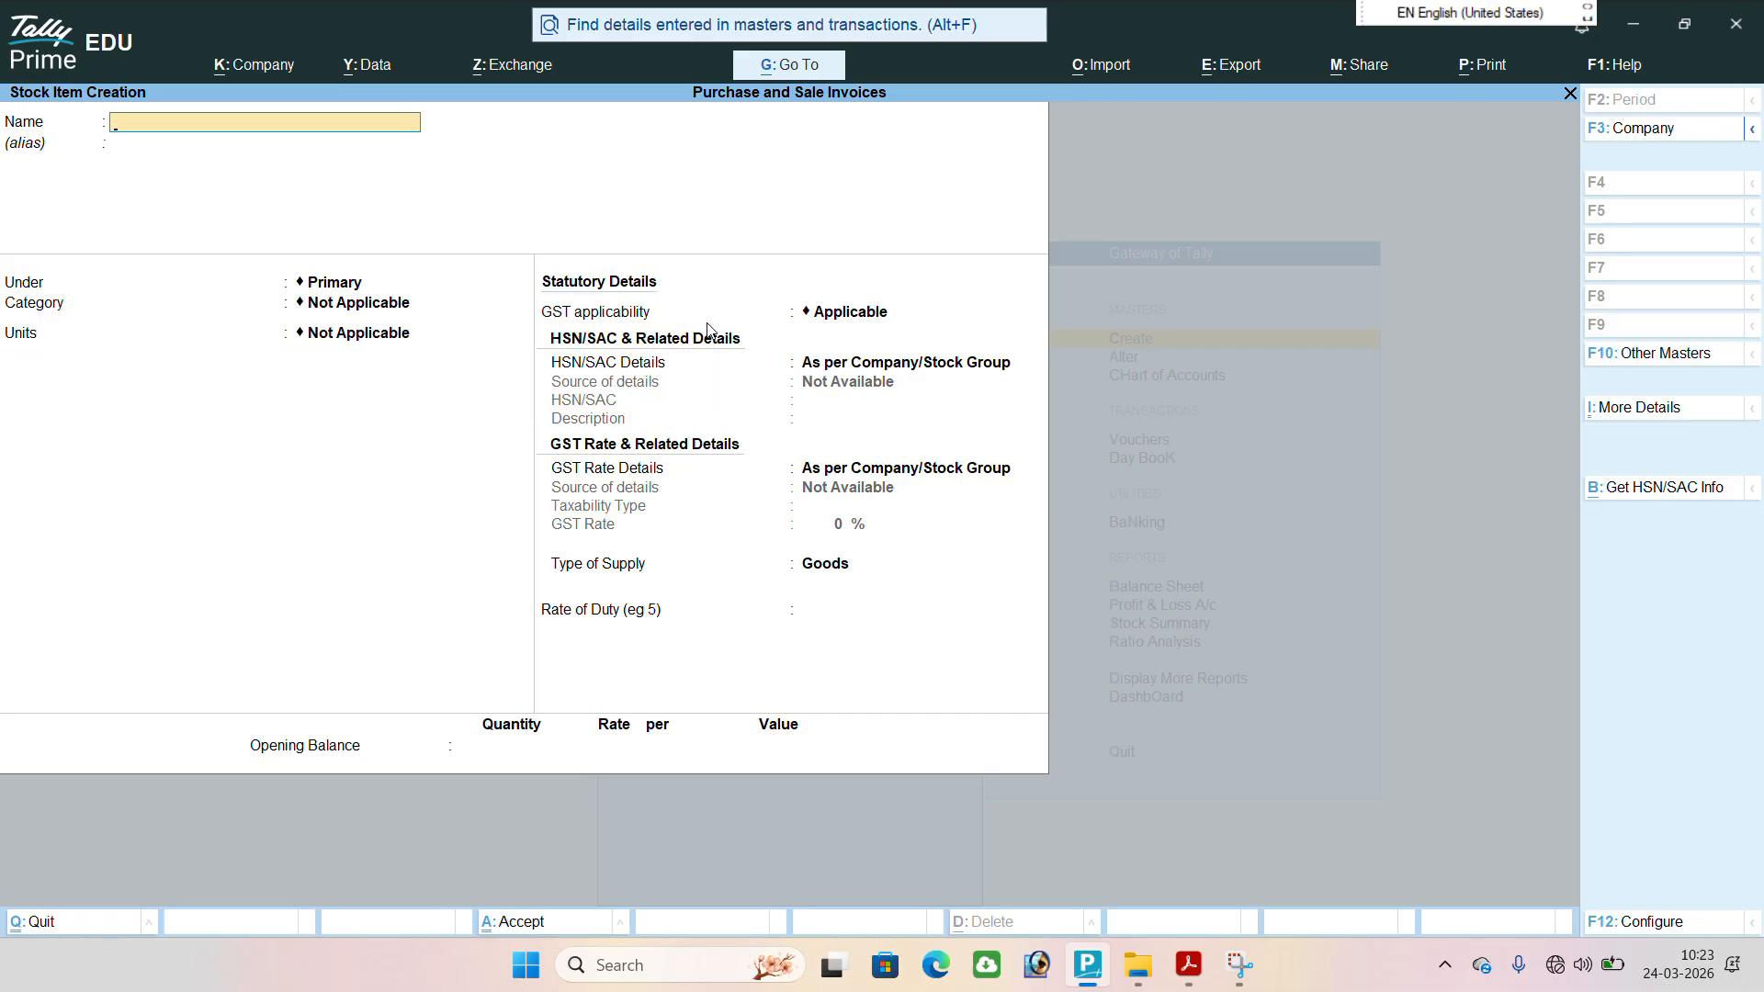
# Leave stock item creation, return to the Gateway of Tally and start a new Purchase voucher.
pyautogui.press('Escape')
pyautogui.press('y')
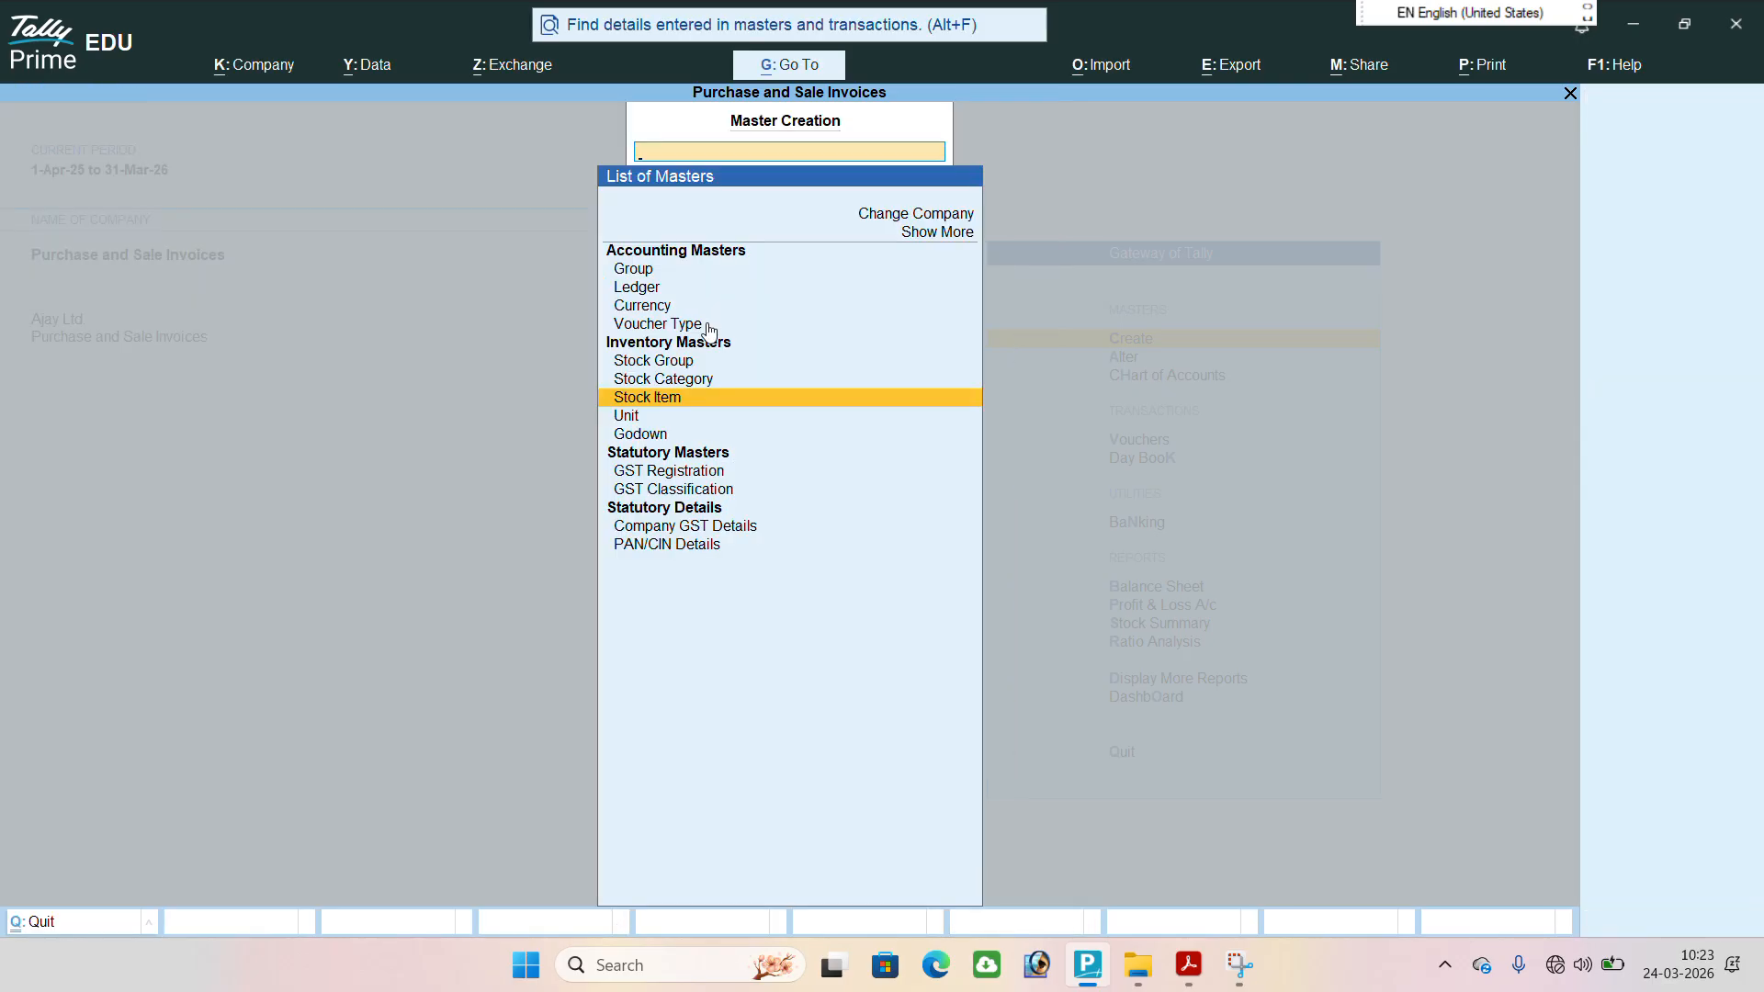
pyautogui.press('Escape')
pyautogui.press('Down')
pyautogui.press('Down')
pyautogui.press('Down')
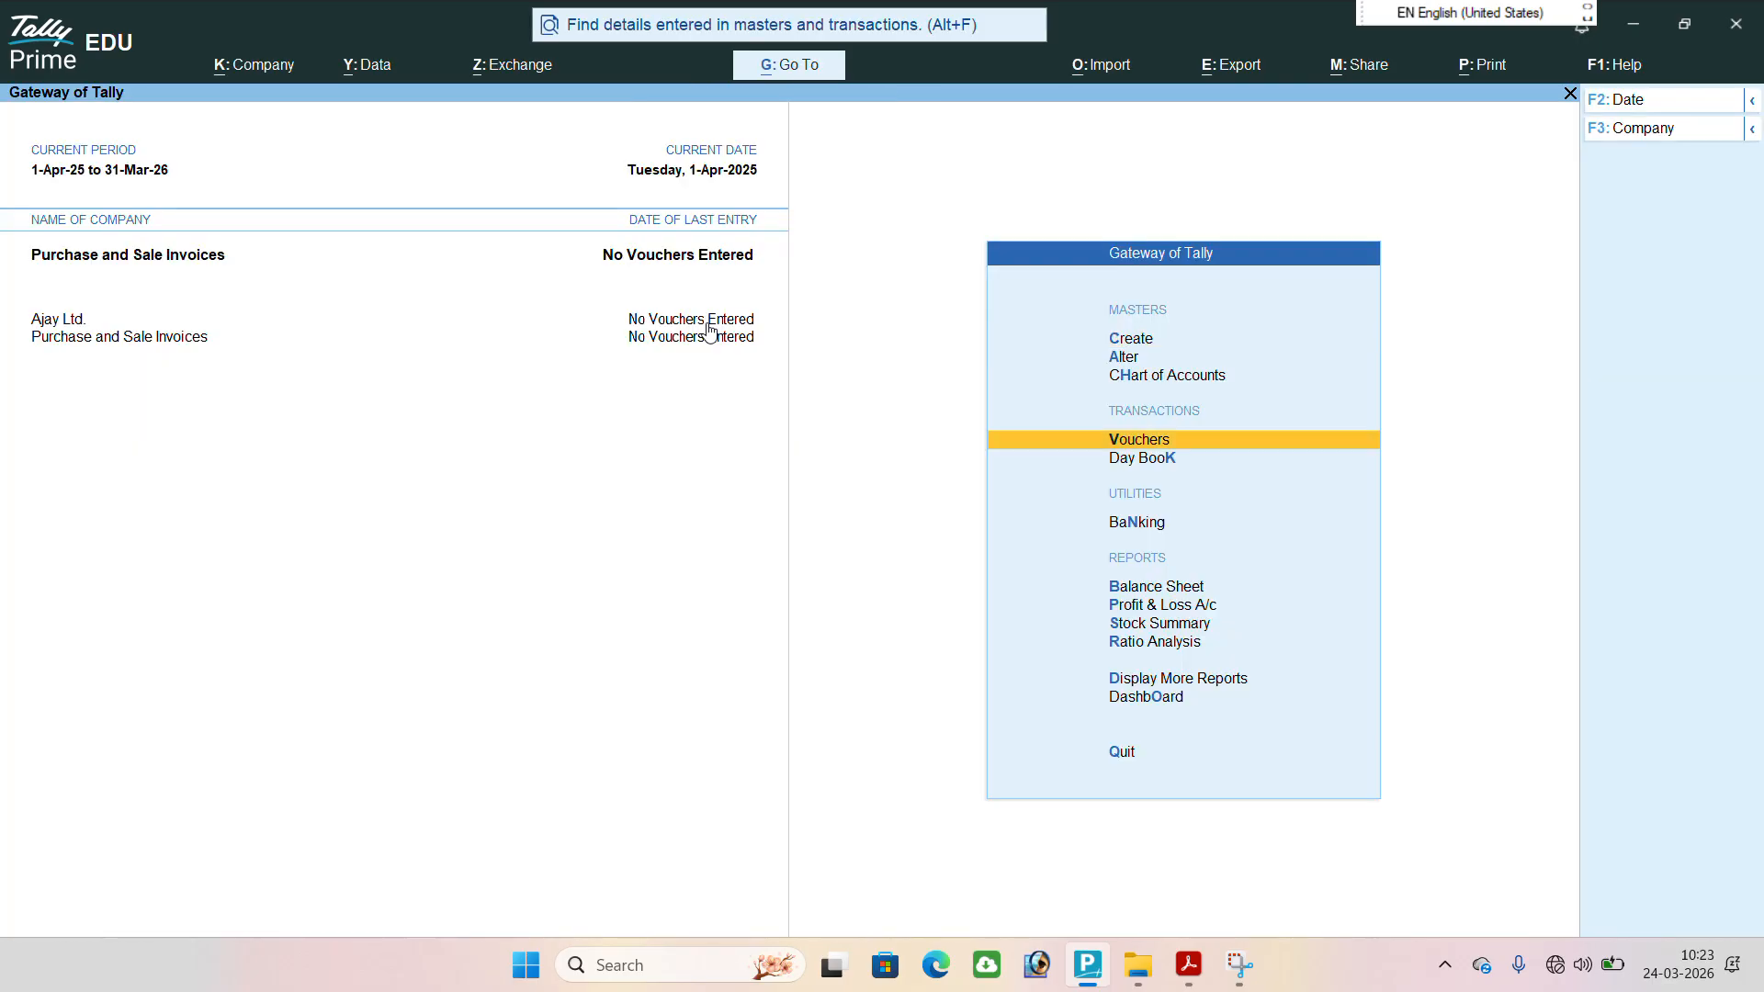
pyautogui.press('Return')
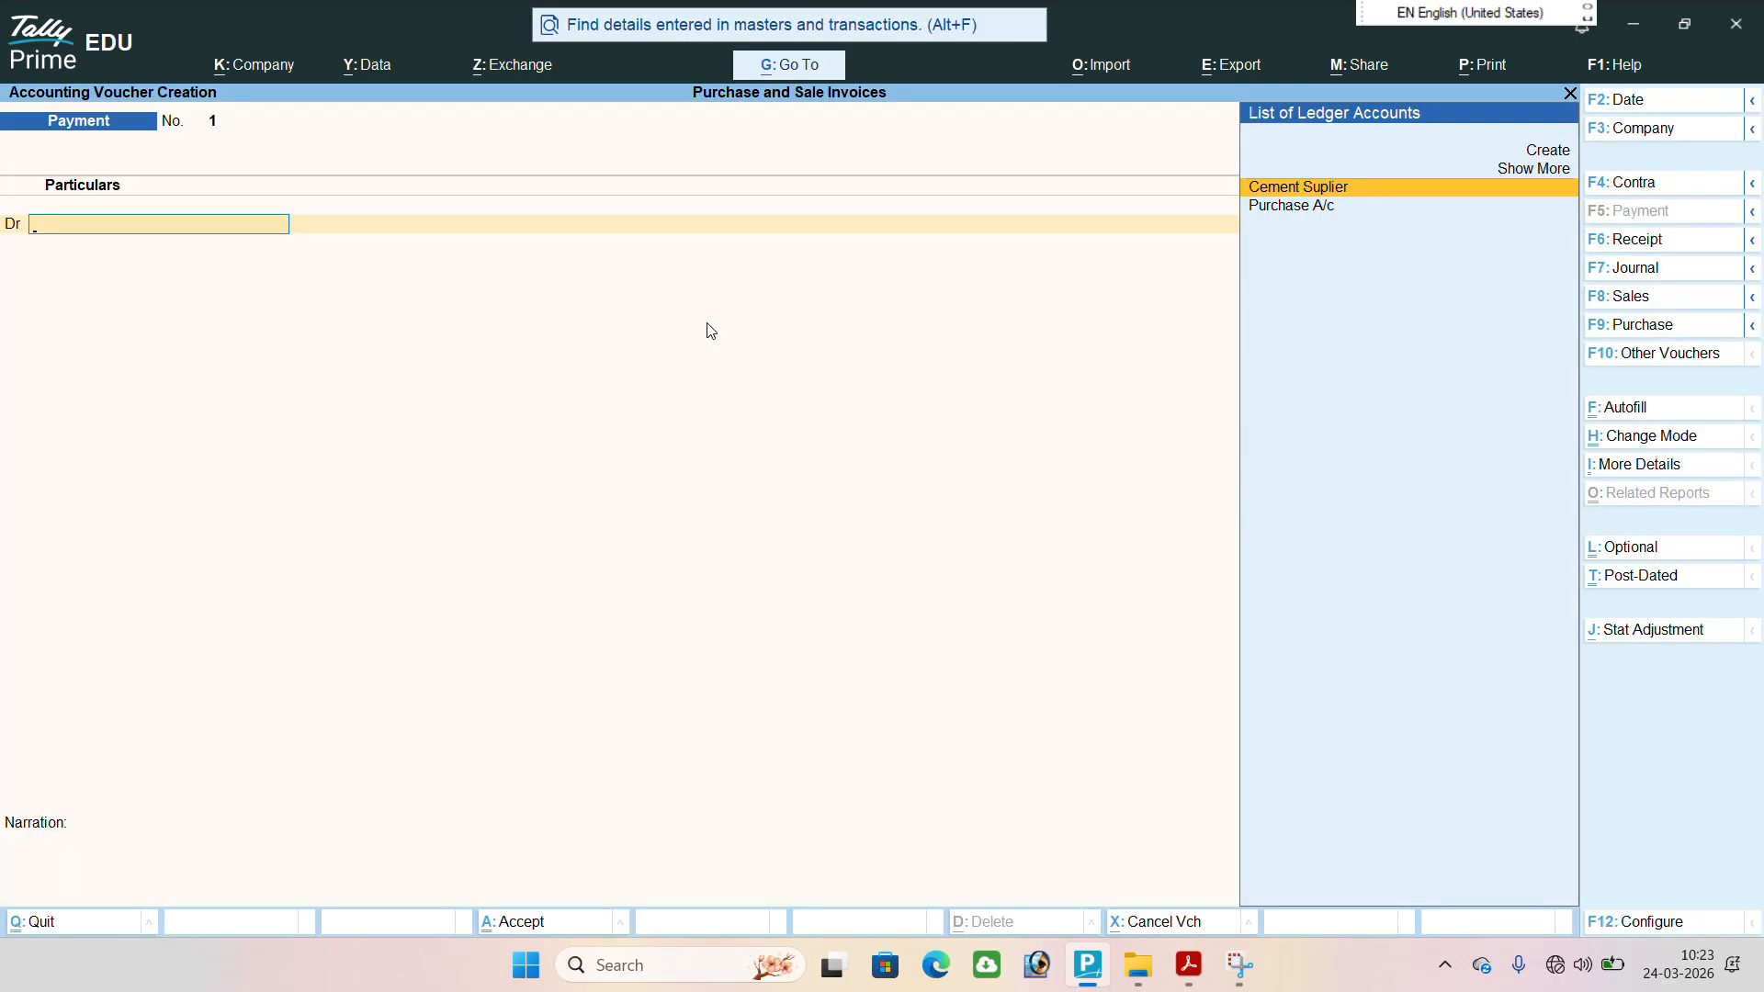
pyautogui.press('F9')
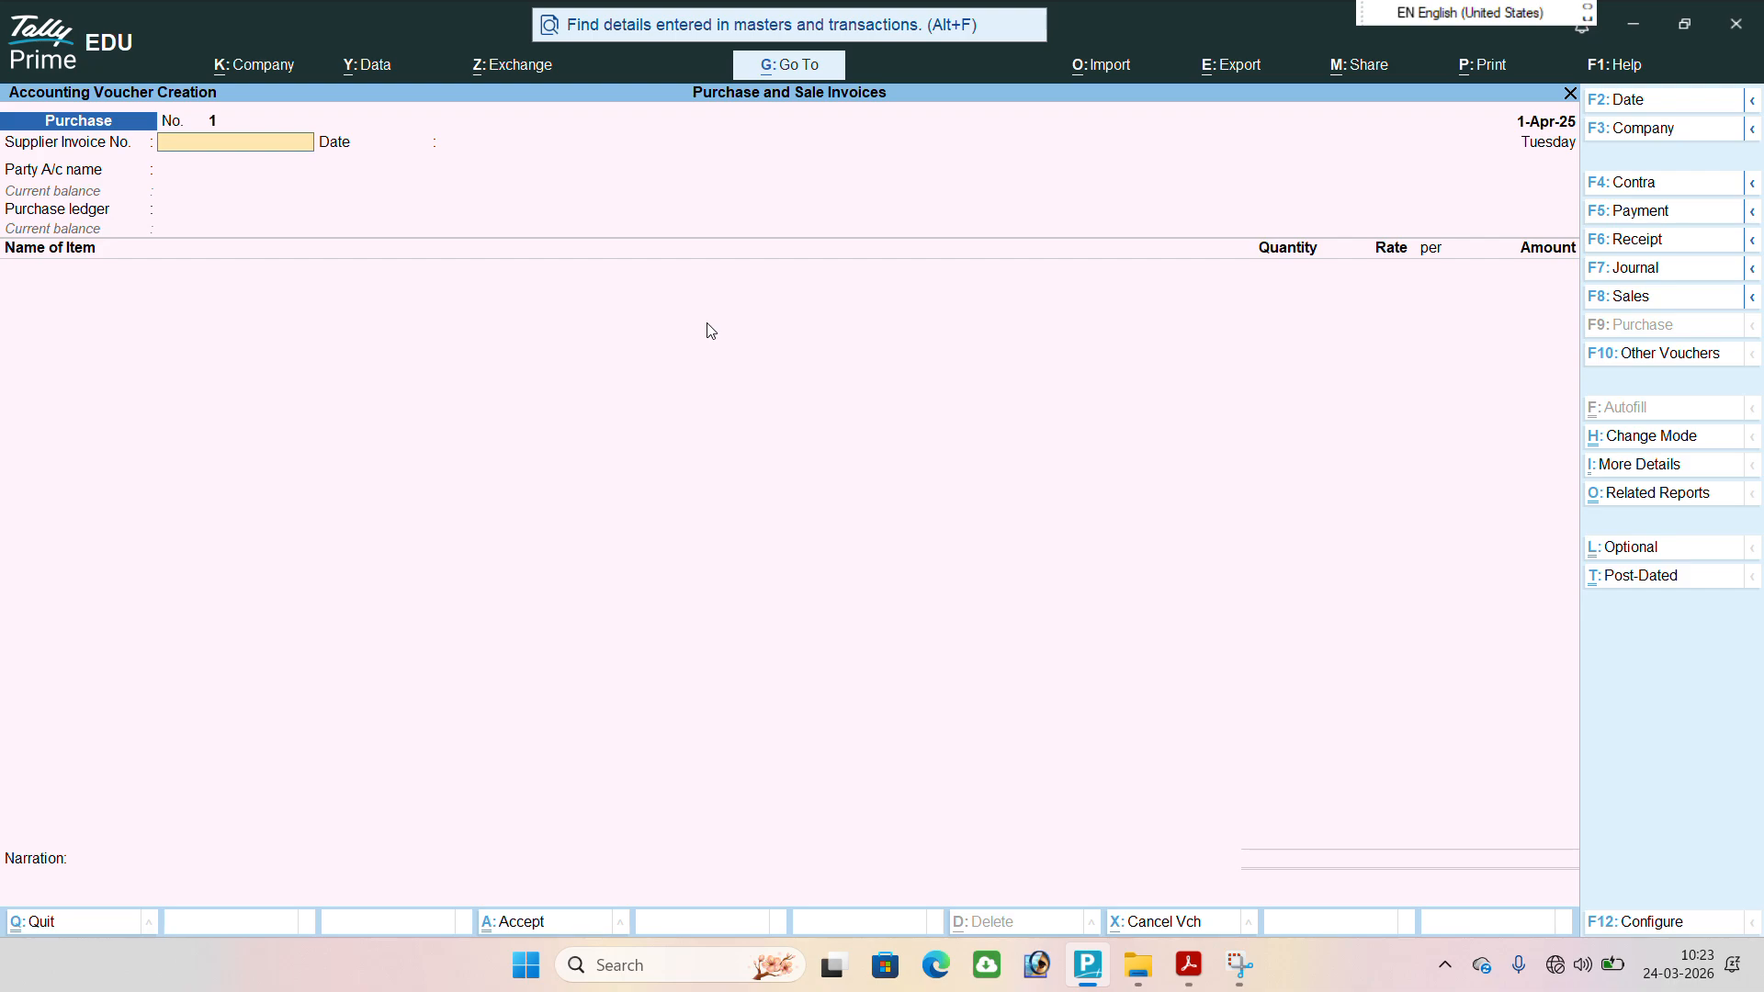
pyautogui.write('145')
pyautogui.press('BackSpace')
pyautogui.press('BackSpace')
pyautogui.press('BackSpace')
# In Item Invoice mode, enter supplier invoice number 1254758 dated 1-Apr-25 and choose Cement Suplier as the party account.
pyautogui.click(1654, 439)
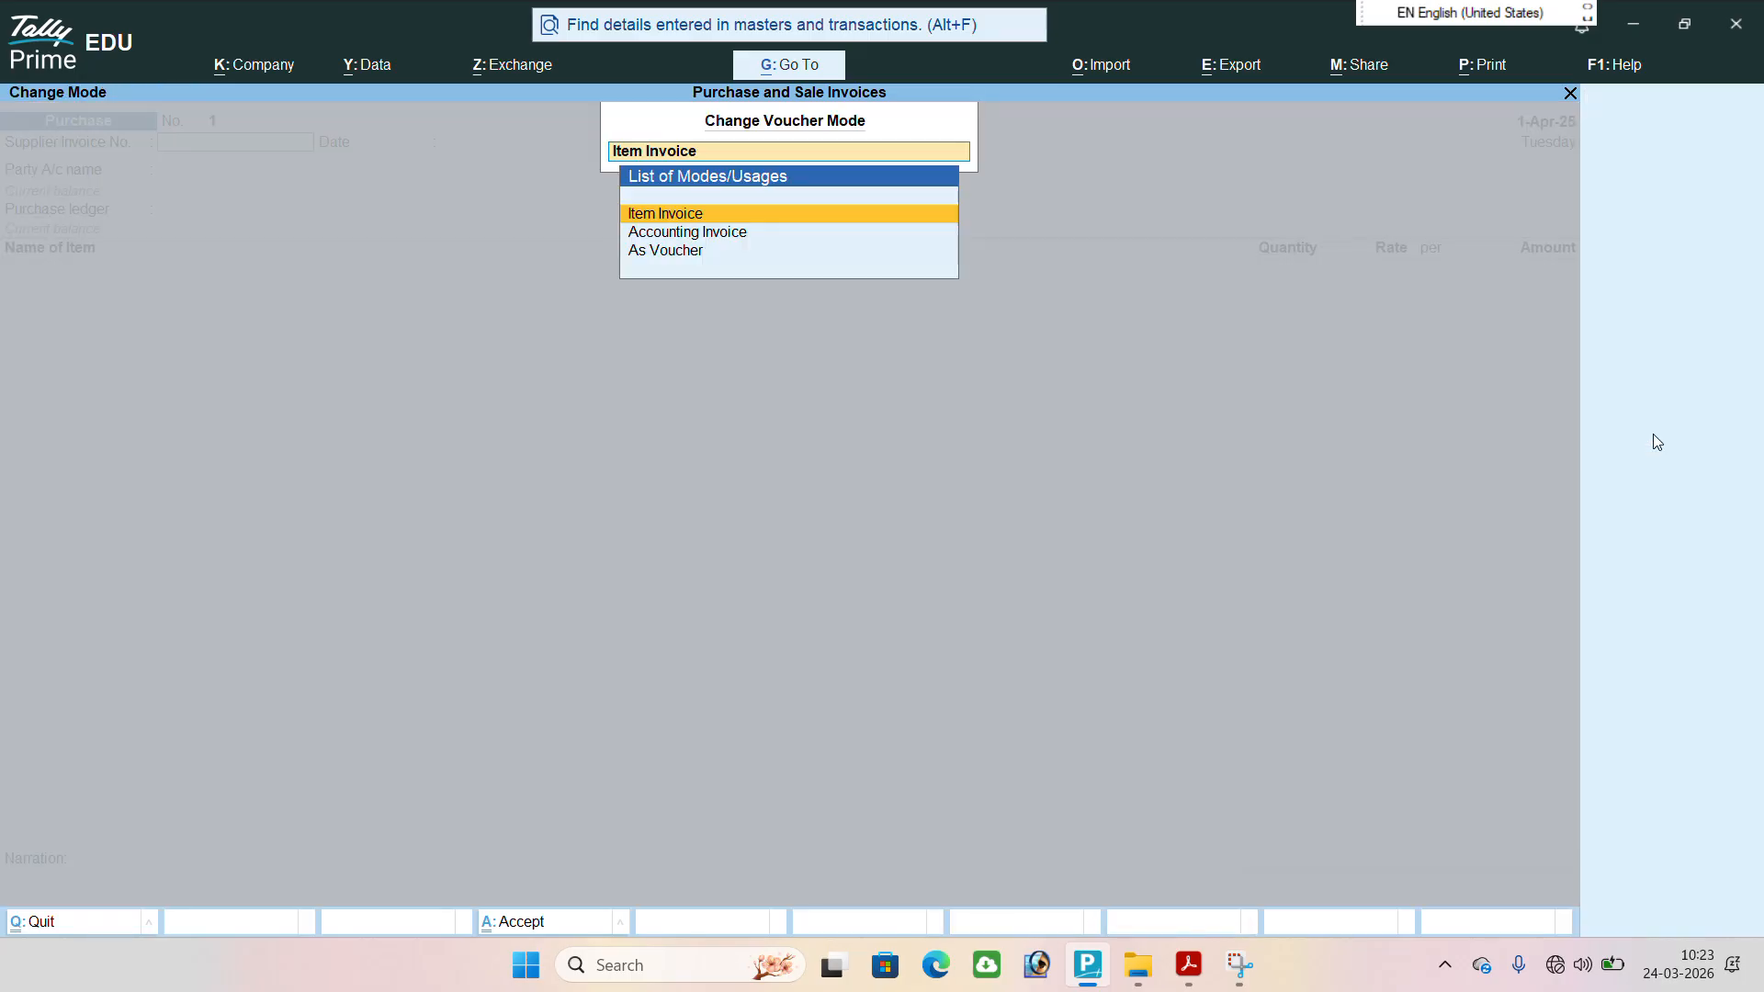
pyautogui.click(660, 215)
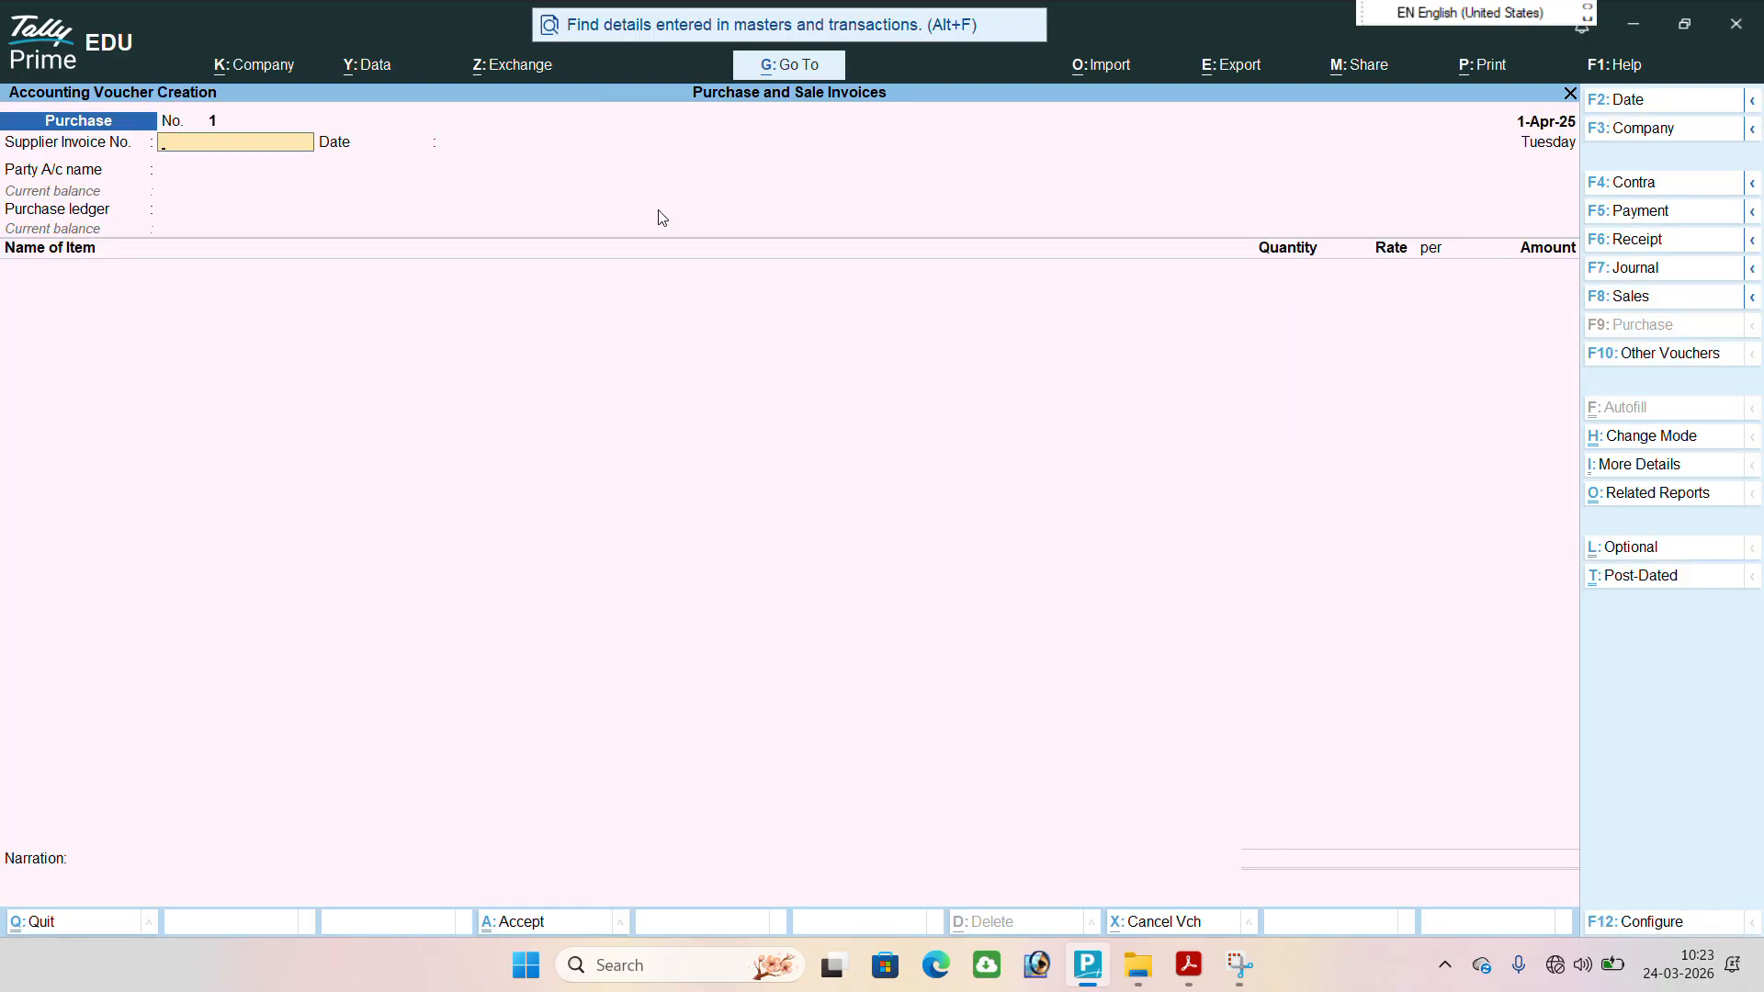
pyautogui.write('1254758')
pyautogui.press('Return')
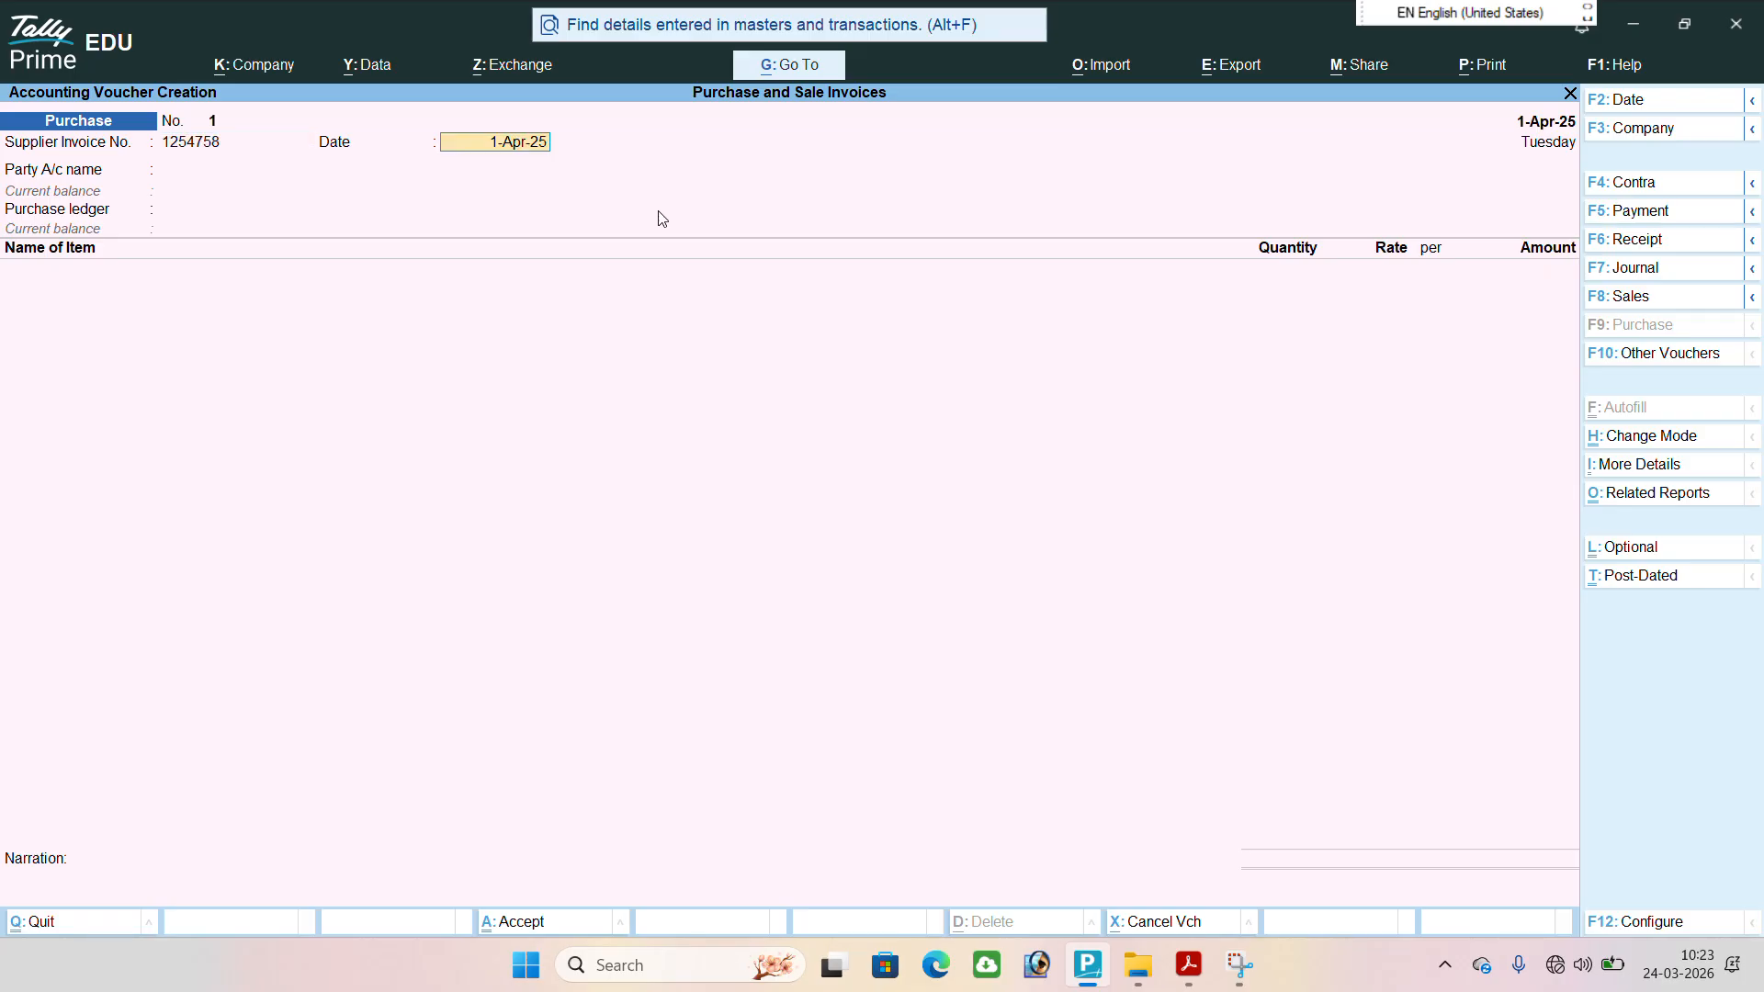
pyautogui.press('Return')
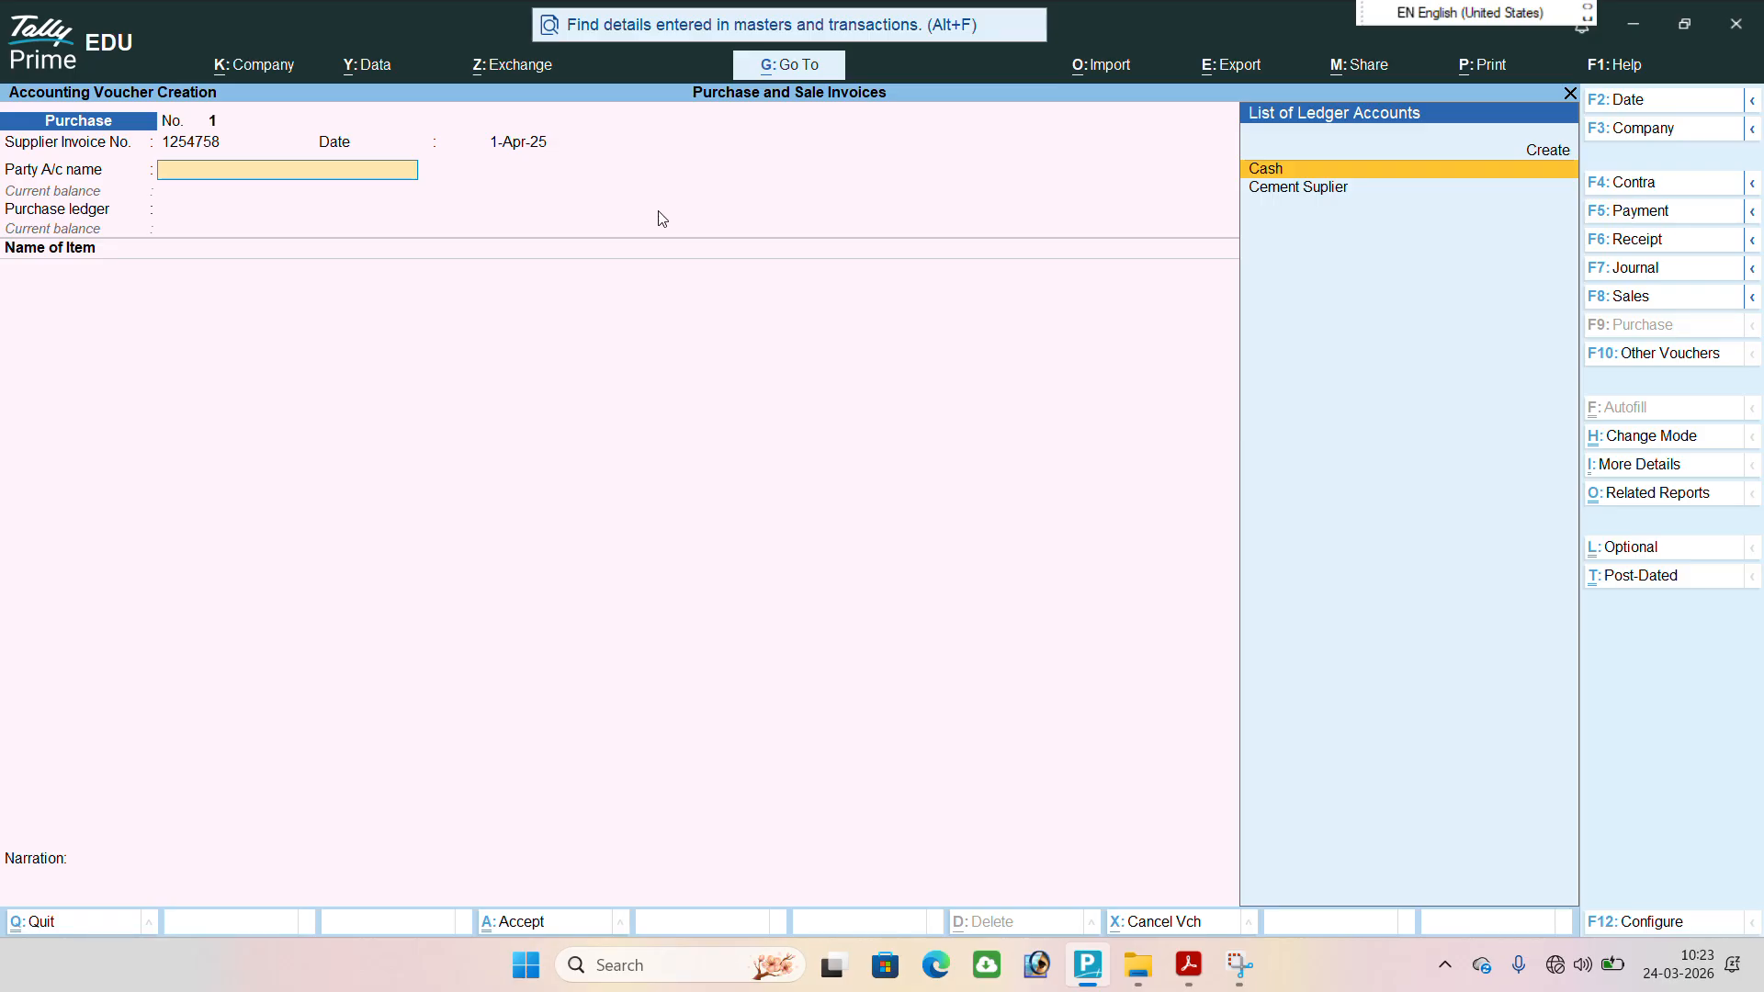
pyautogui.press('Down')
pyautogui.press('Return')
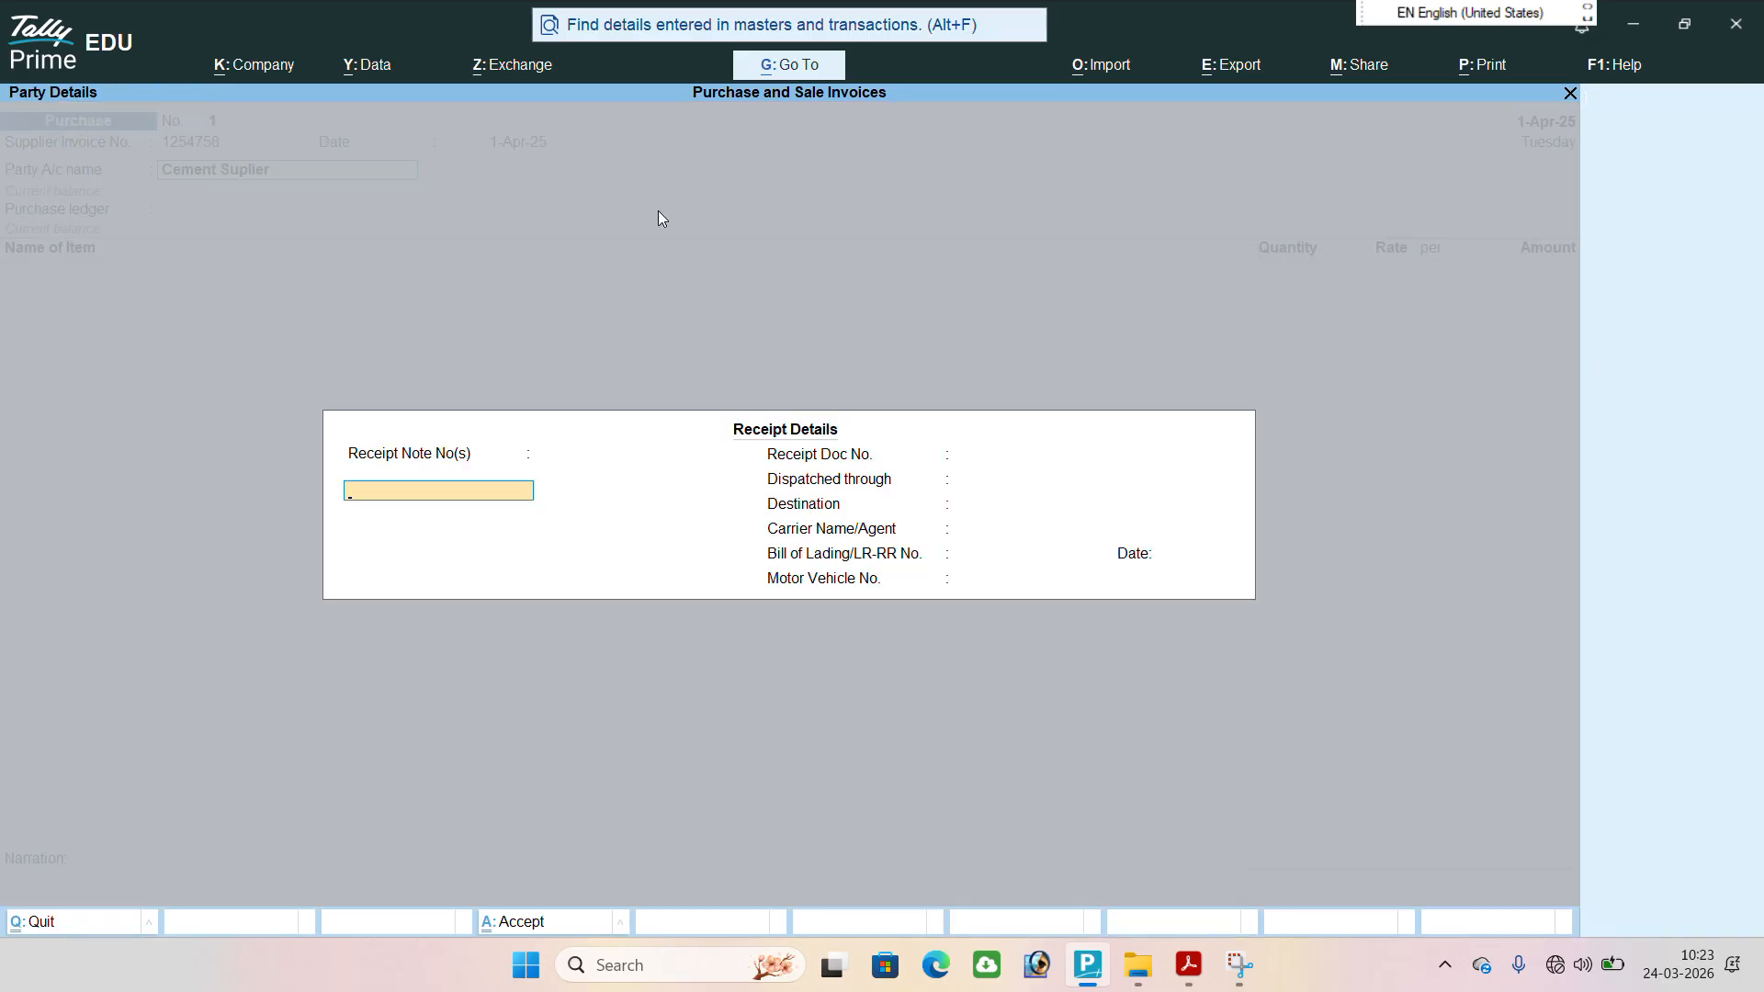
pyautogui.press('Return')
pyautogui.press('Return')
pyautogui.press('Return')
pyautogui.press('Return')
pyautogui.press('Return')
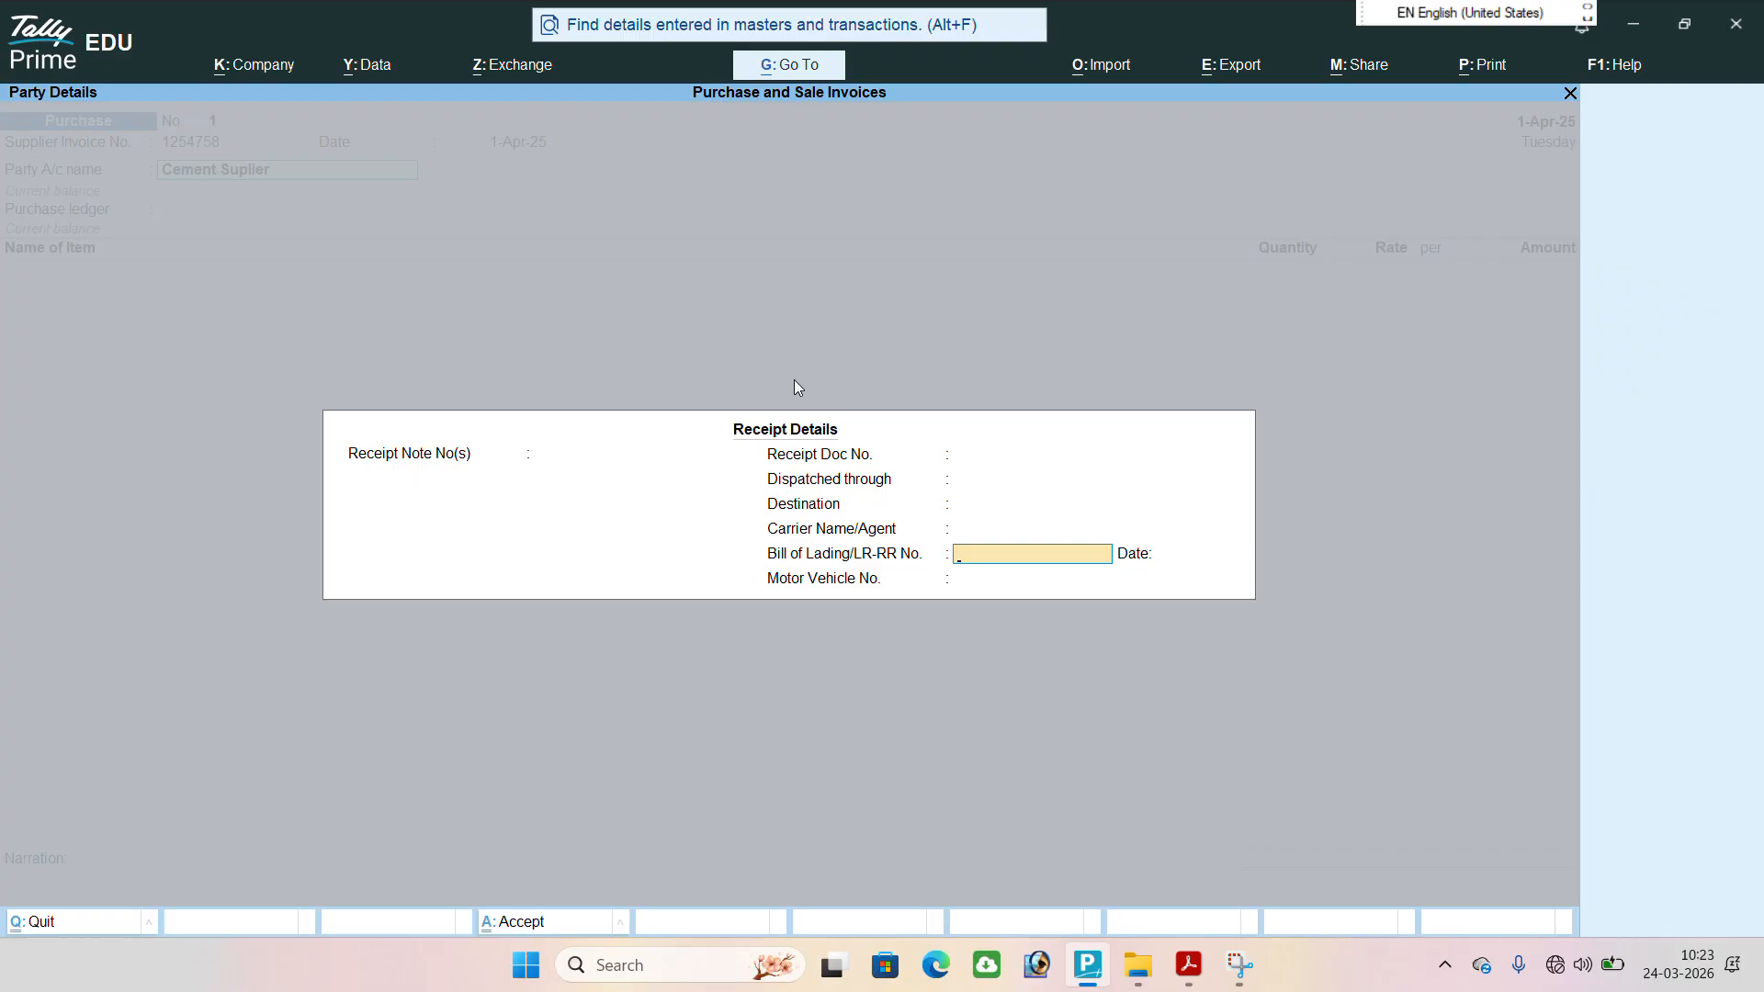
pyautogui.press('BackSpace')
pyautogui.press('BackSpace')
pyautogui.press('BackSpace')
pyautogui.press('BackSpace')
pyautogui.press('BackSpace')
pyautogui.press('BackSpace')
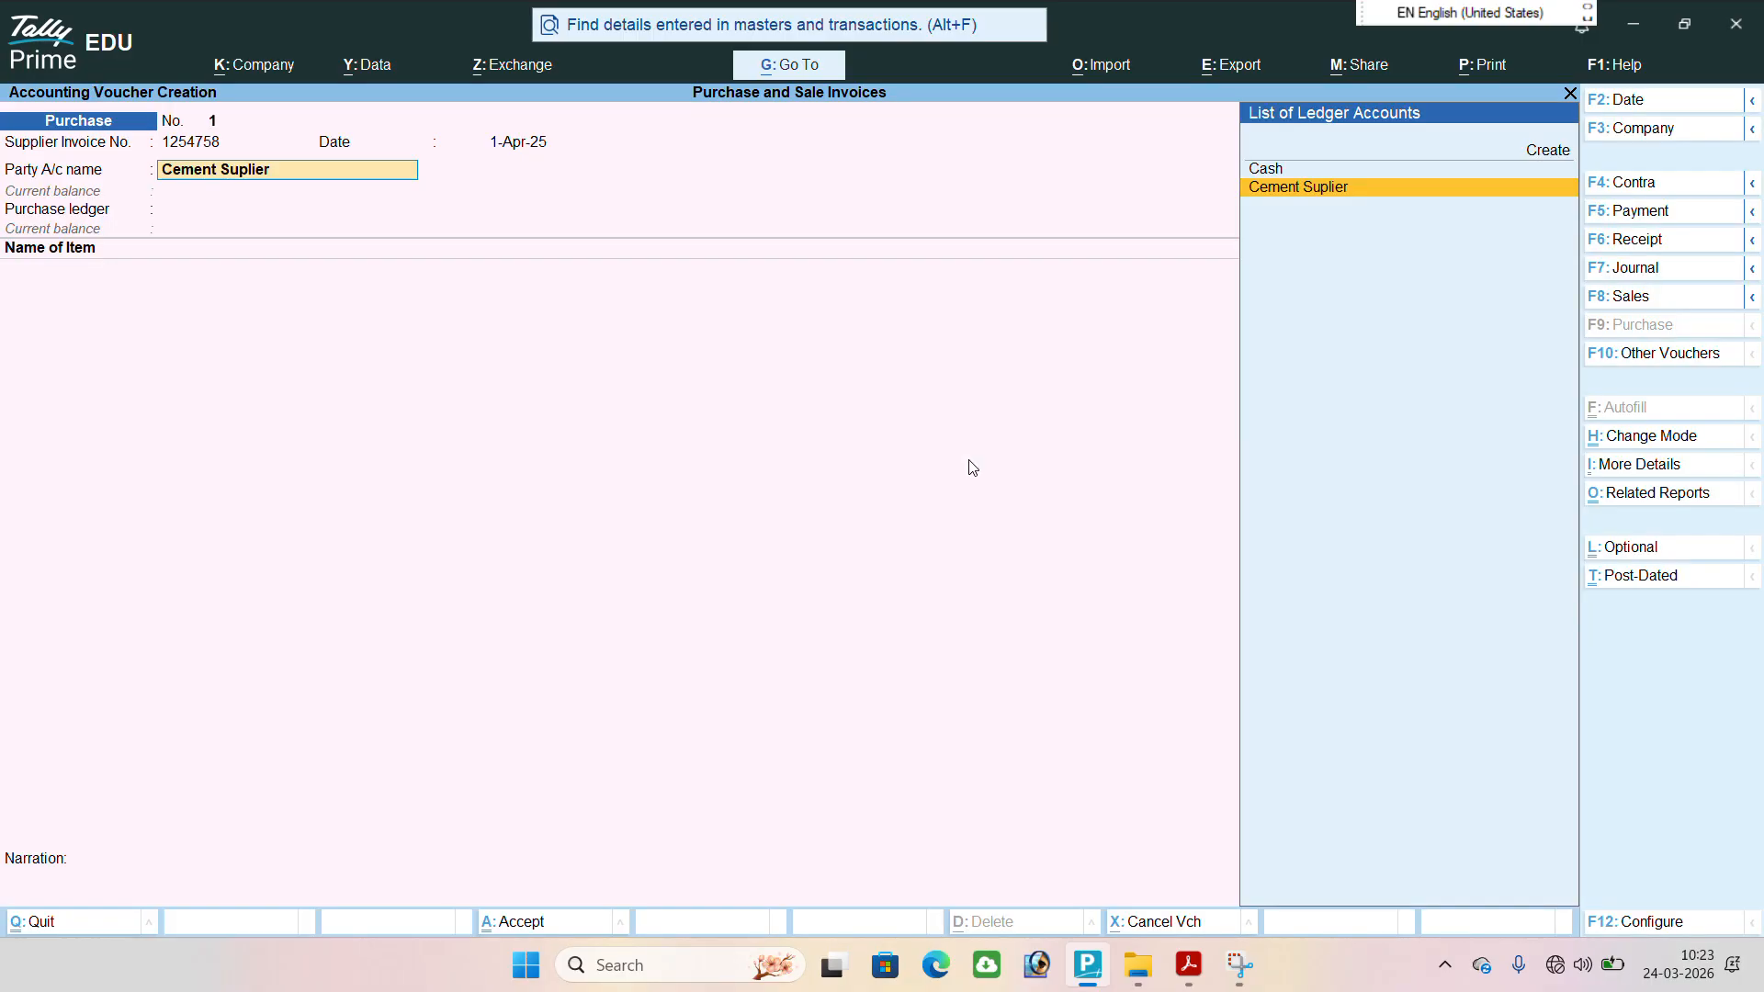
# Configure the purchase voucher to show more configurations and to provide order details and import details, and save these settings.
pyautogui.press('F12')
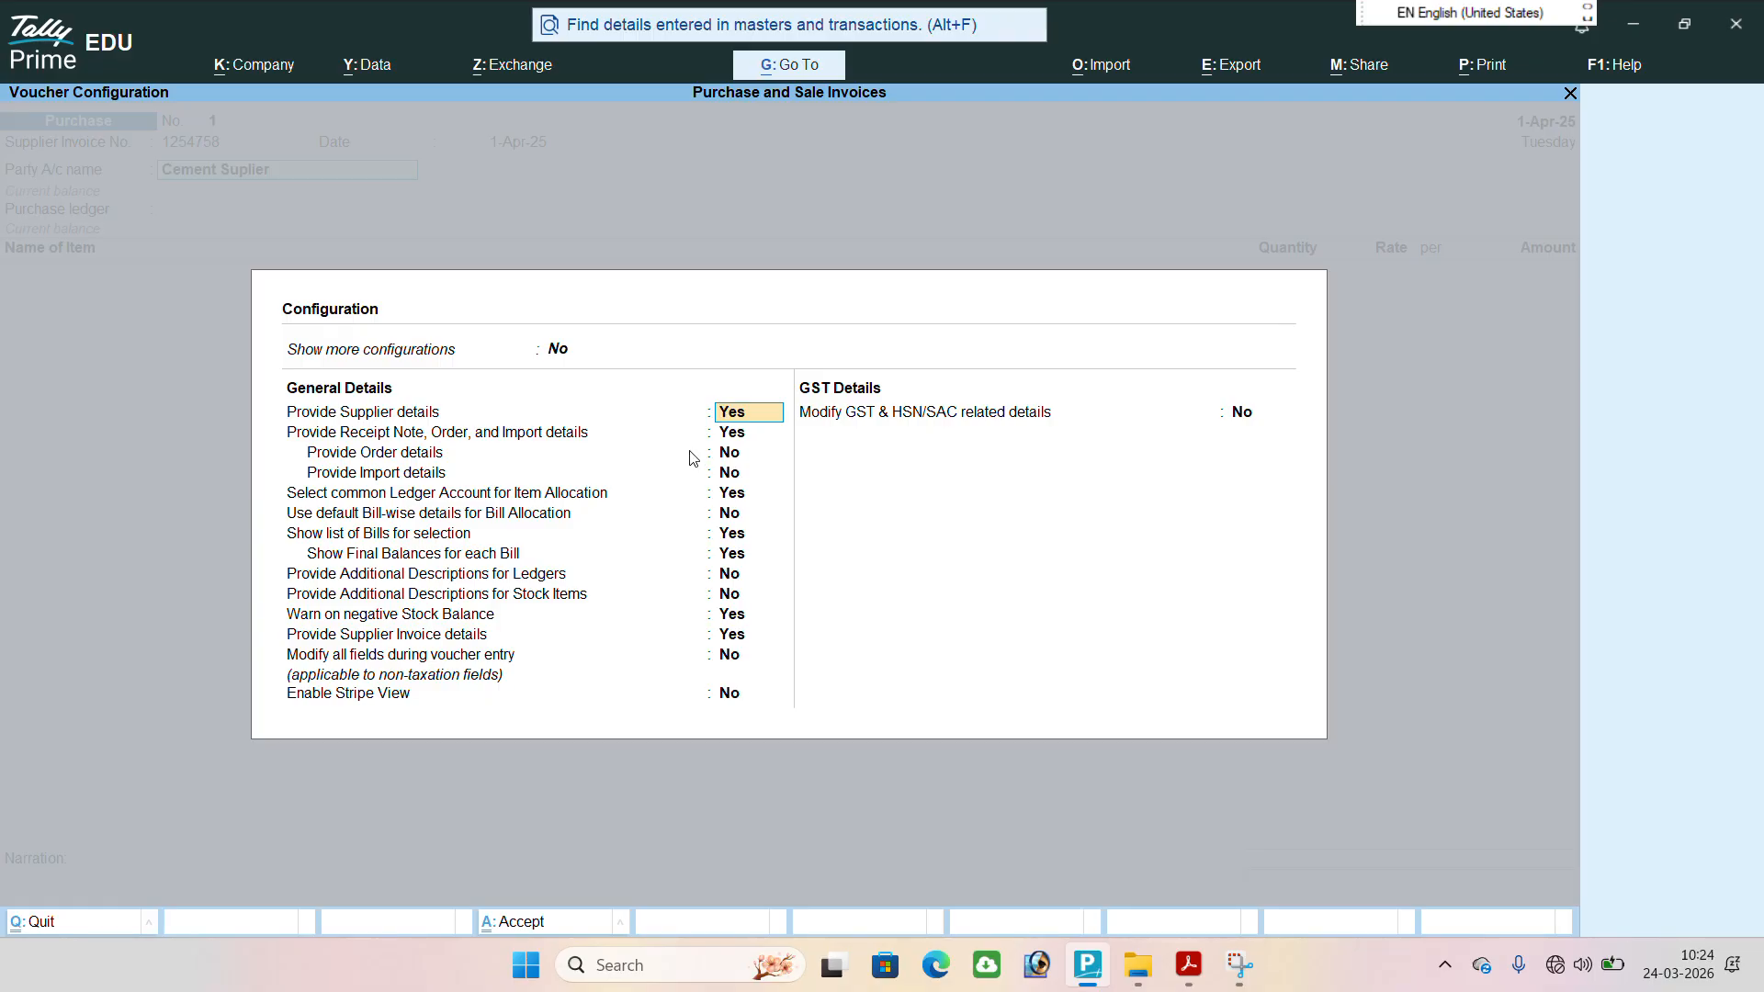
pyautogui.click(556, 349)
pyautogui.press('y')
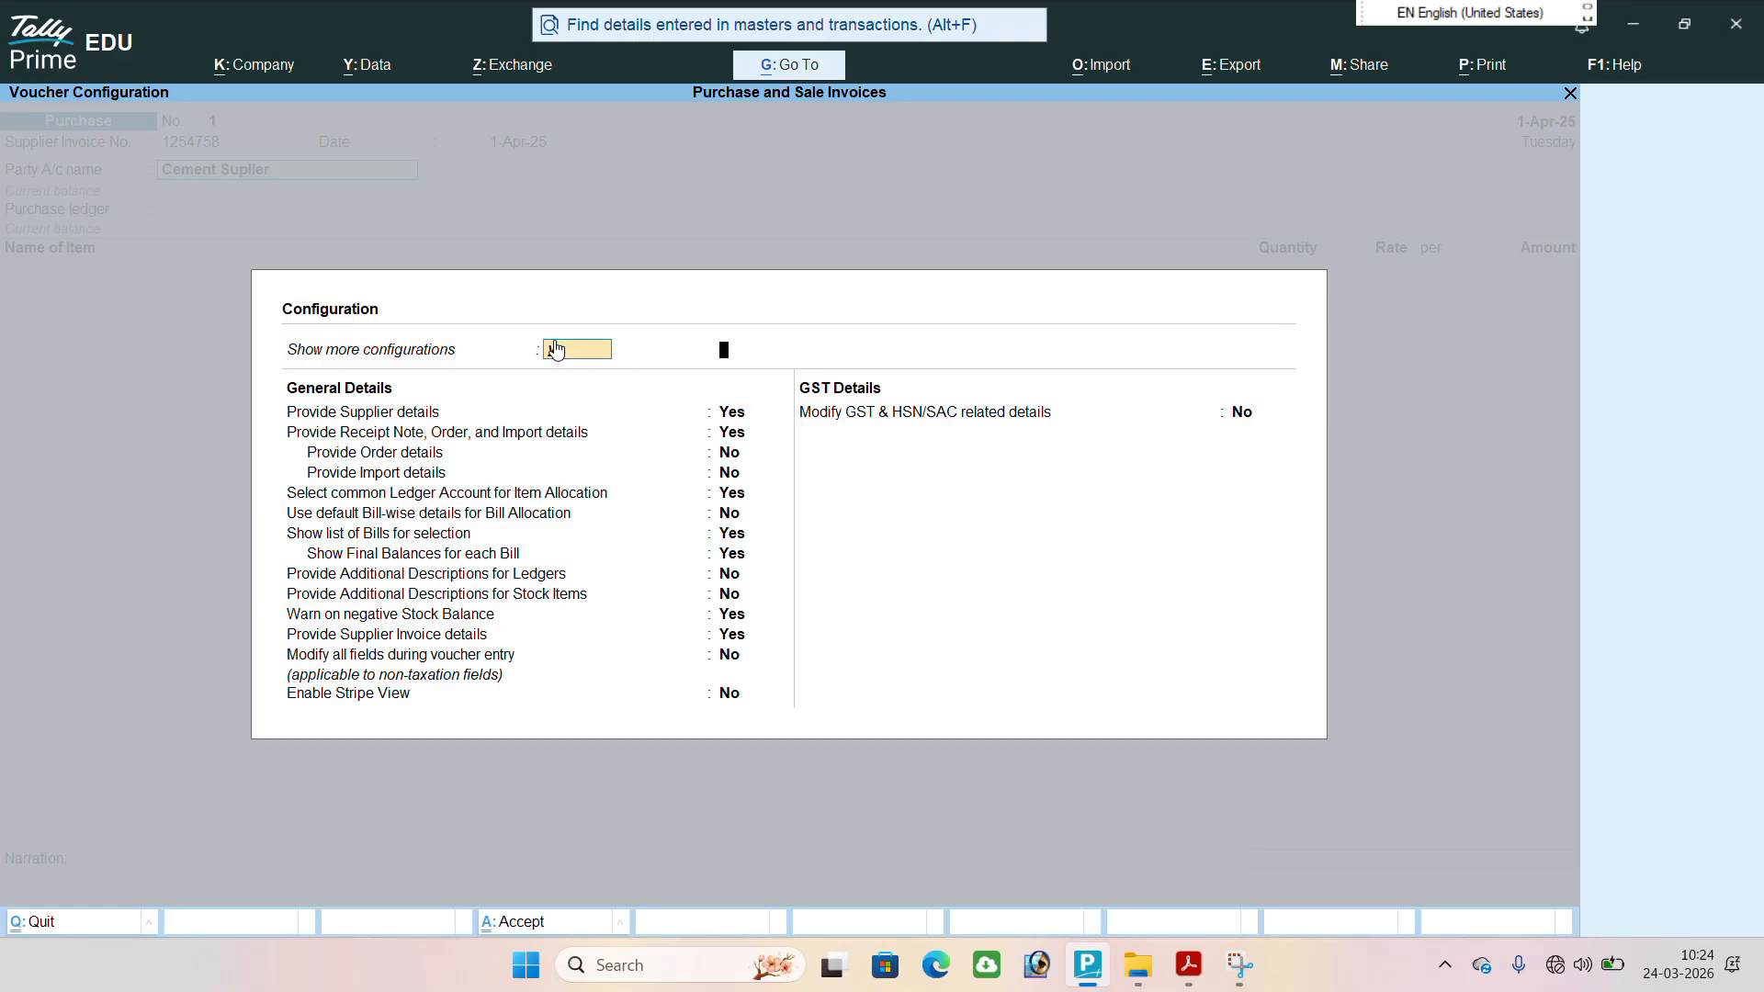
pyautogui.press('Return')
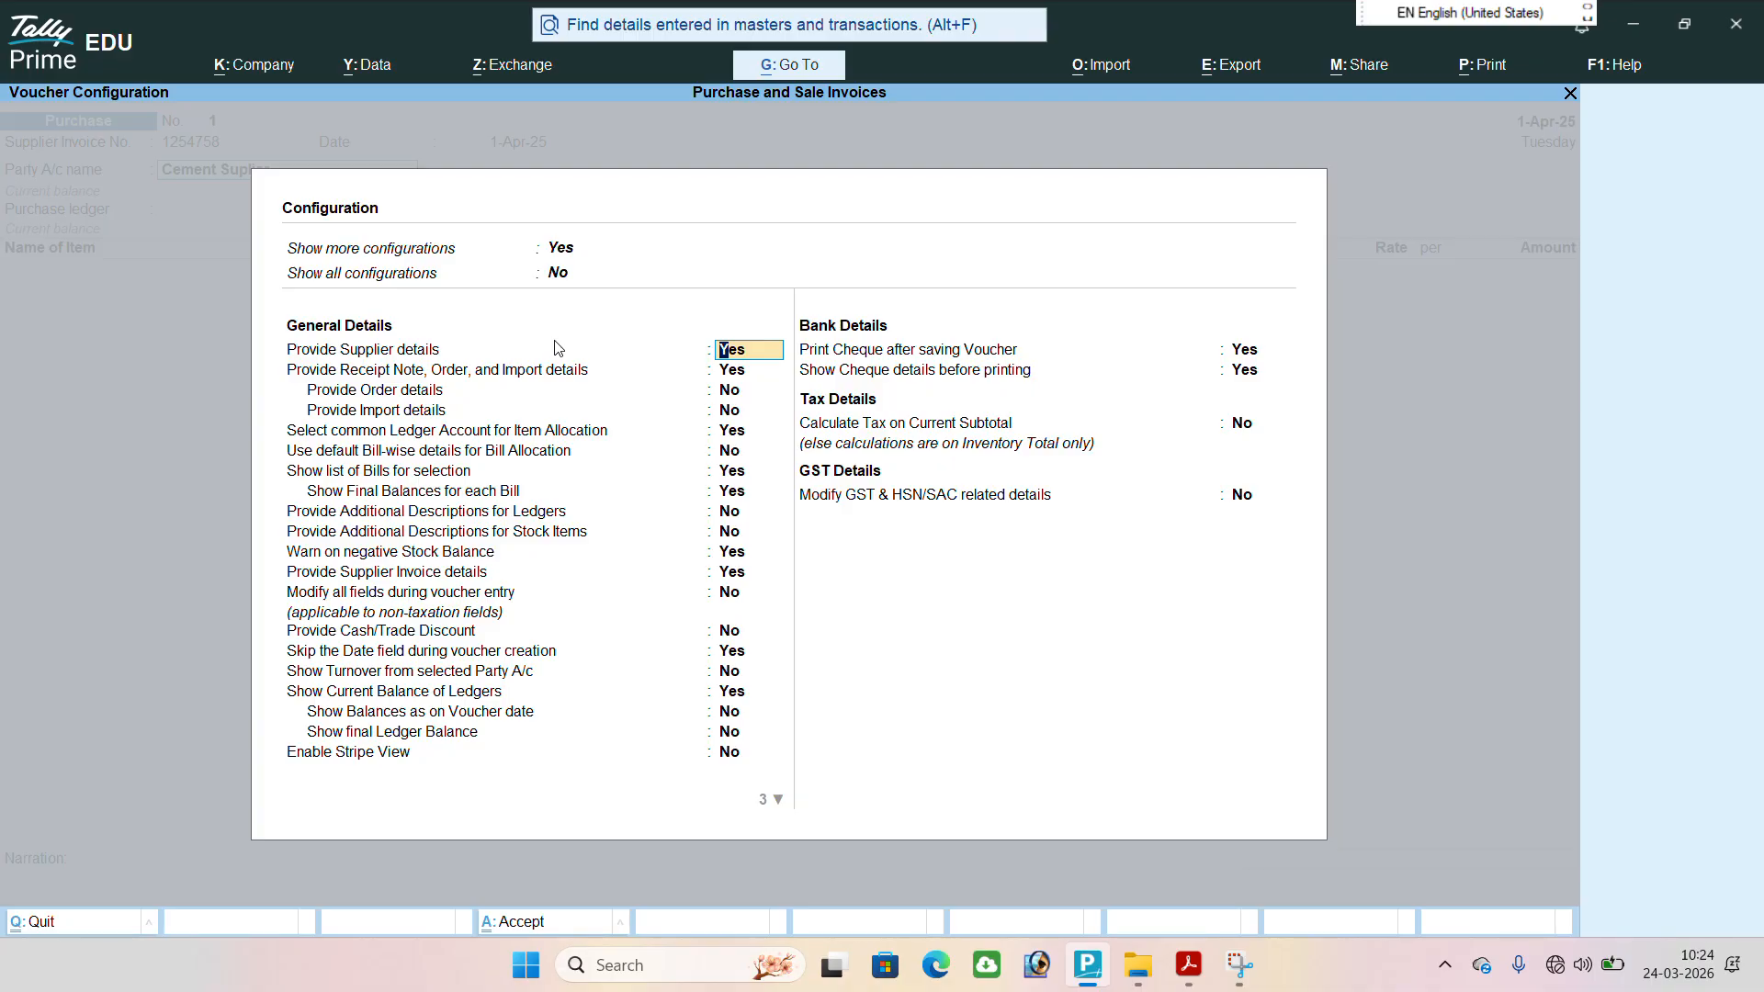
pyautogui.press('Return')
pyautogui.press('Return')
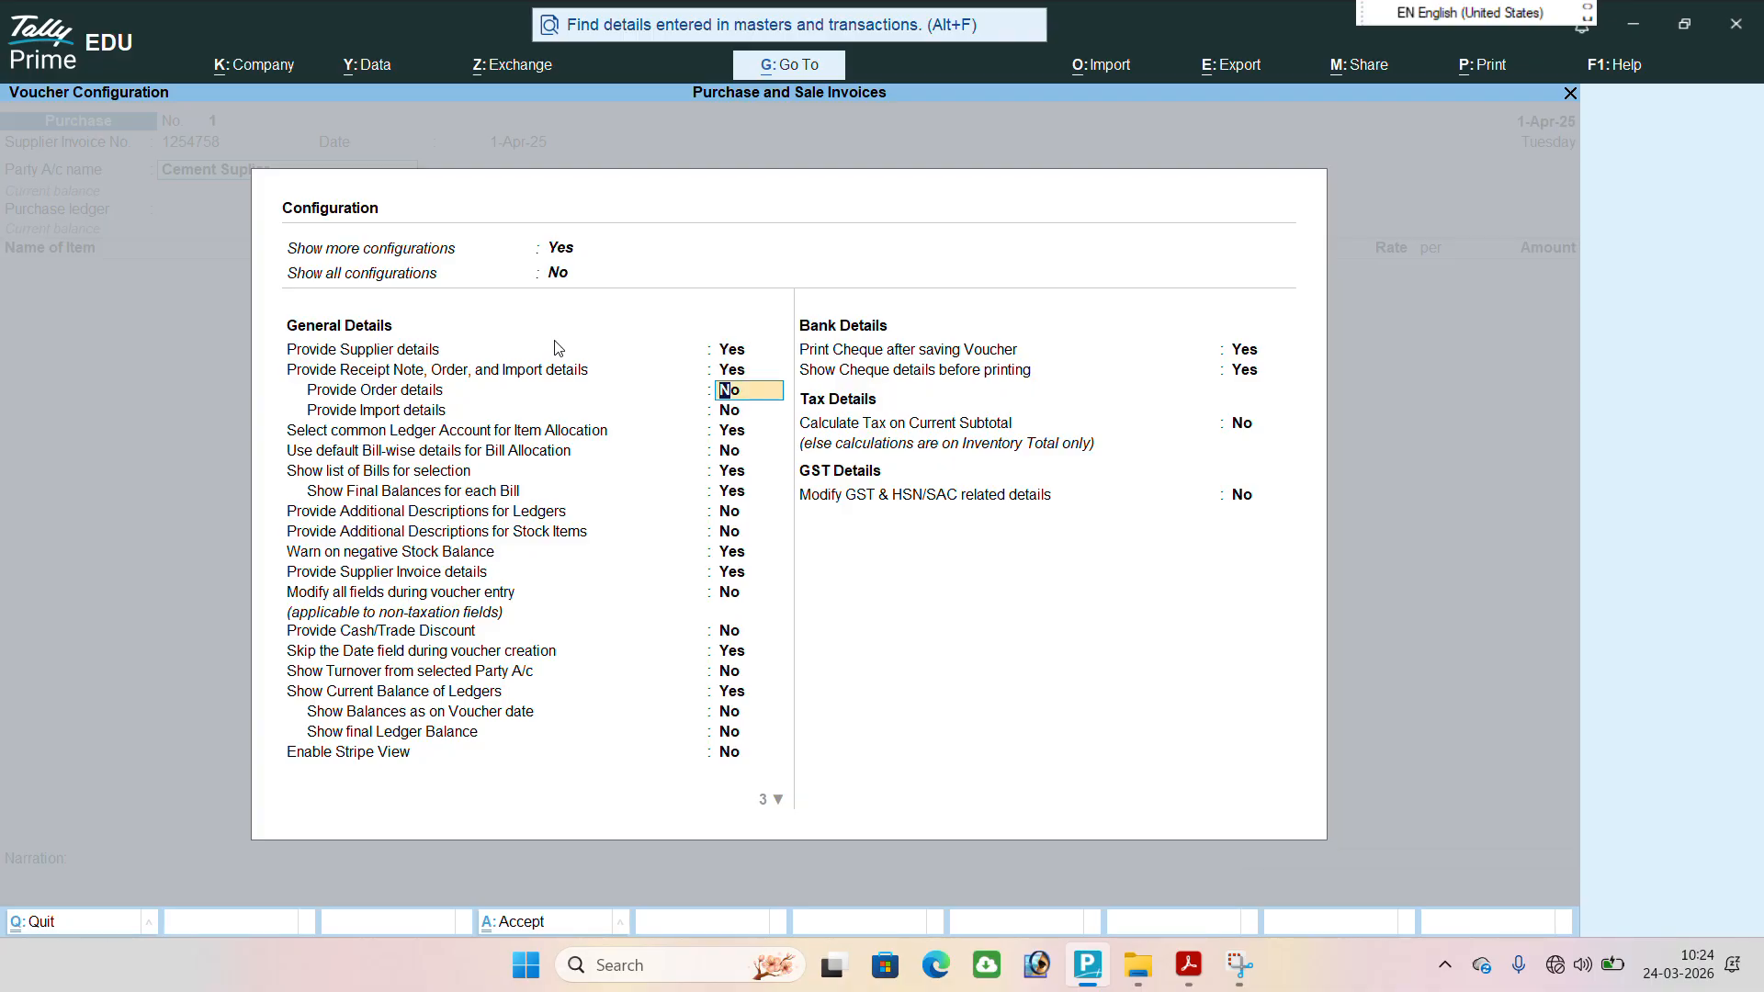
pyautogui.write('y')
pyautogui.press('Return')
pyautogui.write('y')
pyautogui.press('Return')
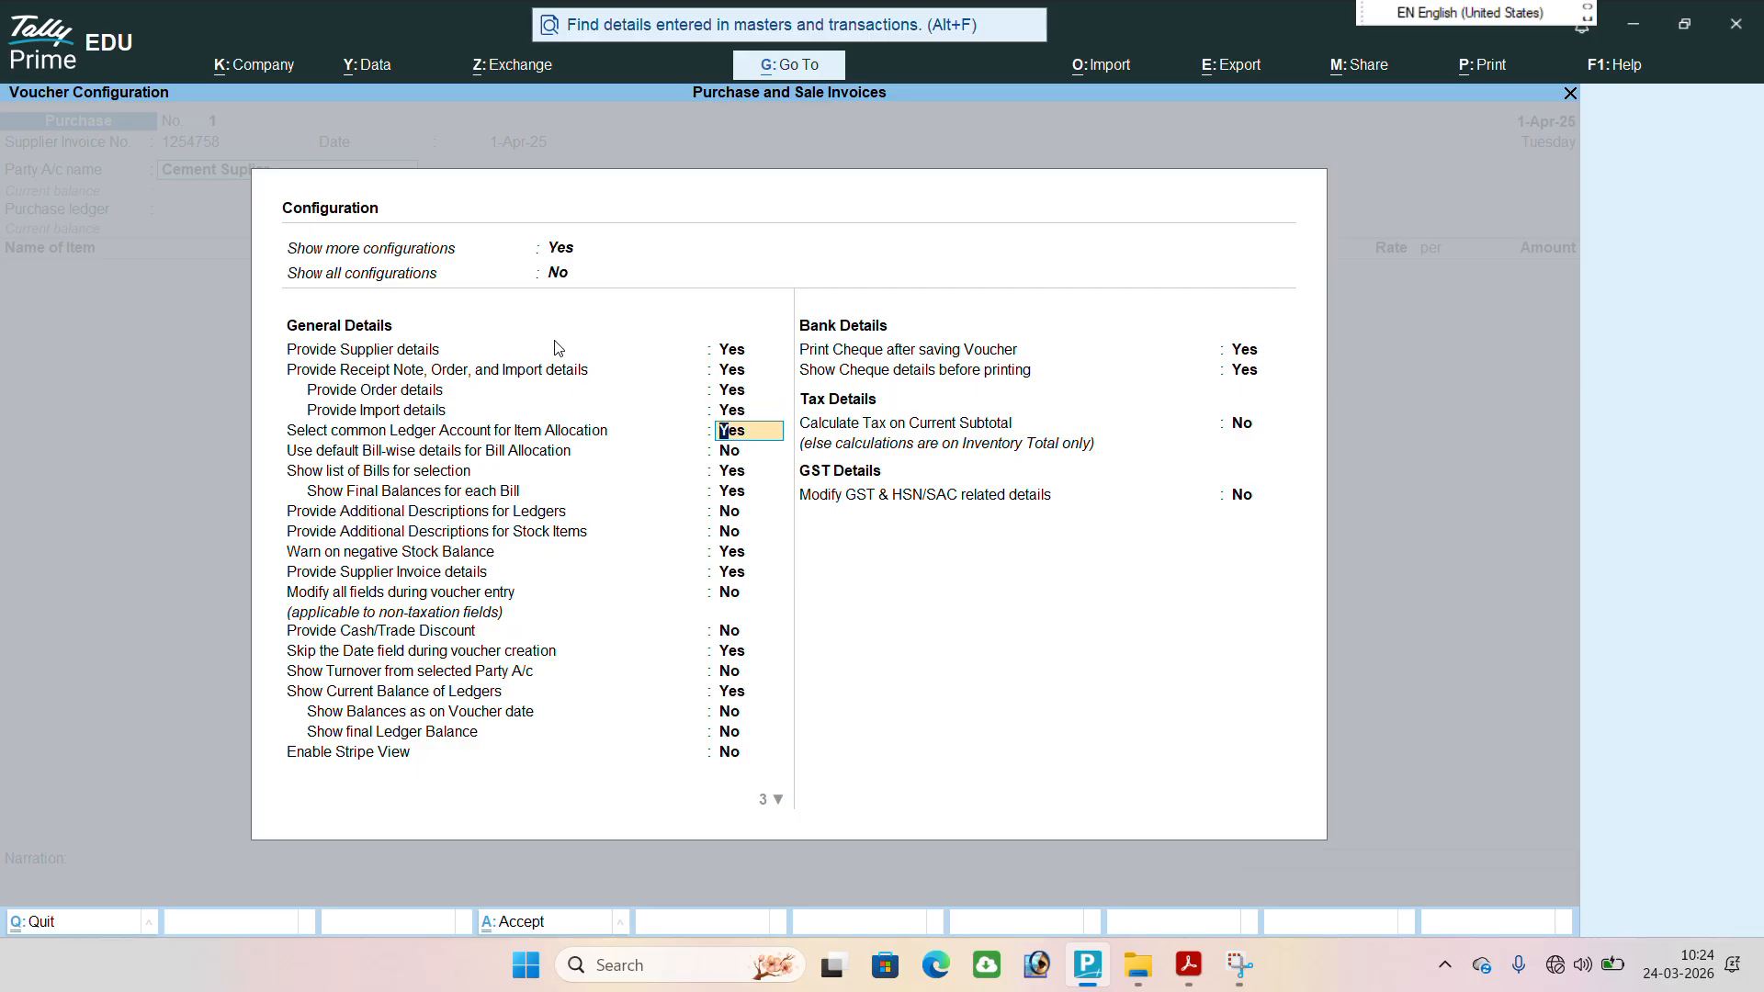
pyautogui.hotkey('ctrl', 'a')
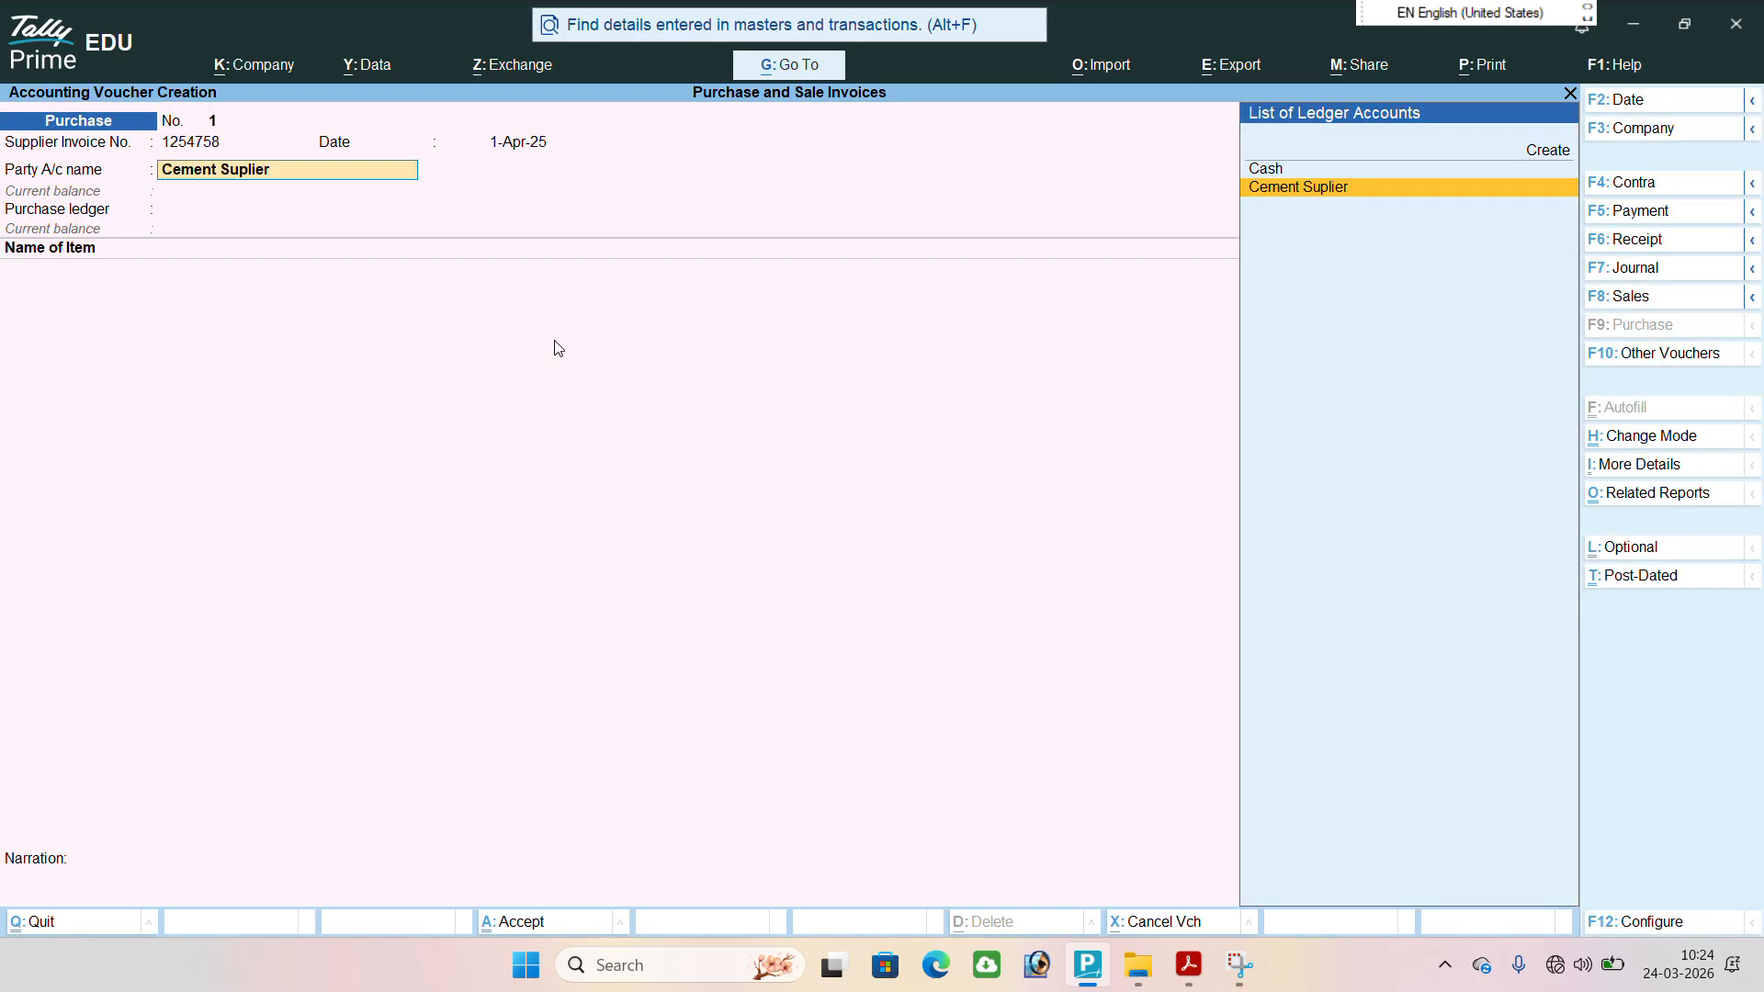
# Confirm Cement Suplier as the party account and leave all receipt details of the purchase voucher blank.
pyautogui.press('Return')
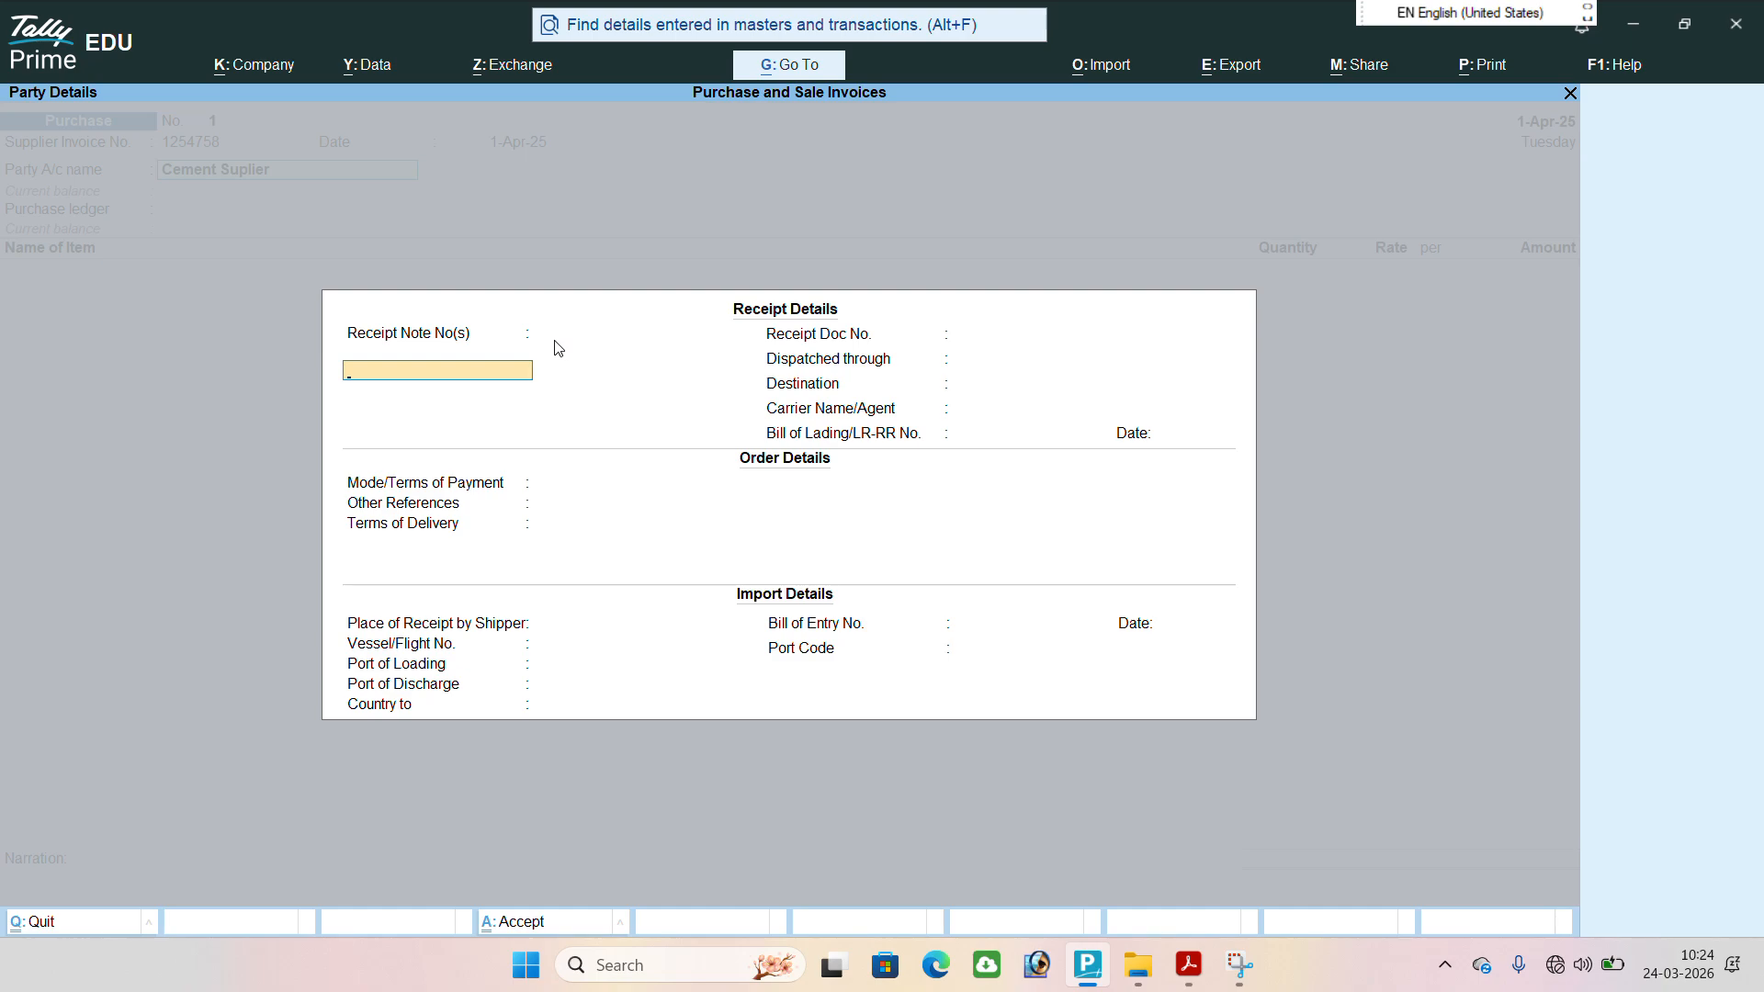
pyautogui.press('Return')
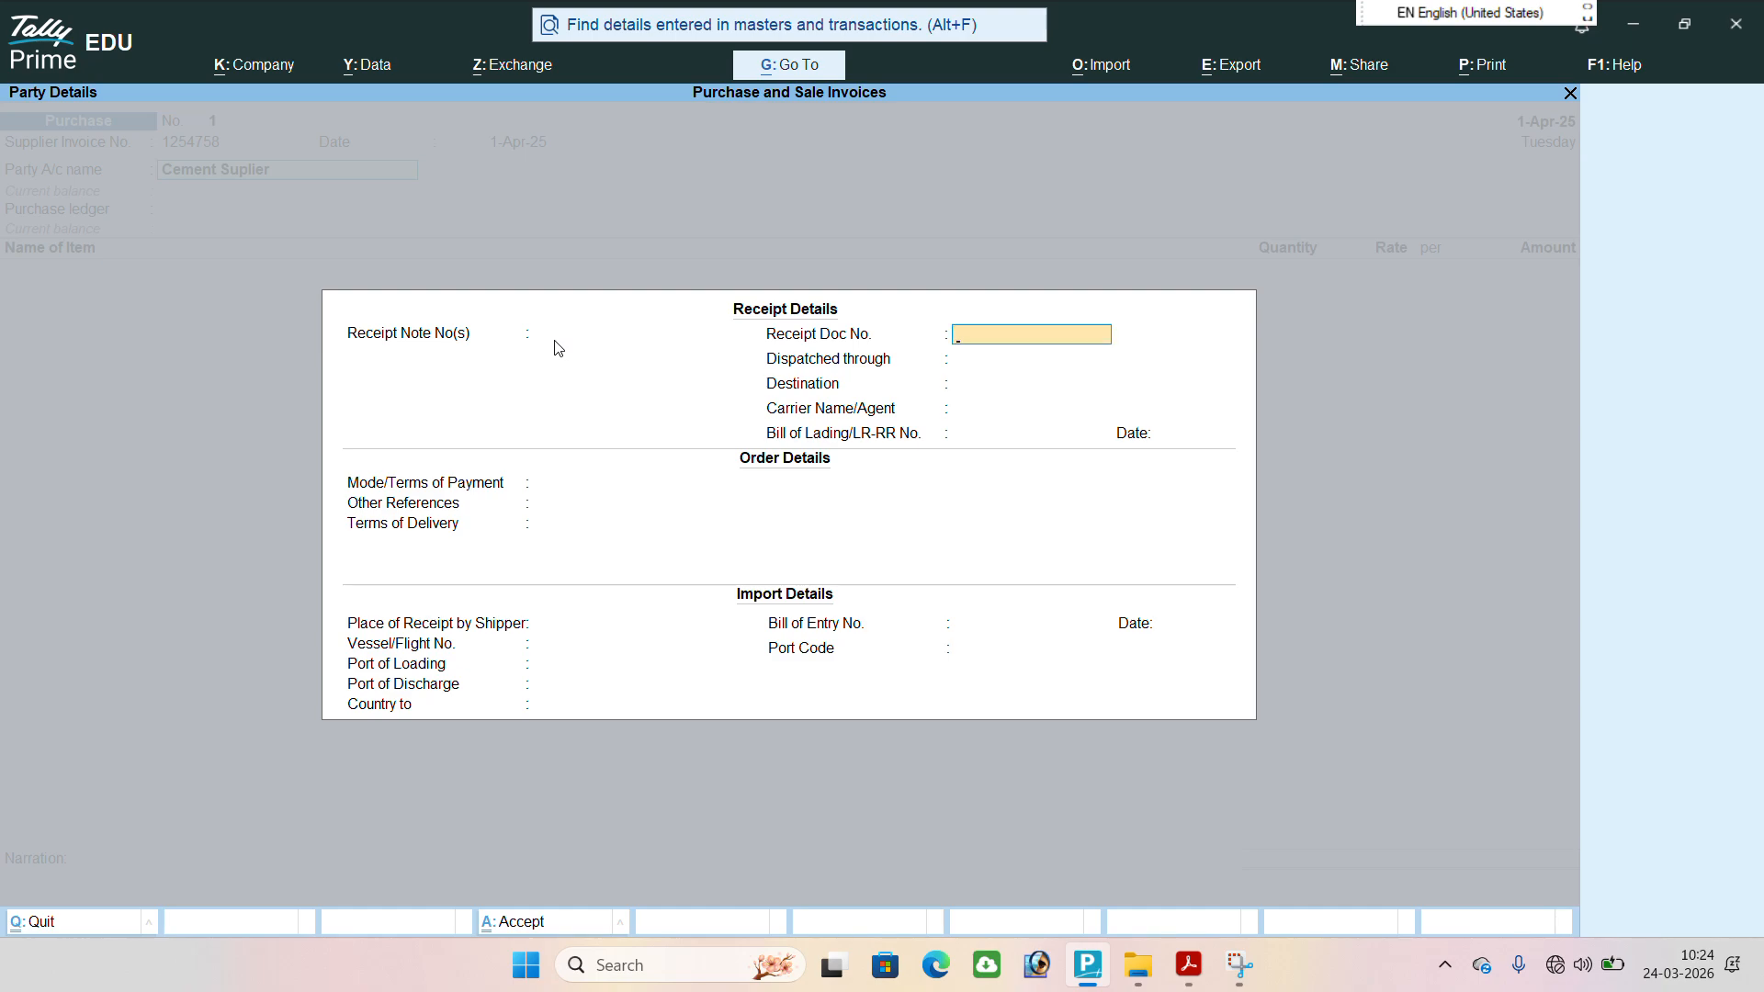
pyautogui.press('Return')
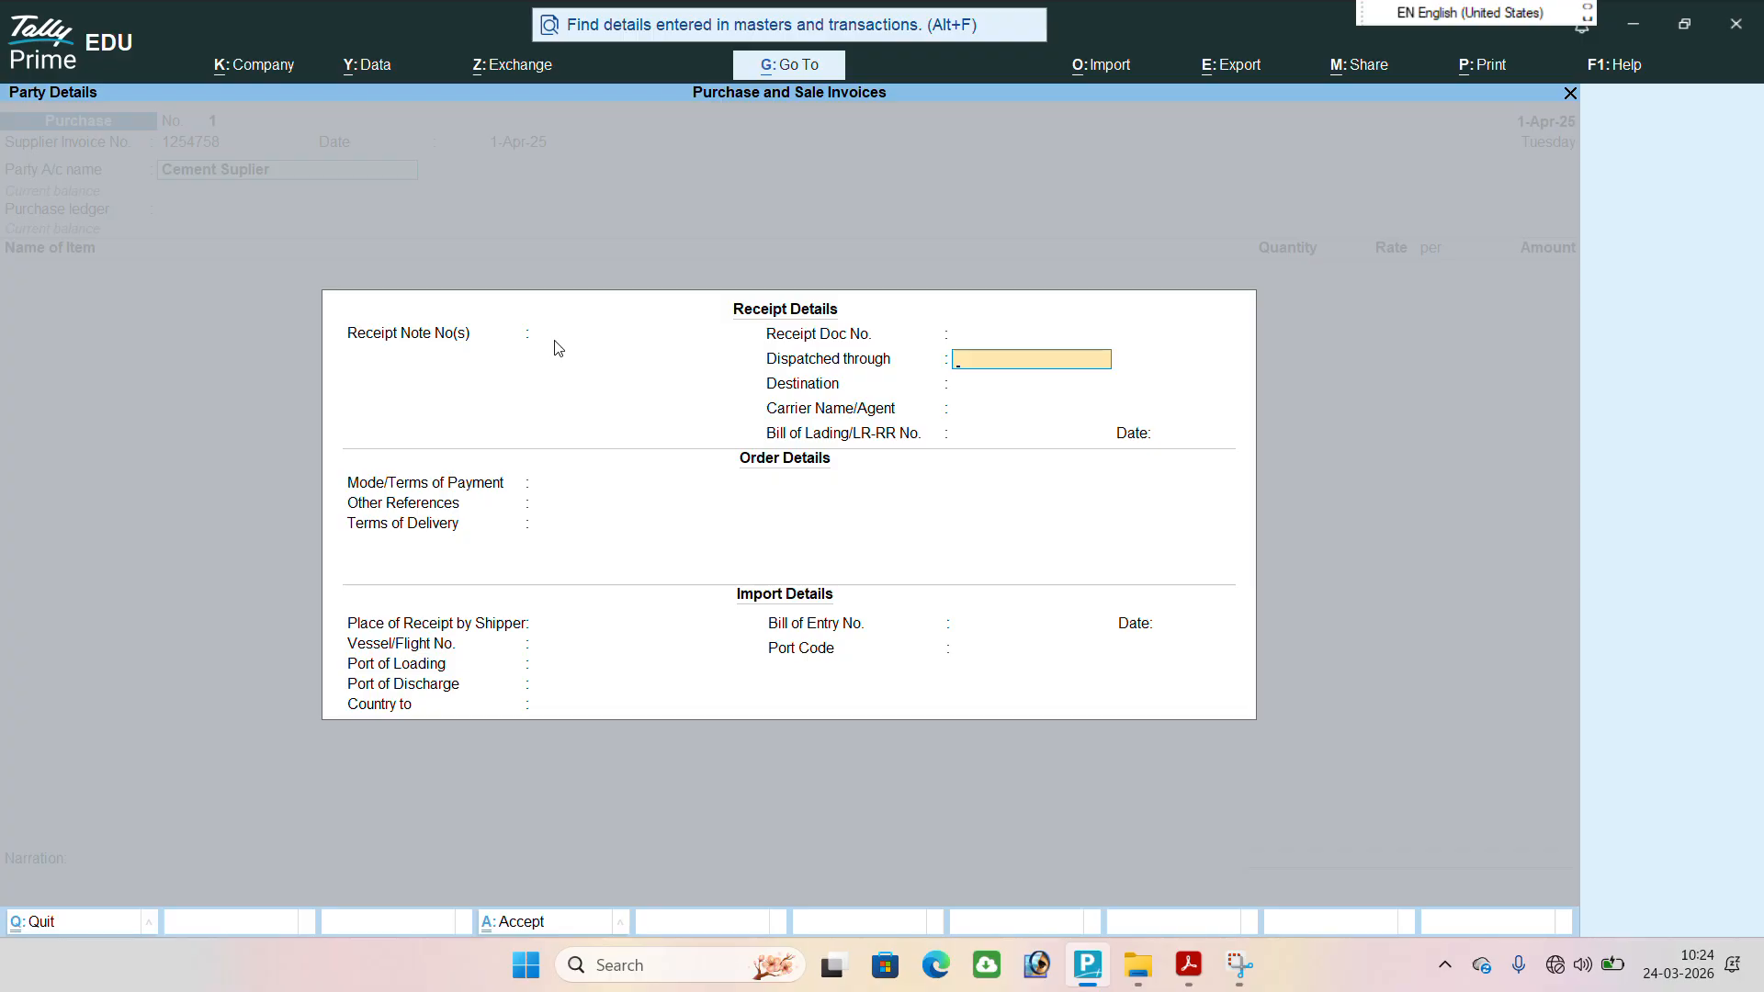
pyautogui.press('Return')
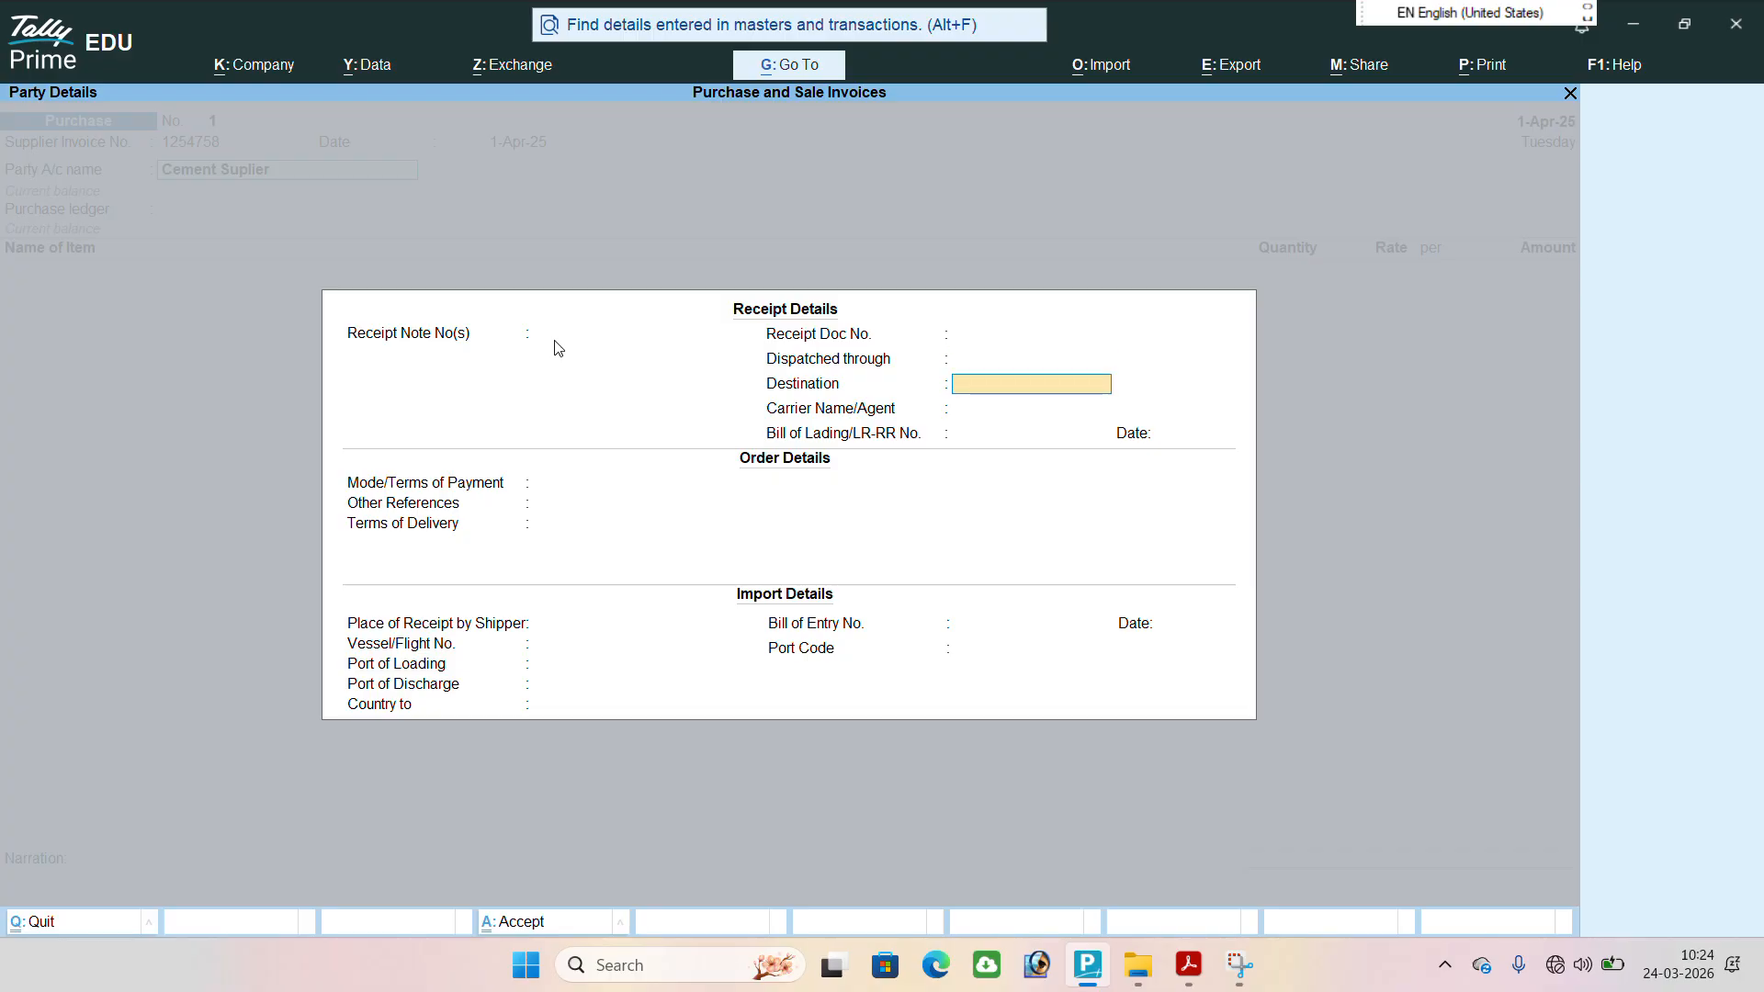
pyautogui.press('Return')
pyautogui.press('Return')
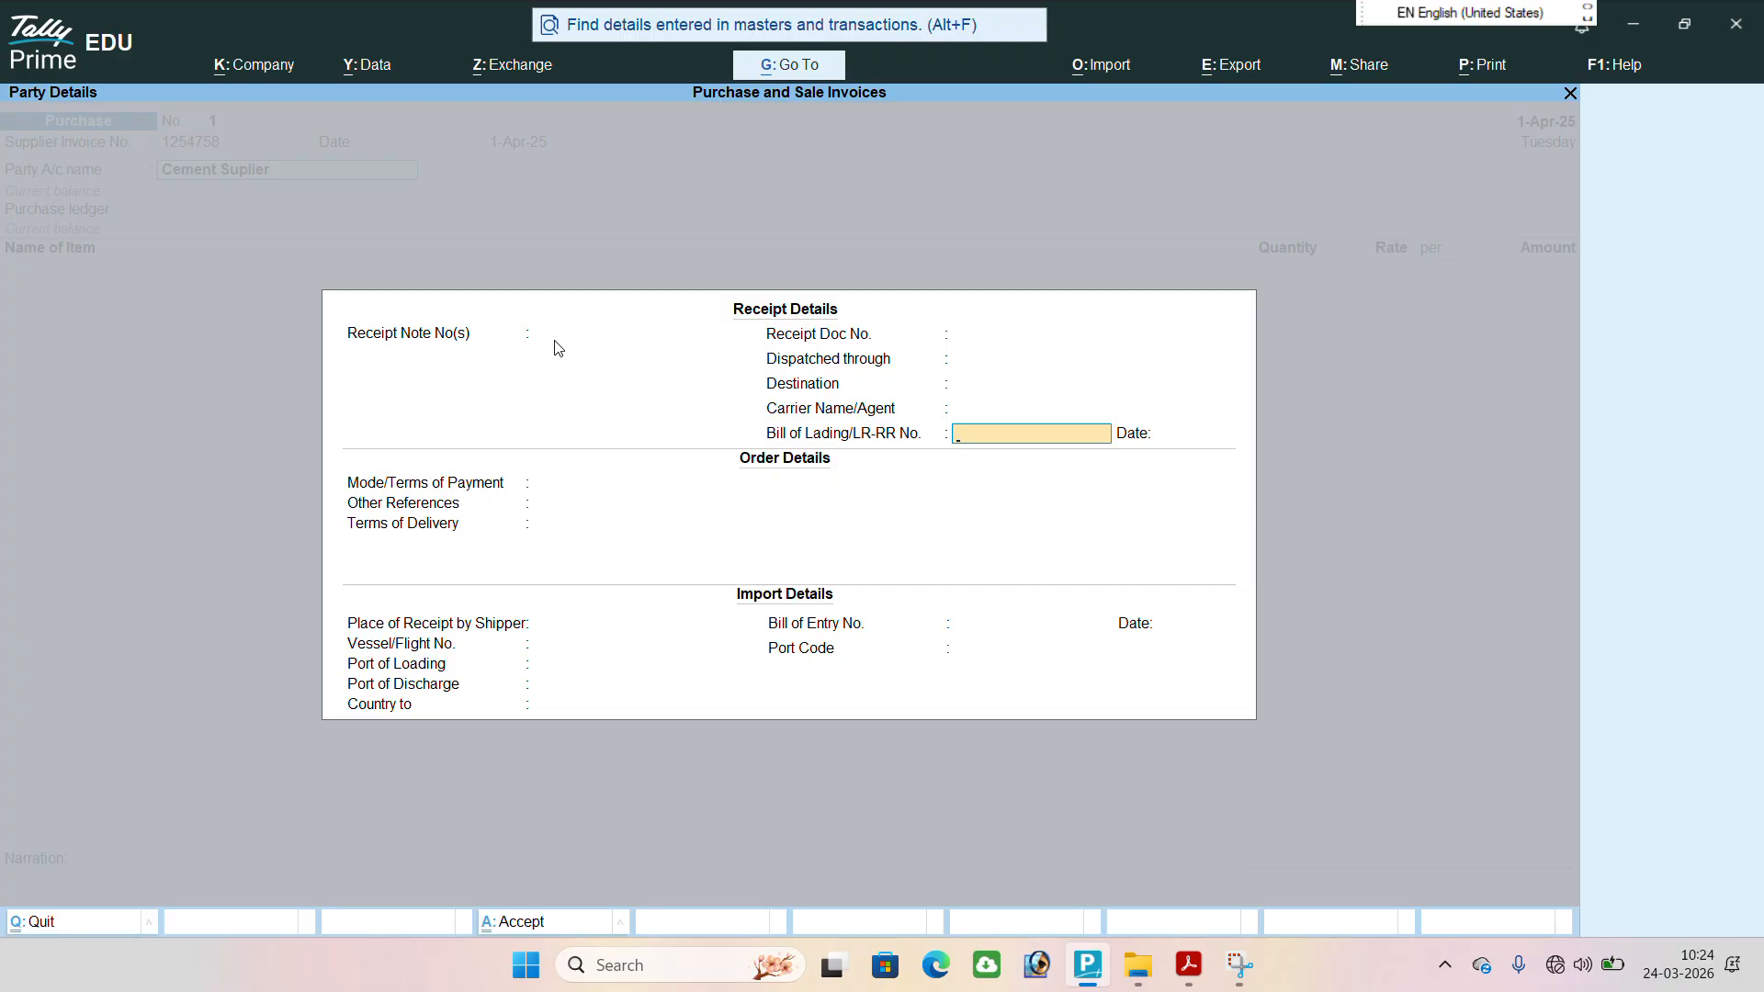
pyautogui.press('Return')
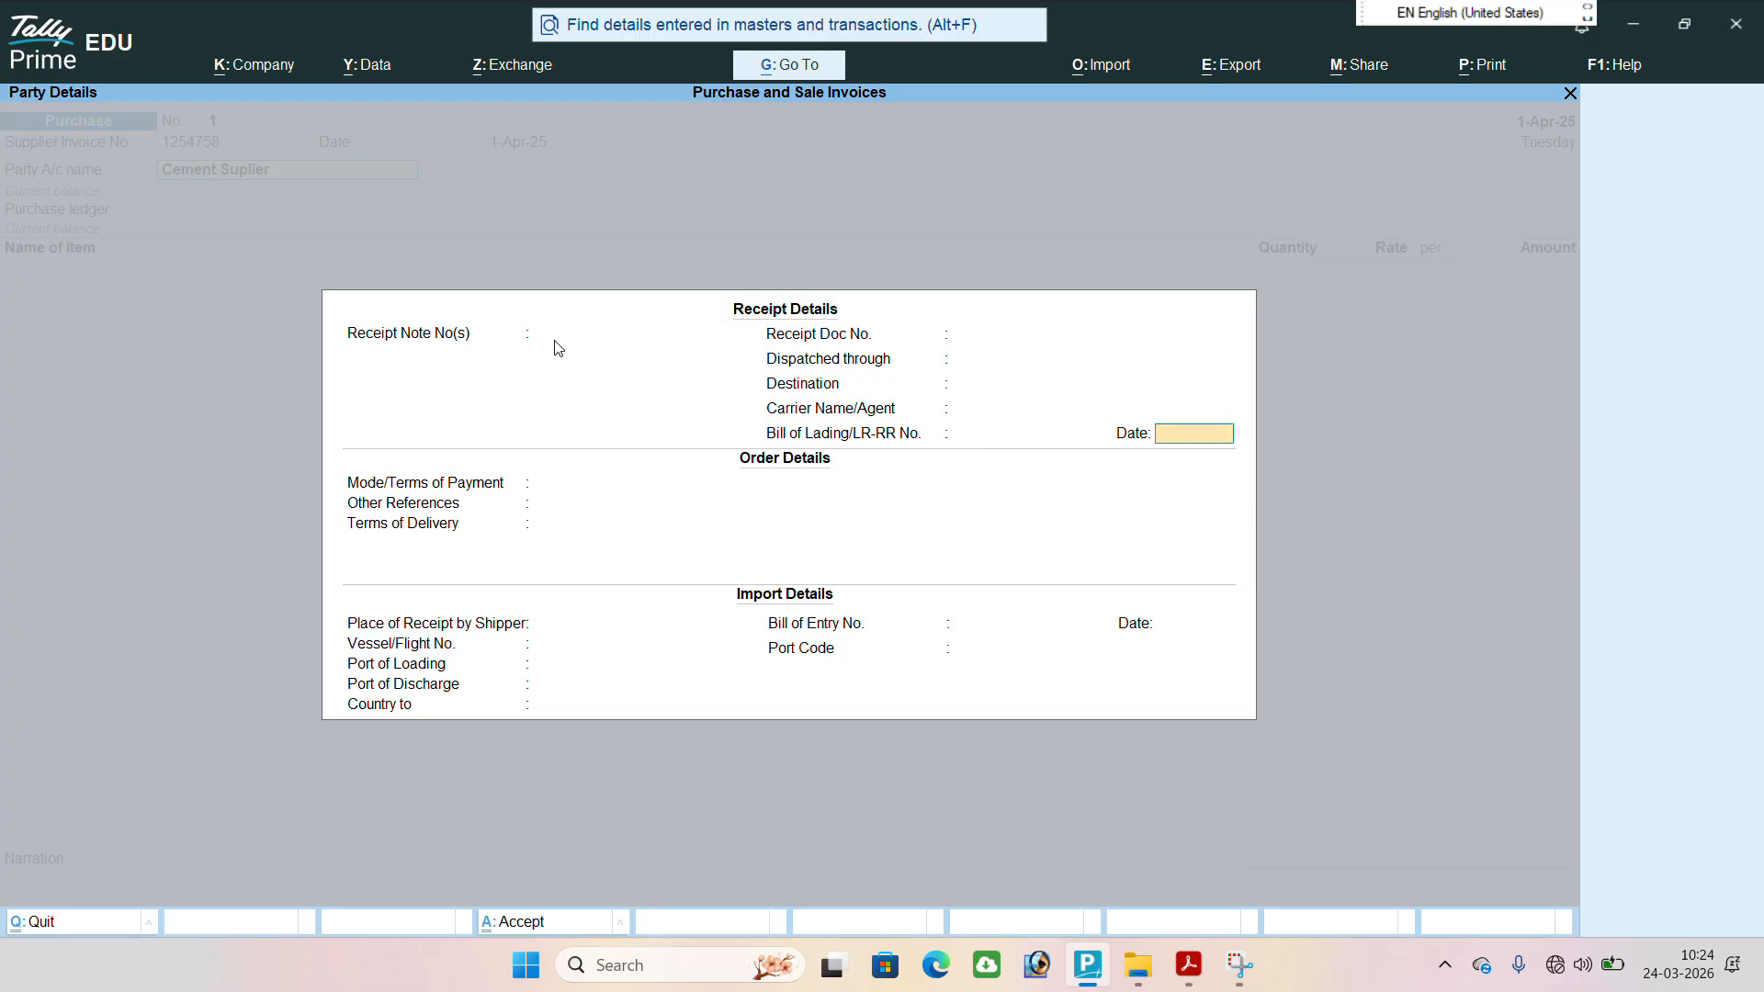
pyautogui.press('Return')
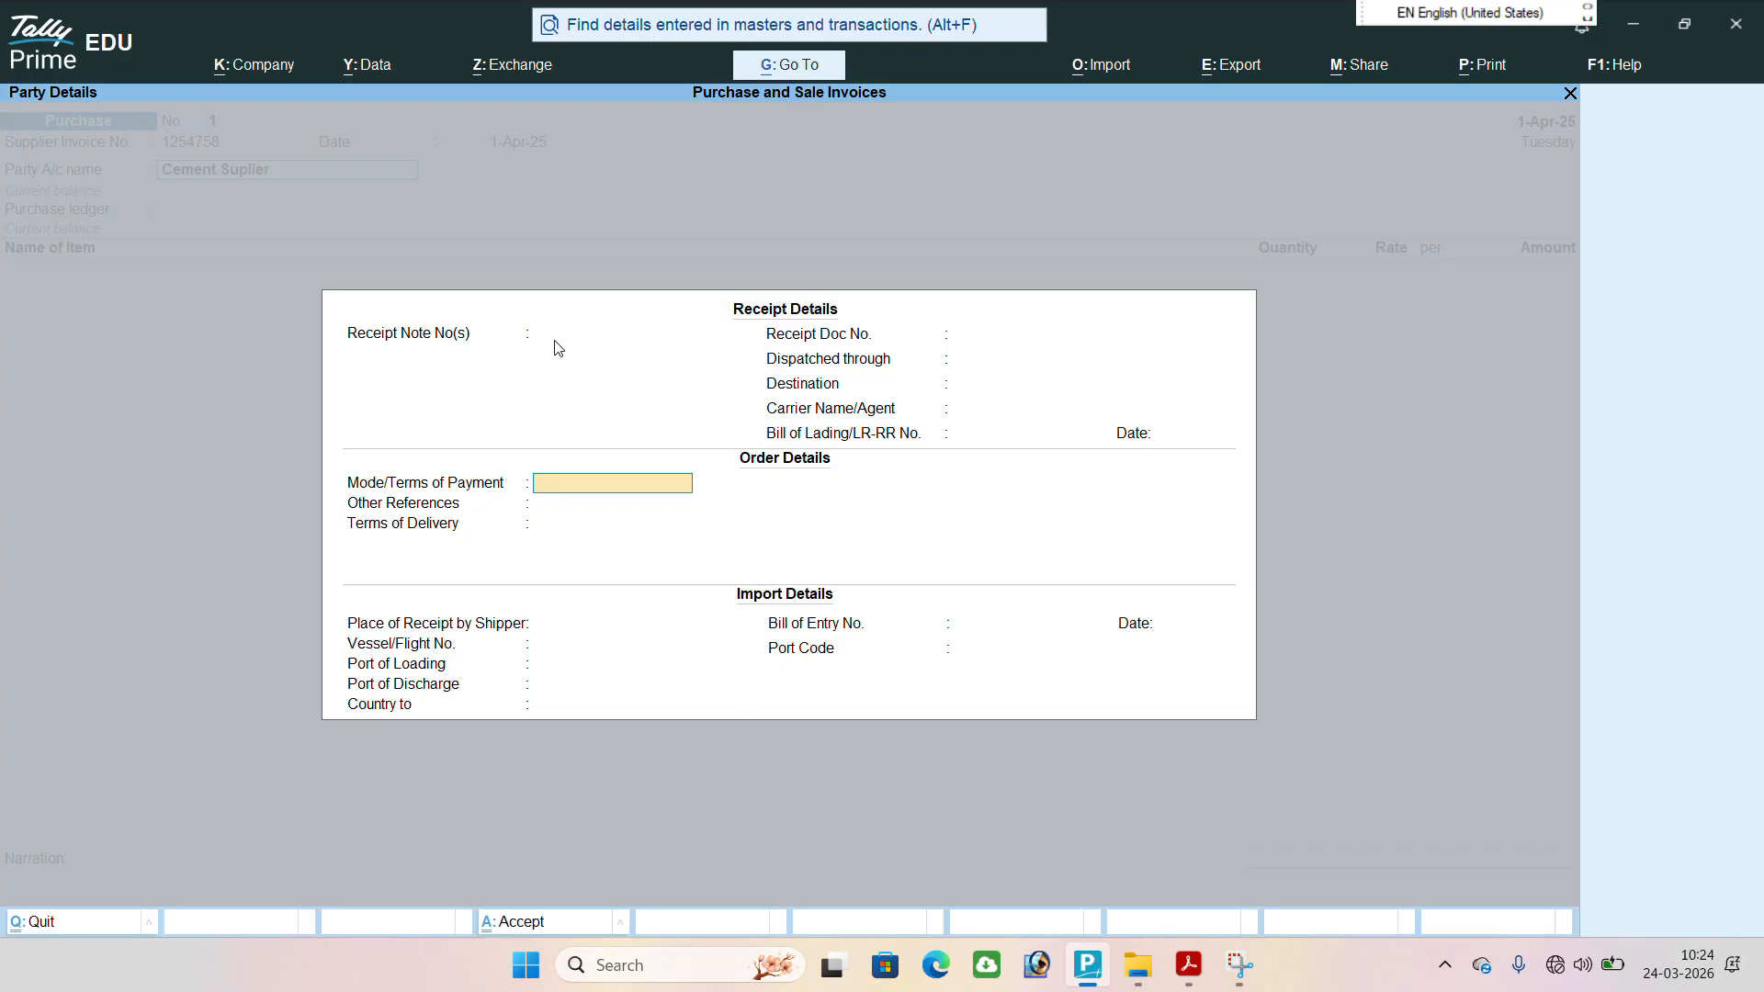
# Leave the order details and import details blank and continue to the supplier's party details.
pyautogui.press('Return')
pyautogui.press('Return')
pyautogui.press('Return')
pyautogui.press('Return')
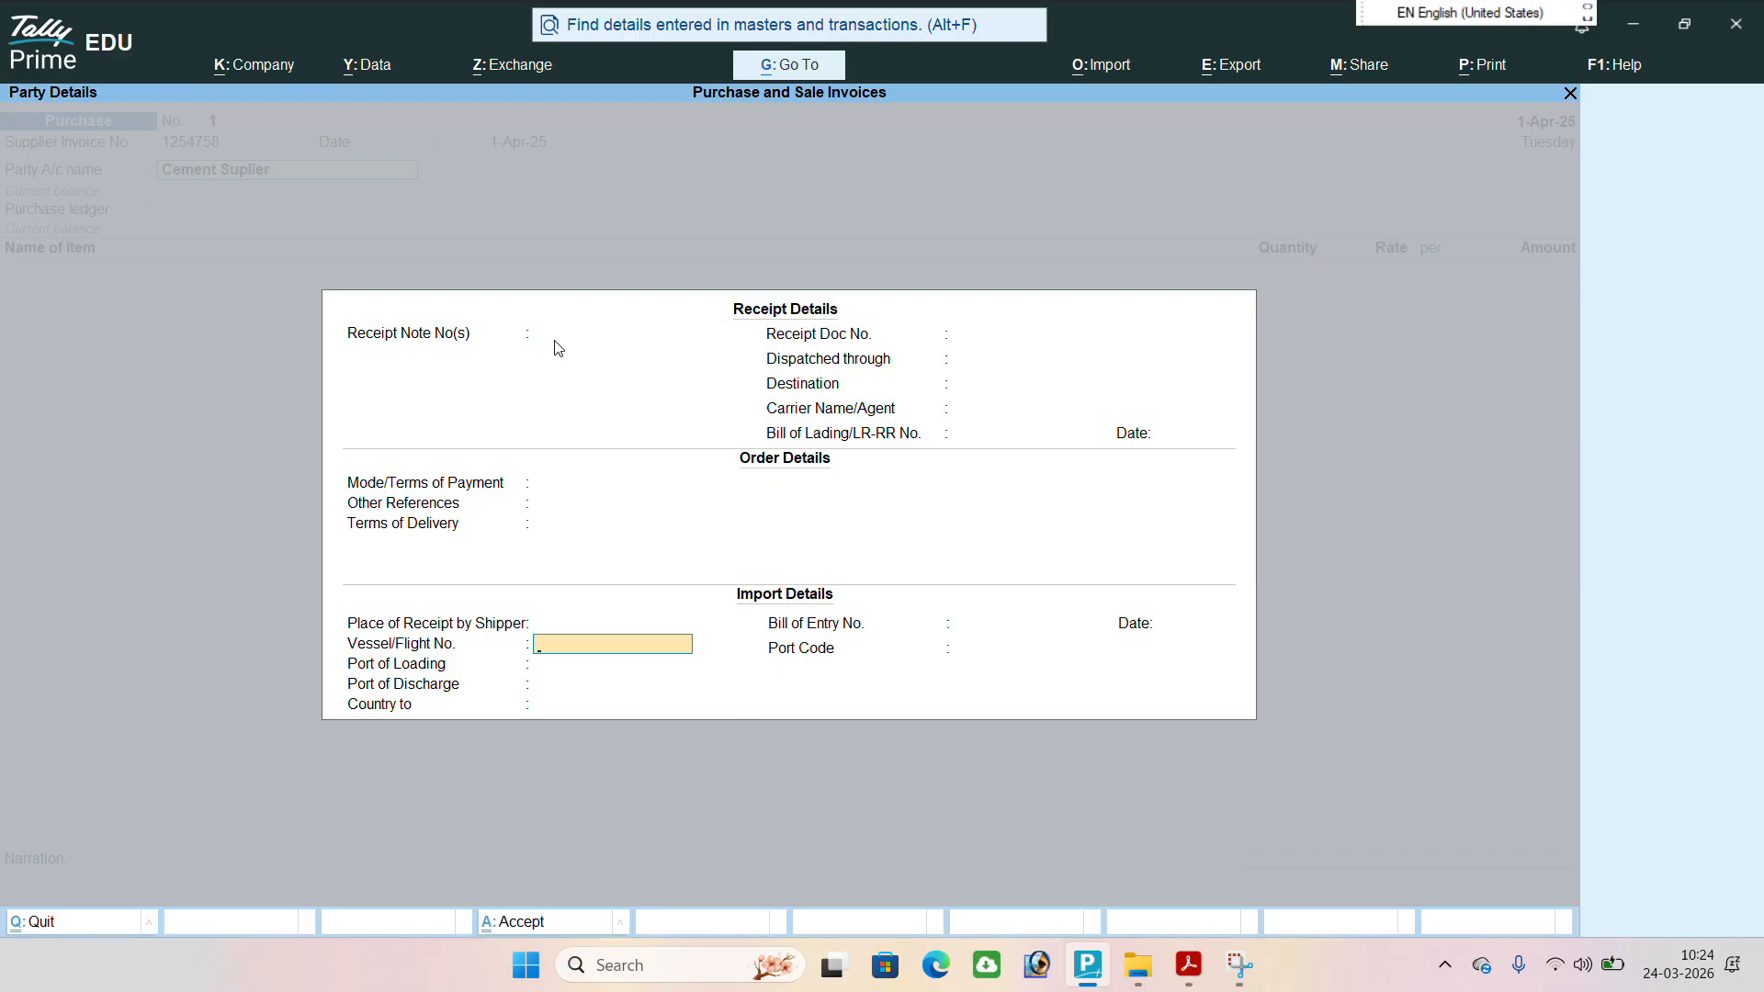
pyautogui.press('BackSpace')
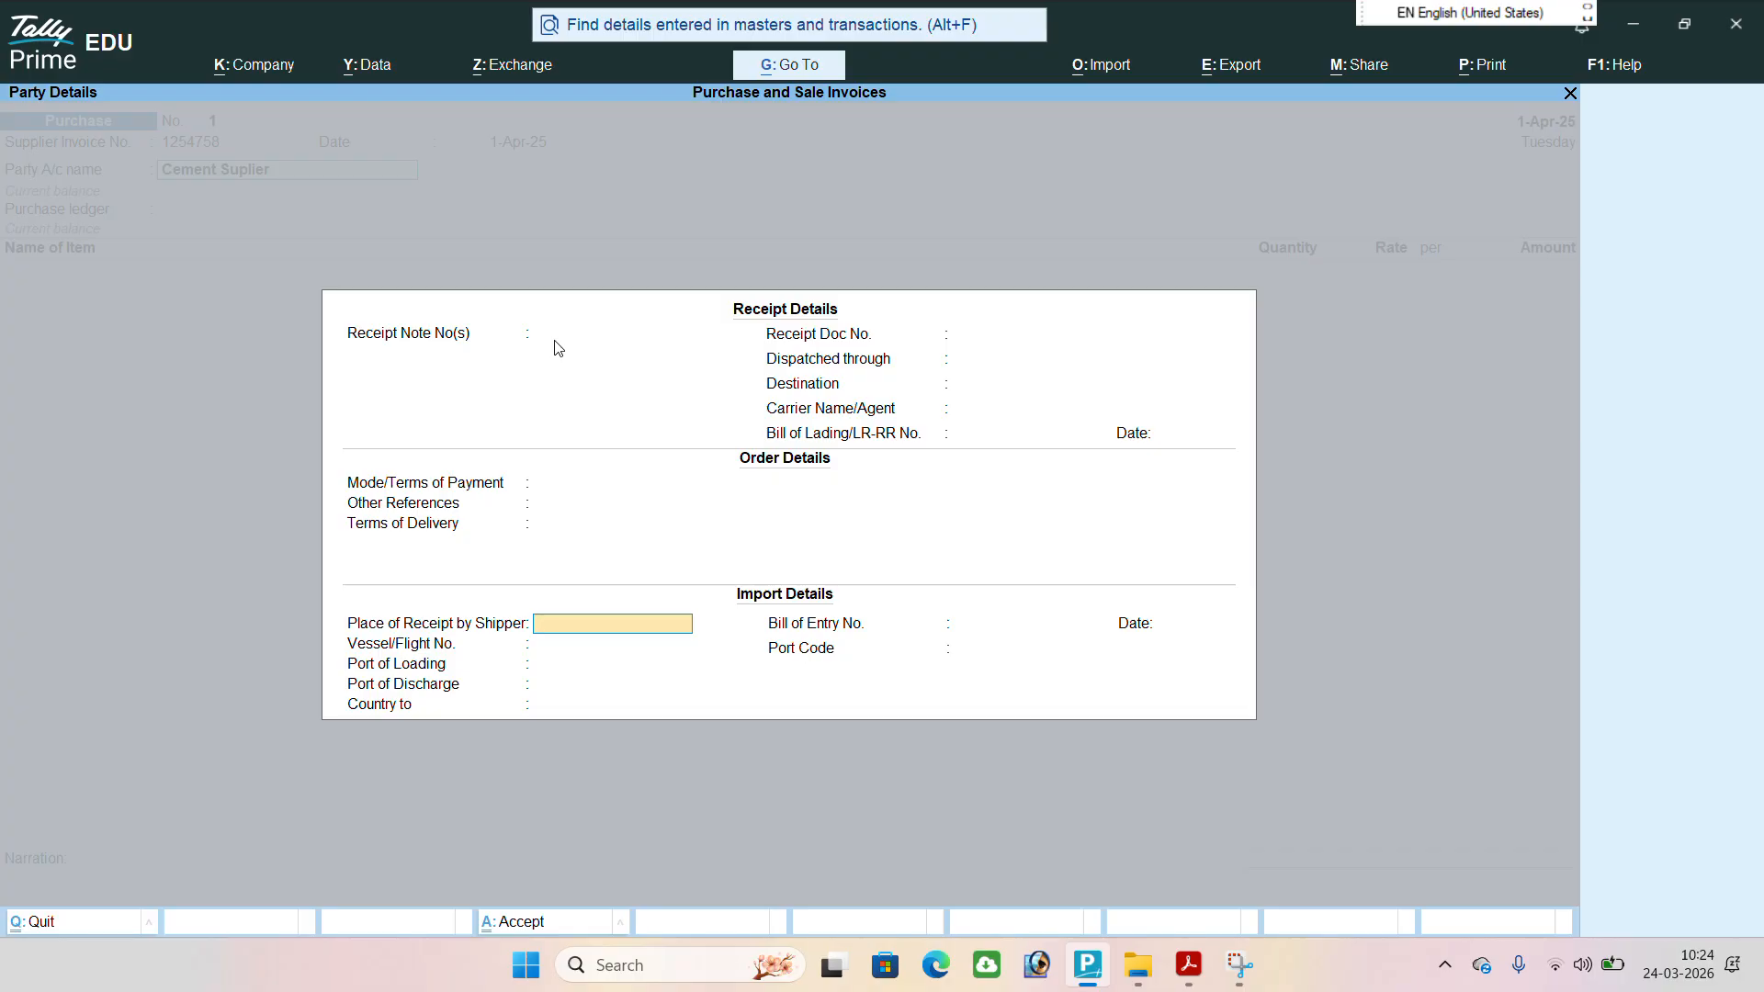
pyautogui.press('Return')
pyautogui.press('Return')
pyautogui.press('Return')
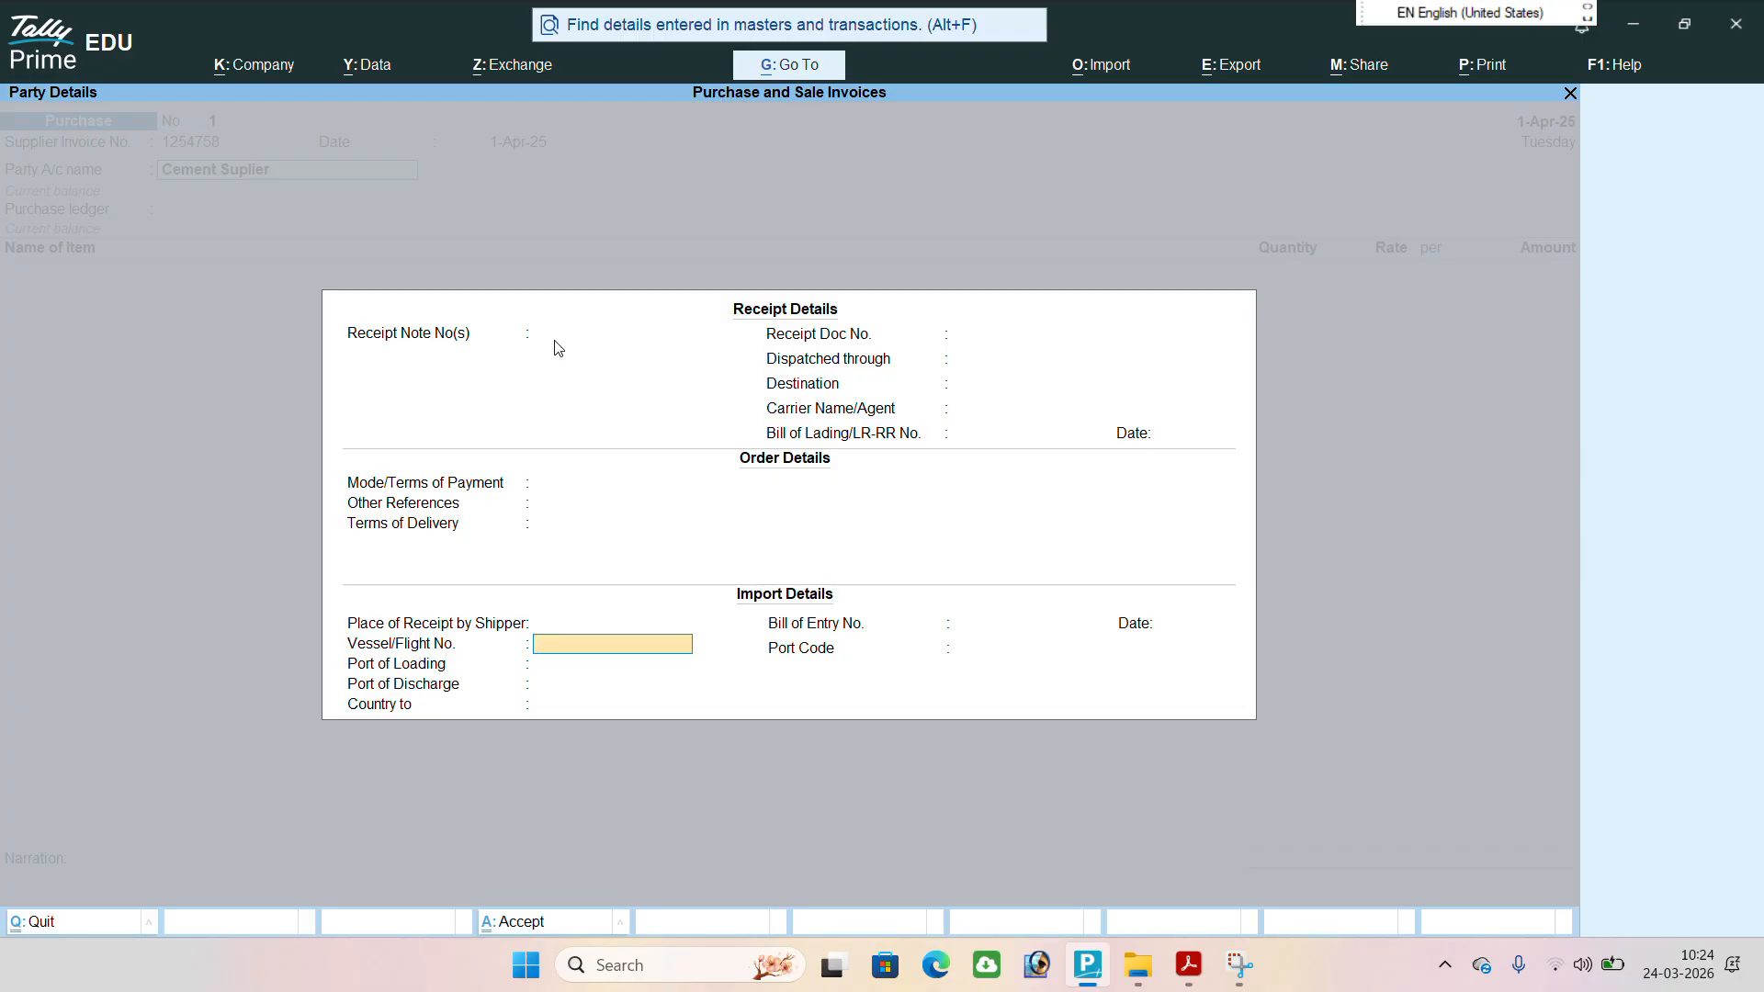
pyautogui.press('Return')
pyautogui.press('Return')
pyautogui.press('Return')
pyautogui.press('Return')
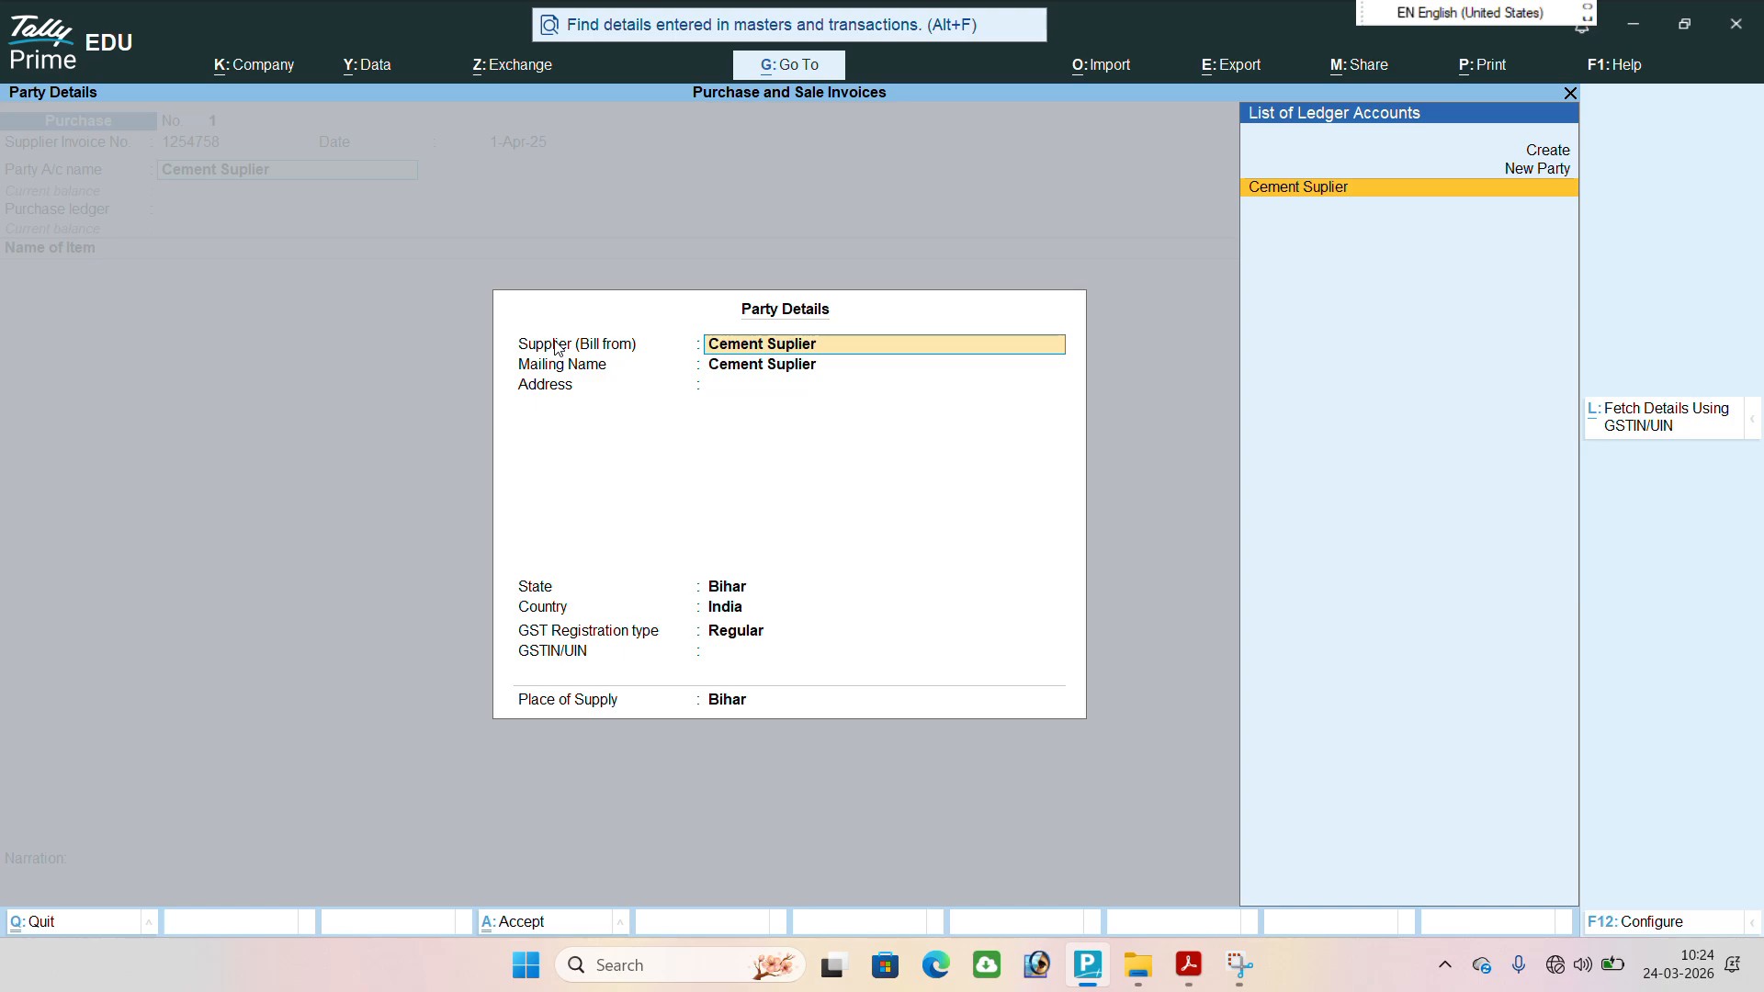
# Accept the party details for Cement Suplier with Bihar as state and place of supply, leaving address and GSTIN/UIN blank.
pyautogui.press('Return')
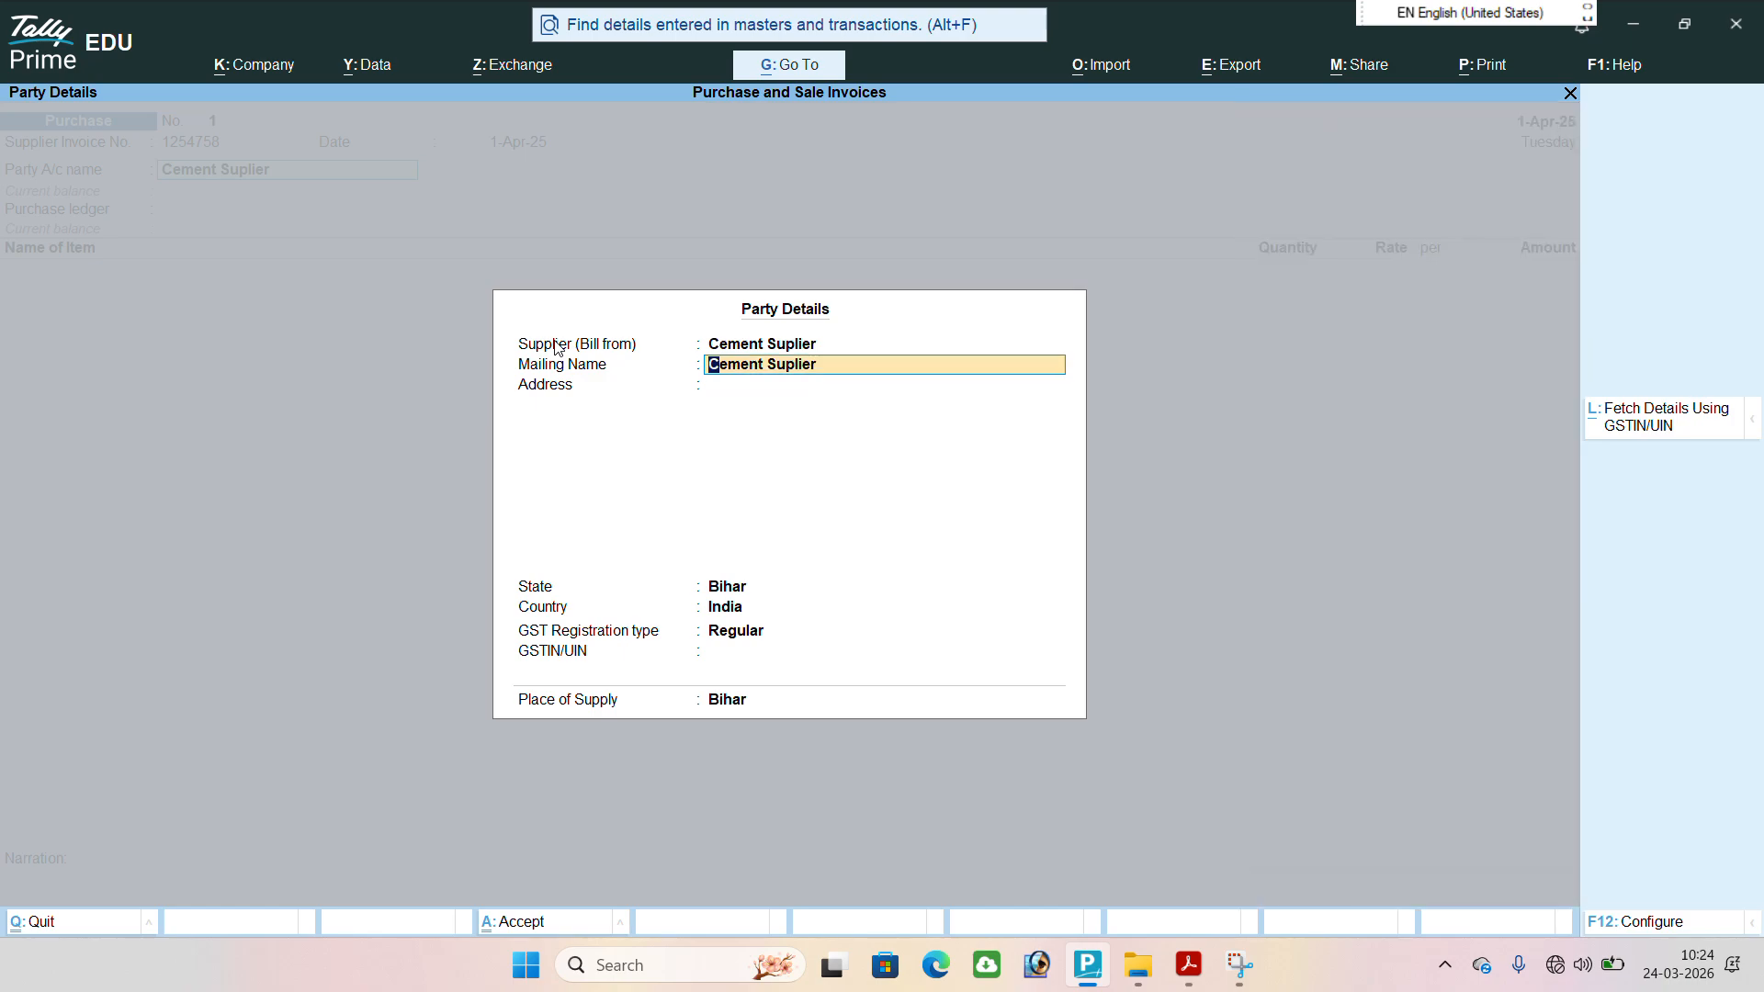
pyautogui.press('Return')
pyautogui.press('Return')
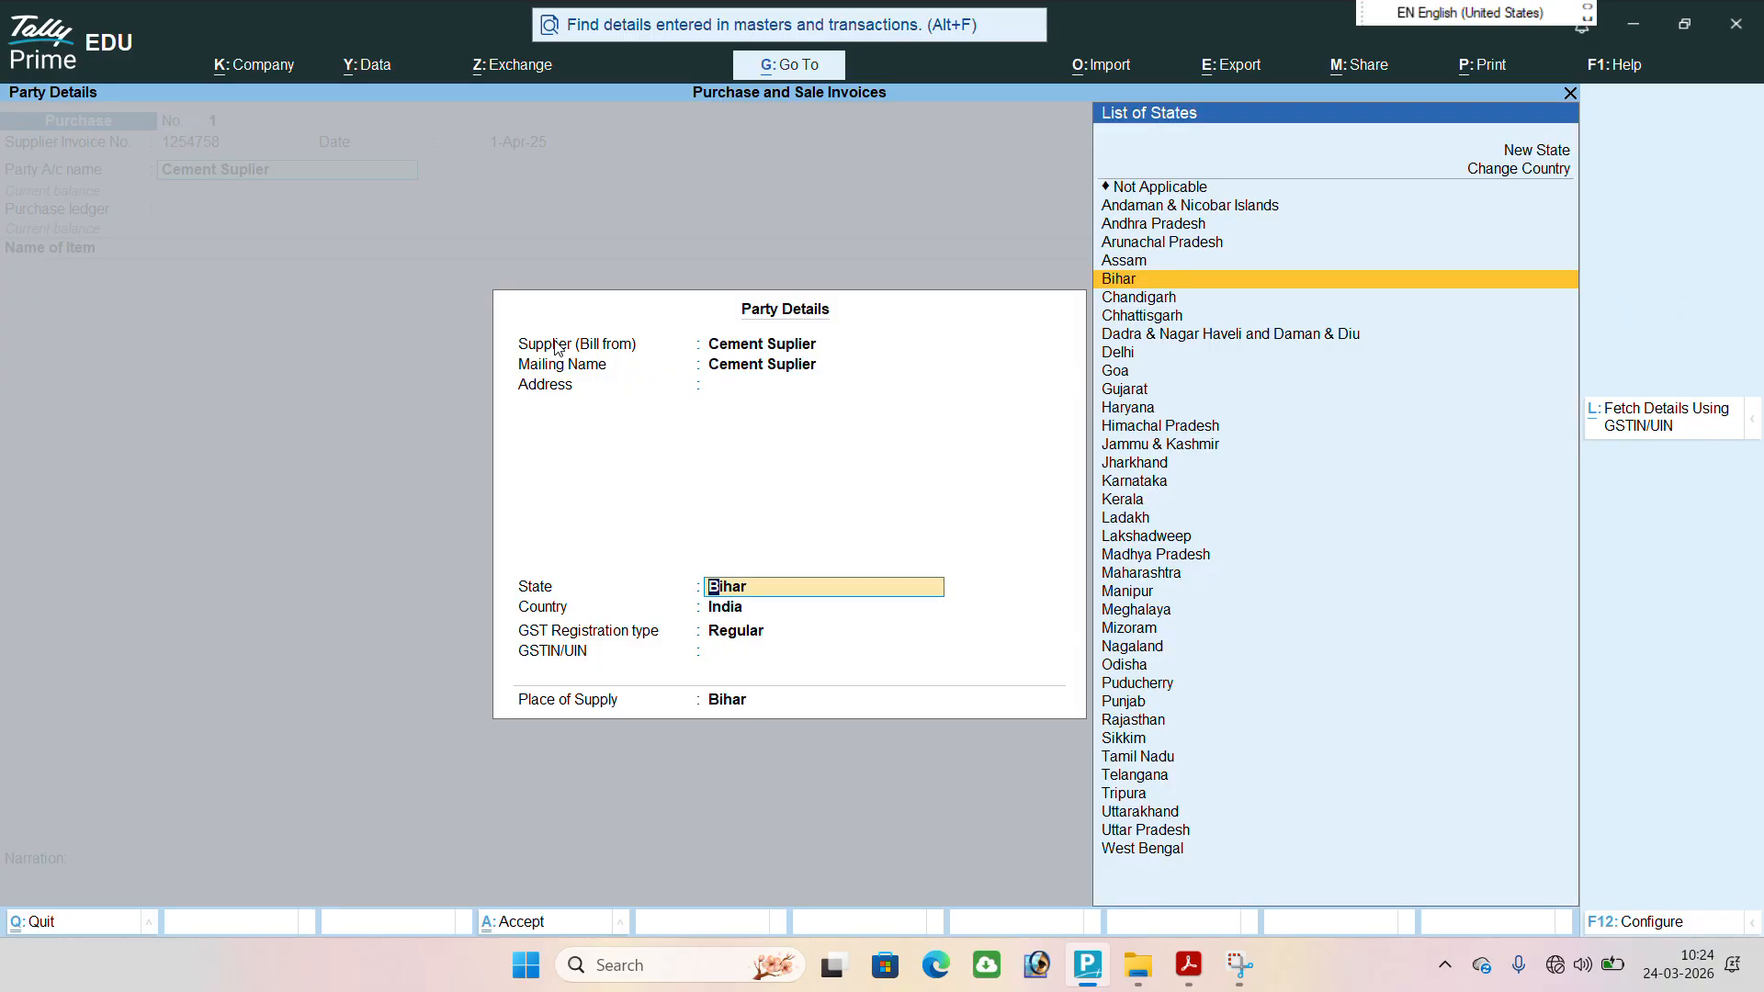
pyautogui.press('Return')
pyautogui.press('Return')
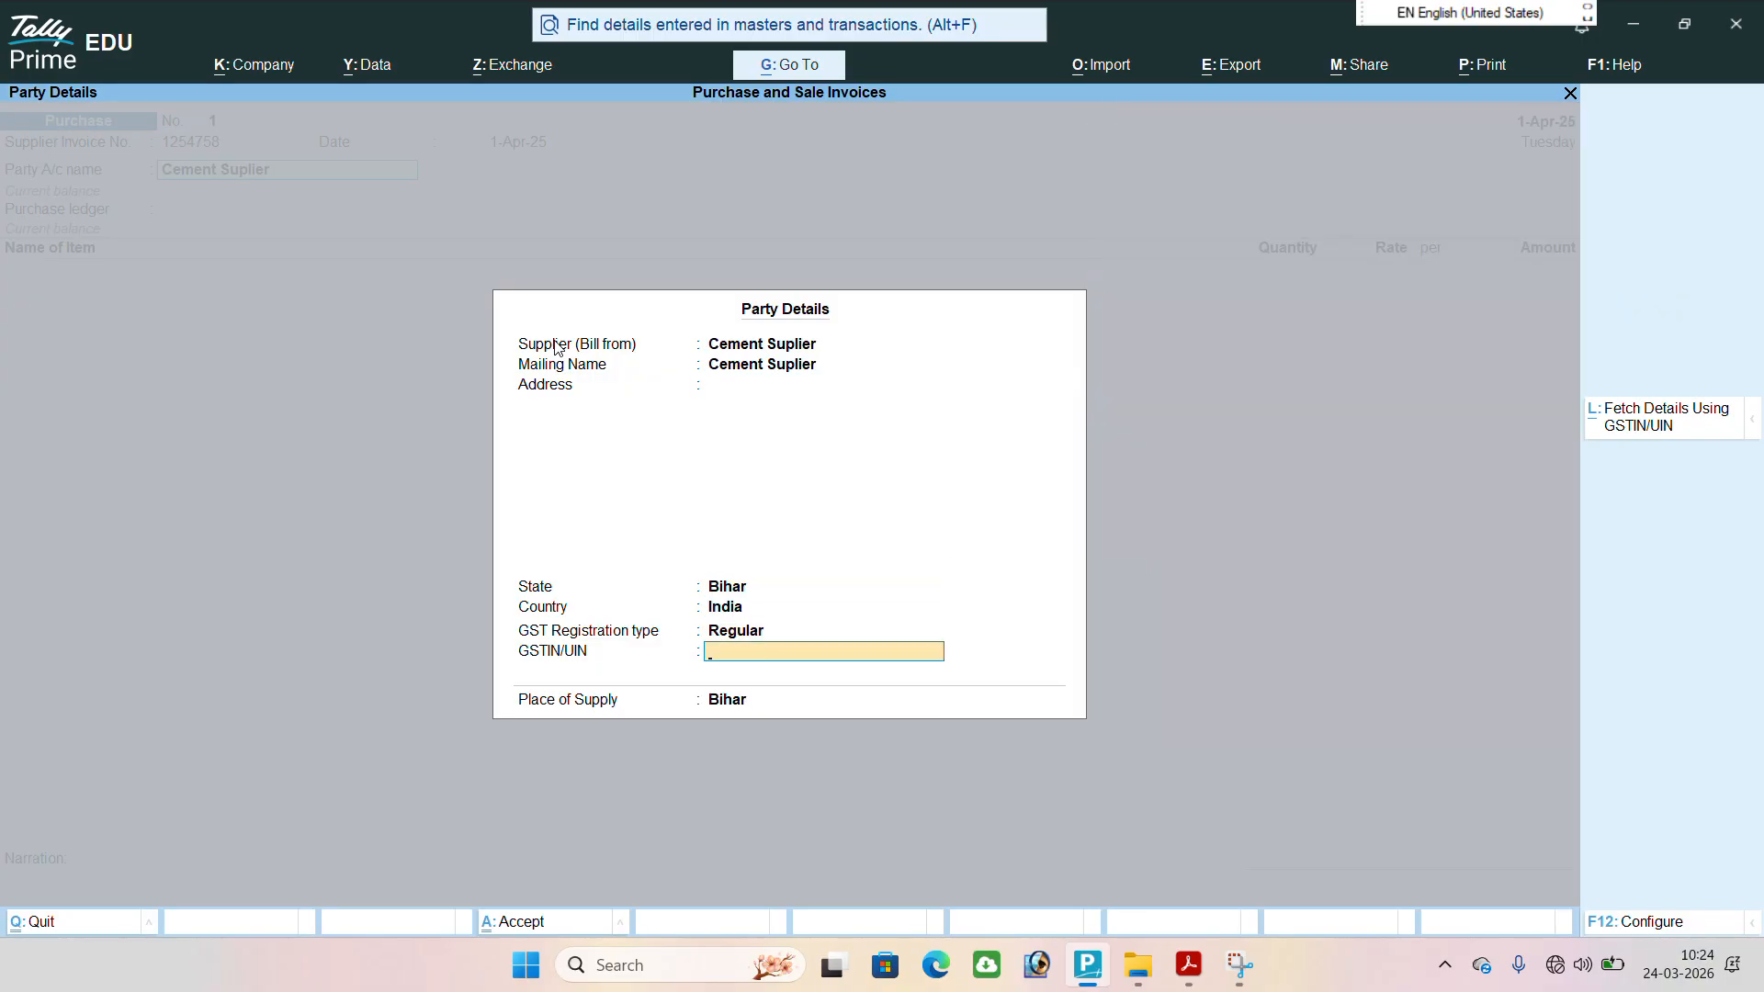
pyautogui.press('Return')
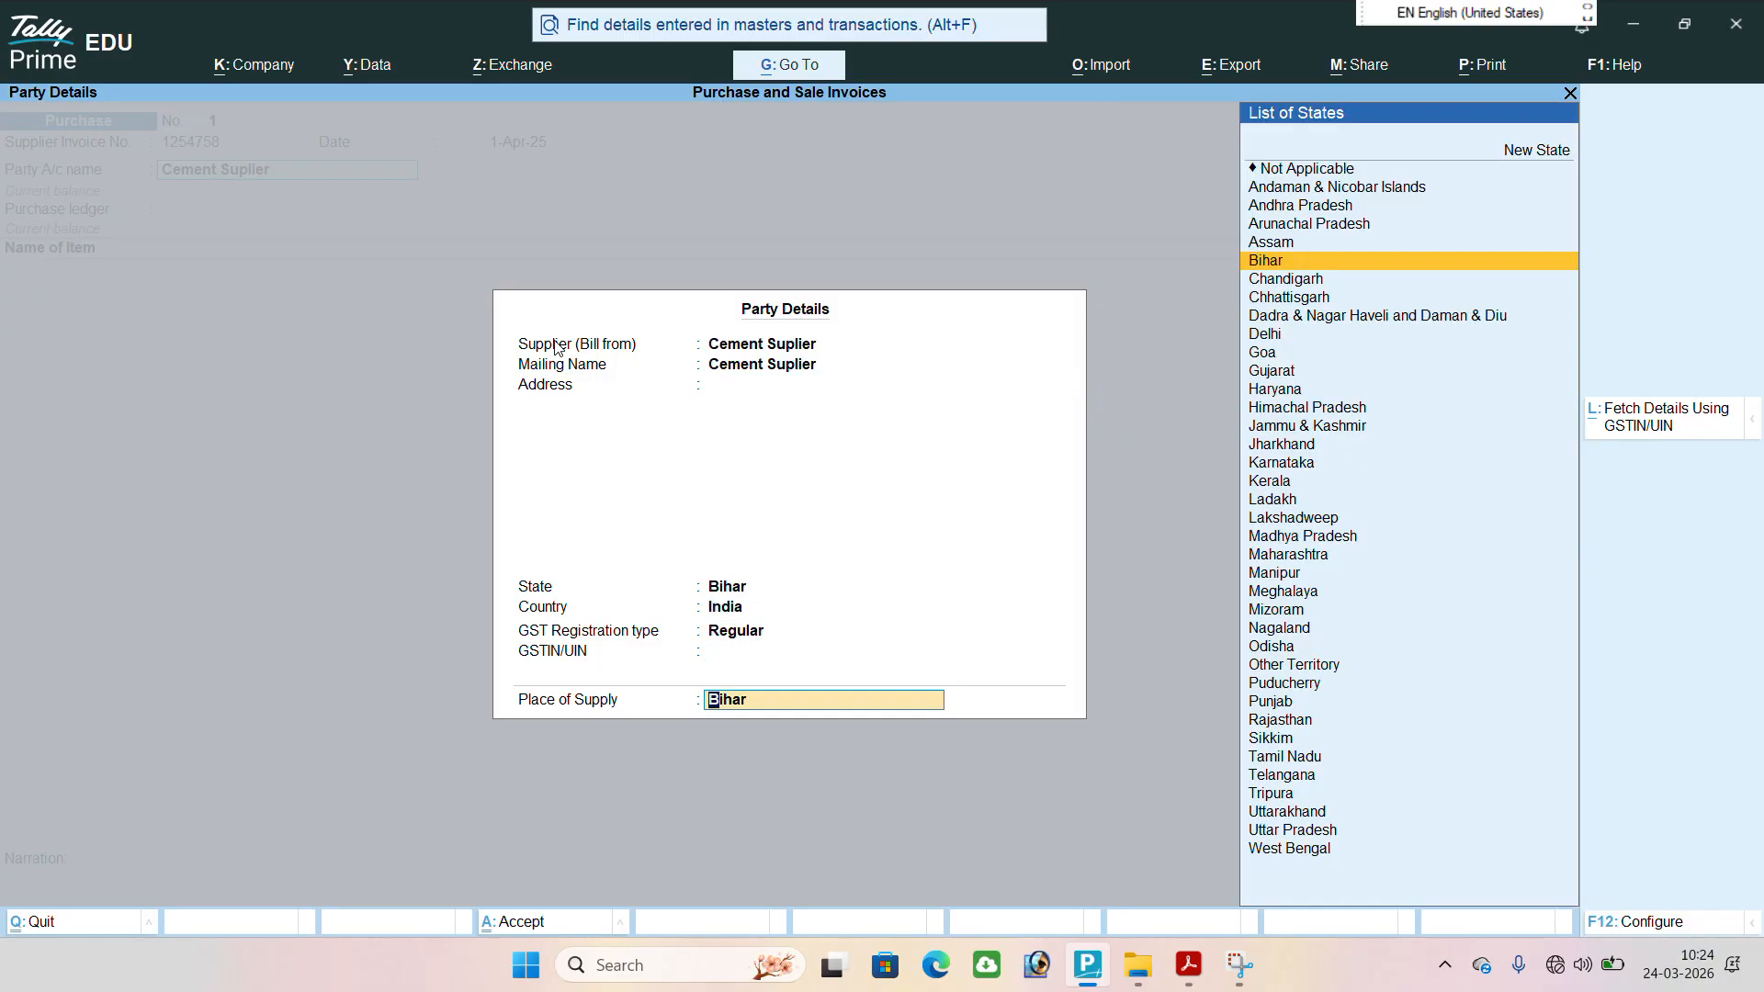
pyautogui.press('Return')
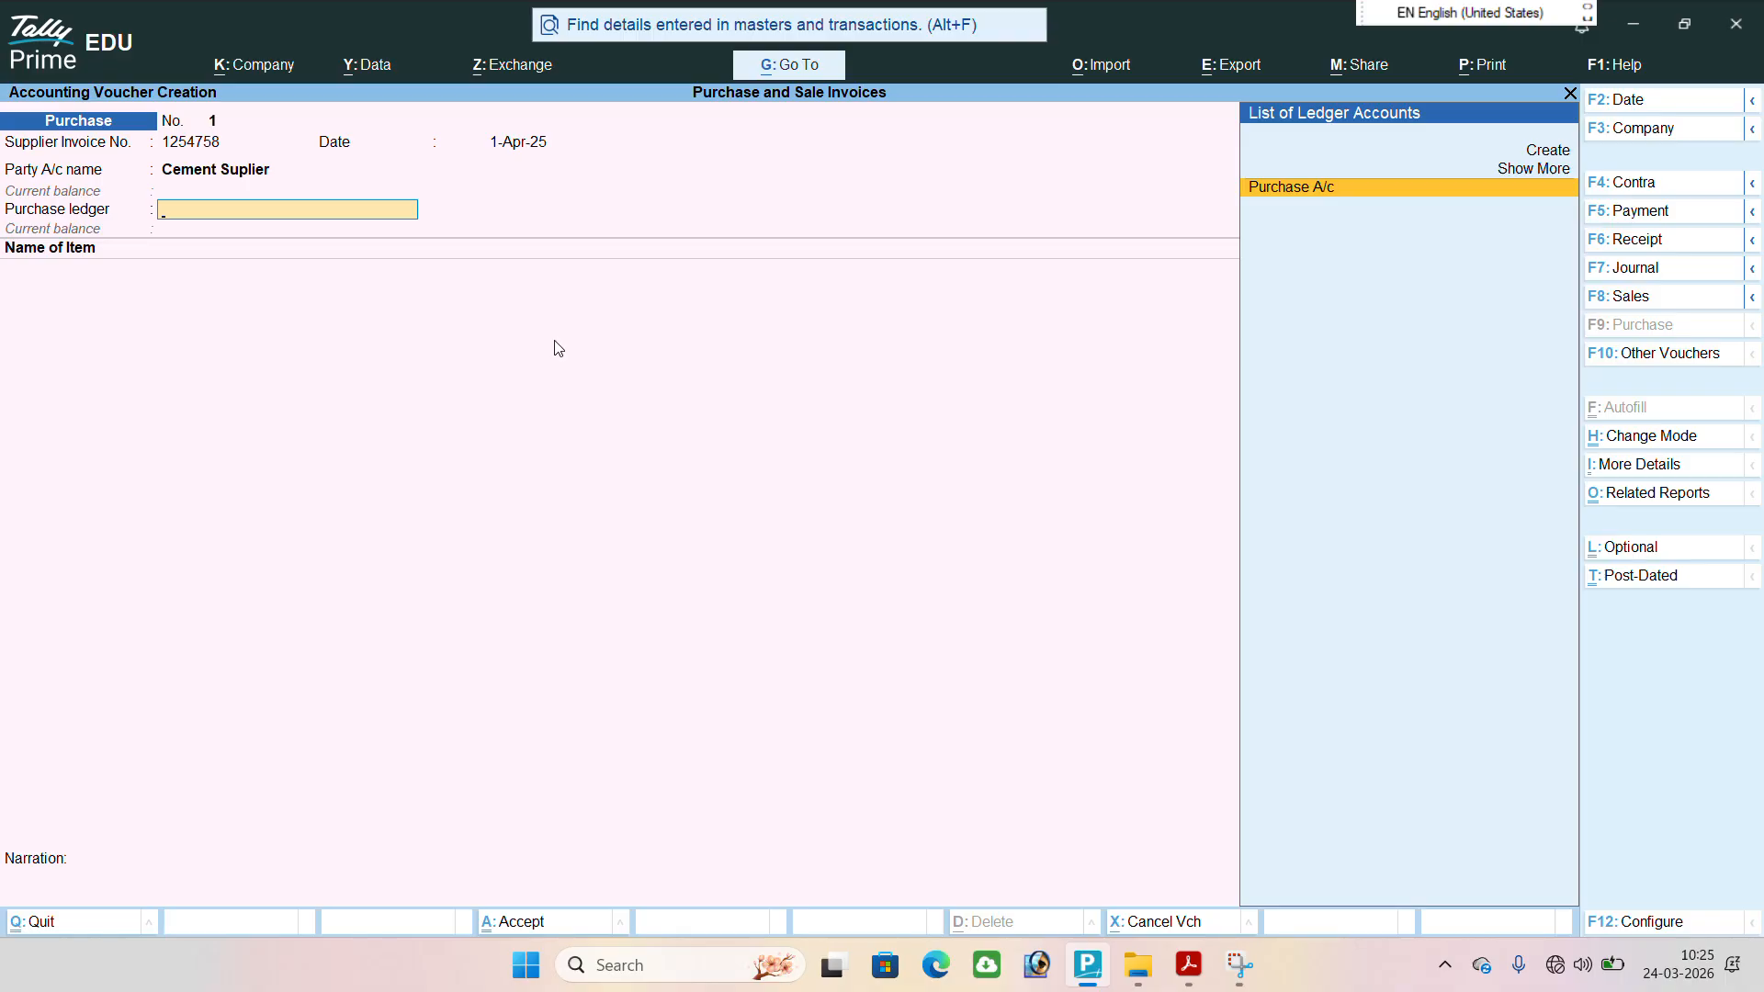
# Choose Purchase A/c as the purchase ledger of the voucher.
pyautogui.press('Up')
pyautogui.press('Up')
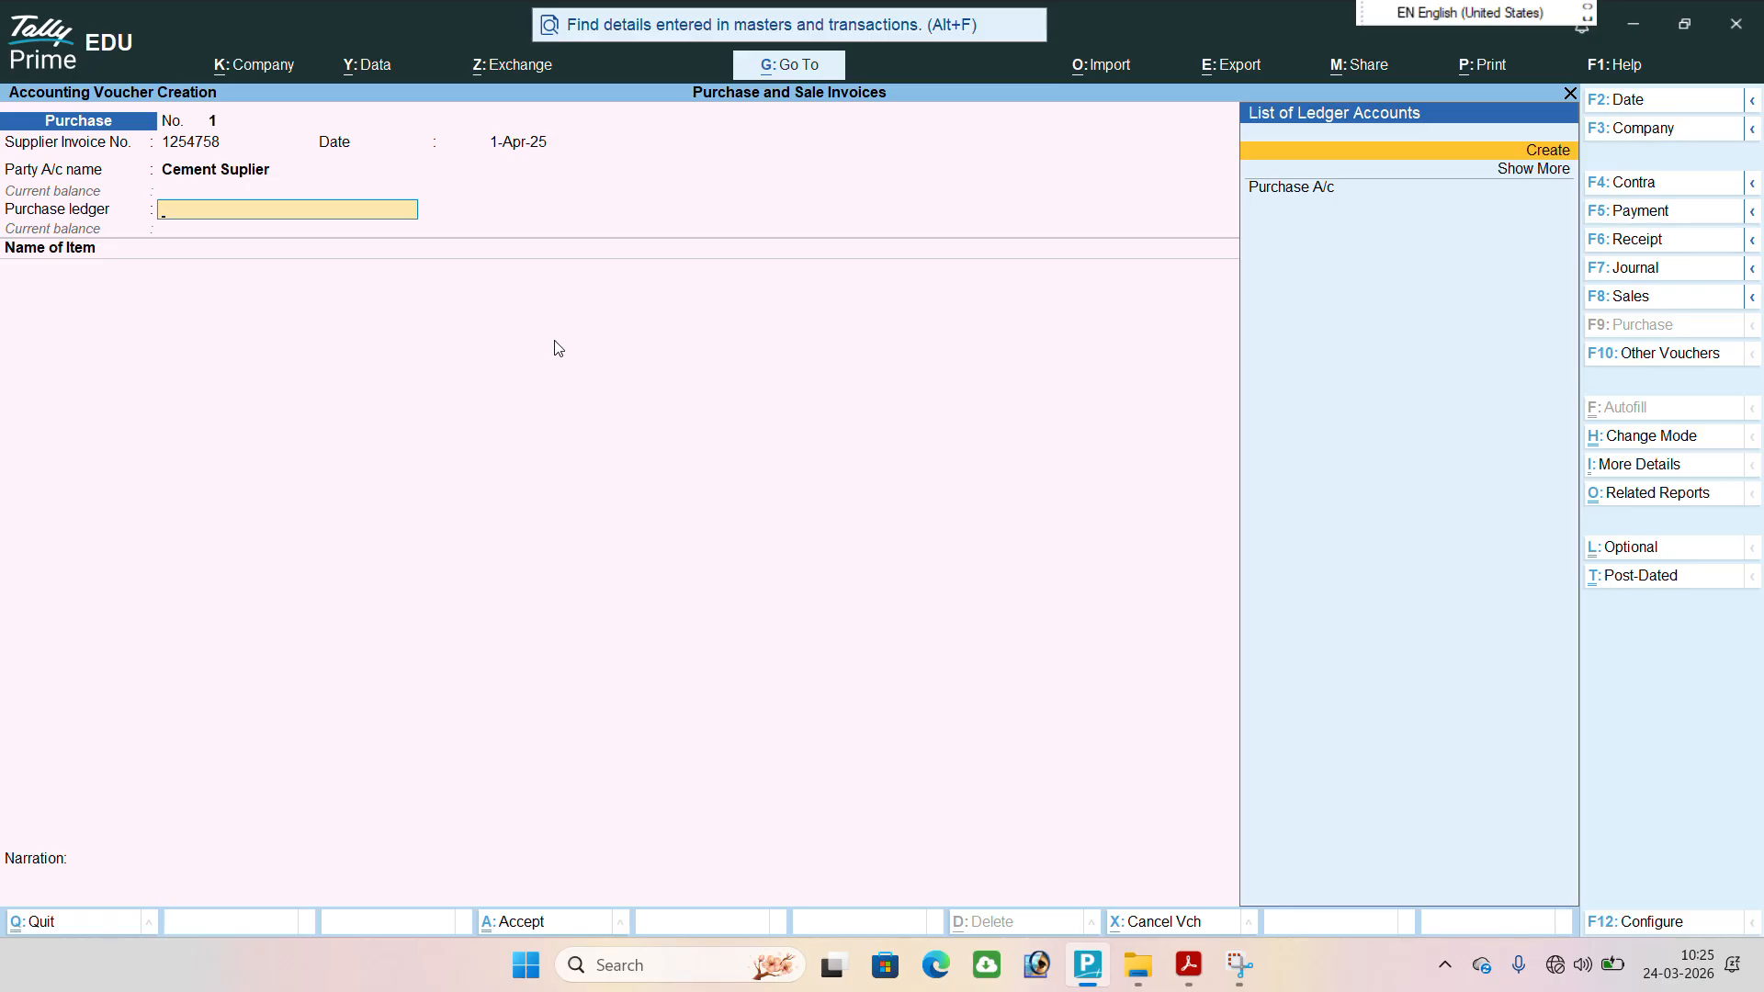
pyautogui.press('Down')
pyautogui.press('Return')
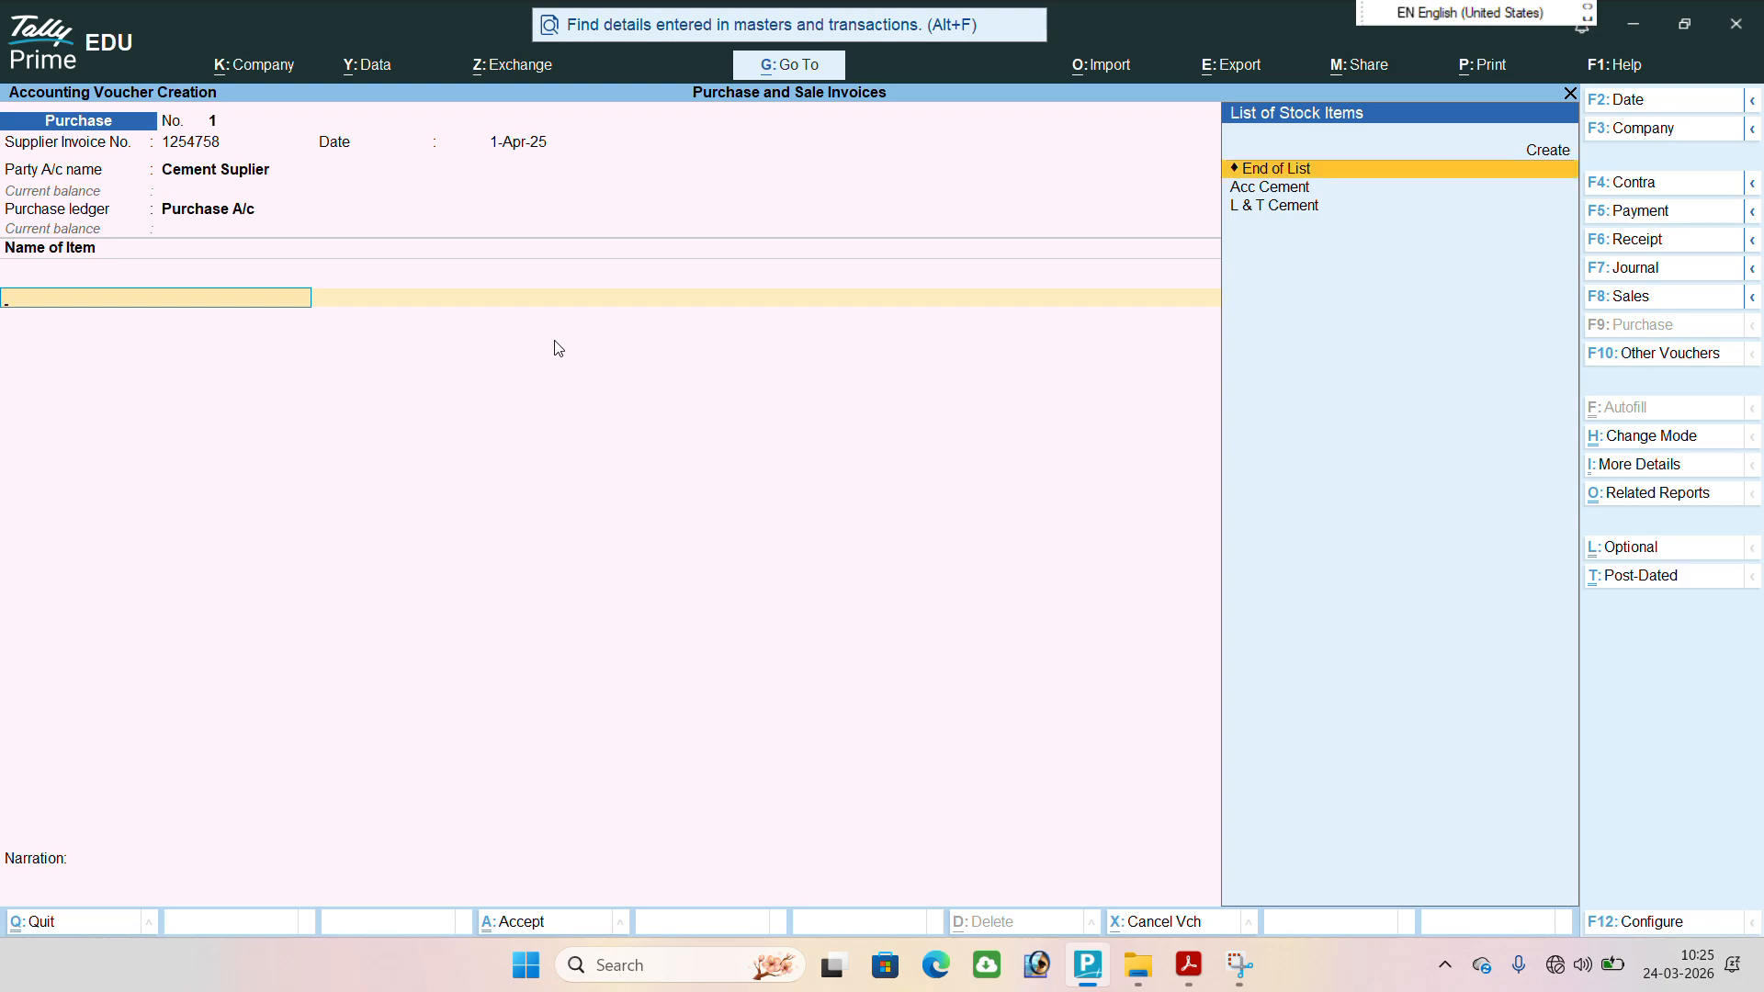
# Add the item Acc Cement with a quantity of 500 bags at a rate of 170 per bag.
pyautogui.press('Down')
pyautogui.press('Down')
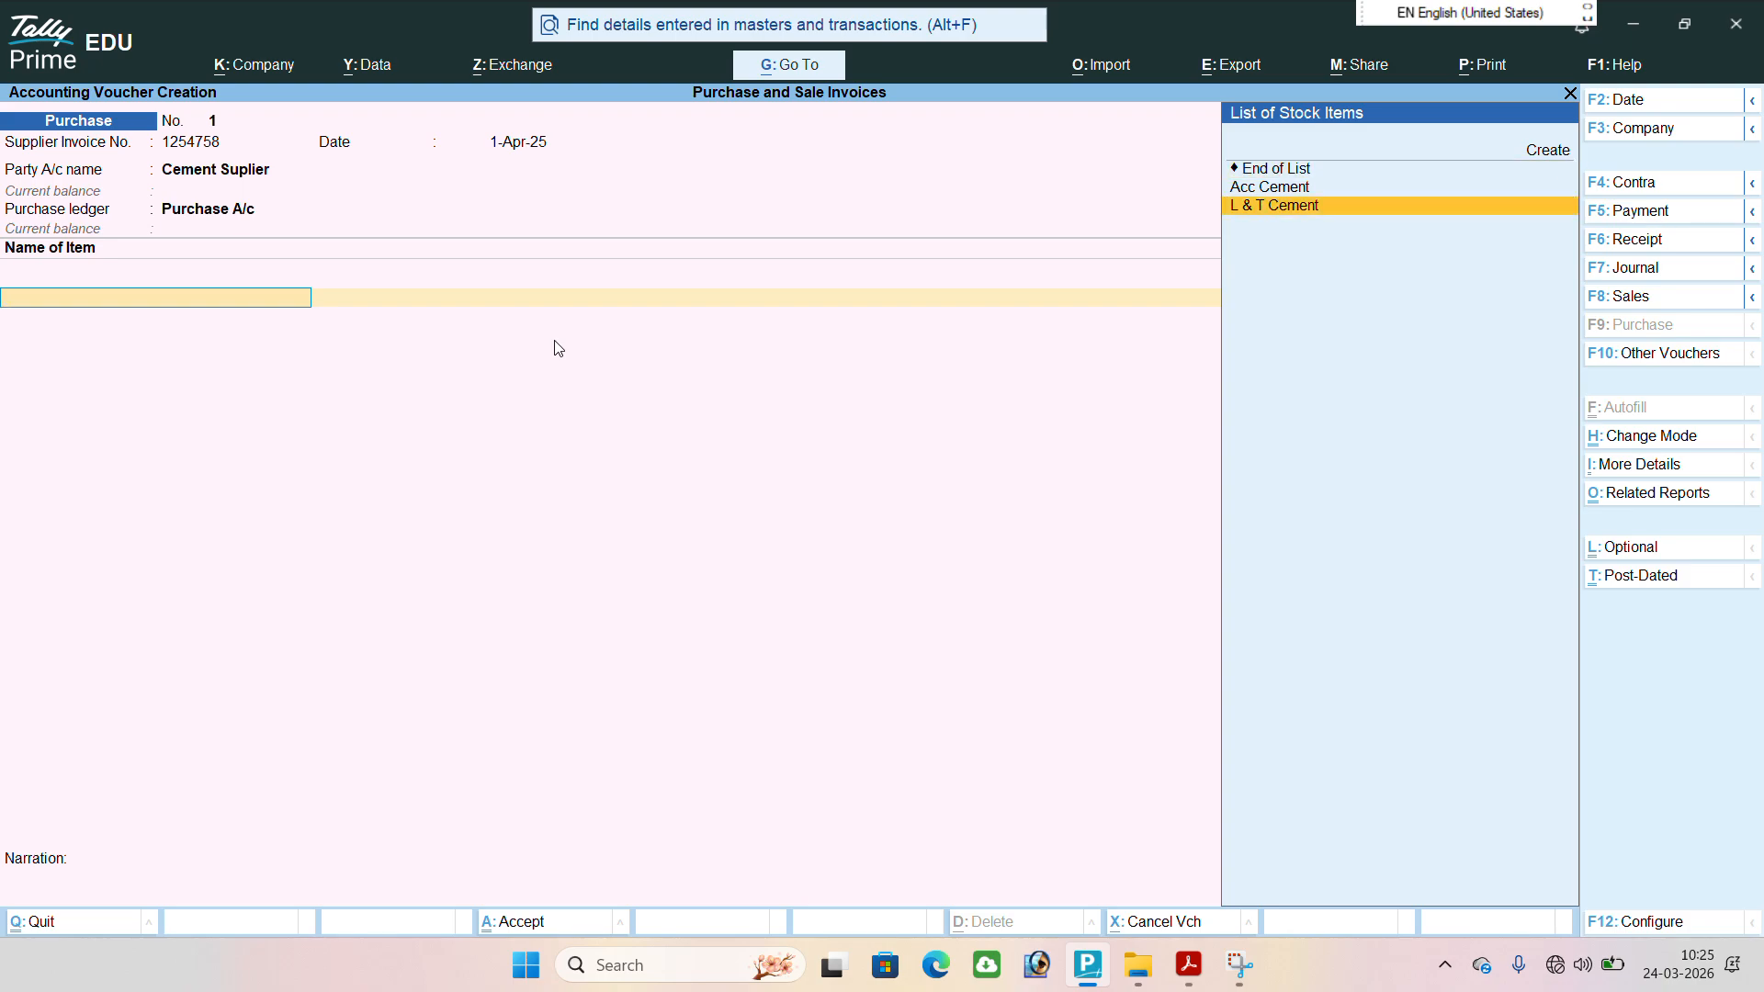
pyautogui.press('Up')
pyautogui.press('Return')
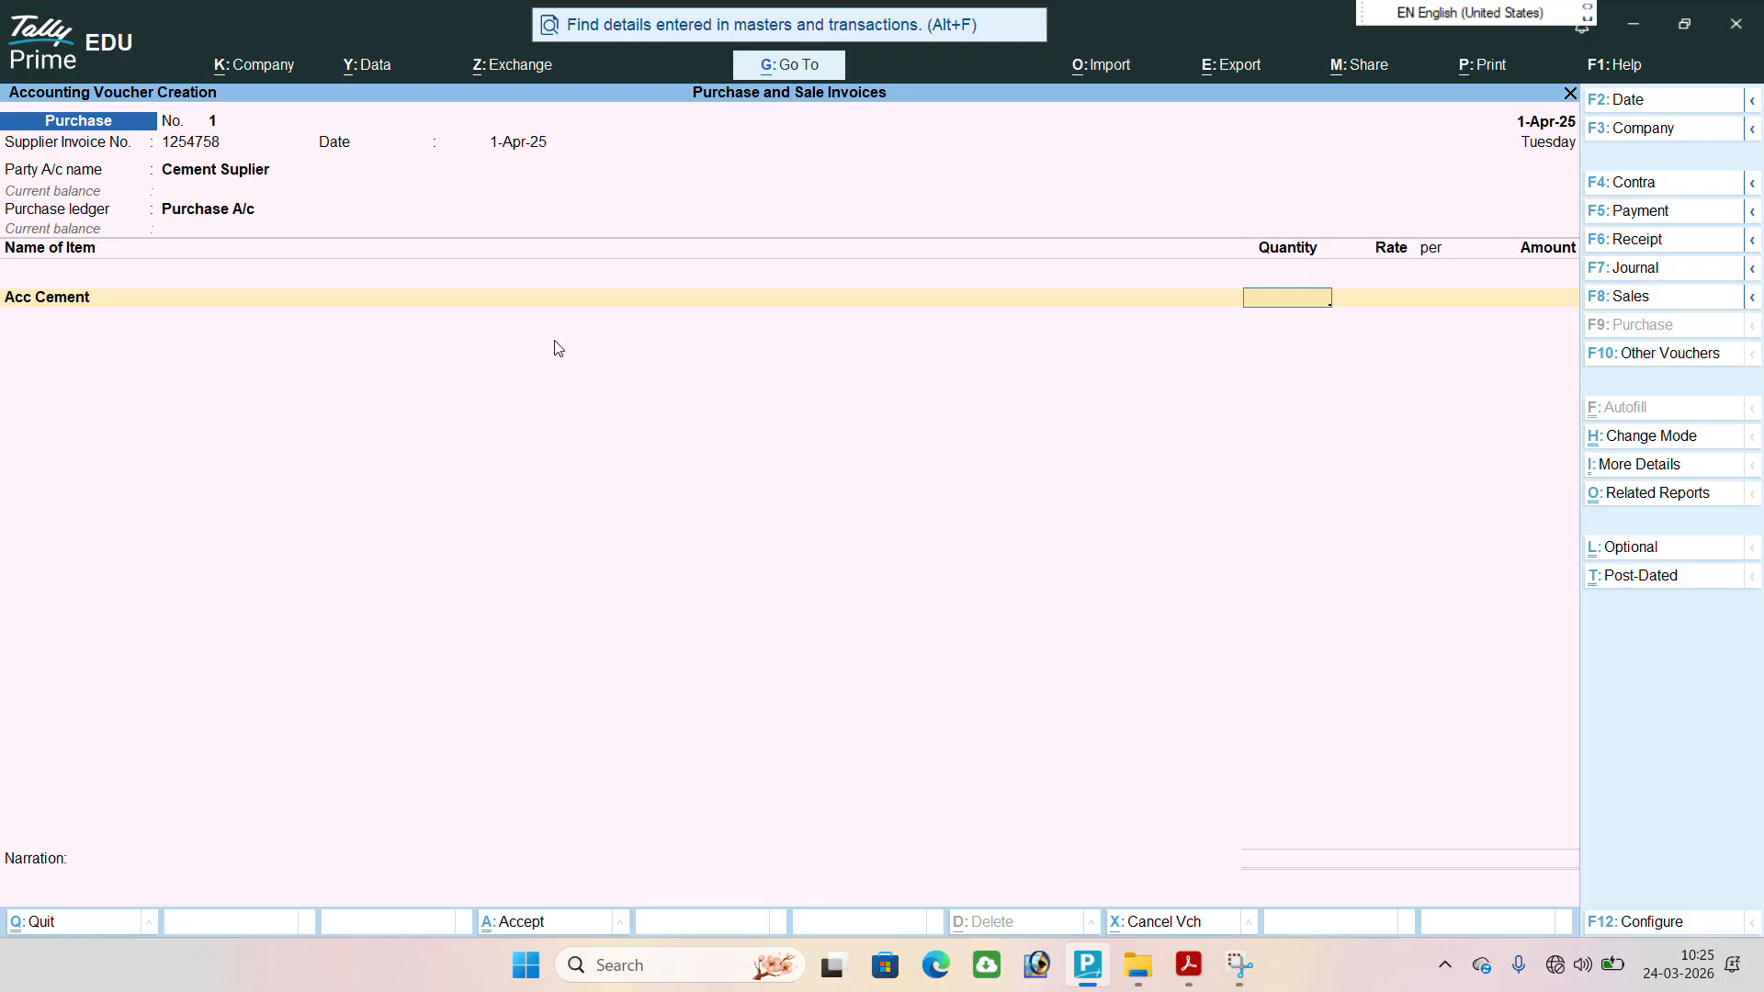
pyautogui.write('500')
pyautogui.press('Return')
pyautogui.write('170')
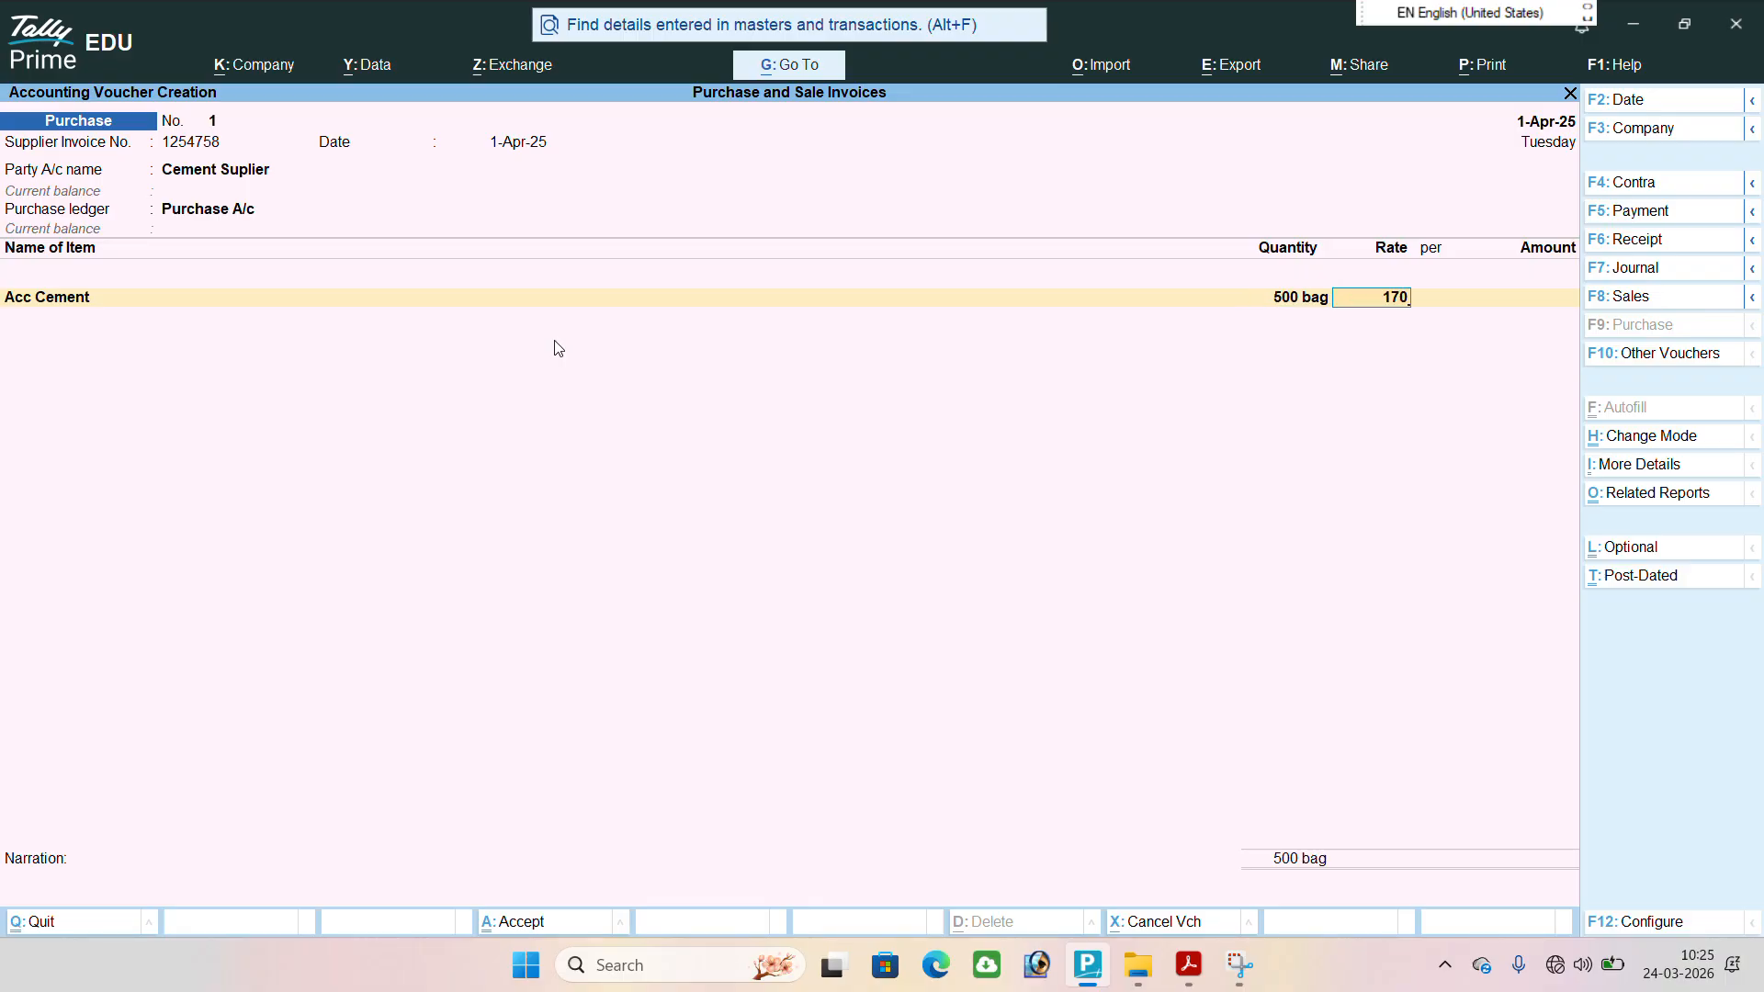
pyautogui.press('Return')
pyautogui.press('Return')
pyautogui.press('Return')
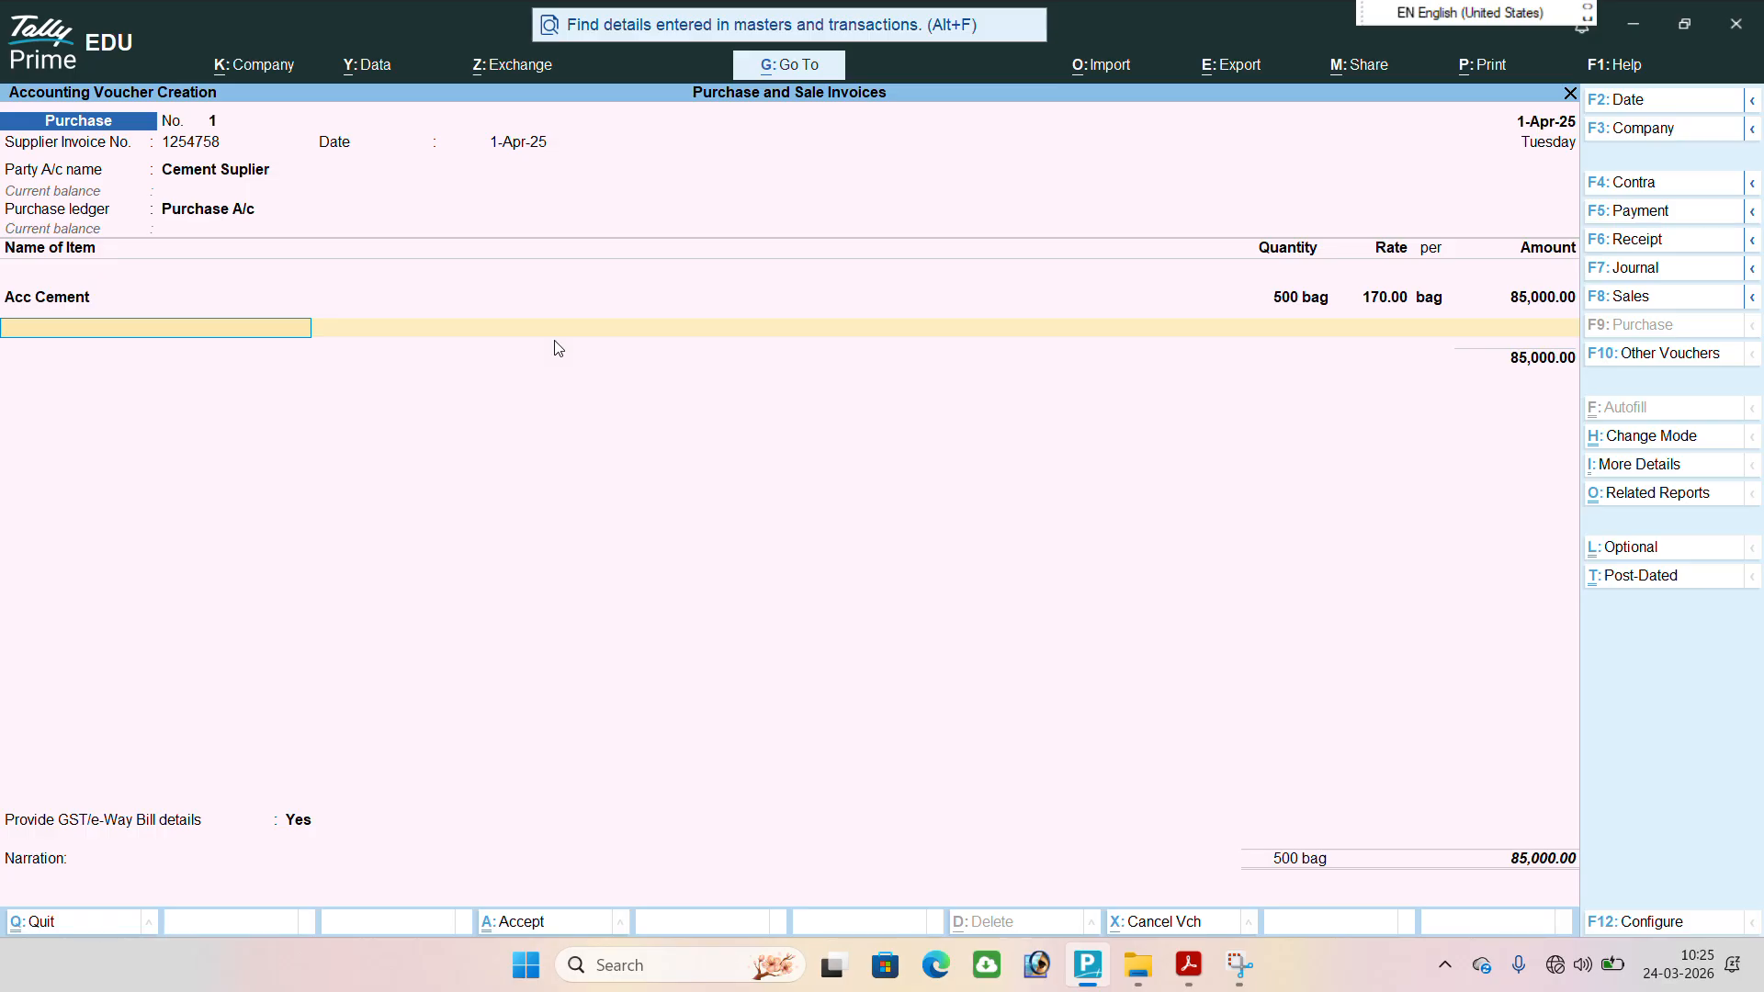
# Add the item L & T Cement with a quantity of 500 bags at a rate of 170 per bag.
pyautogui.write('L')
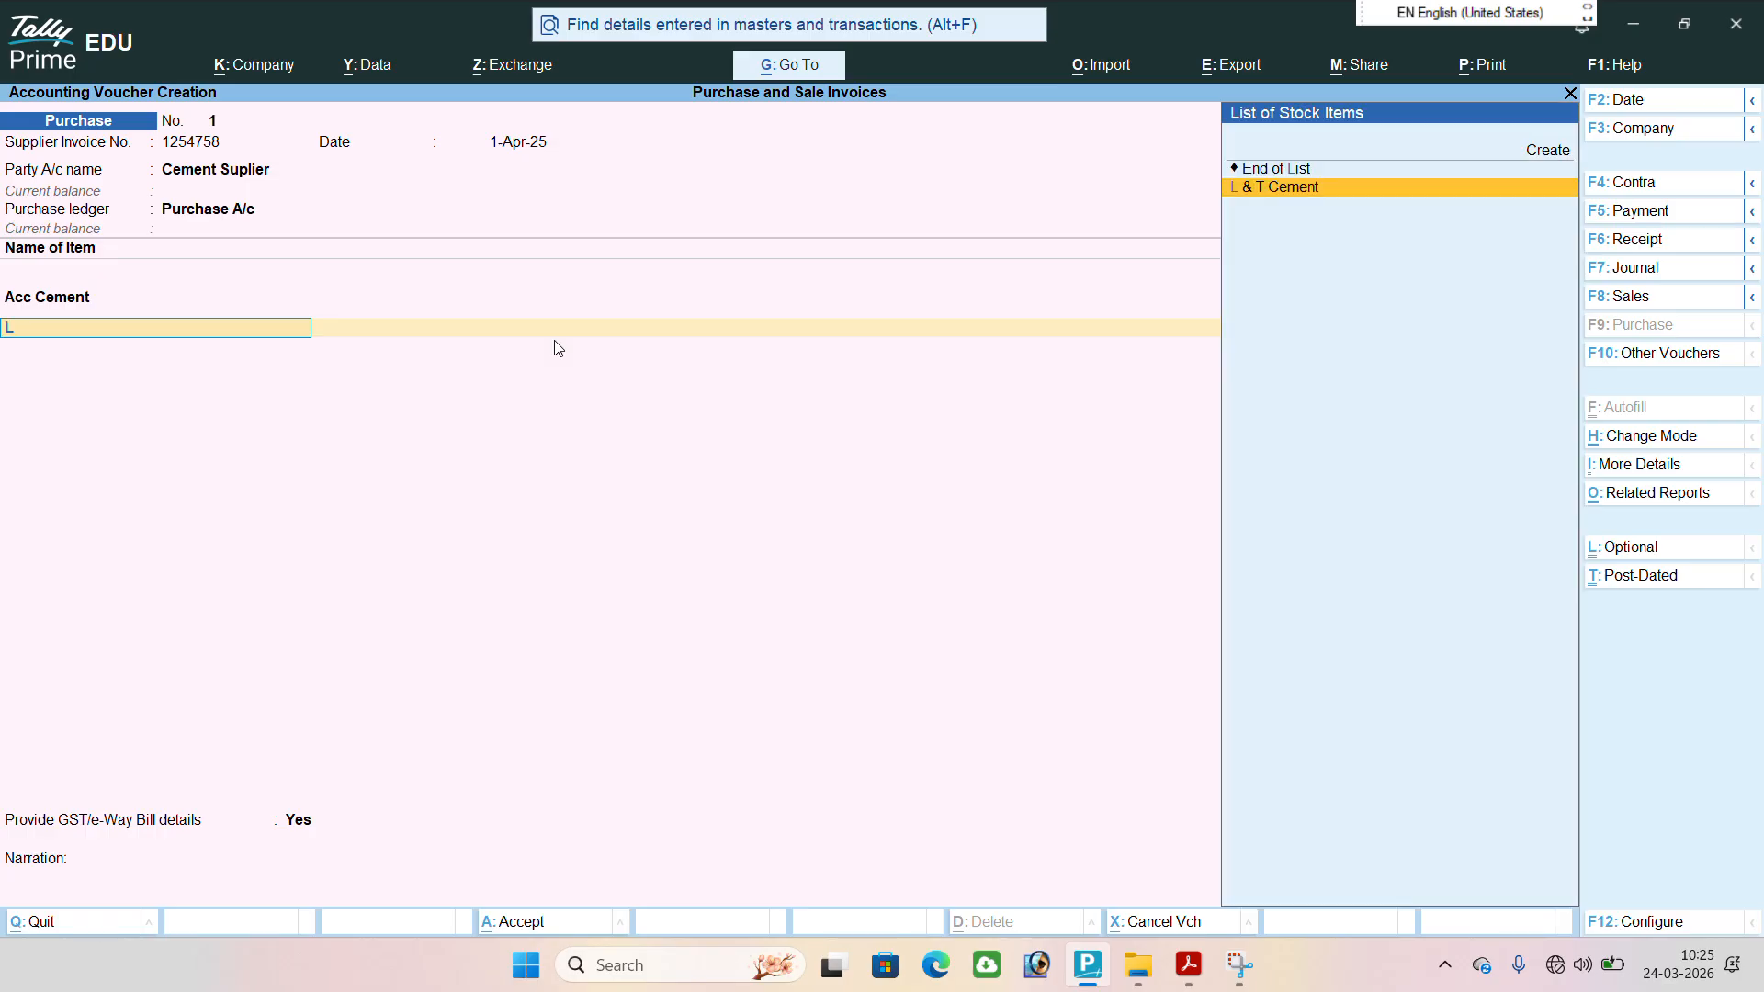
pyautogui.press('Return')
pyautogui.write('500')
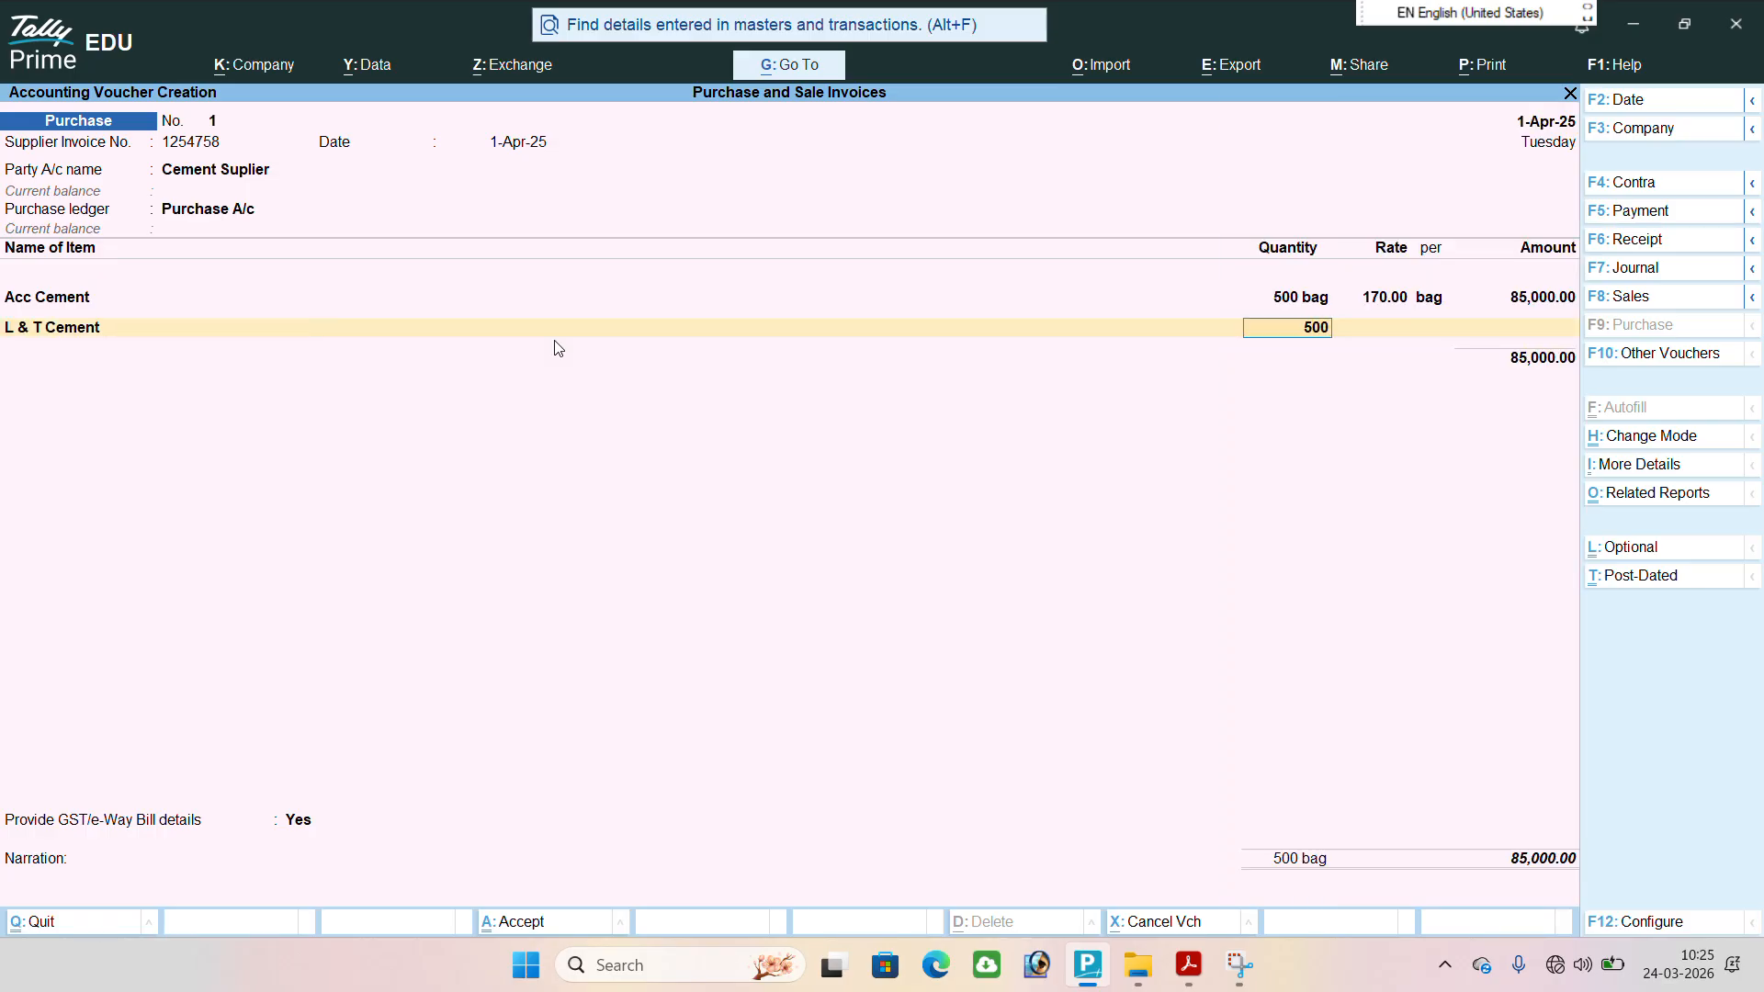
pyautogui.press('Return')
pyautogui.write('170')
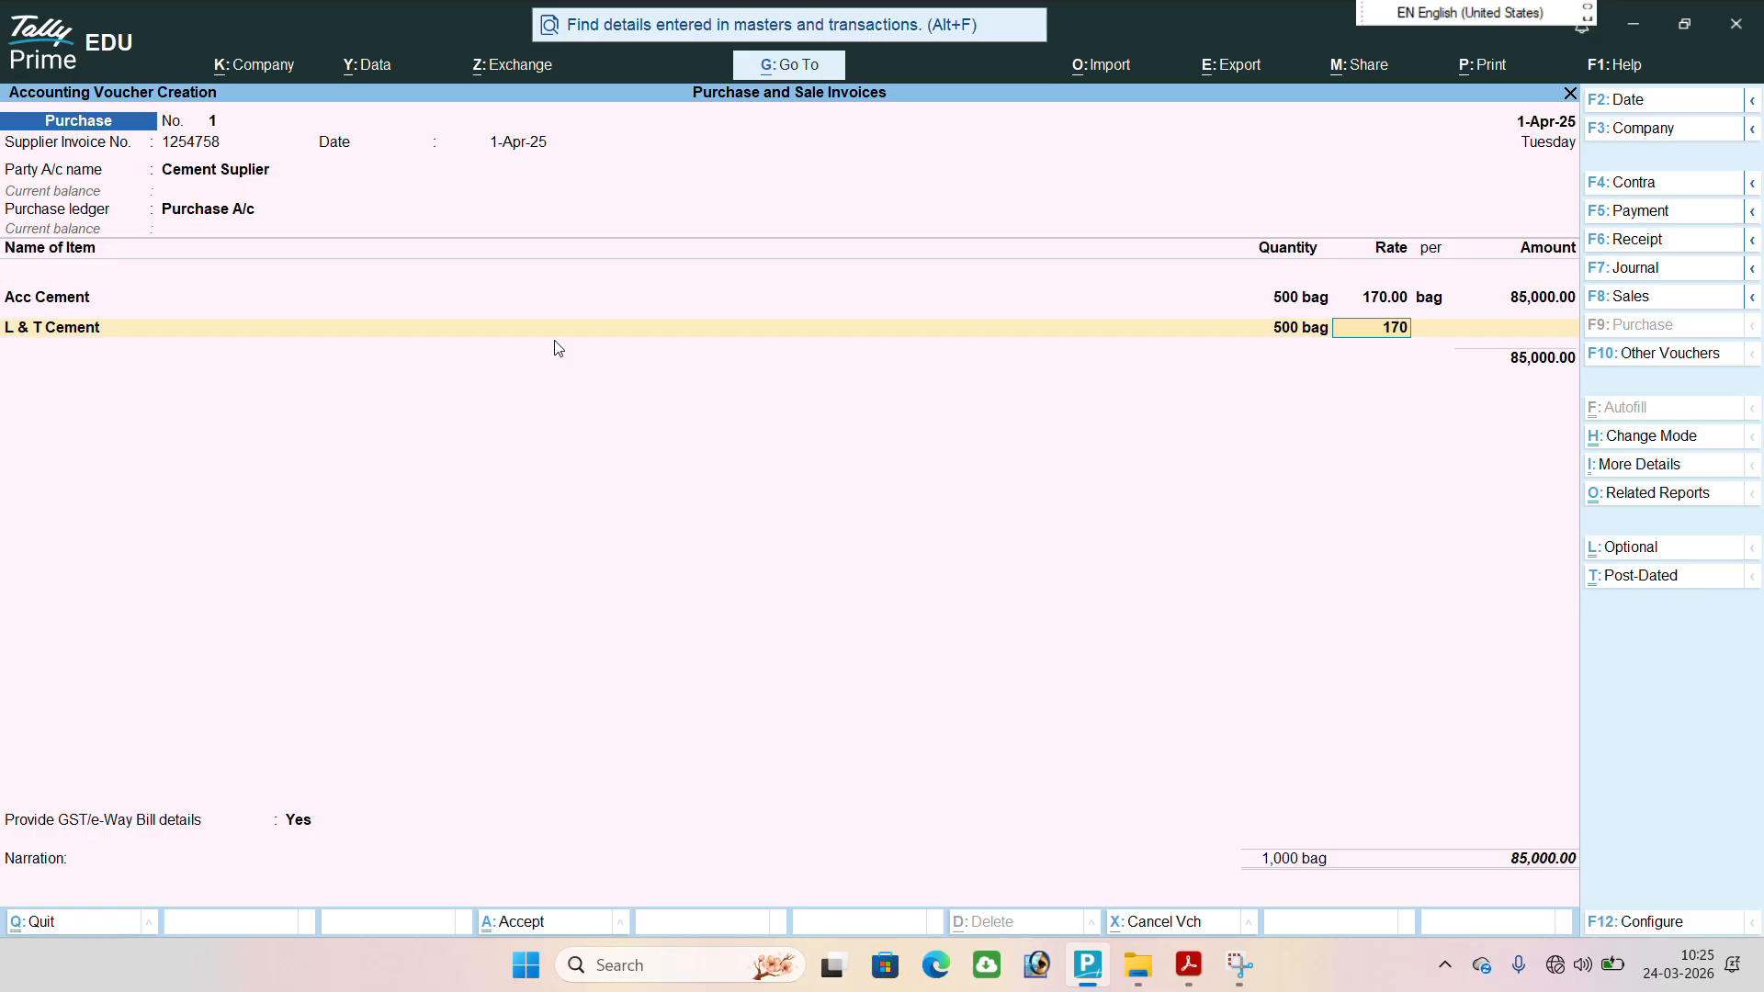
pyautogui.write('\\')
pyautogui.press('BackSpace')
pyautogui.press('Return')
pyautogui.press('Return')
pyautogui.press('Return')
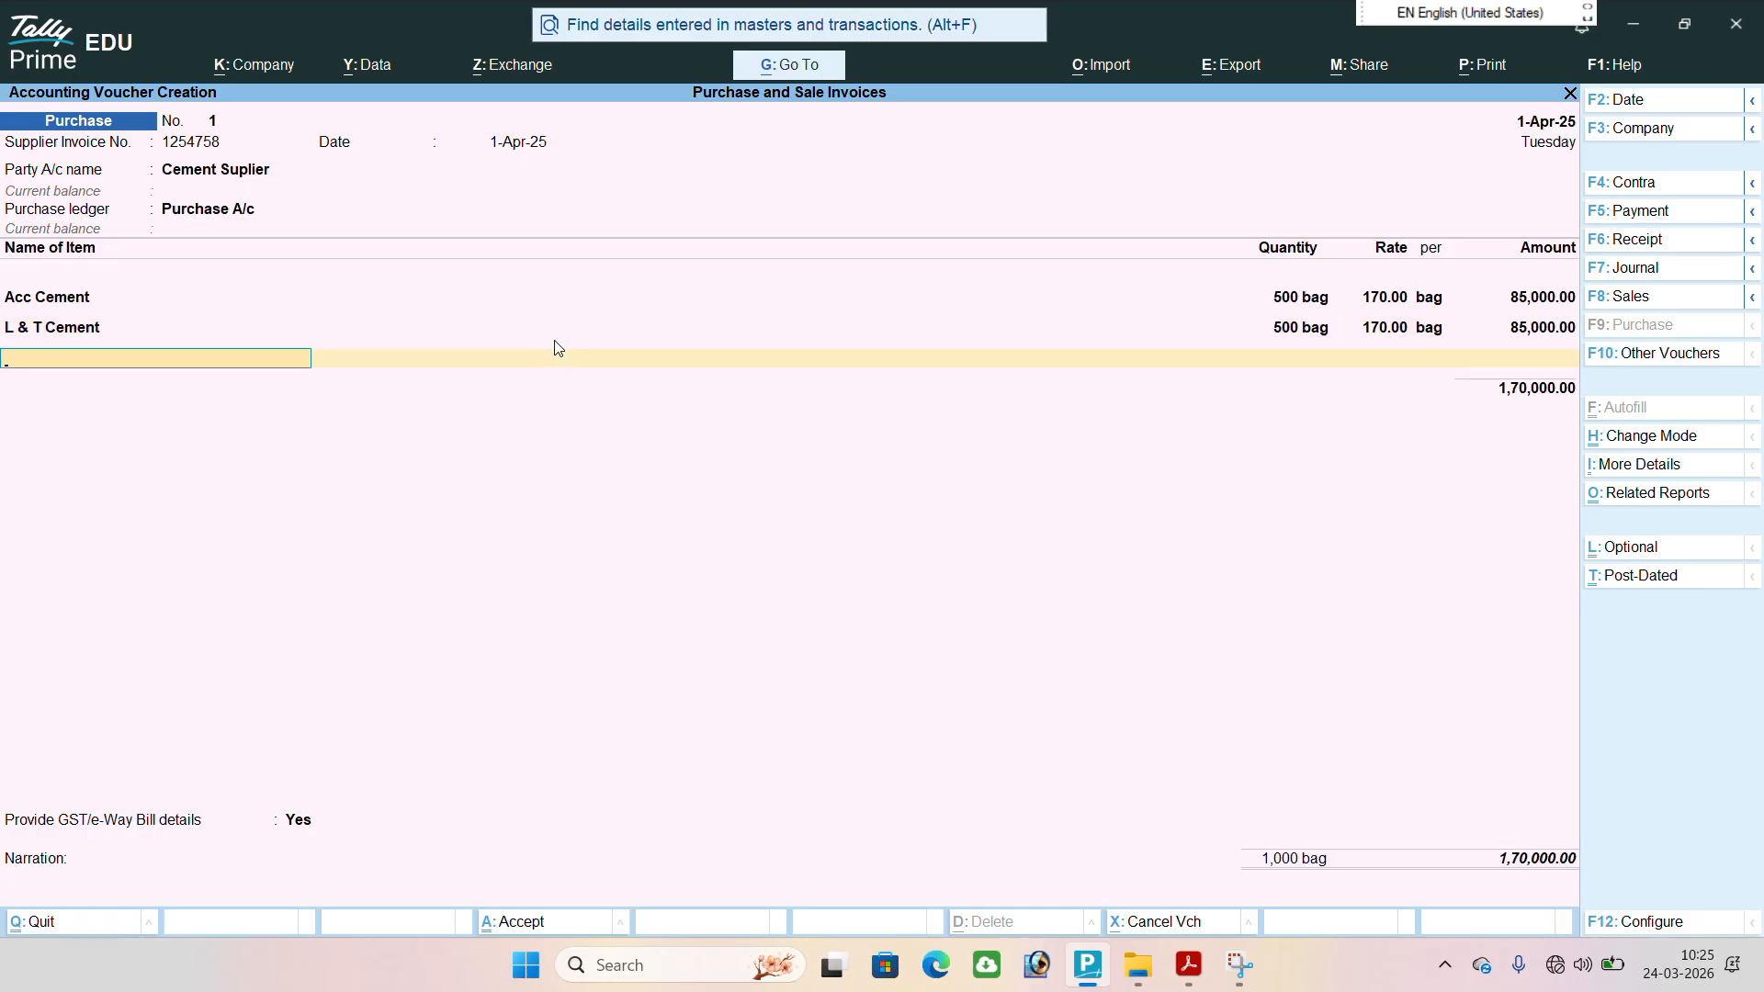
# End the item list and set Provide GST/e-Way Bill details to No.
pyautogui.press('Return')
pyautogui.press('Return')
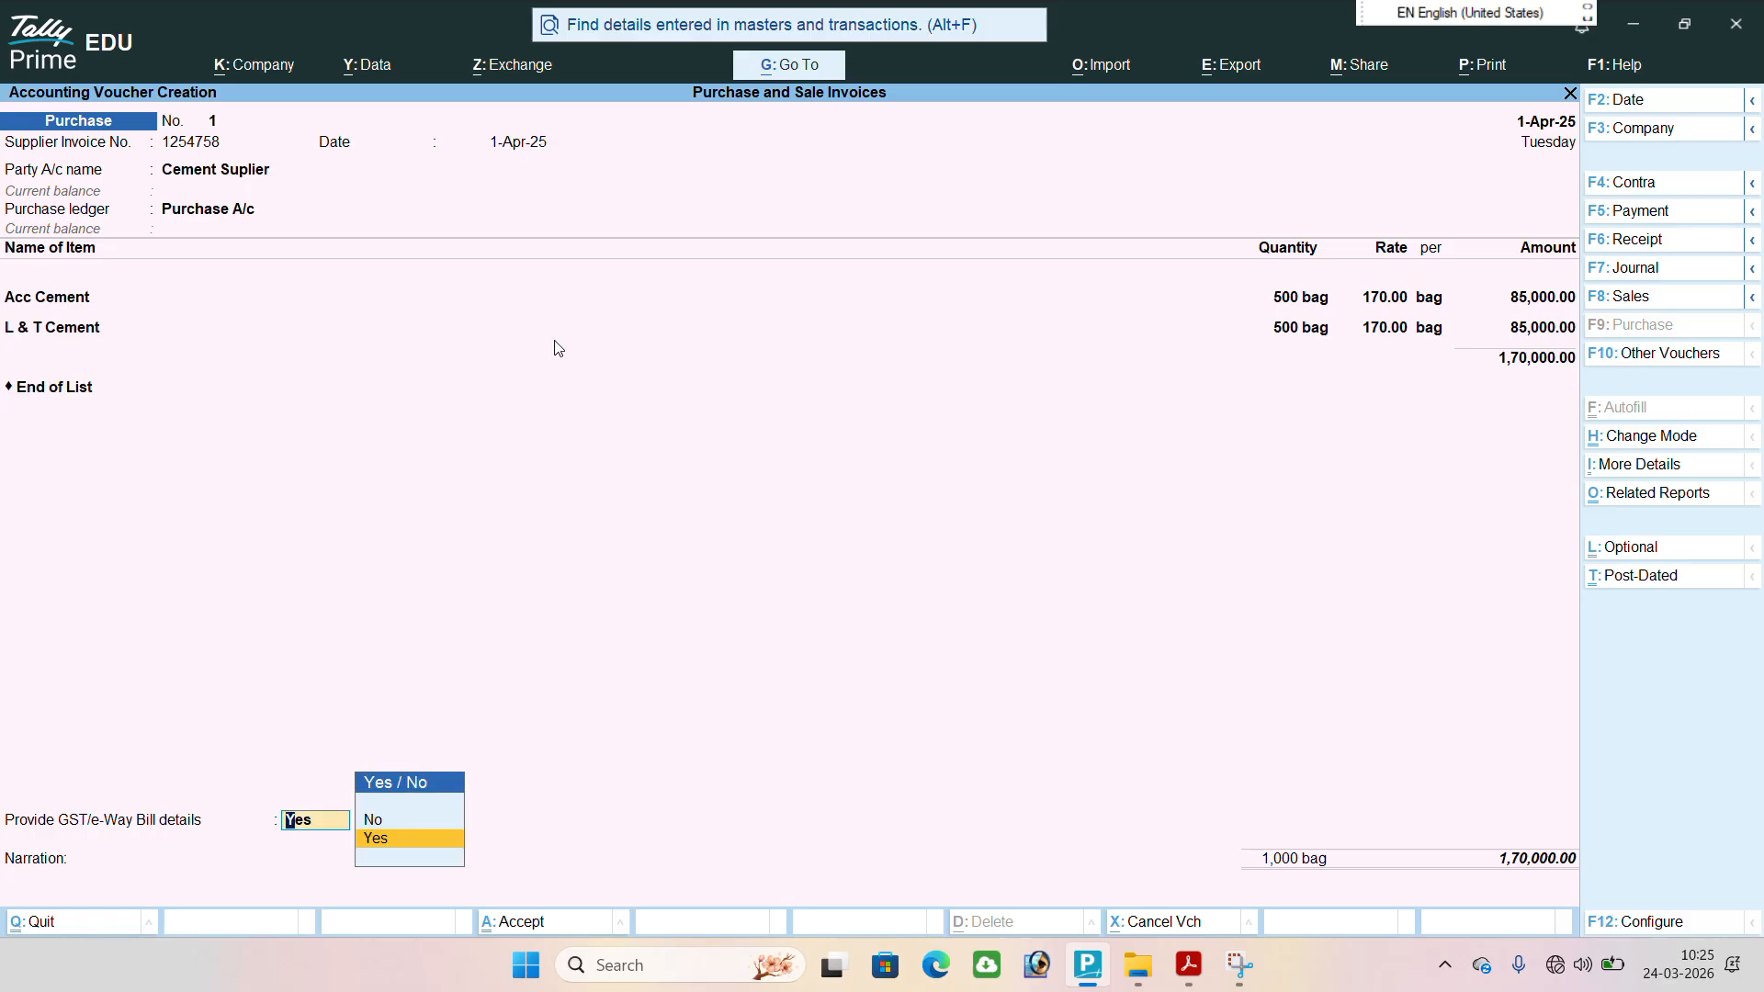
pyautogui.press('Up')
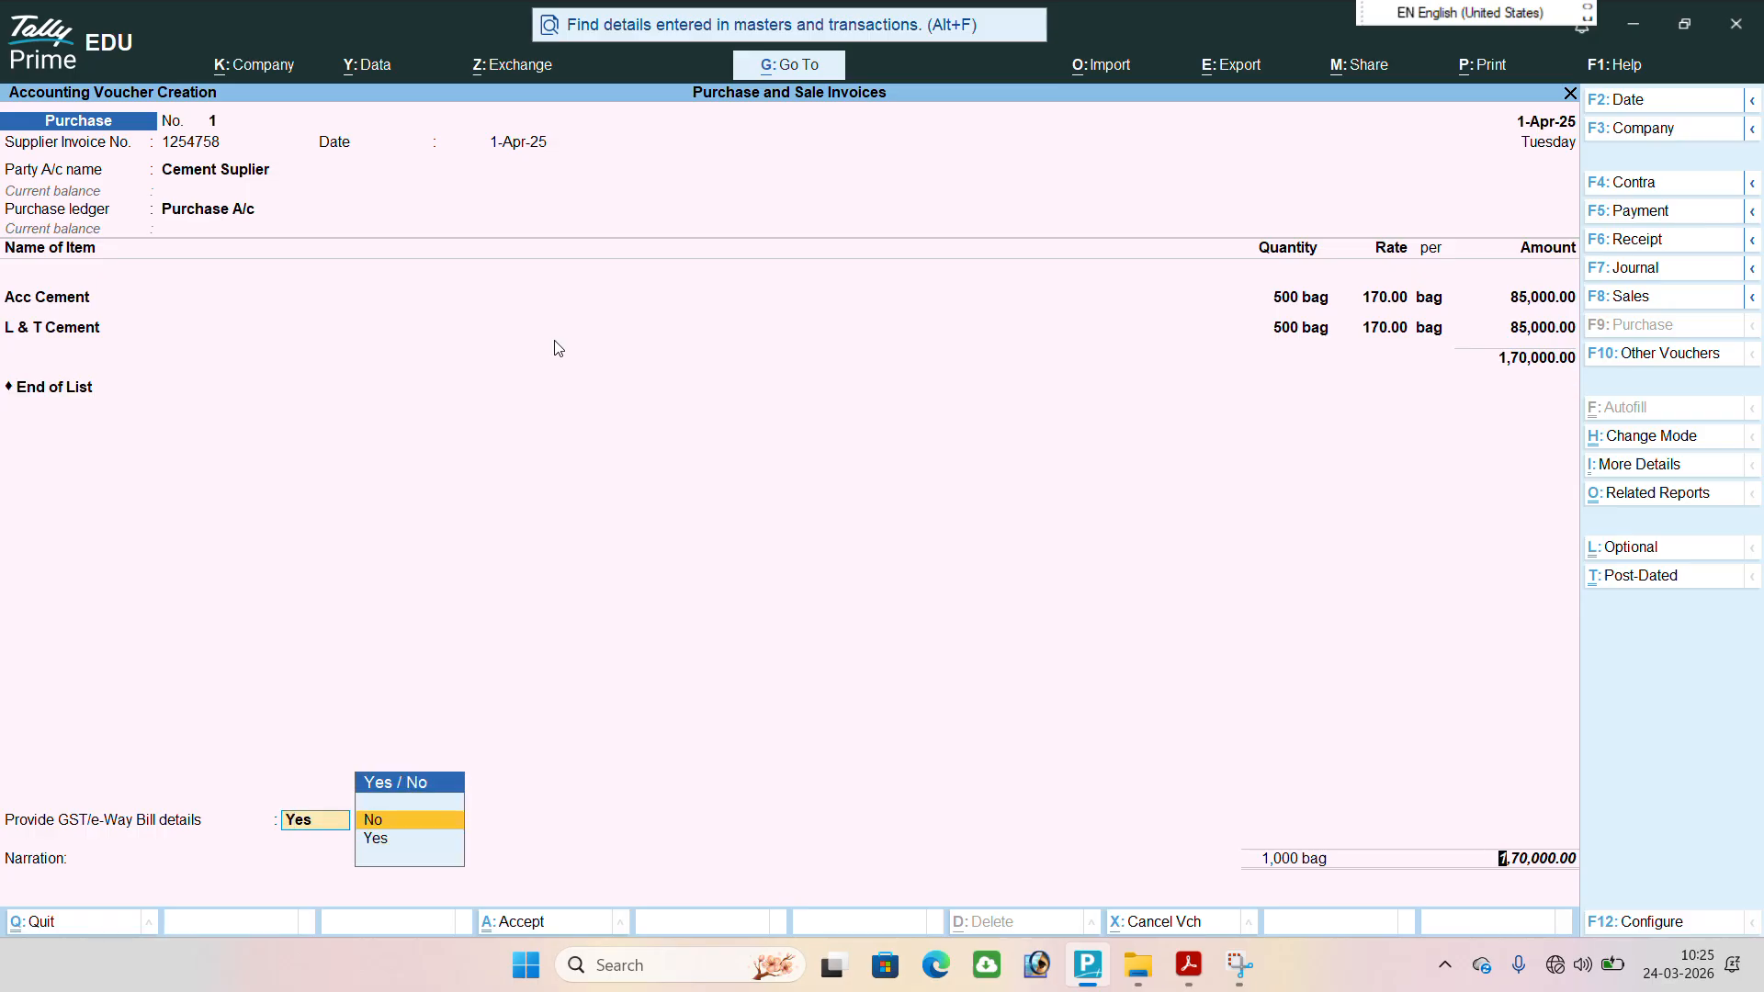
pyautogui.press('Return')
# Record the bill as New Ref under the supplier invoice number with no due date, and save the purchase voucher without a narration.
pyautogui.press('Return')
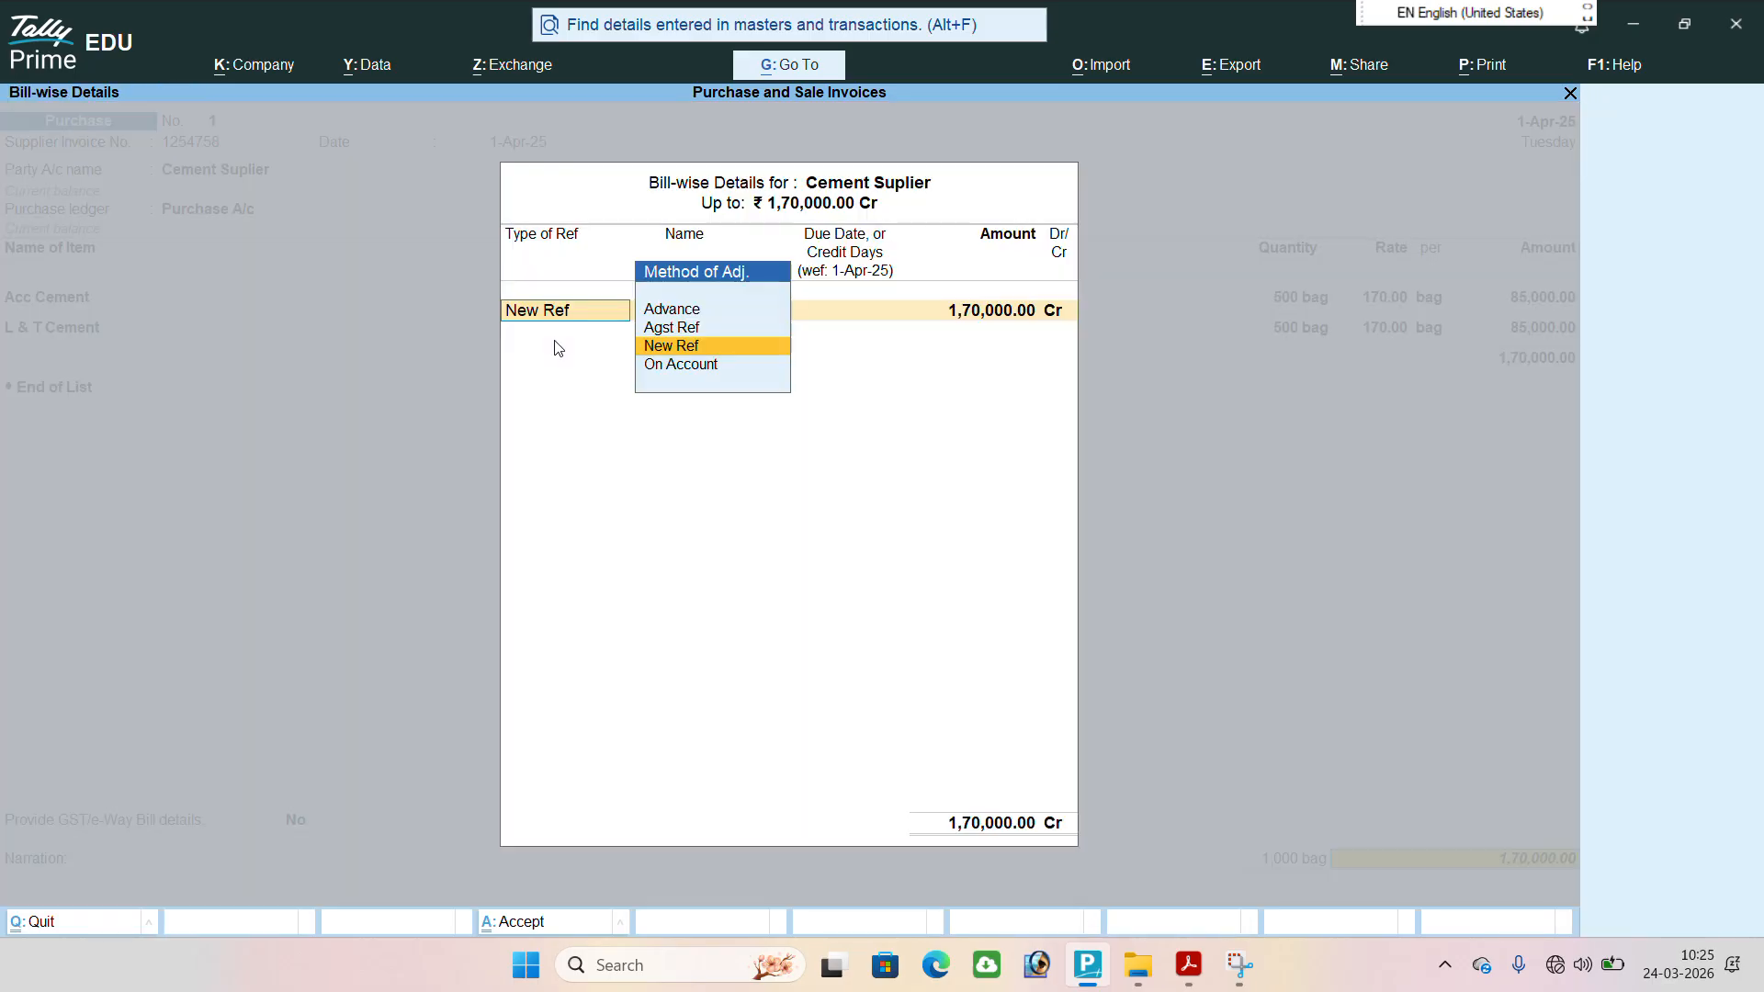
pyautogui.press('Return')
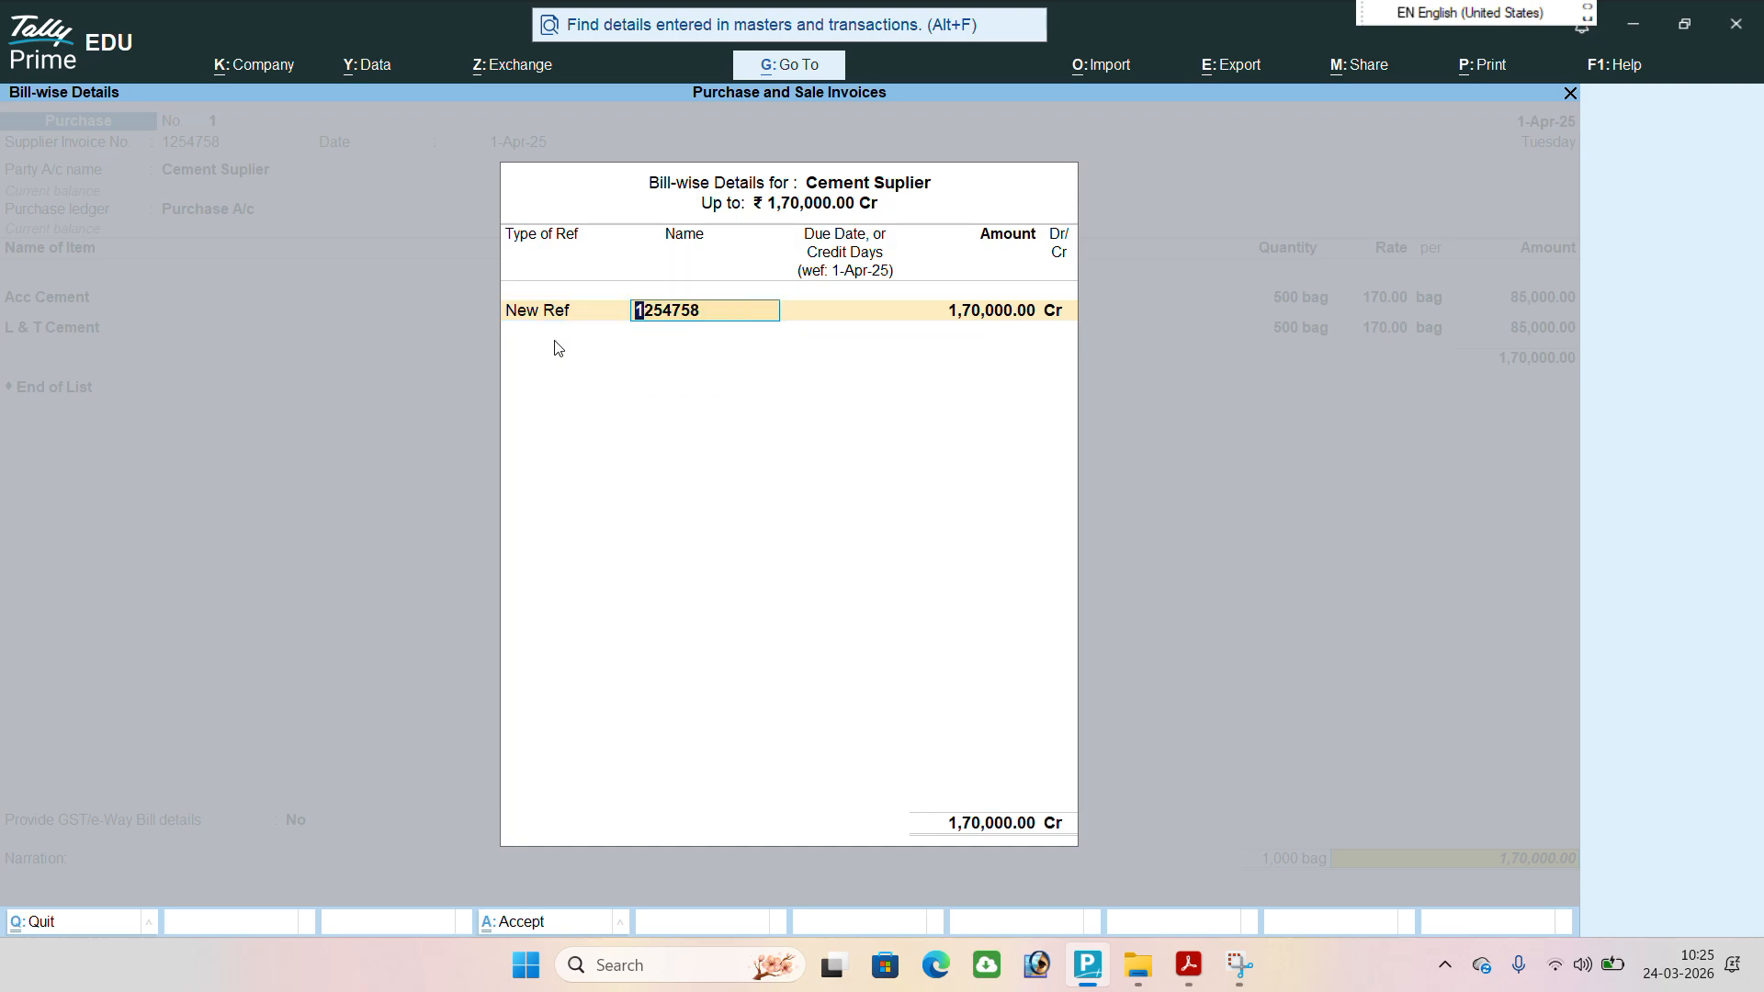
pyautogui.press('BackSpace')
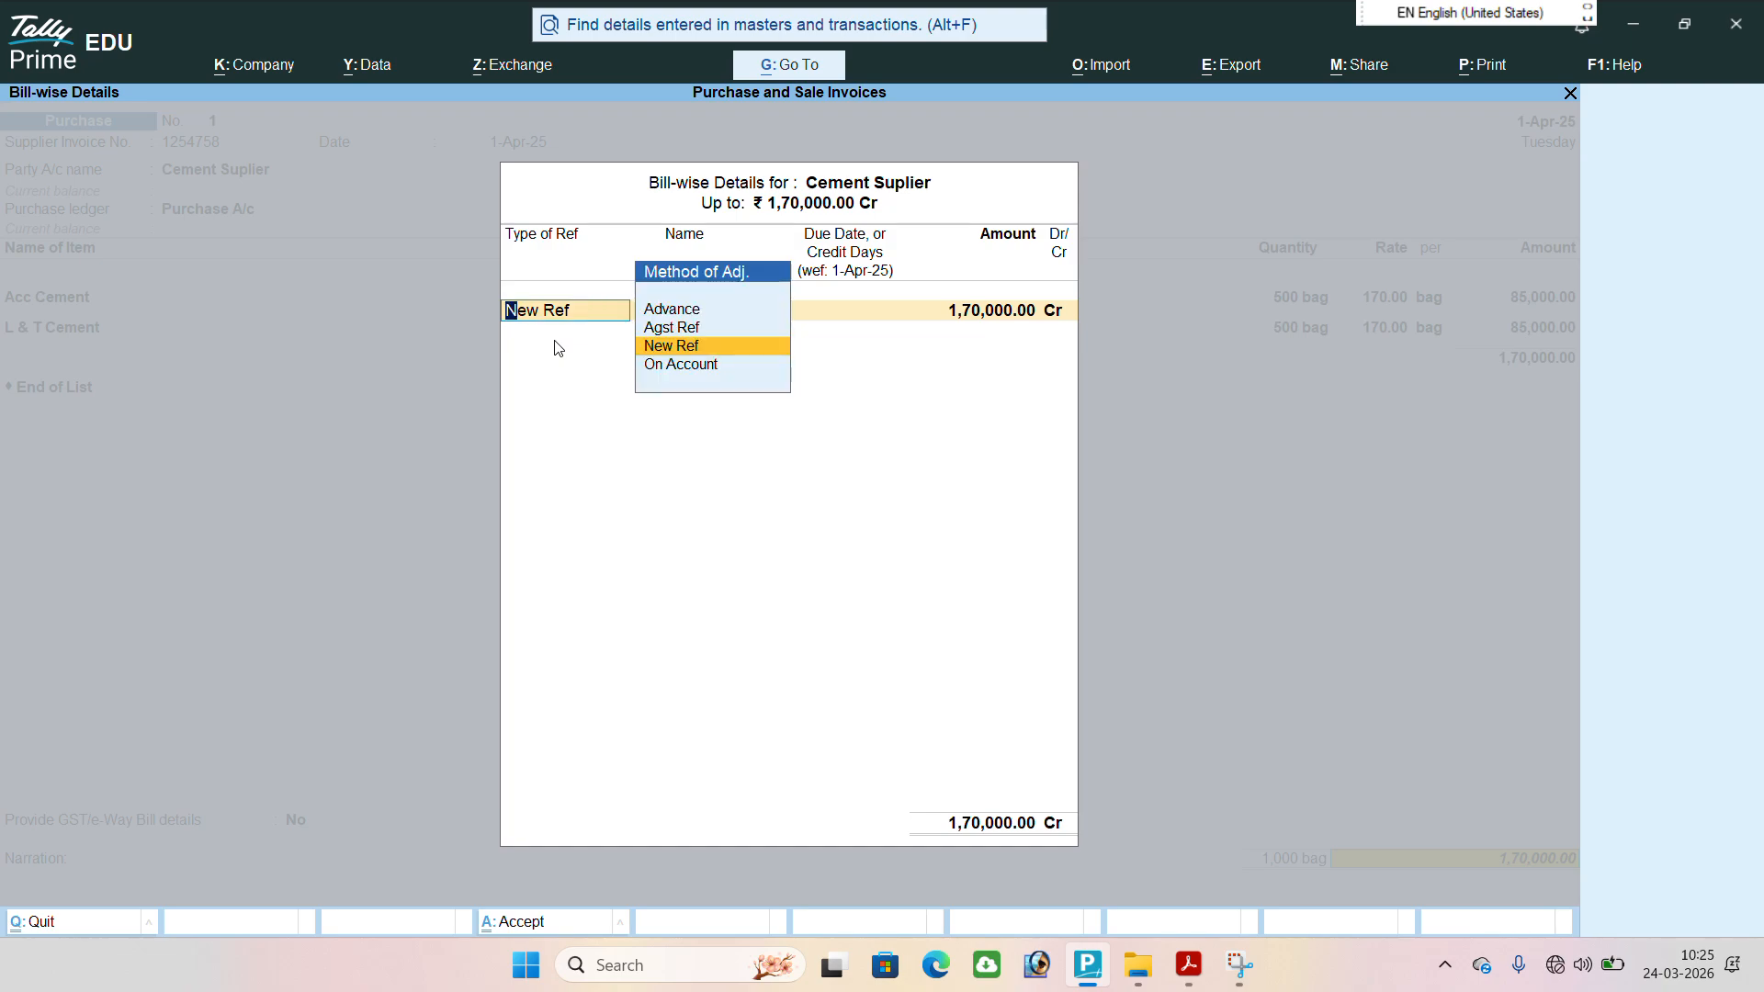
pyautogui.press('Return')
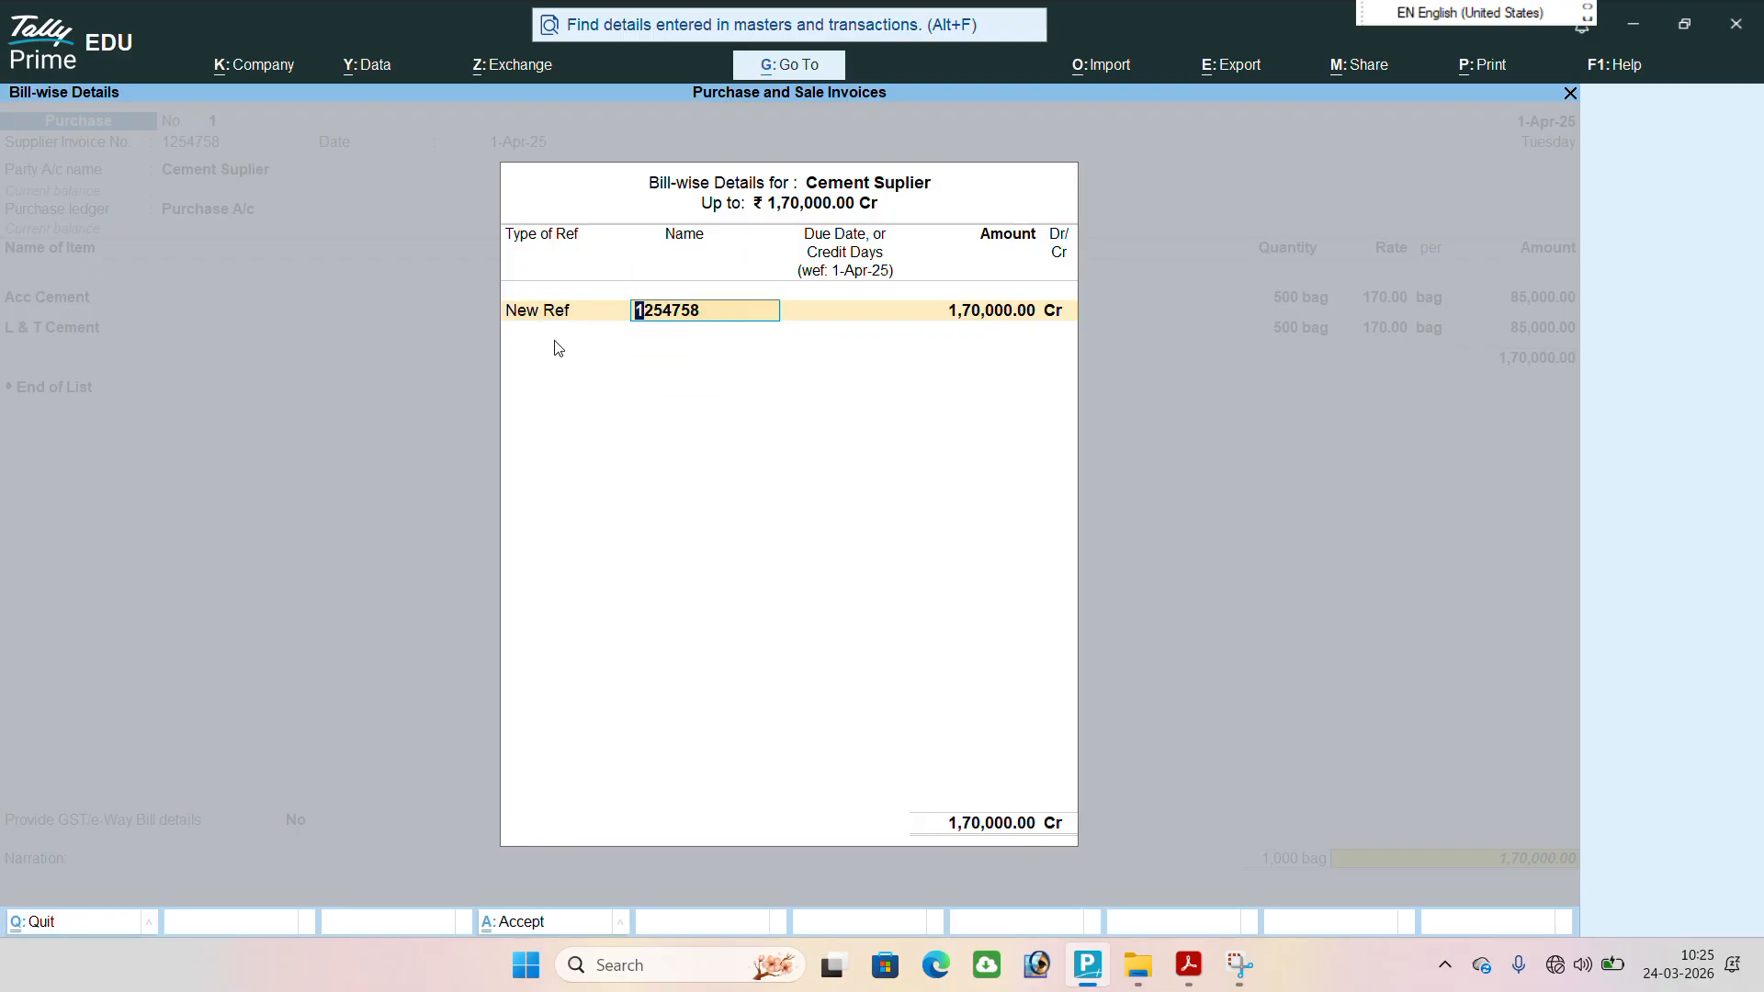
pyautogui.press('Return')
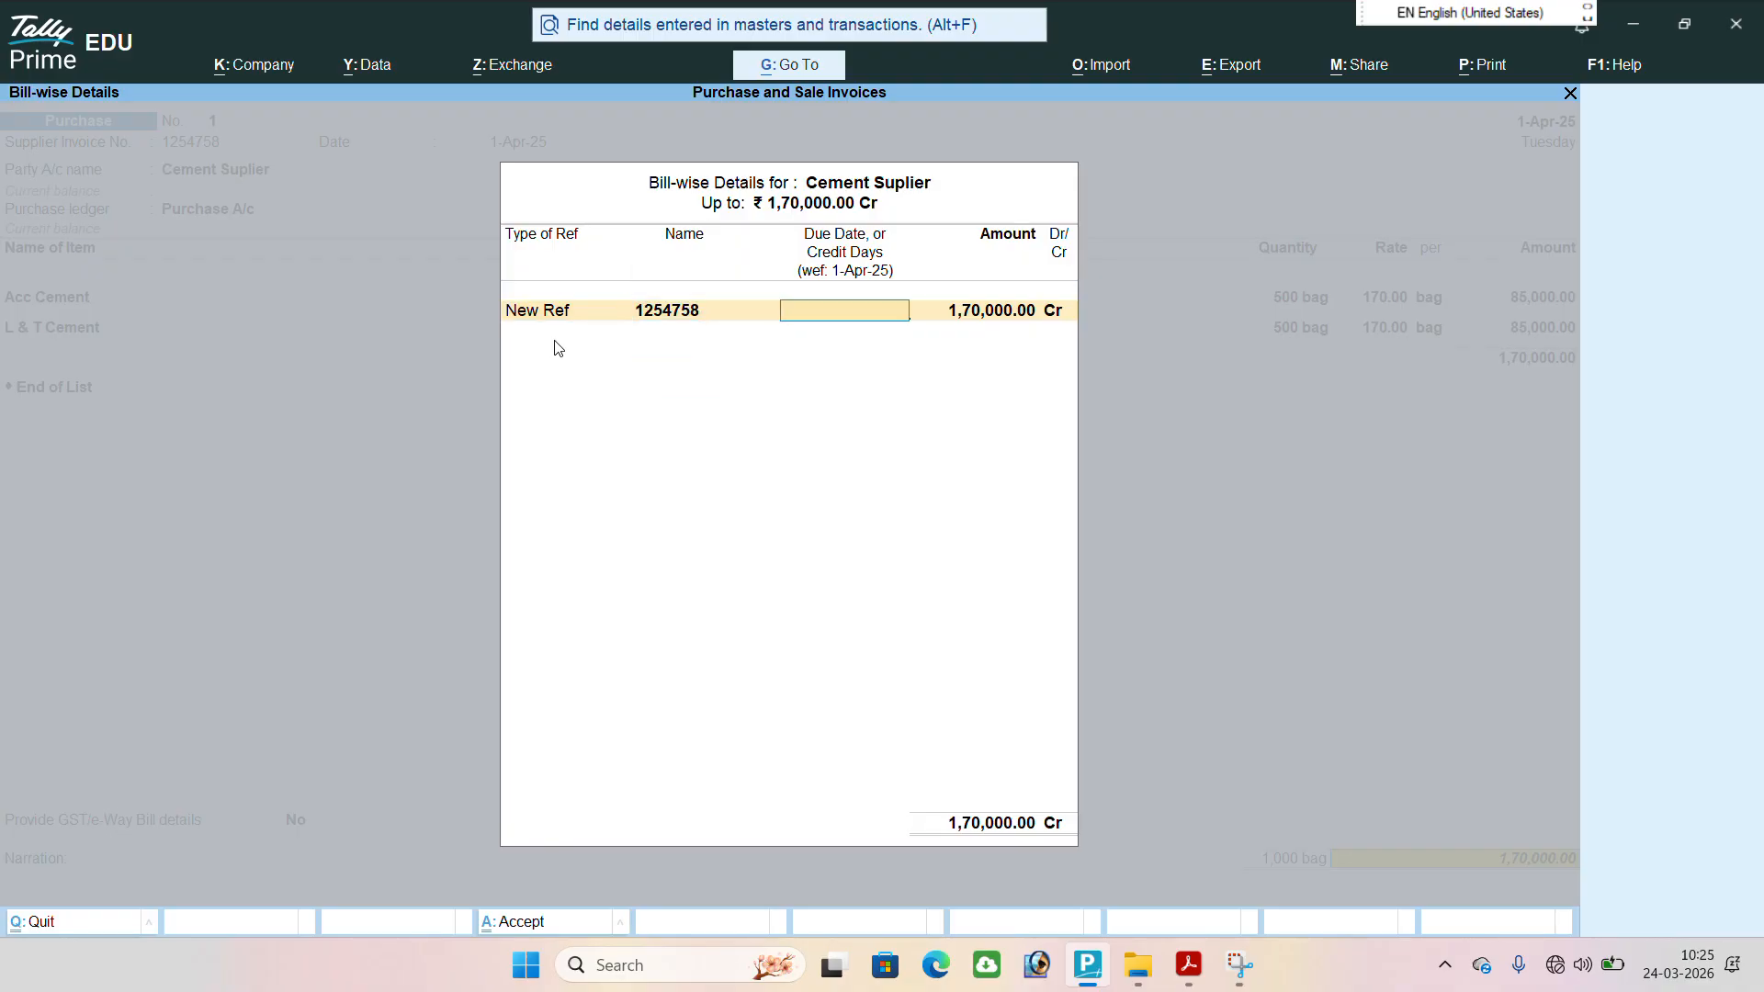
pyautogui.press('Return')
pyautogui.press('Return')
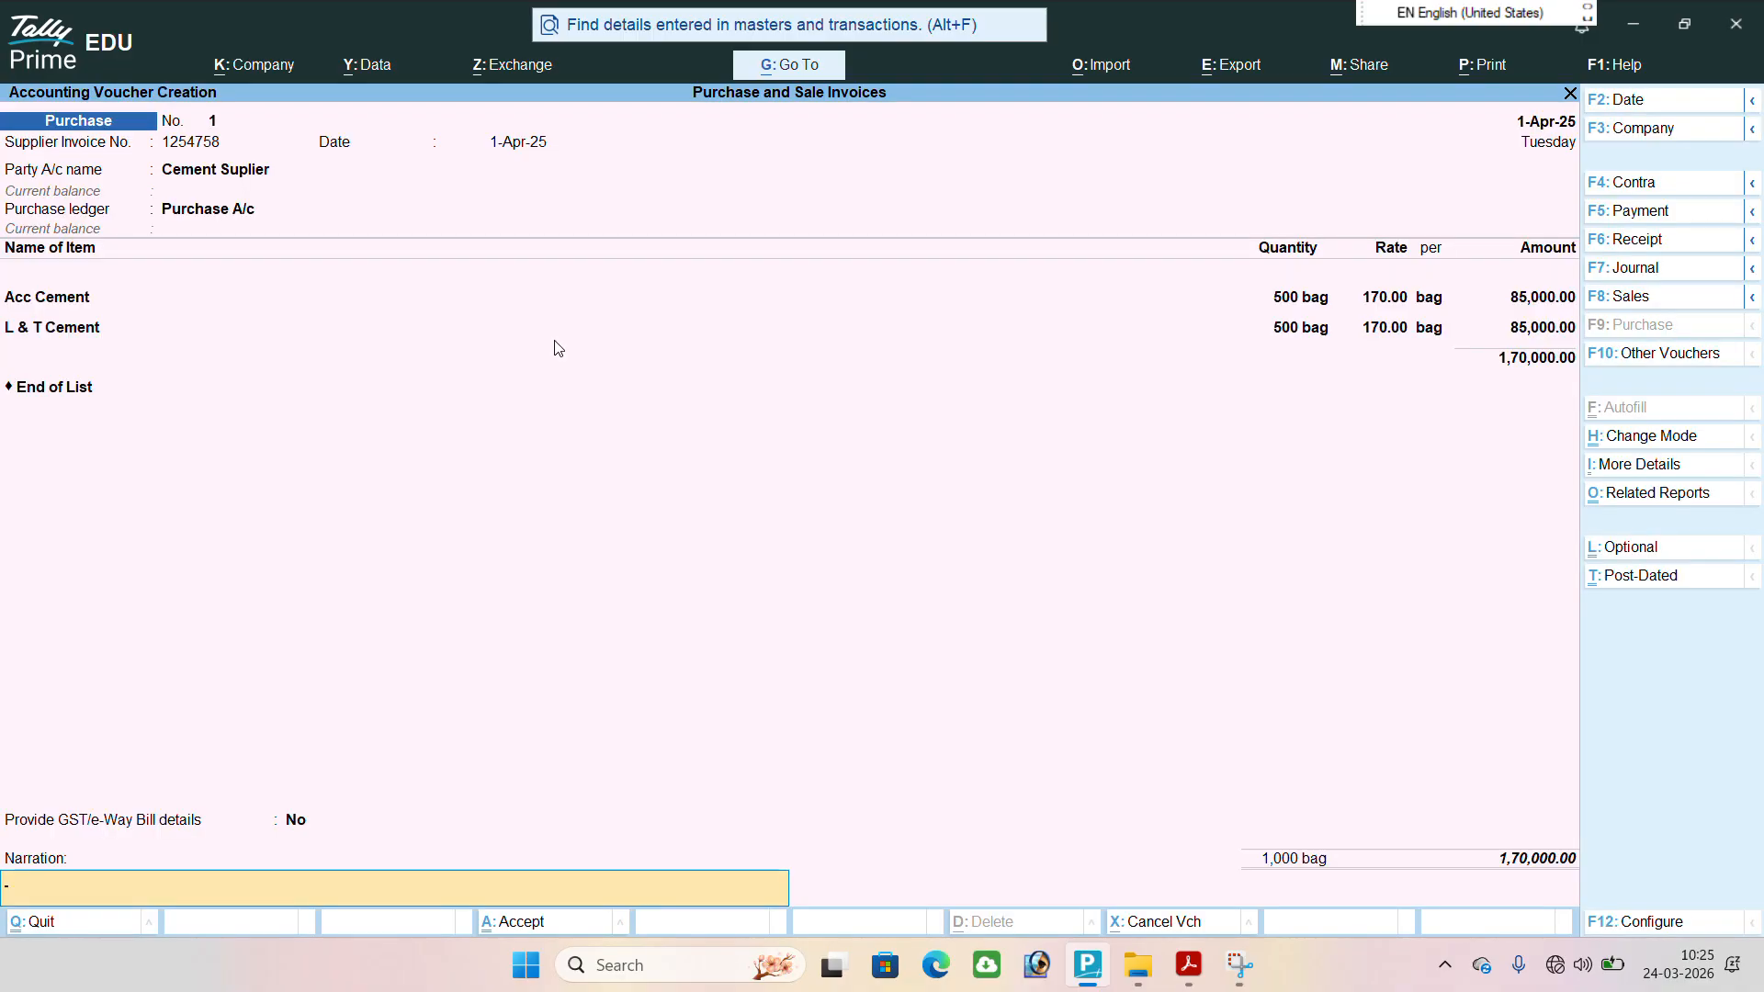
pyautogui.press('Return')
pyautogui.press('Return')
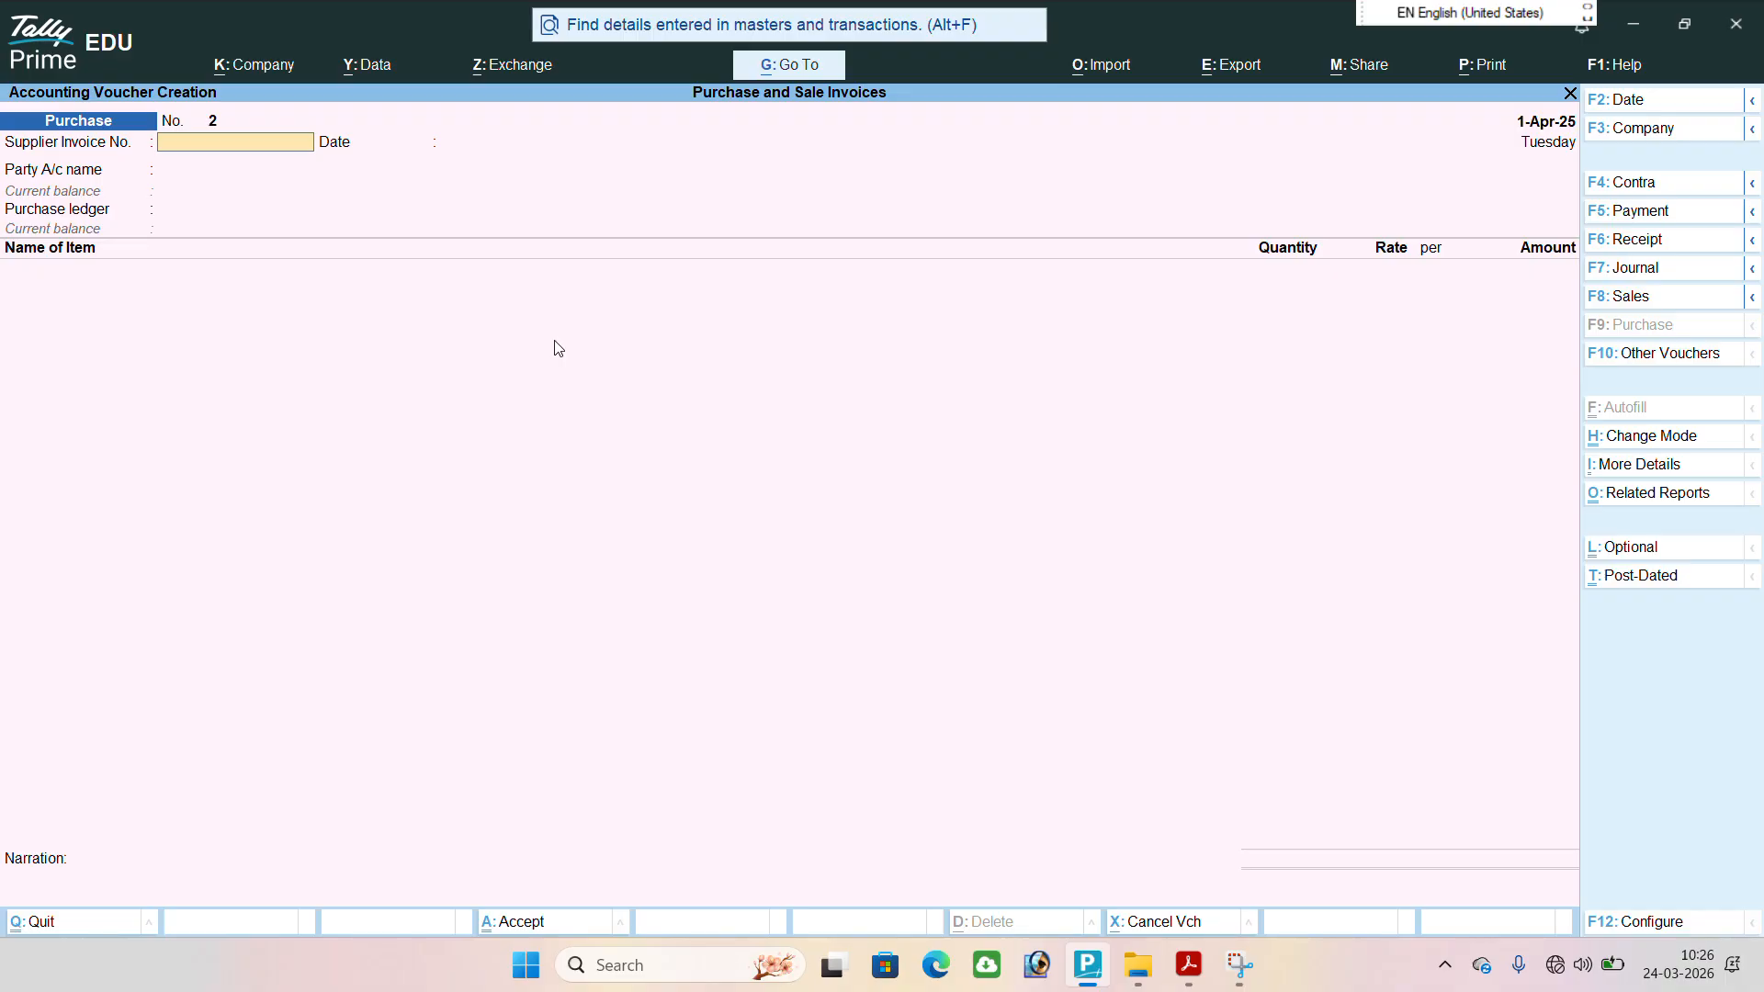
# Start a sales voucher, look up the credit sale to Solid Construction in tally prime notes.pdf, and return to TallyPrime.
pyautogui.press('F8')
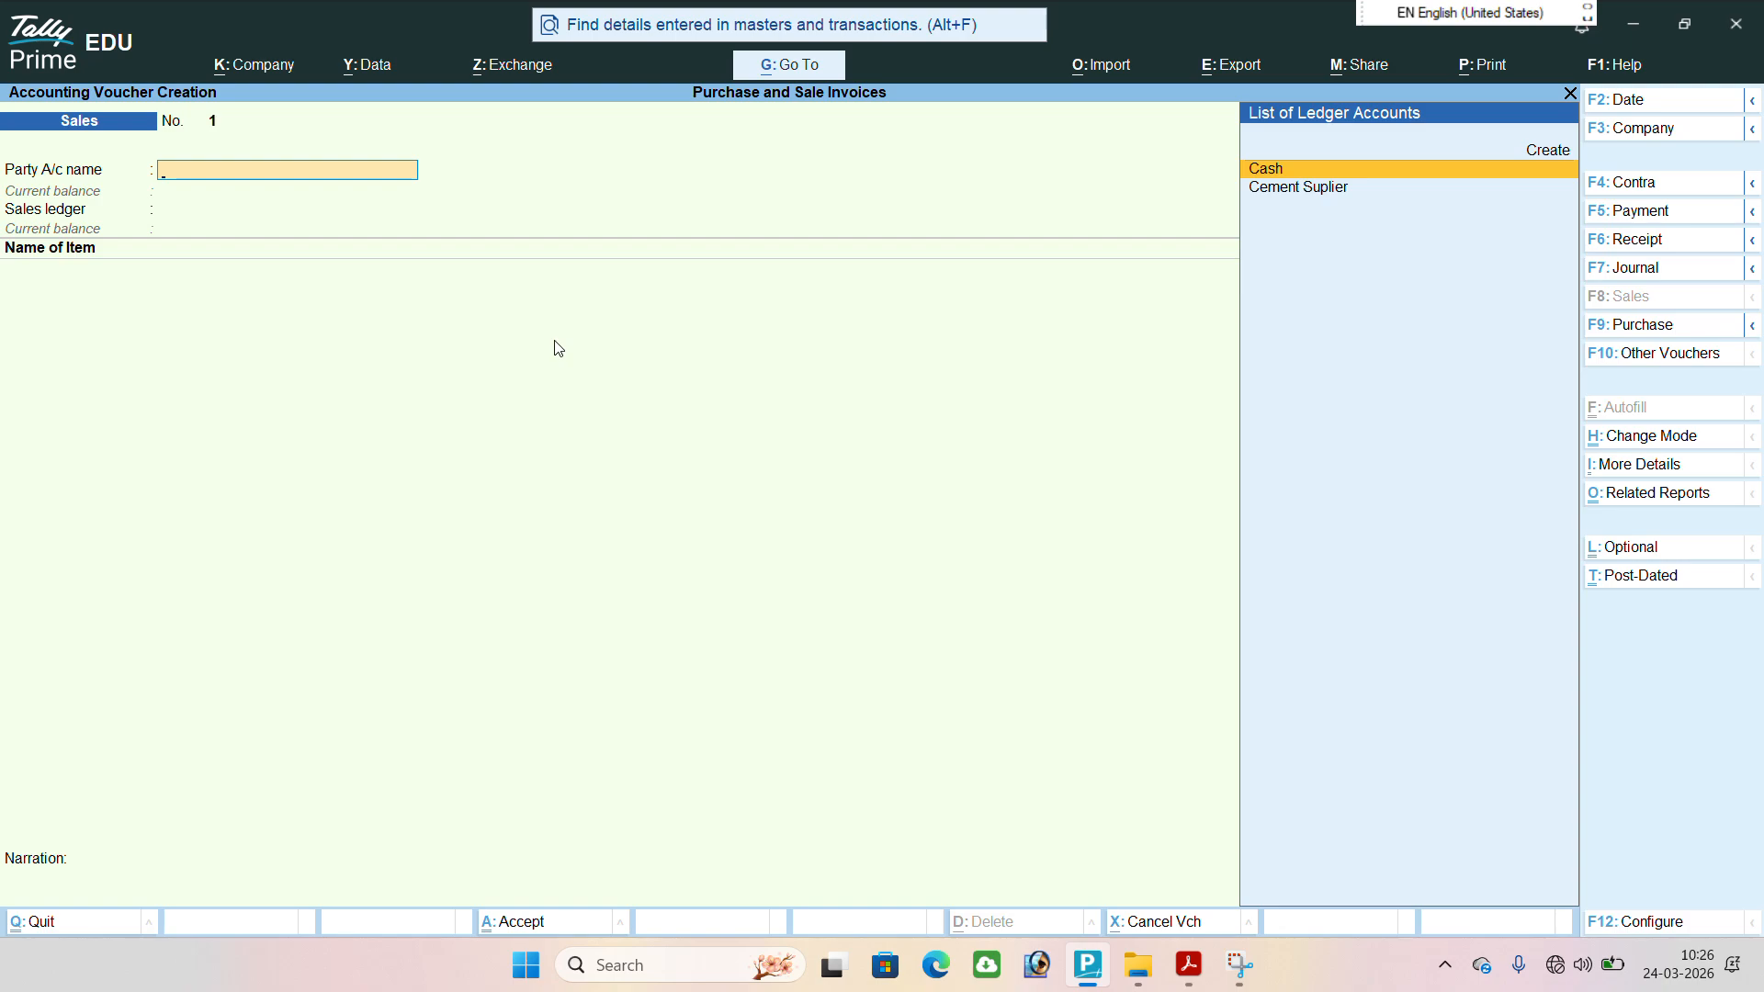
pyautogui.click(1194, 966)
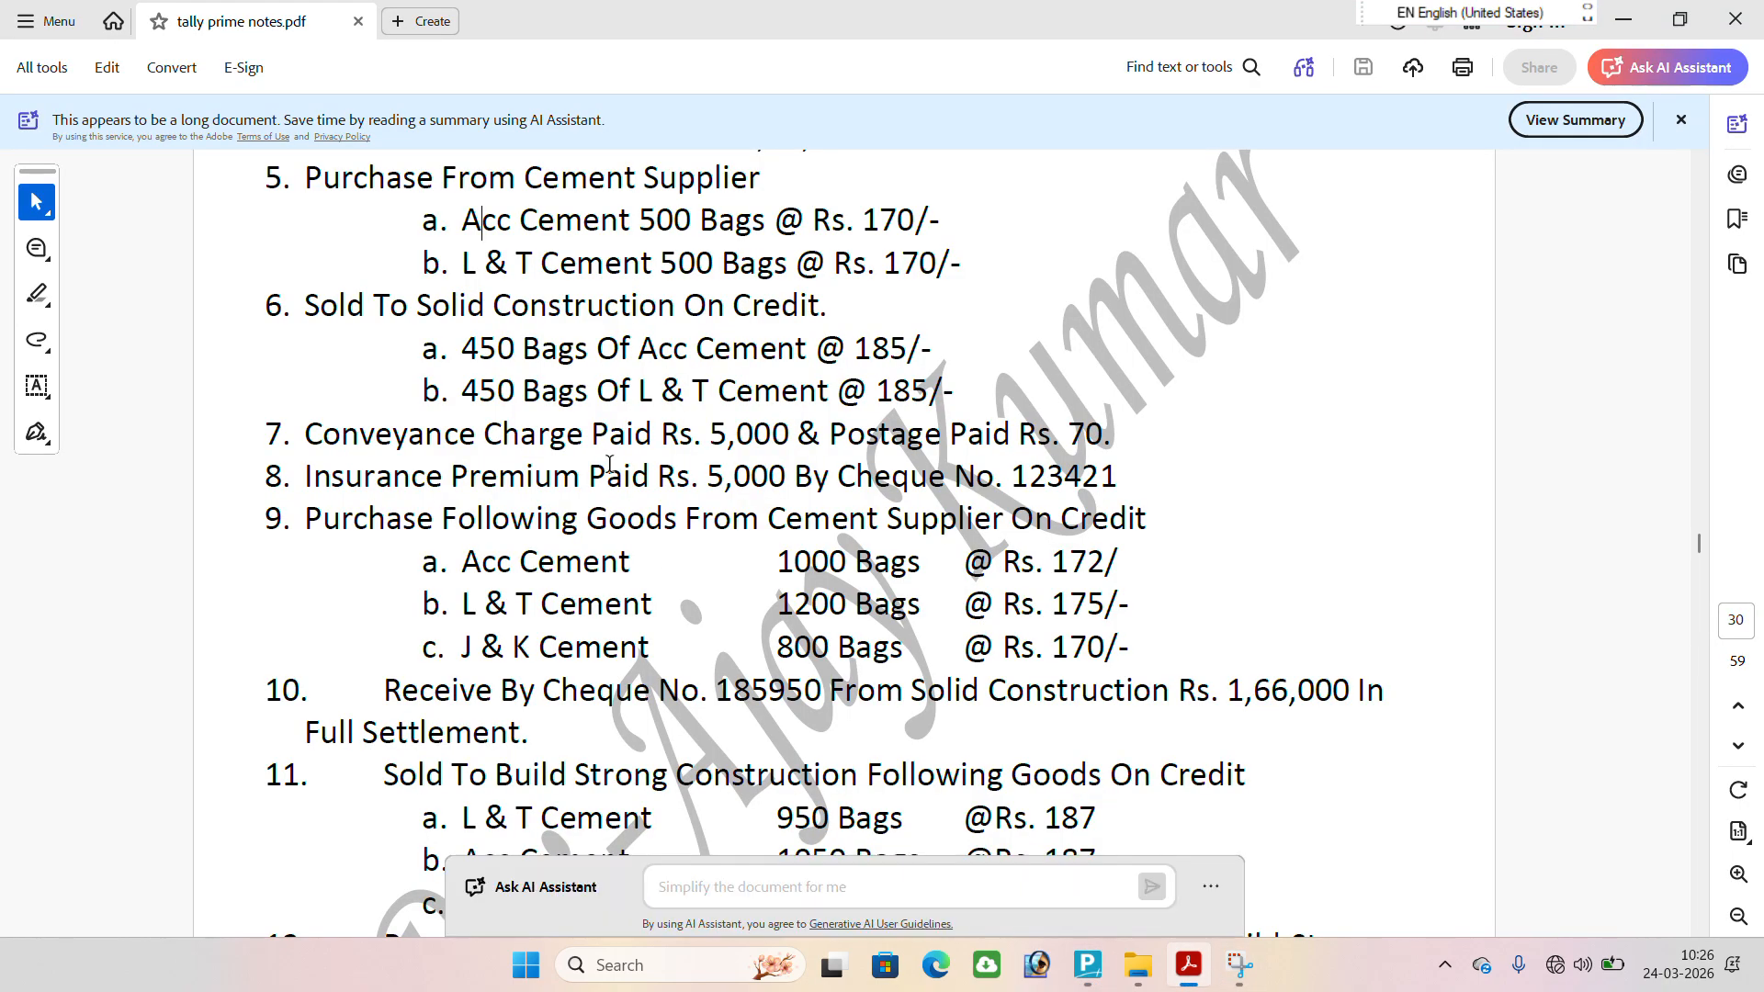
pyautogui.moveTo(306, 307); pyautogui.dragTo(795, 324)
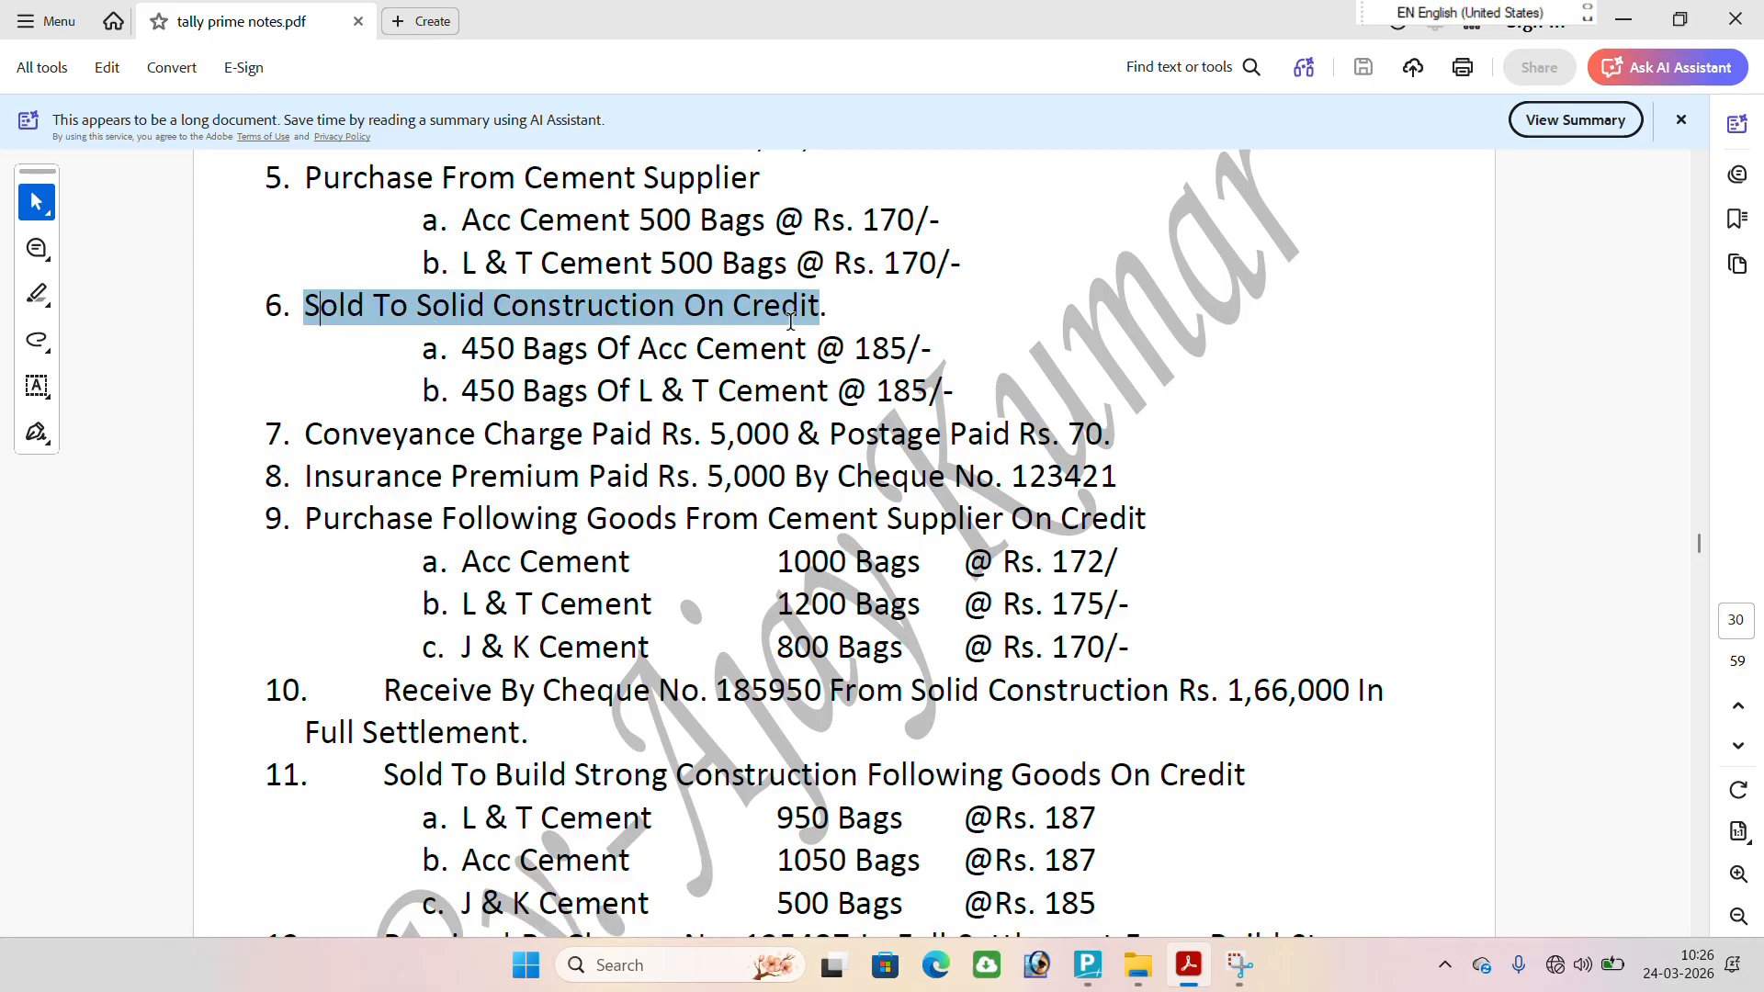
pyautogui.moveTo(1188, 965)
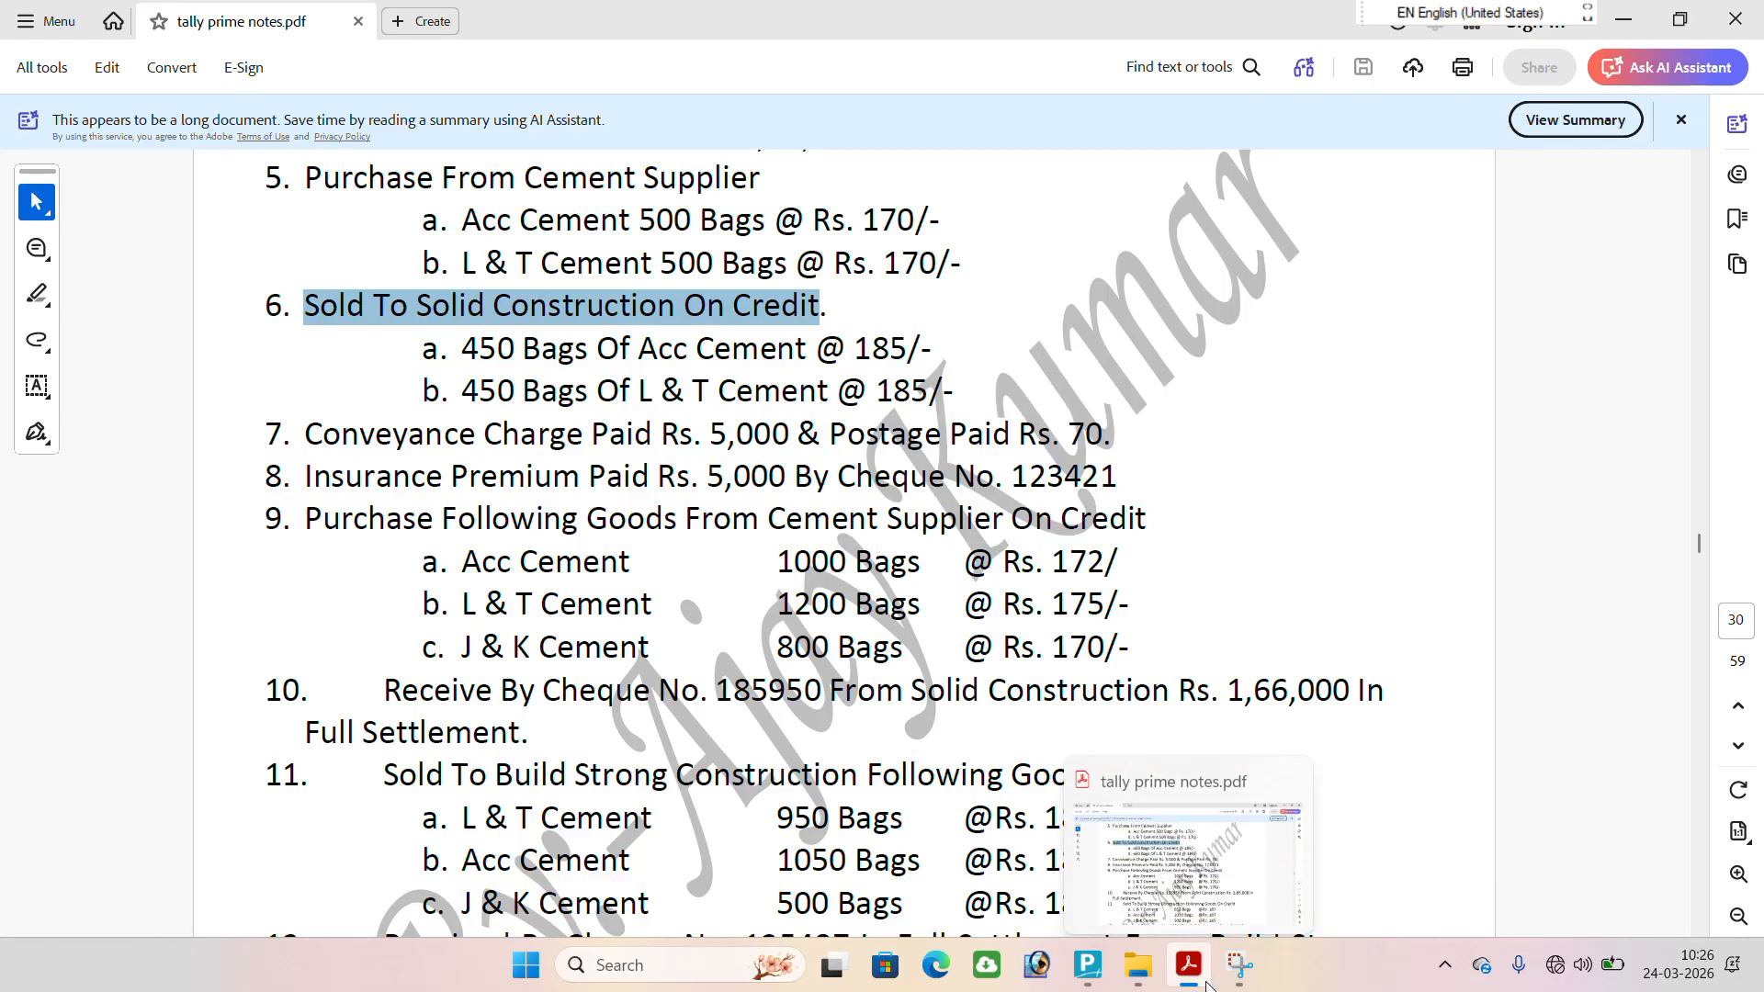
pyautogui.hotkey('alt', 'Tab')
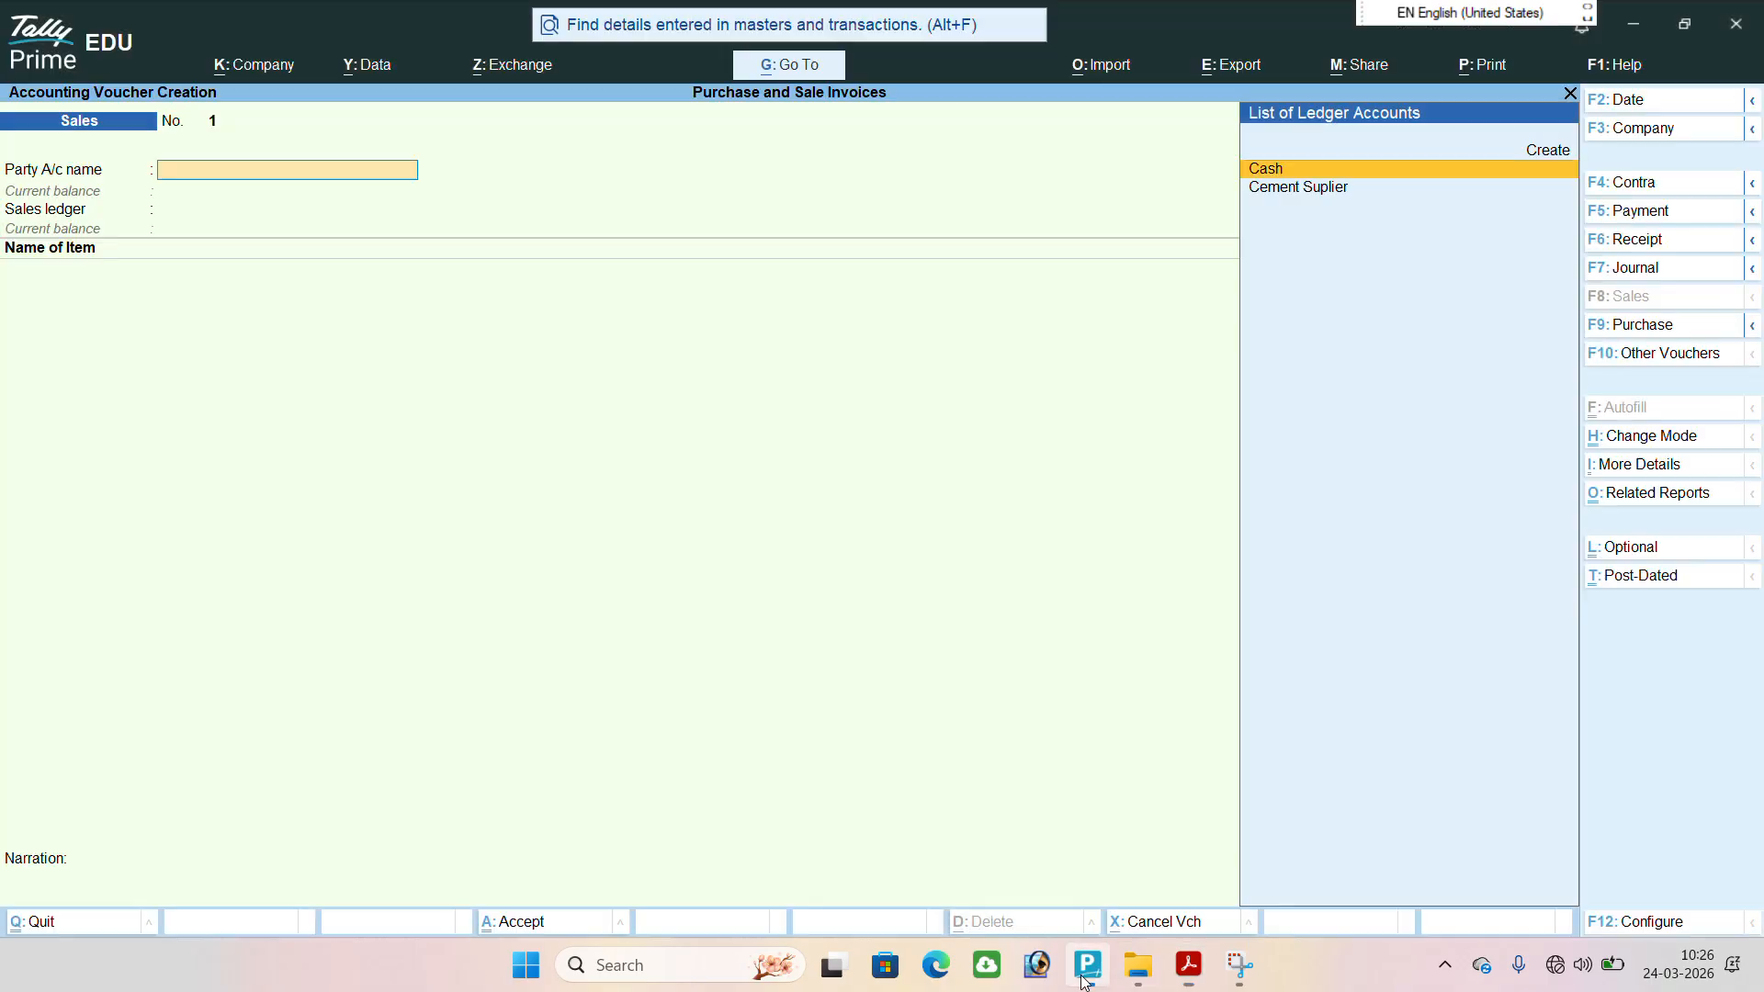
# Create a party ledger named Solid Construction A/c from the sales voucher and place it under Sundry Debtors.
pyautogui.click(1545, 155)
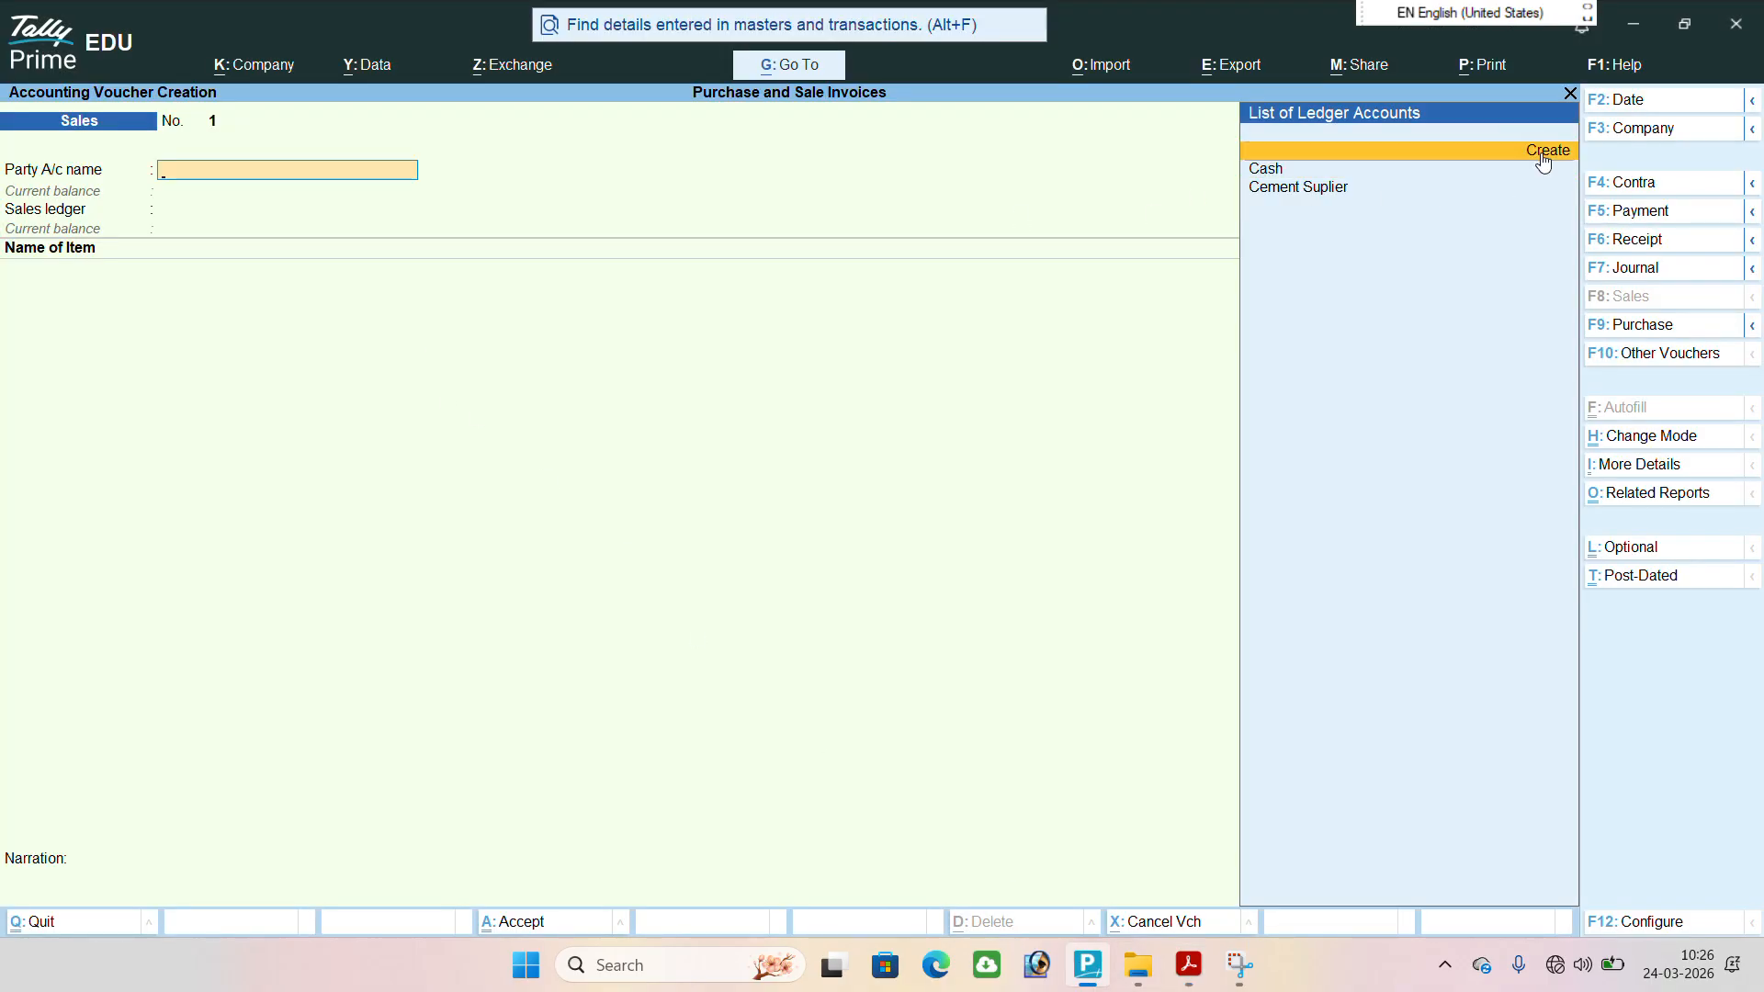
pyautogui.click(1543, 155)
pyautogui.write('Sol')
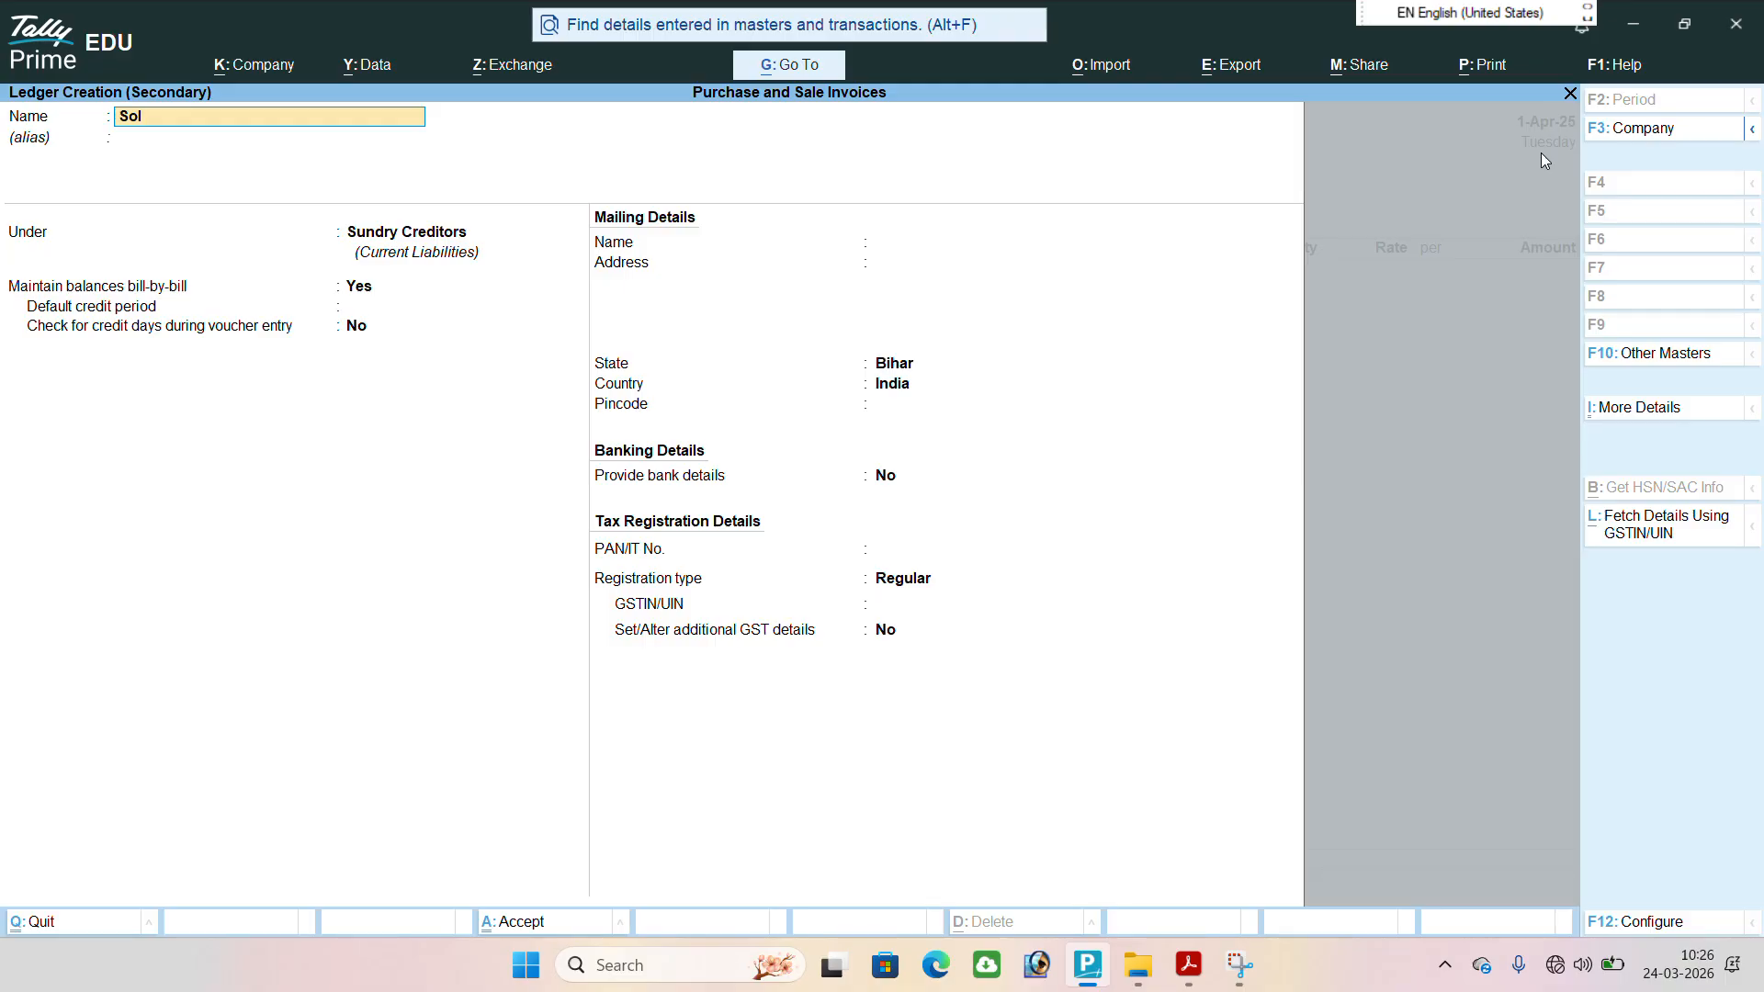
pyautogui.write('id Const')
pyautogui.write('ruction A/c')
pyautogui.press('Return')
pyautogui.press('Return')
pyautogui.write('S')
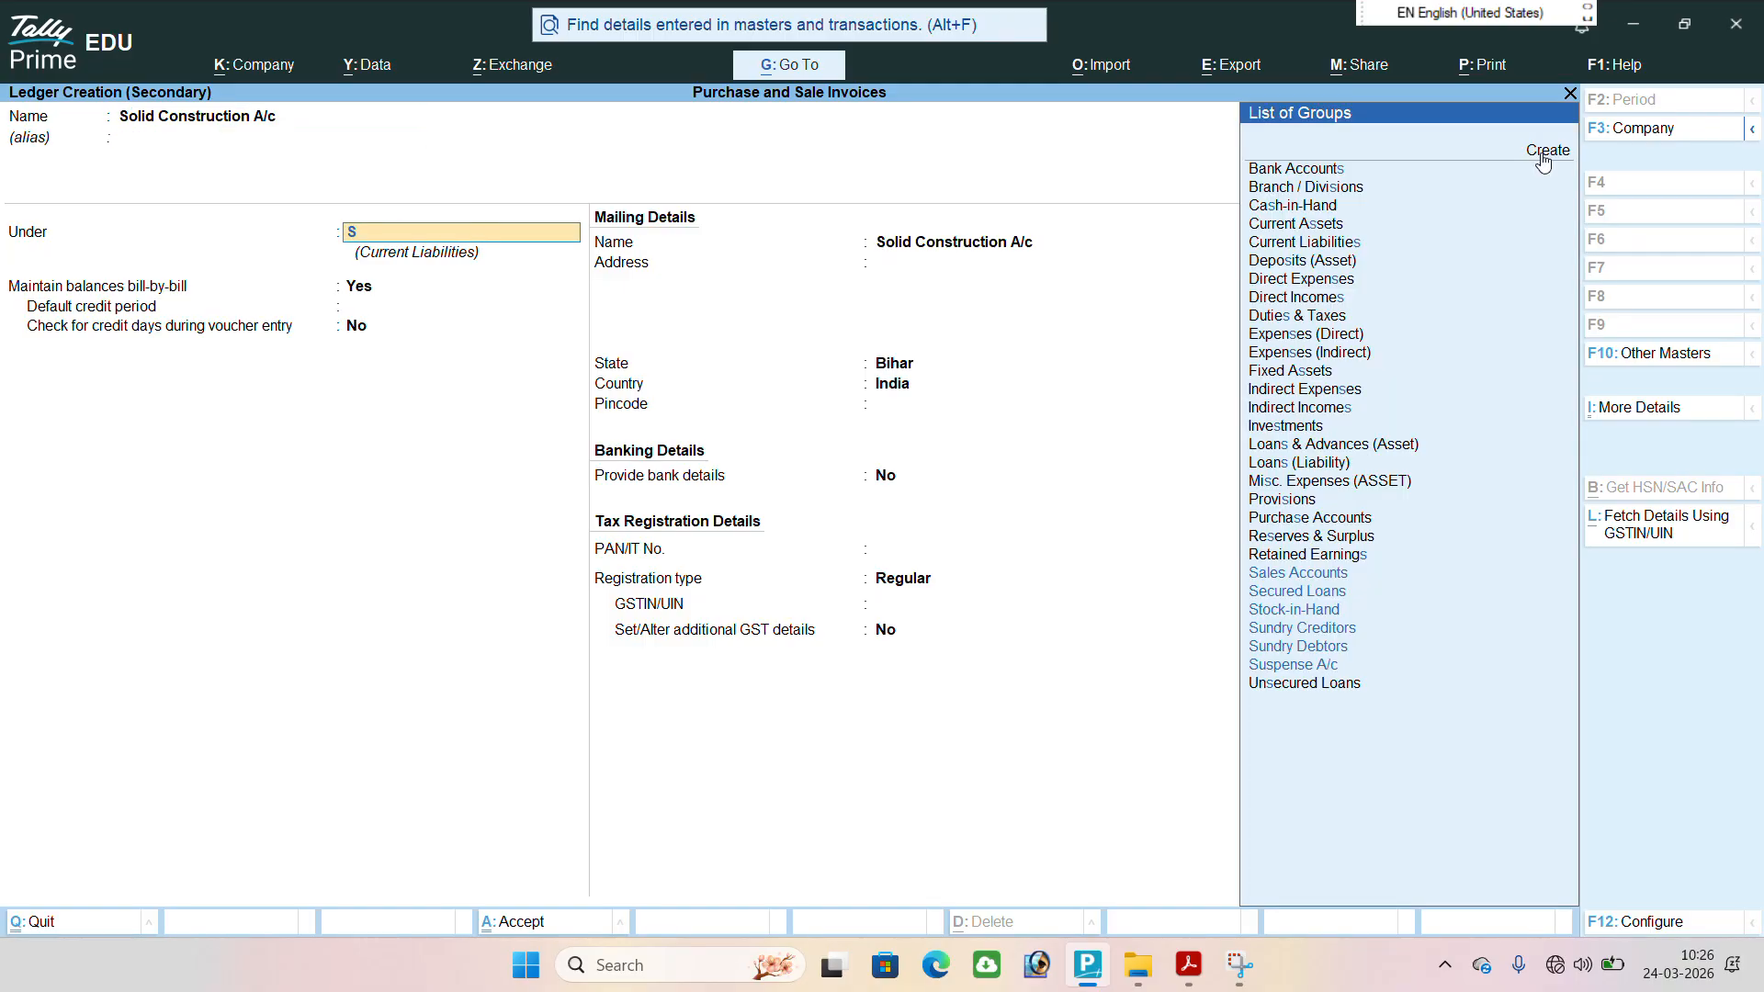
pyautogui.write('u')
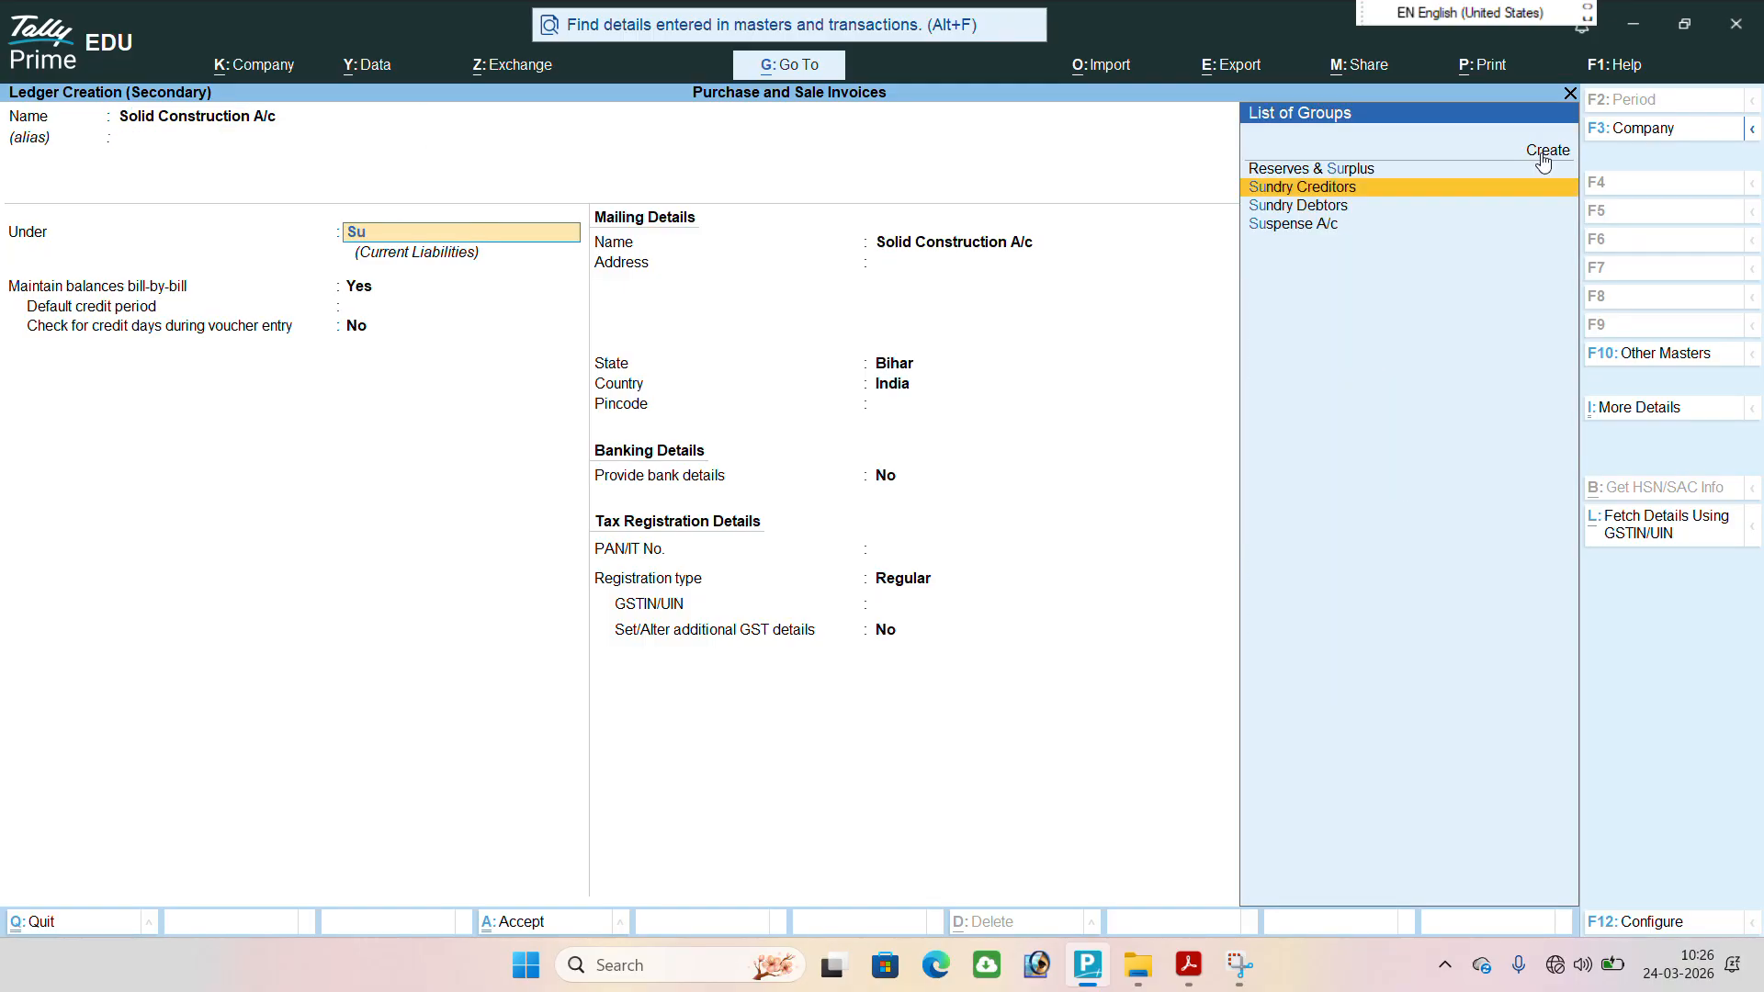
pyautogui.press('Down')
pyautogui.press('Return')
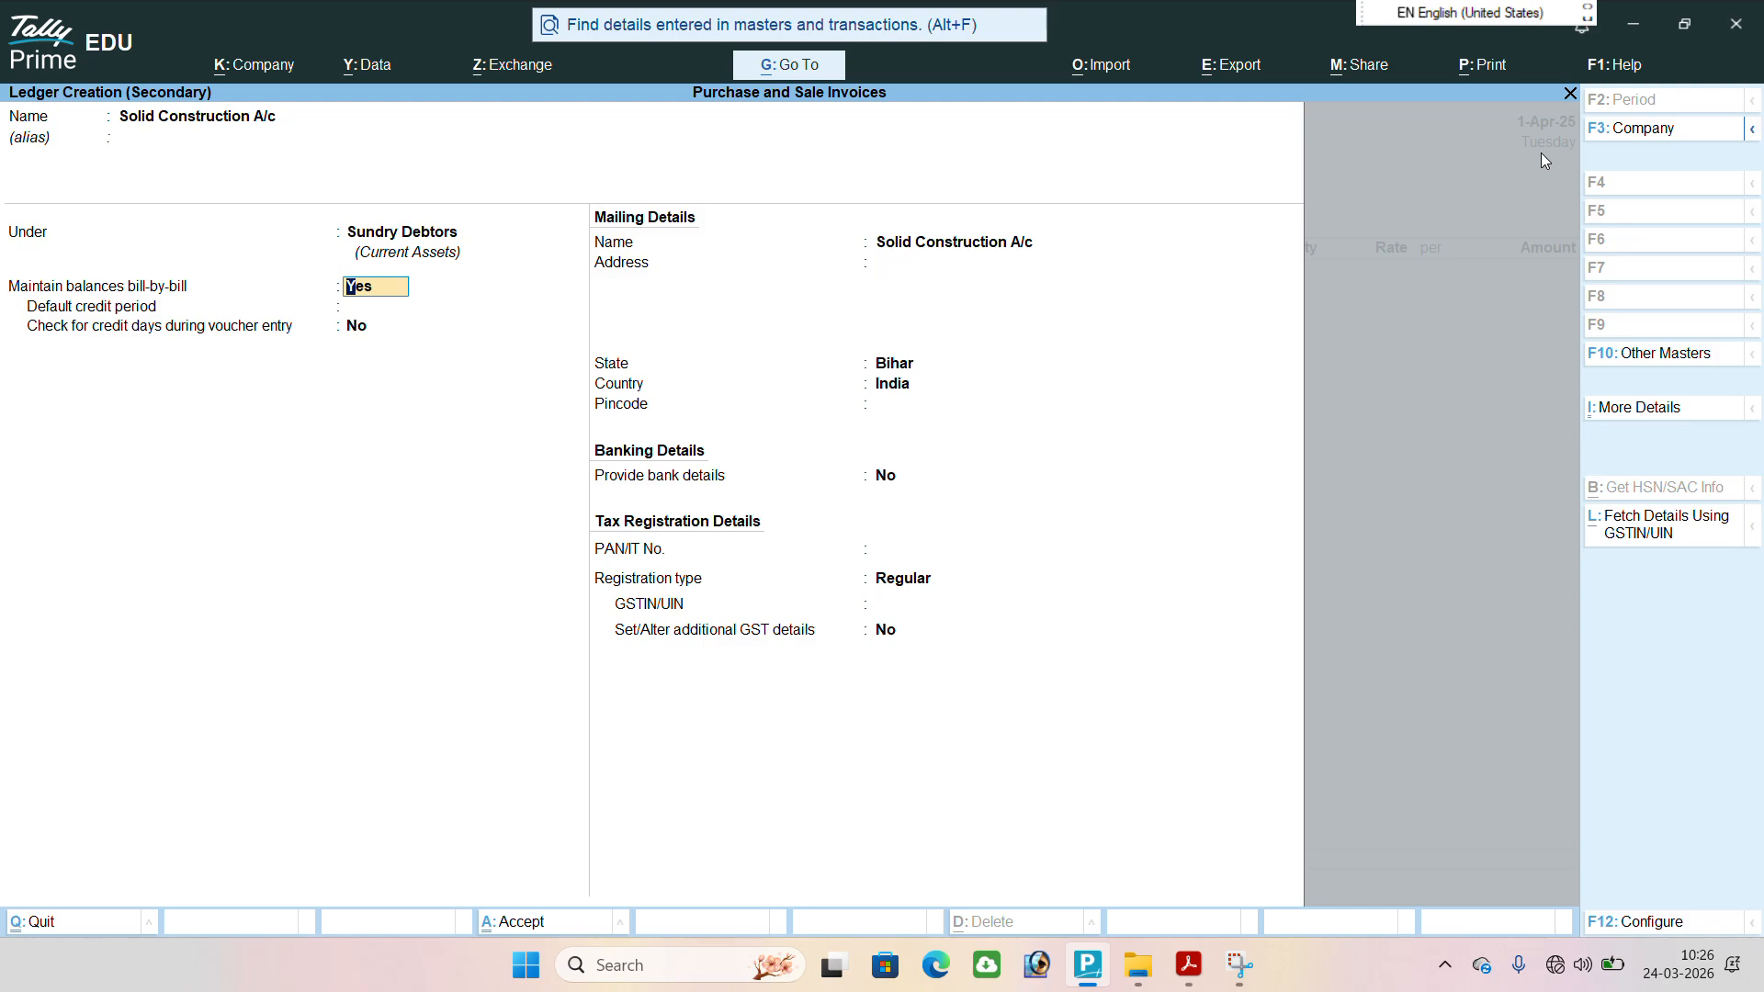
# Keep bill-by-bill balances on, leave the credit period, address and pincode blank, and save the party ledger.
pyautogui.press('Return')
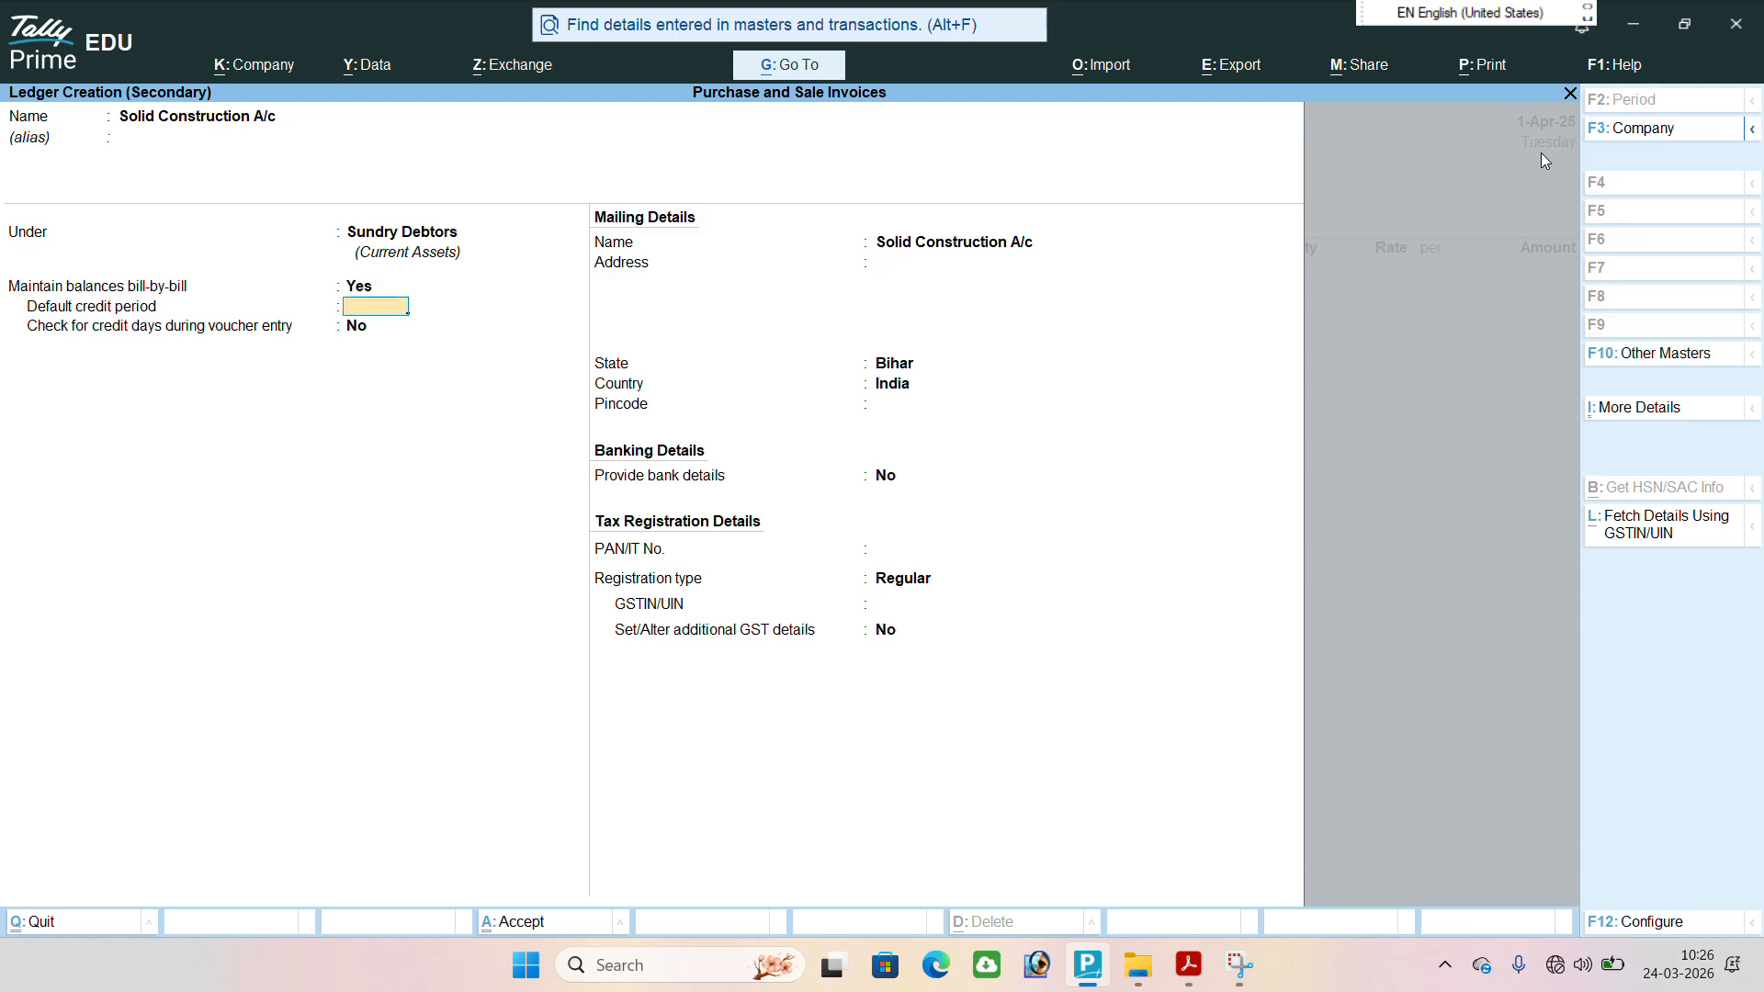
pyautogui.press('Return')
pyautogui.press('Return')
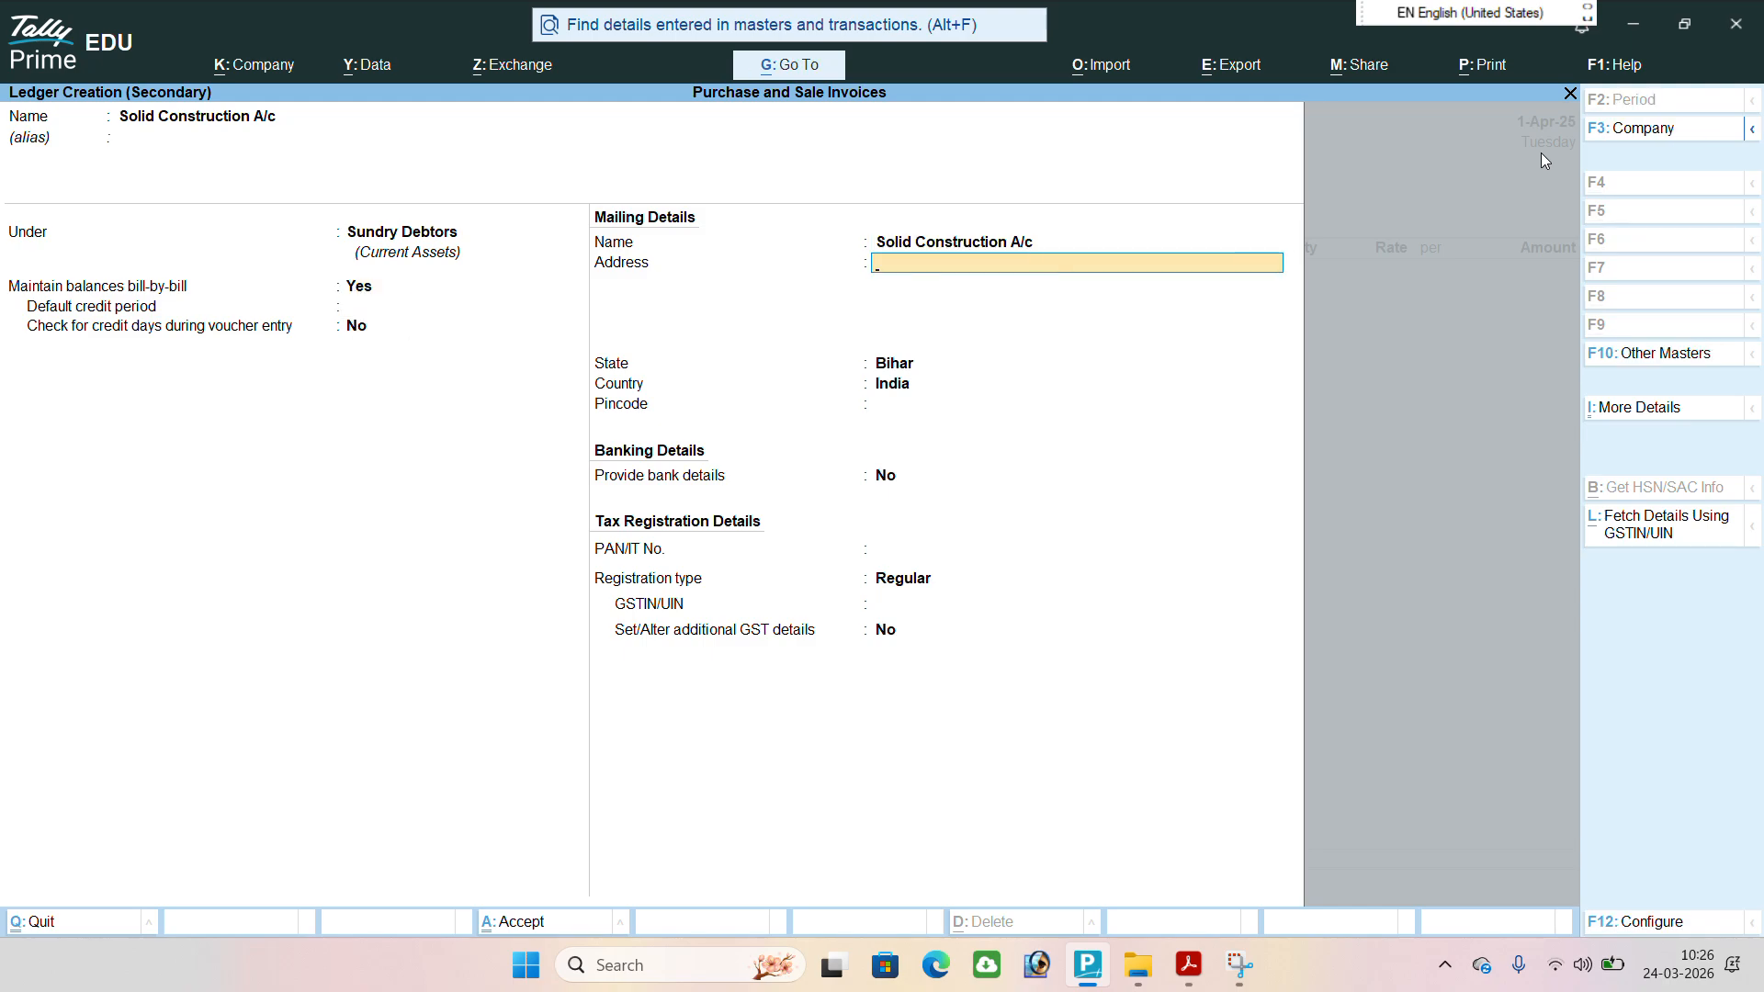
pyautogui.press('Return')
pyautogui.press('Return')
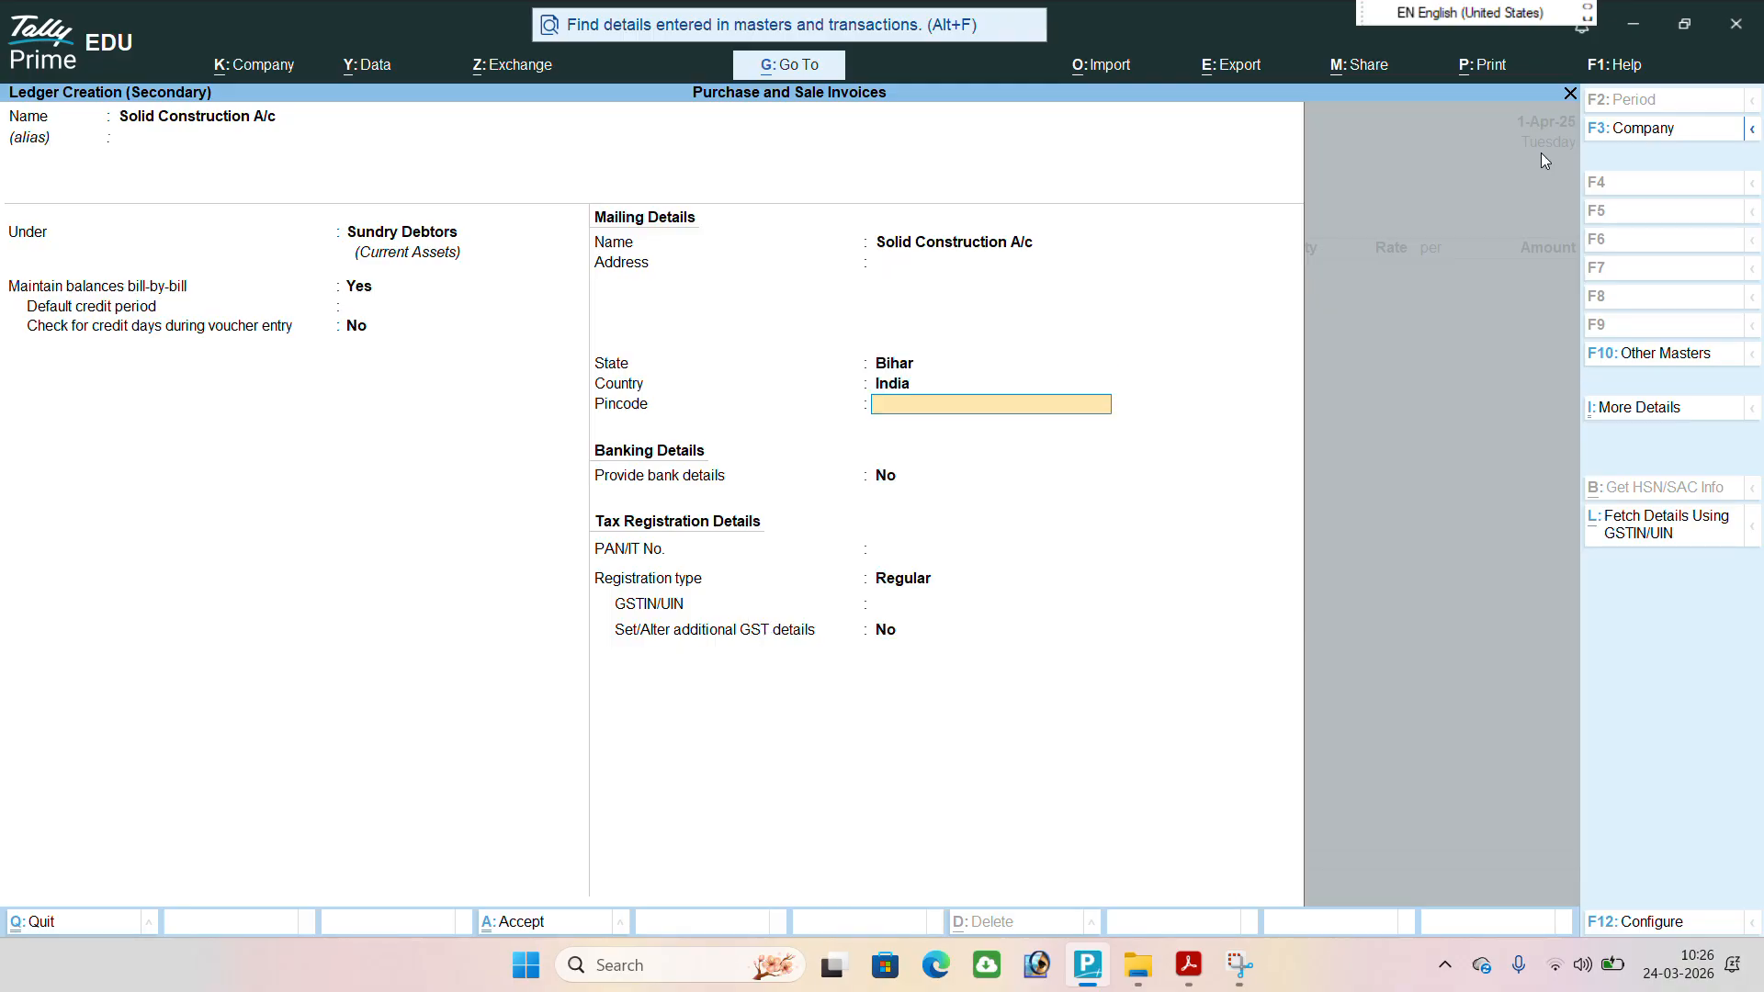
pyautogui.press('Return')
pyautogui.press('ctrl')
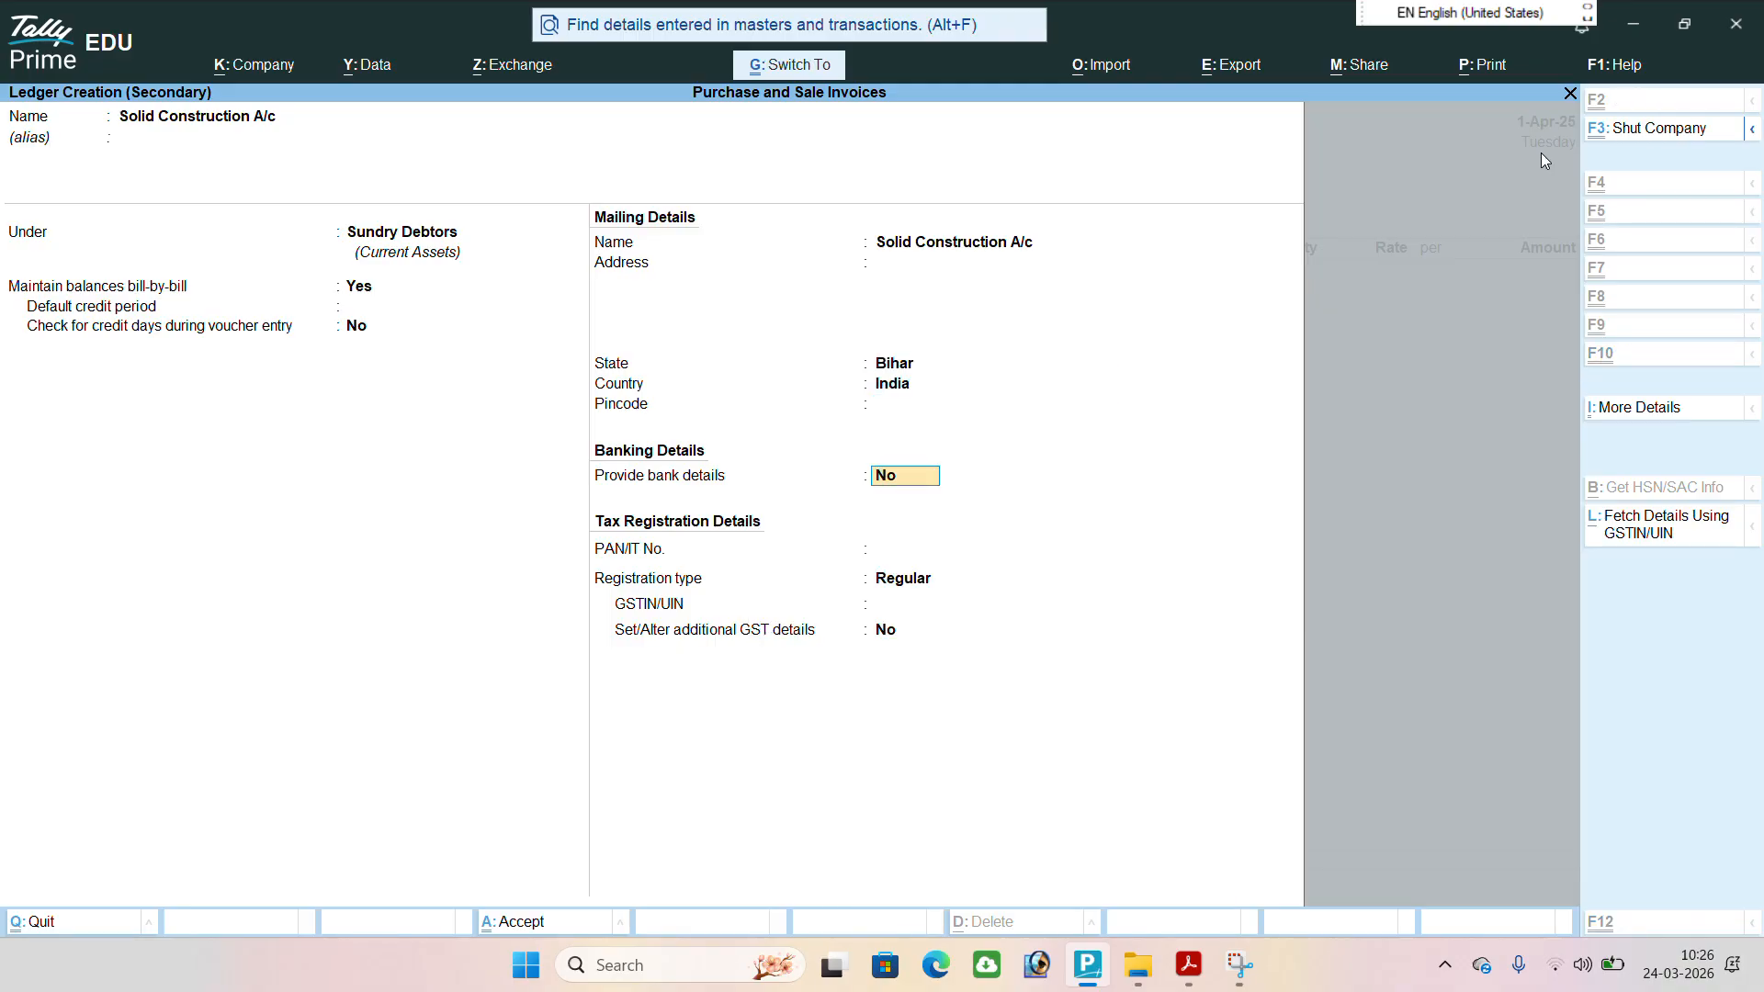
pyautogui.hotkey('ctrl', 'a')
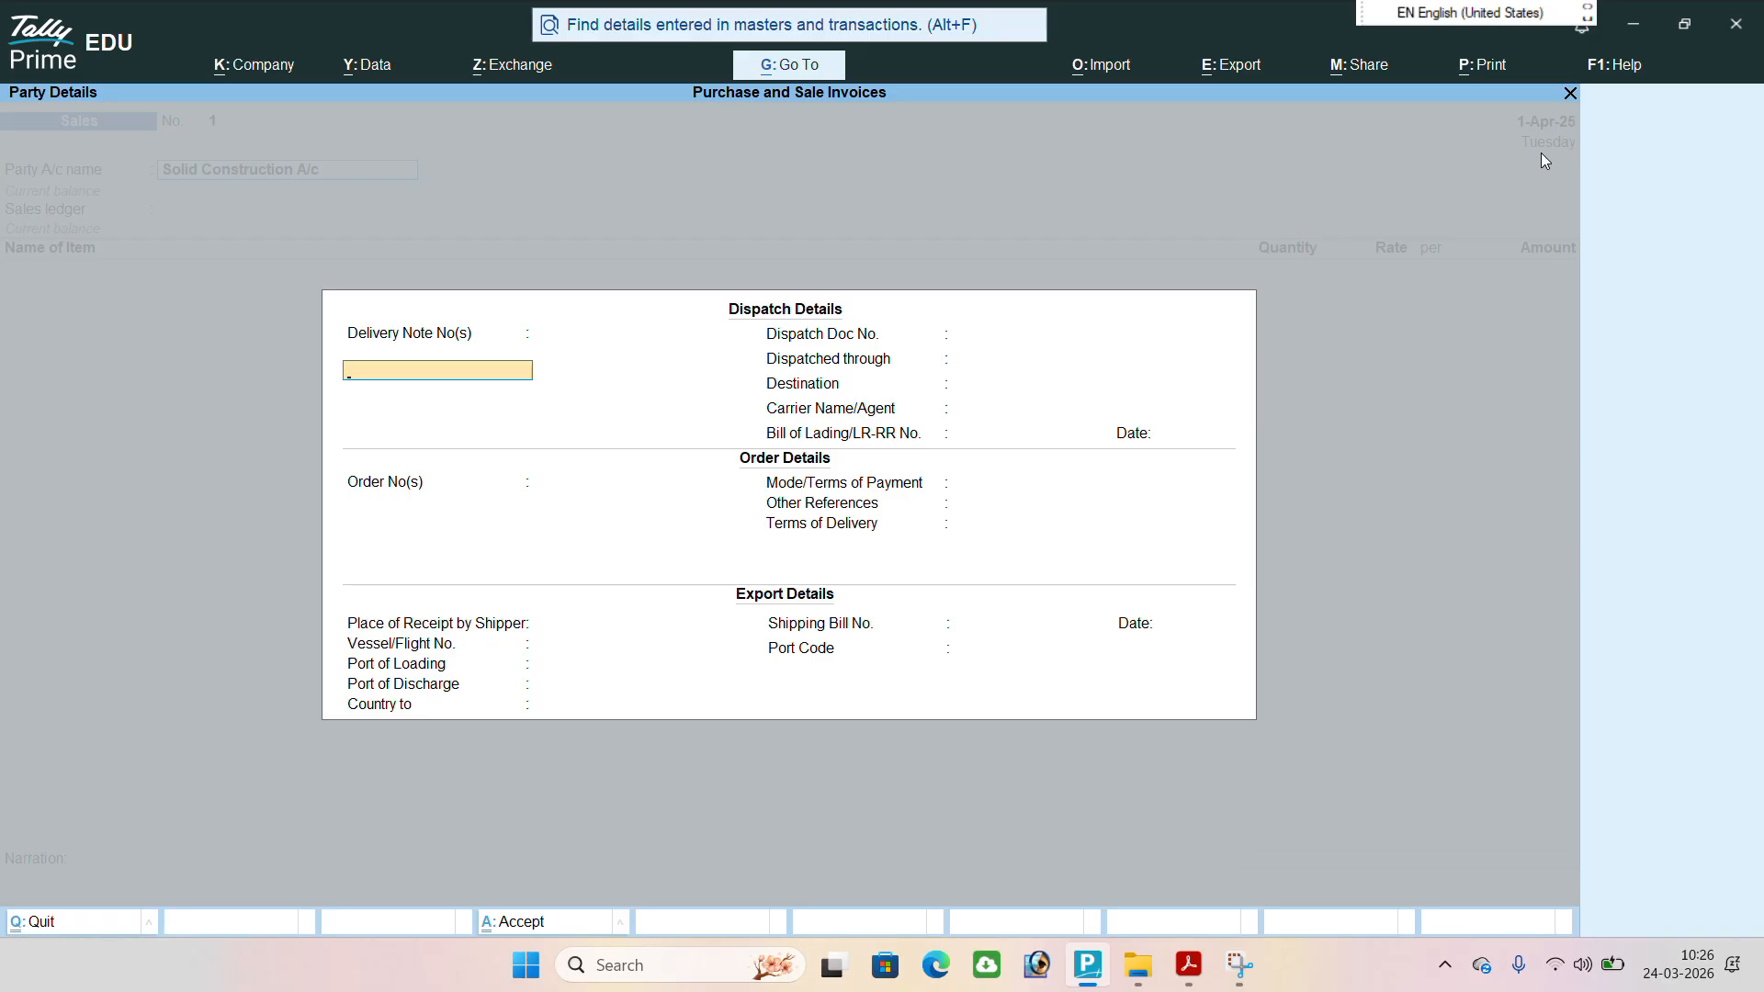
# Leave the dispatch, order and export details of the sale blank, with Country to as Not Applicable.
pyautogui.press('Return')
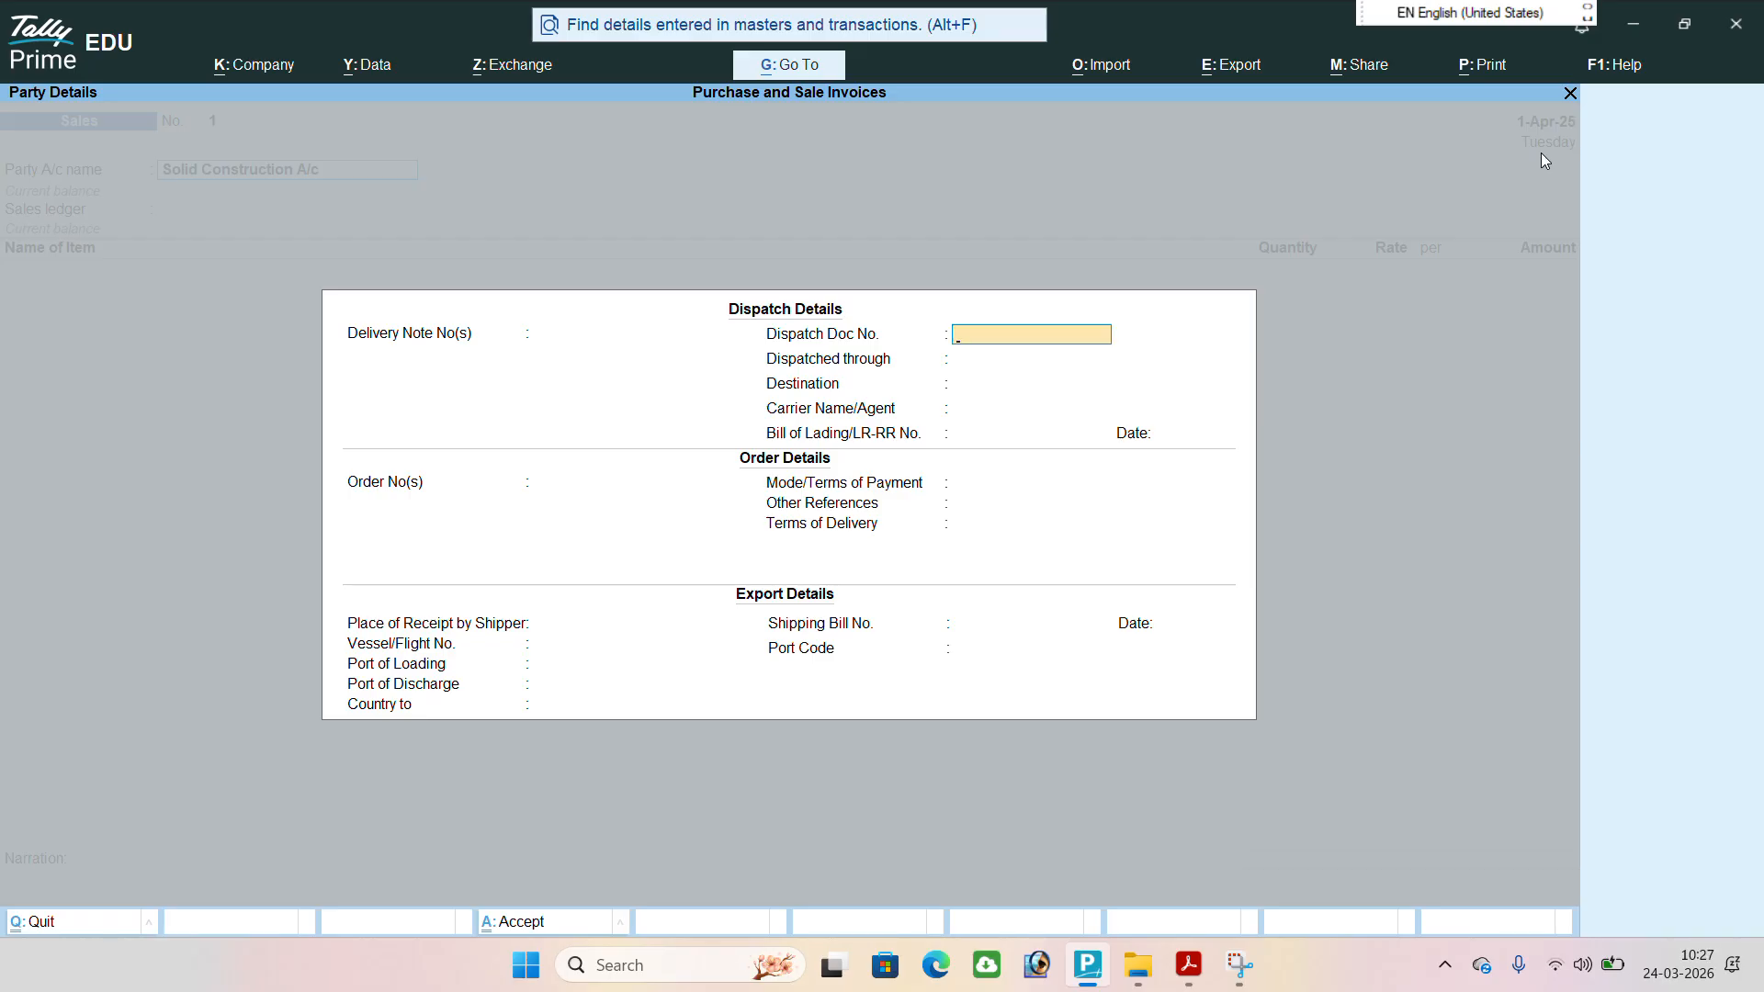
pyautogui.press('Return')
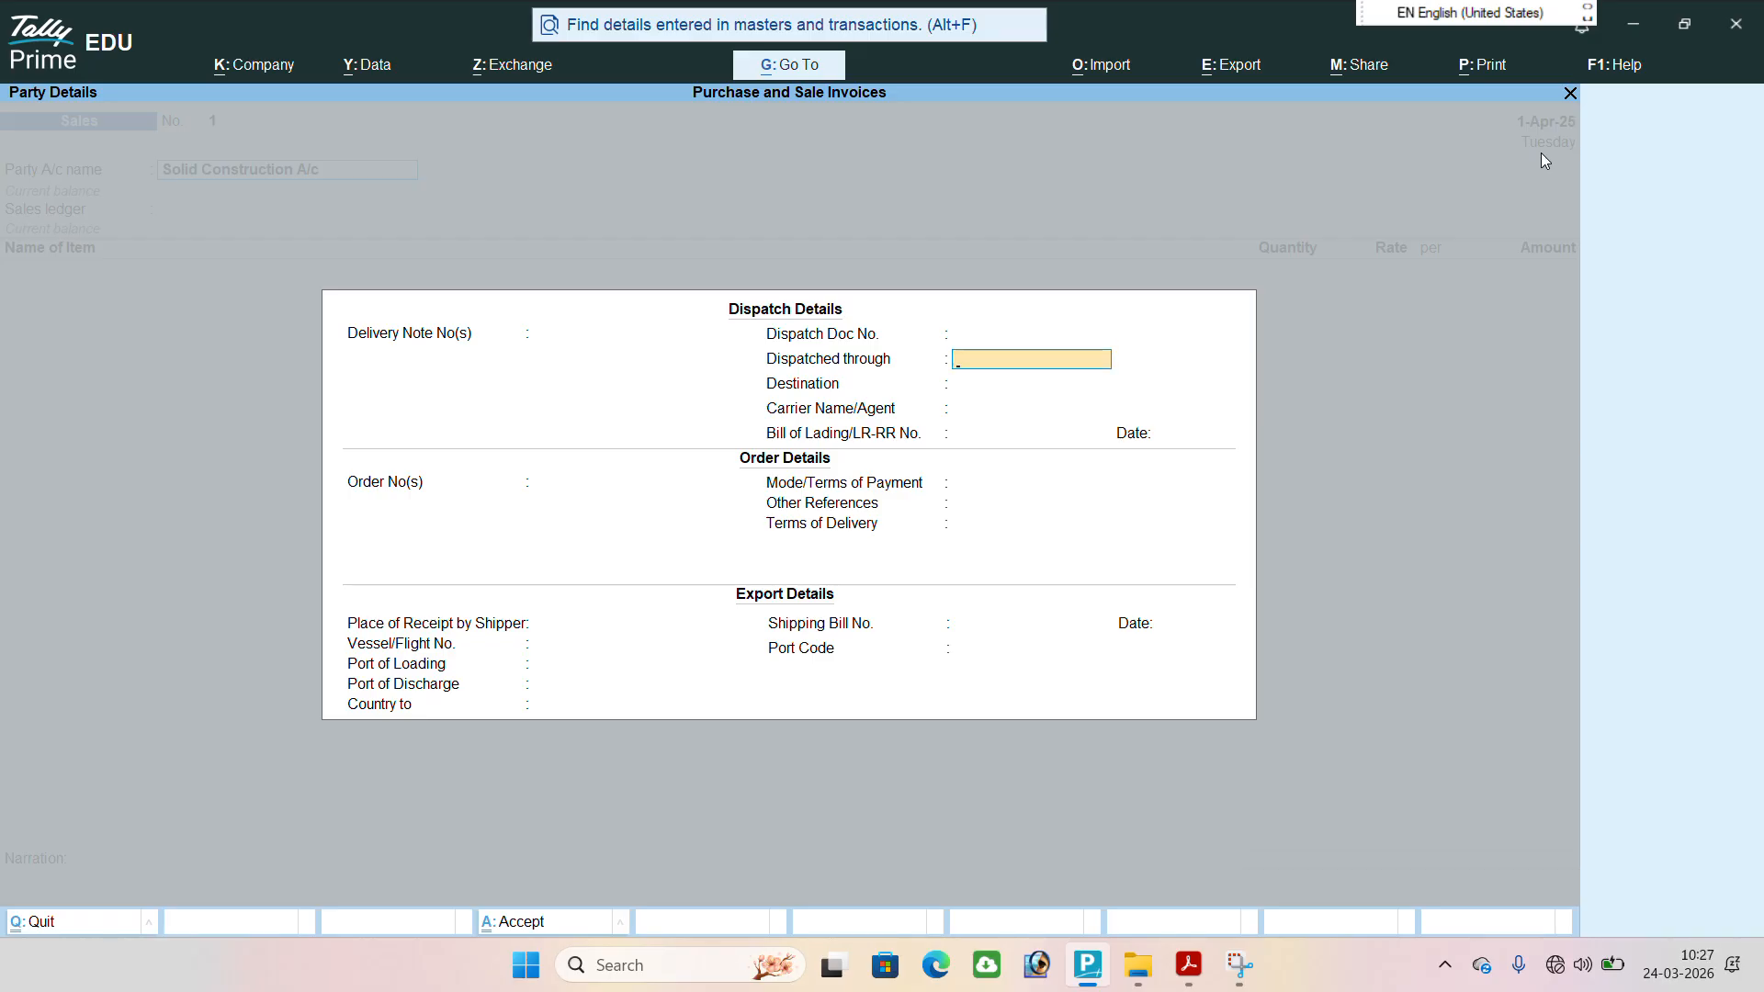
pyautogui.press('Return')
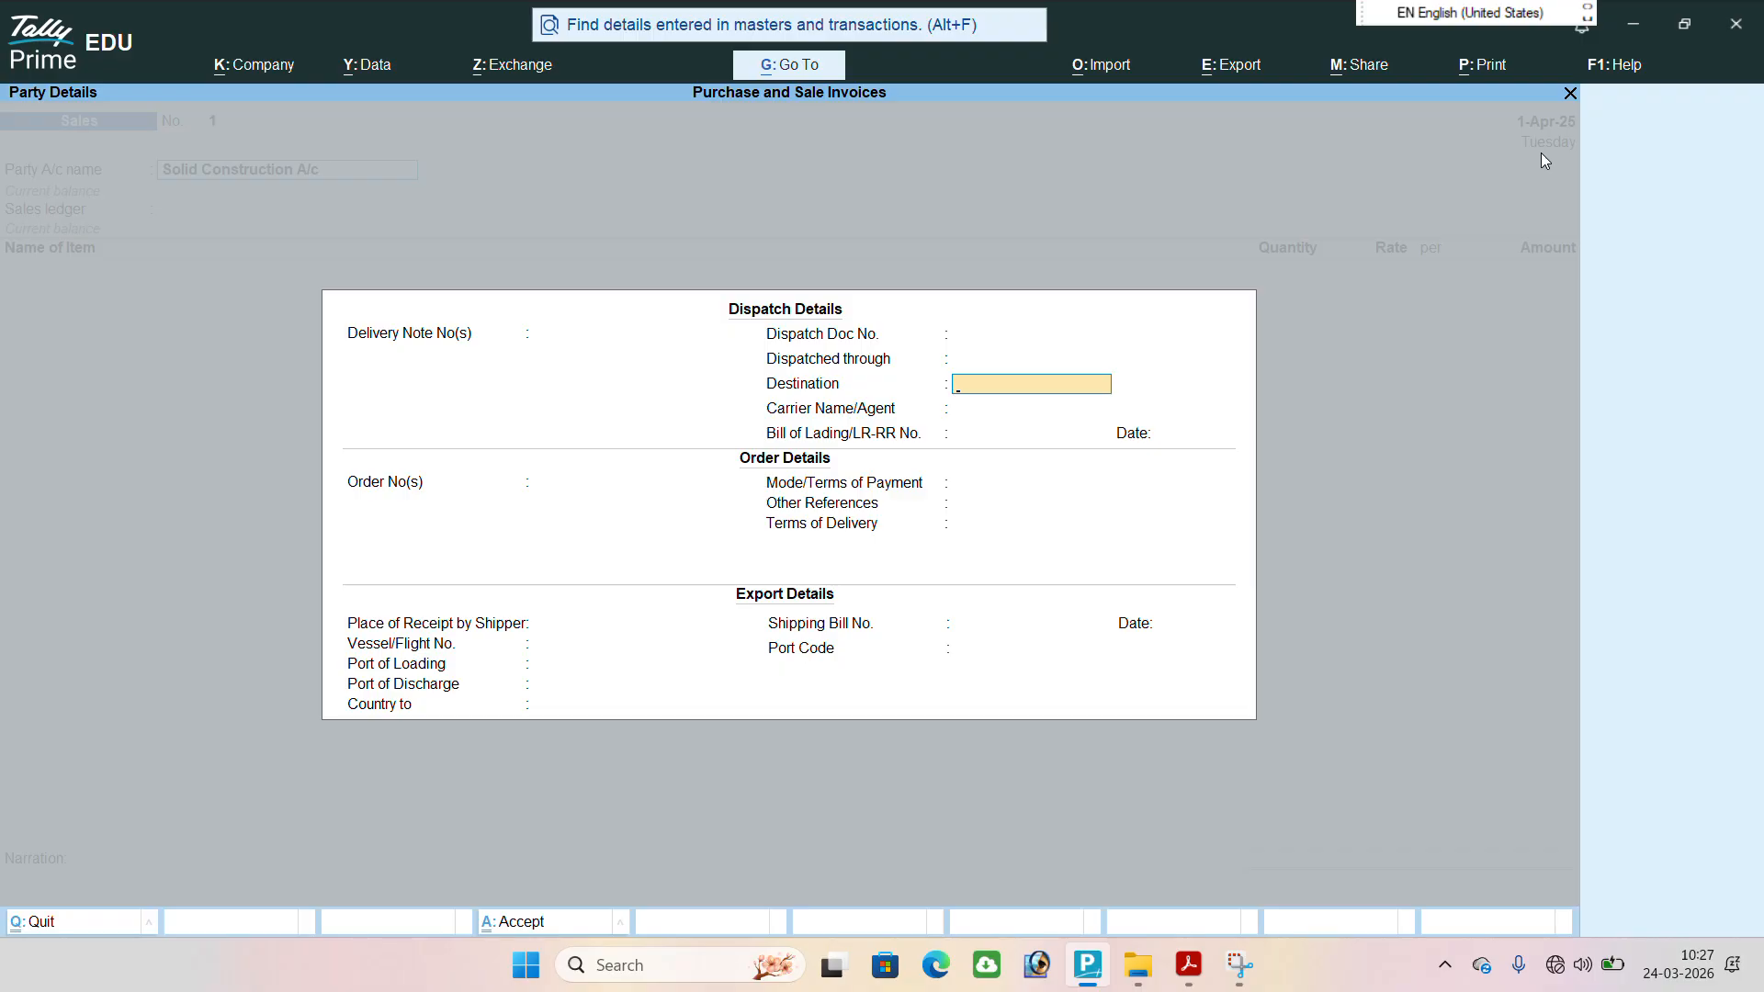
pyautogui.press('Return')
pyautogui.press('Return')
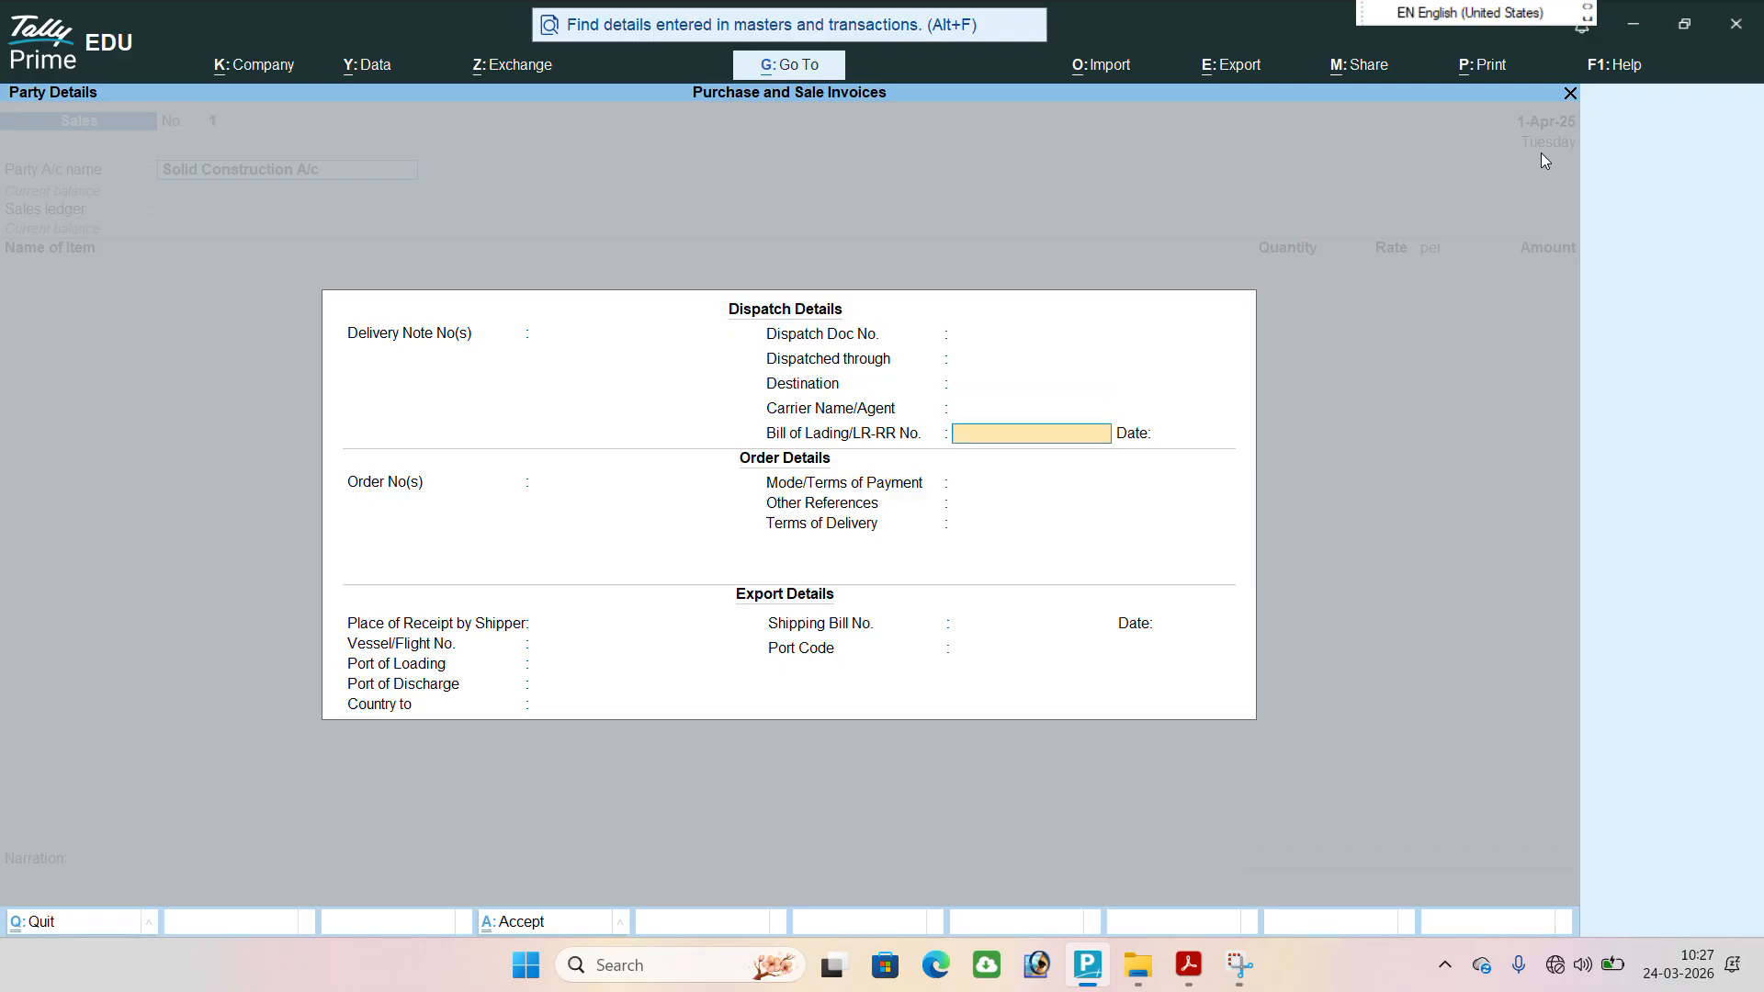
pyautogui.press('Return')
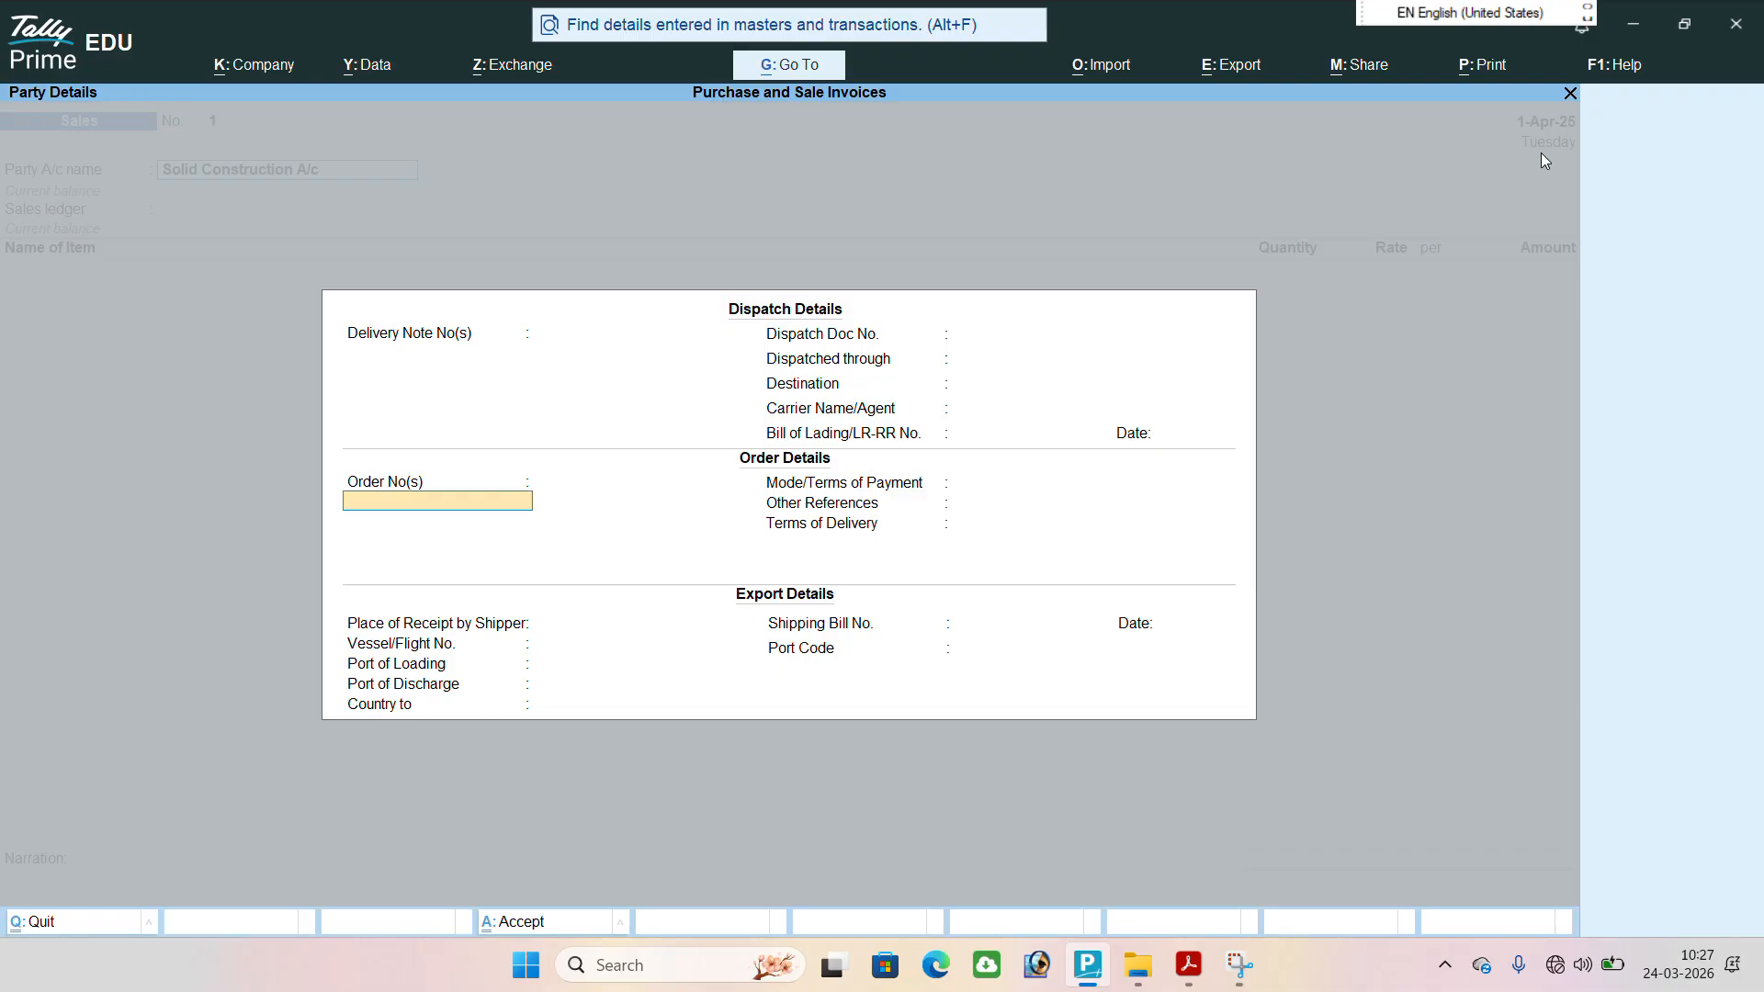
pyautogui.press('Return')
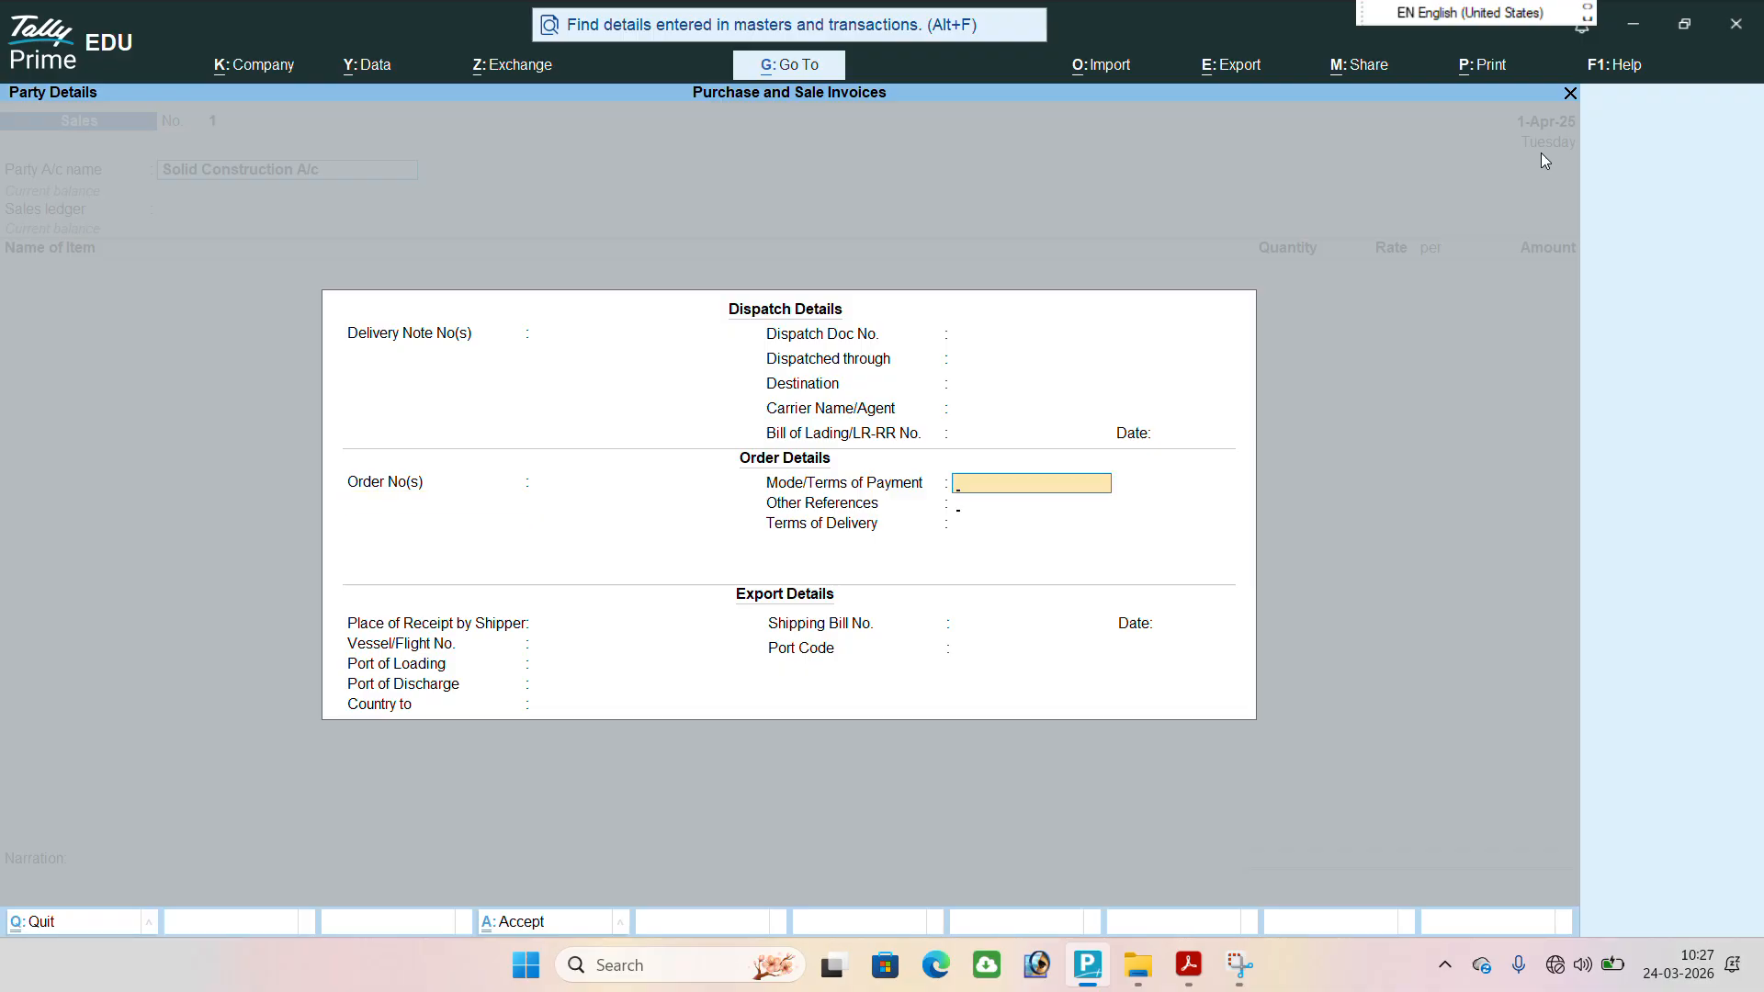
pyautogui.press('Return')
pyautogui.press('Return')
pyautogui.press('Return')
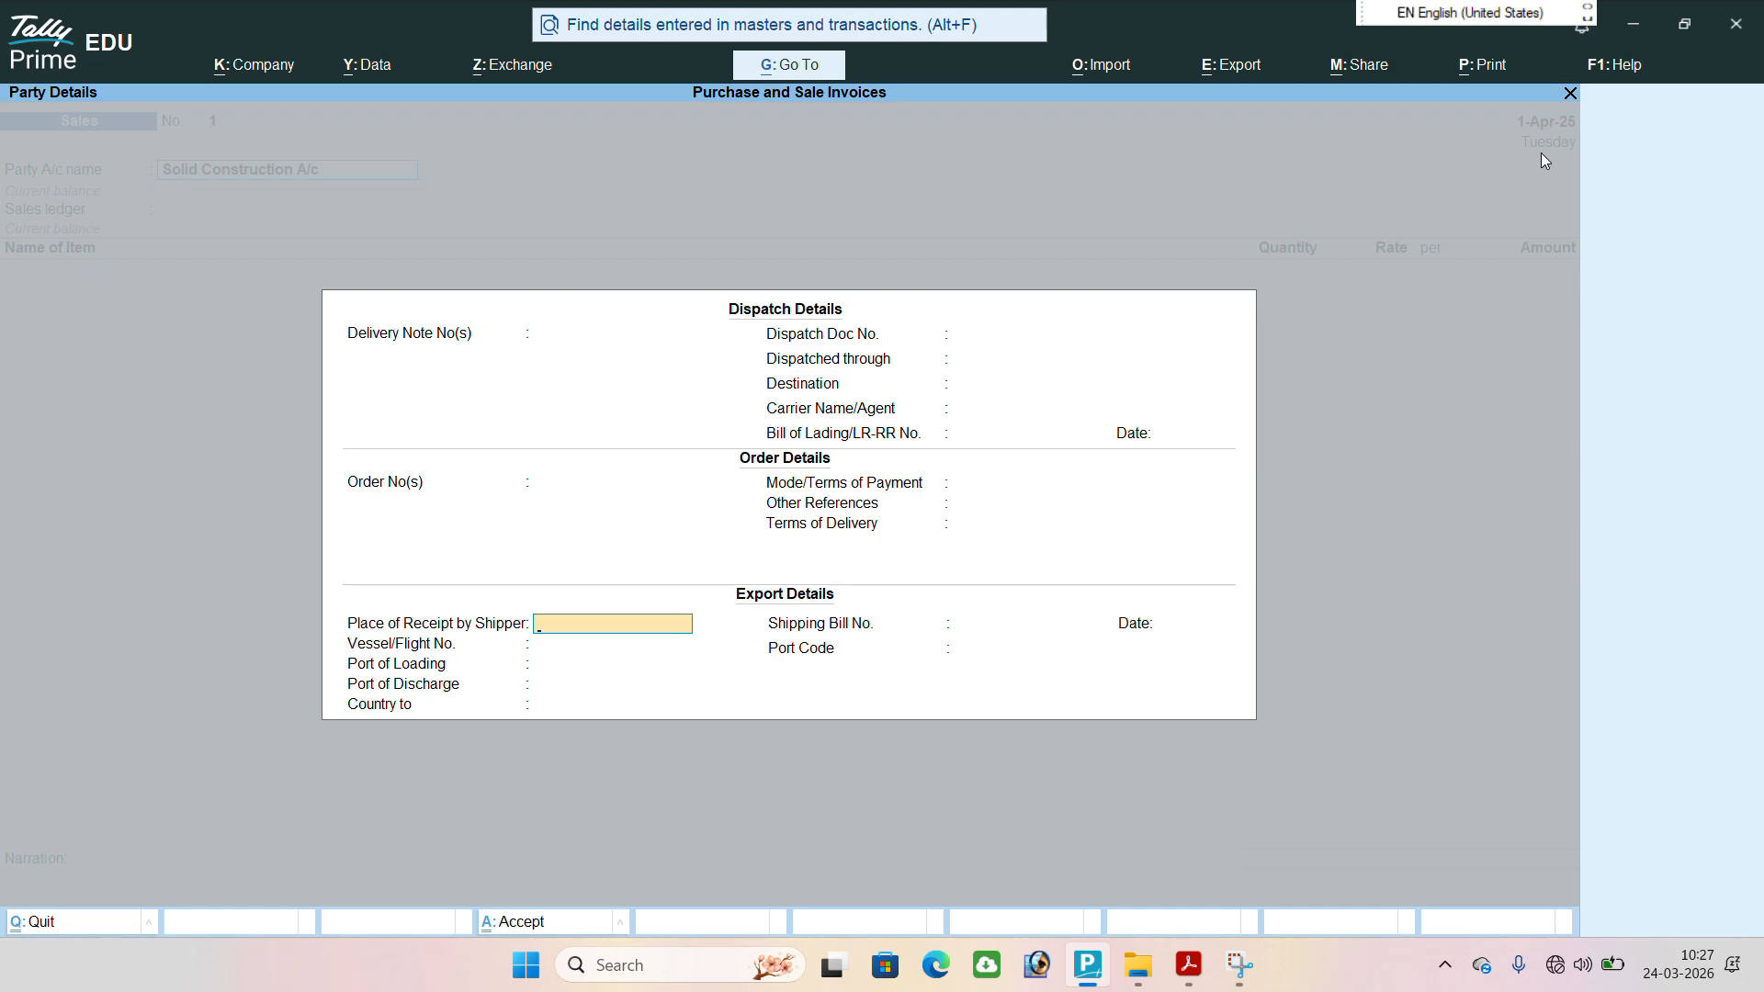
pyautogui.press('Return')
pyautogui.press('Return')
pyautogui.press('Return')
pyautogui.press('Return')
pyautogui.press('Return')
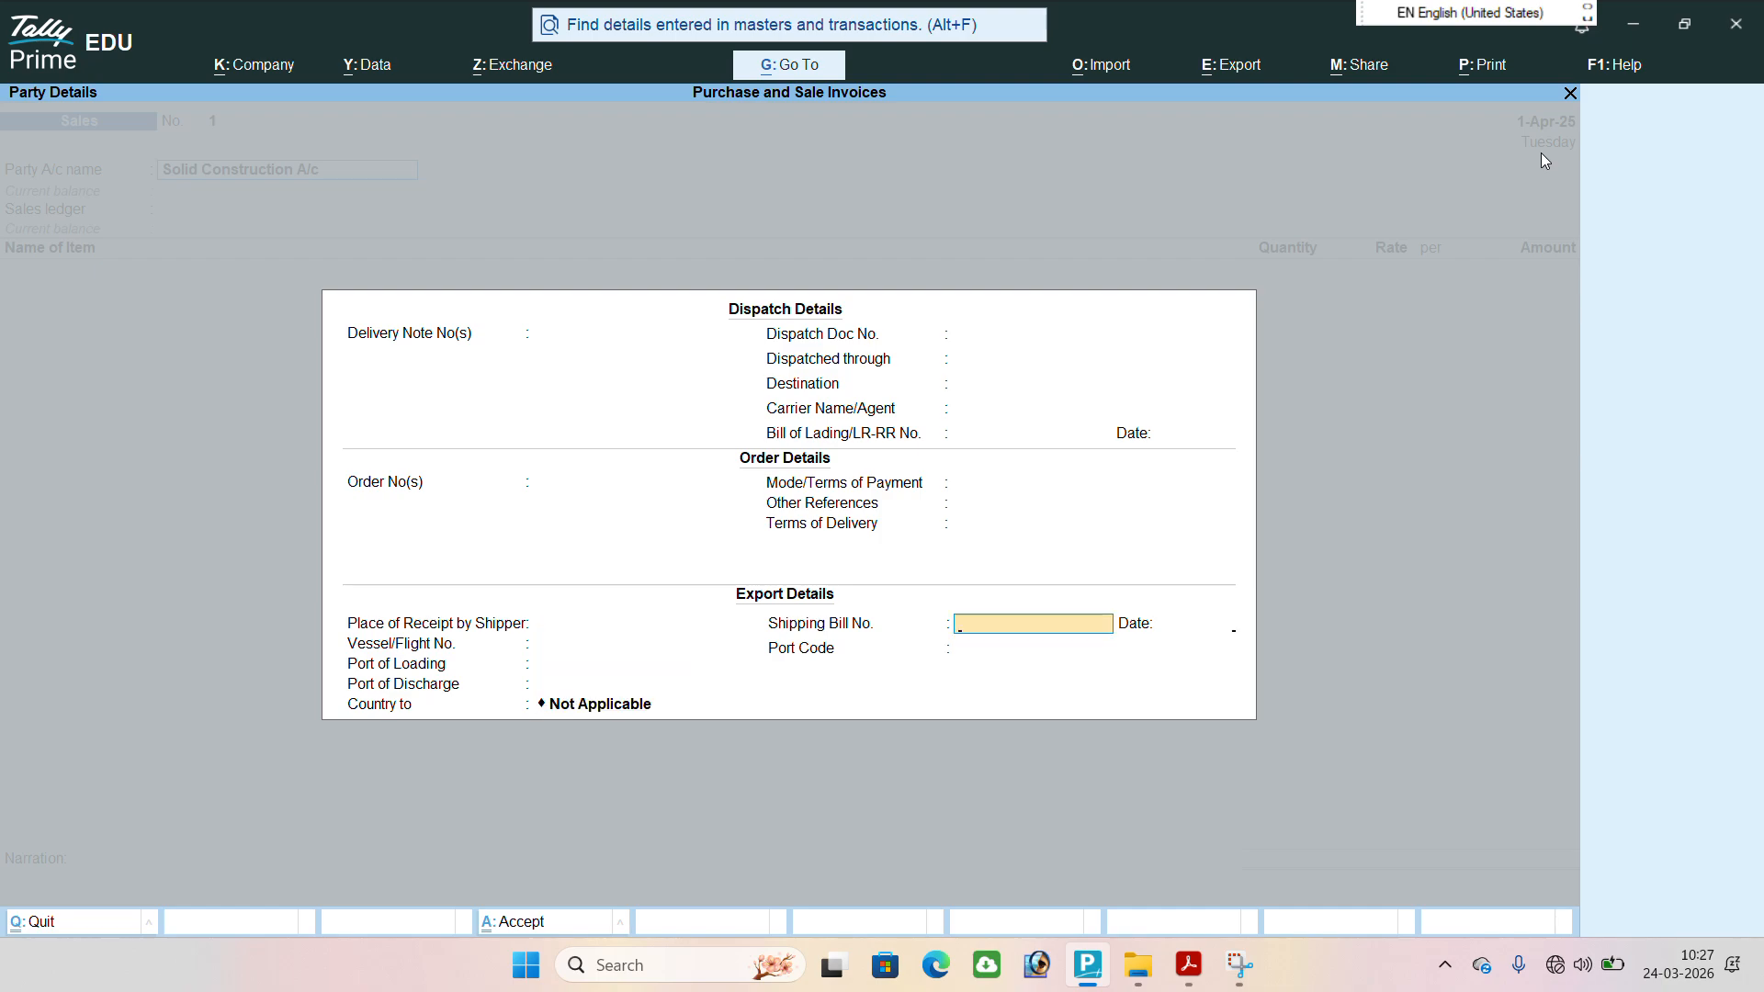
pyautogui.press('Return')
pyautogui.press('Return')
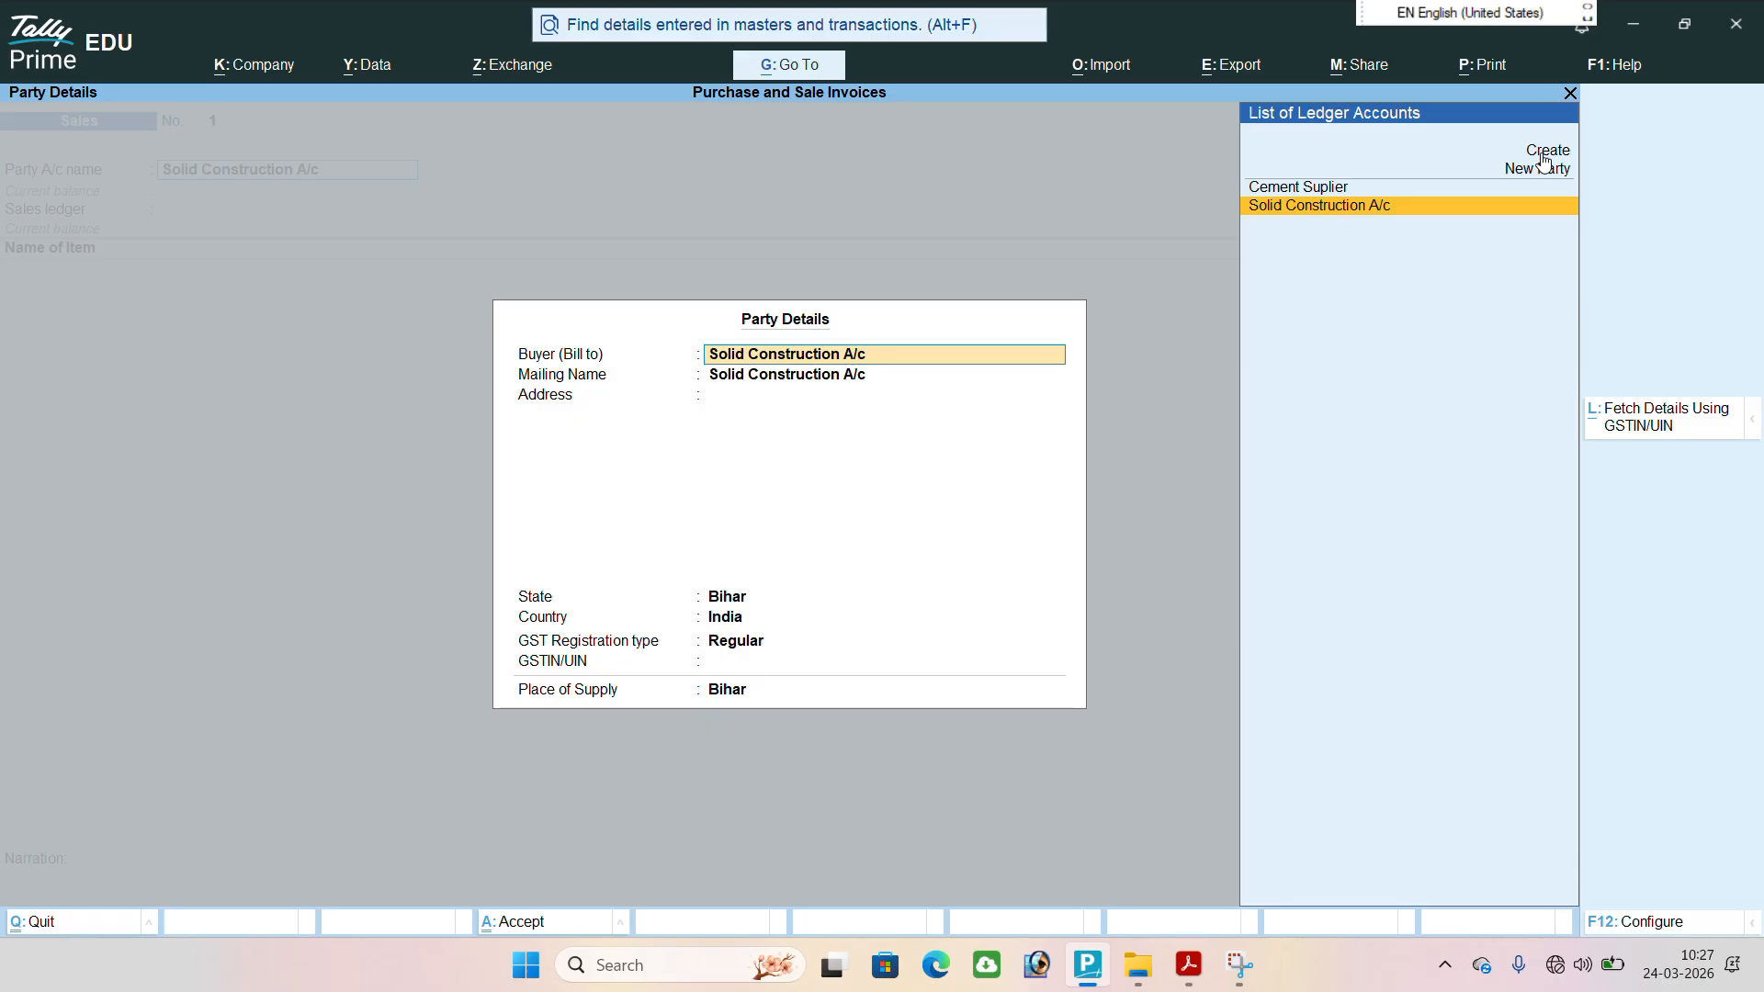
# Accept the party details with Solid Construction A/c as buyer, leaving the address blank and the state as Bihar.
pyautogui.press('Return')
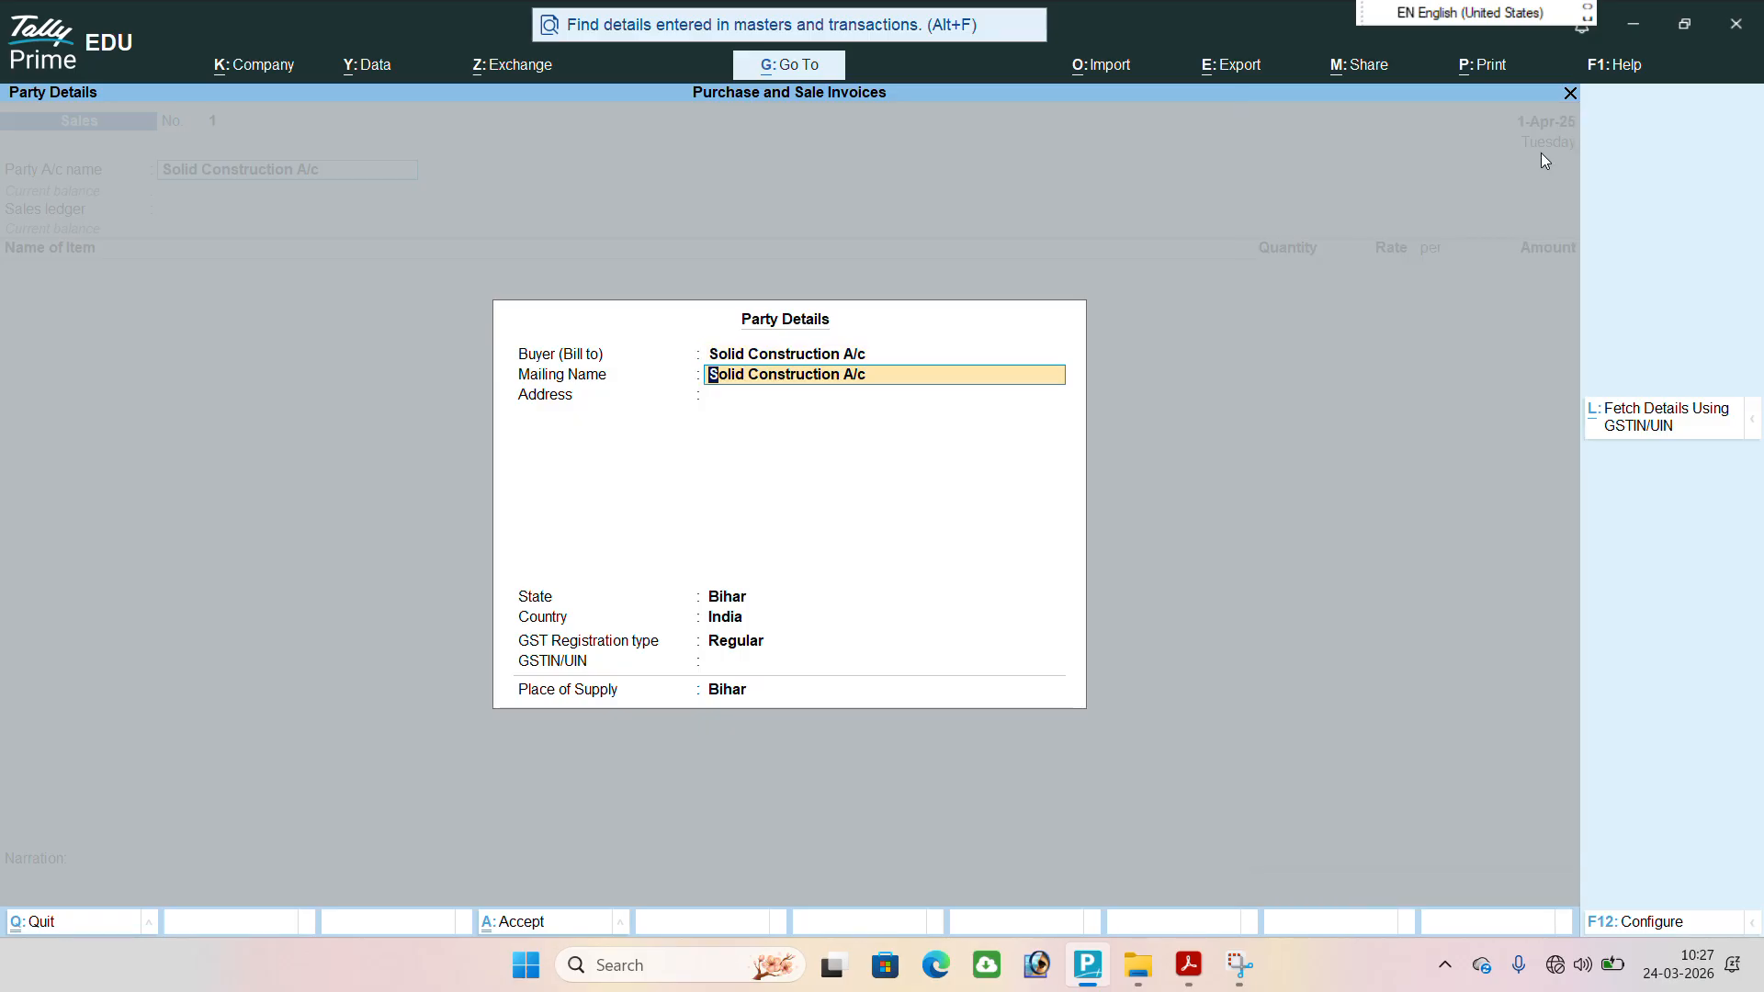
pyautogui.press('Return')
pyautogui.press('Return')
pyautogui.press('Return')
pyautogui.press('Return')
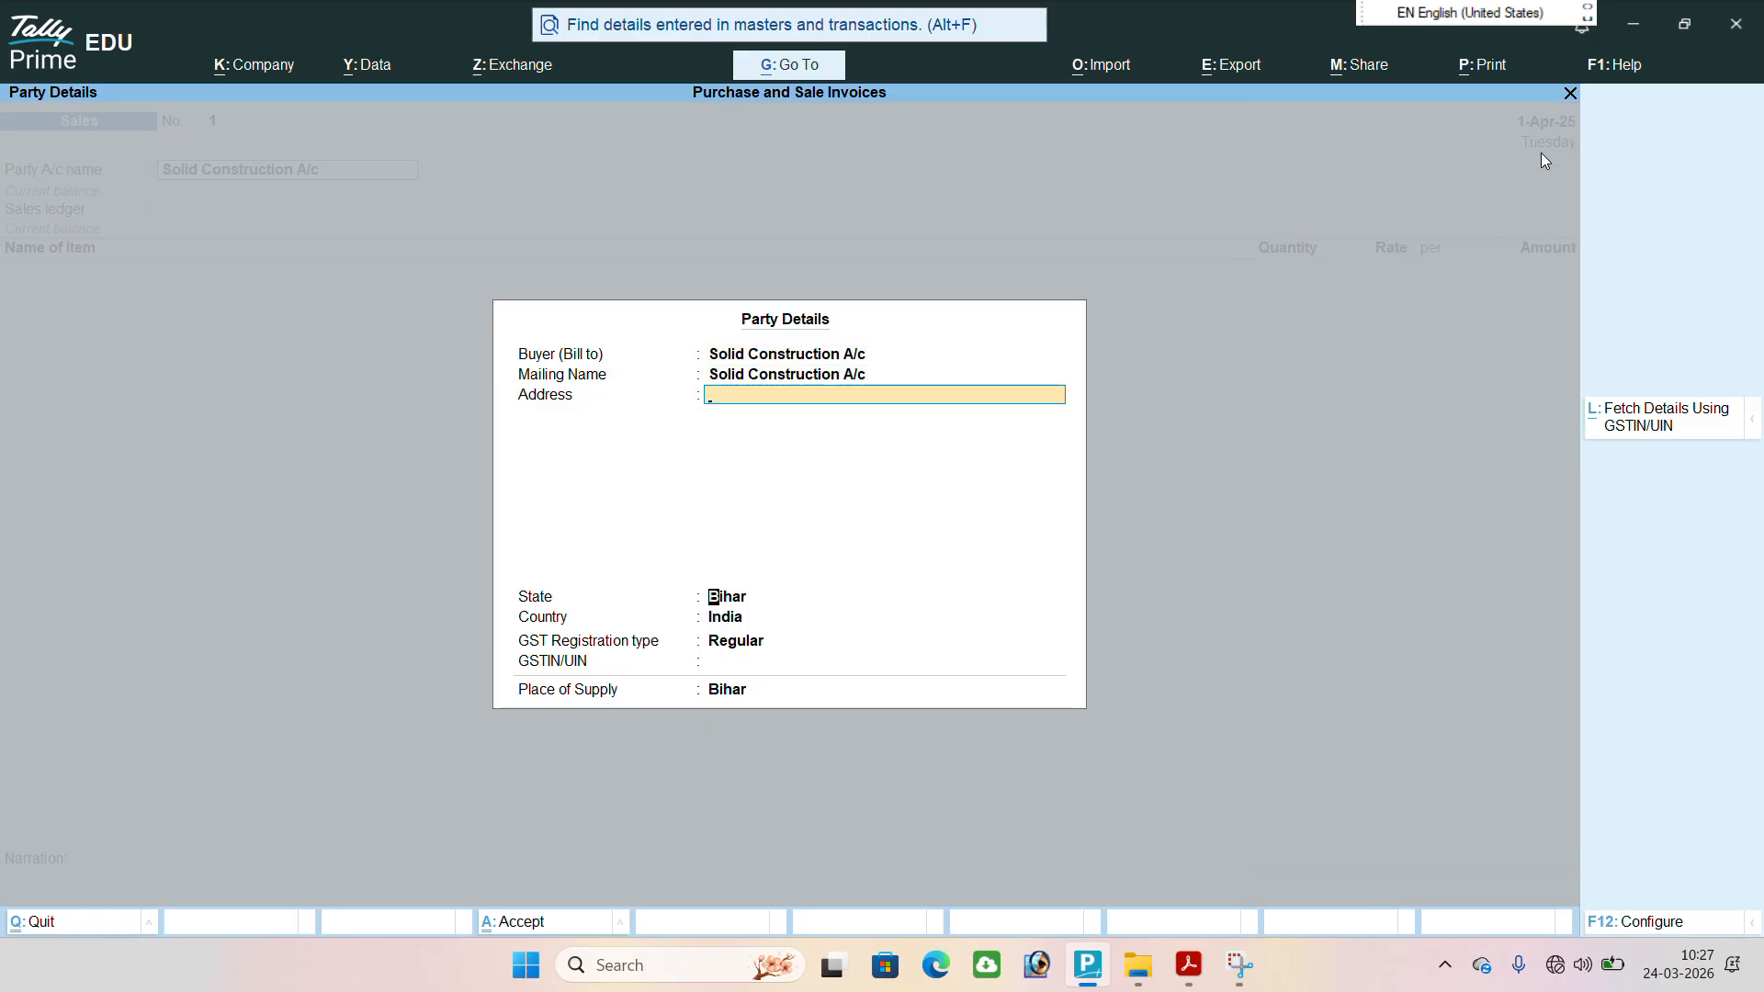
pyautogui.press('Return')
pyautogui.press('Return')
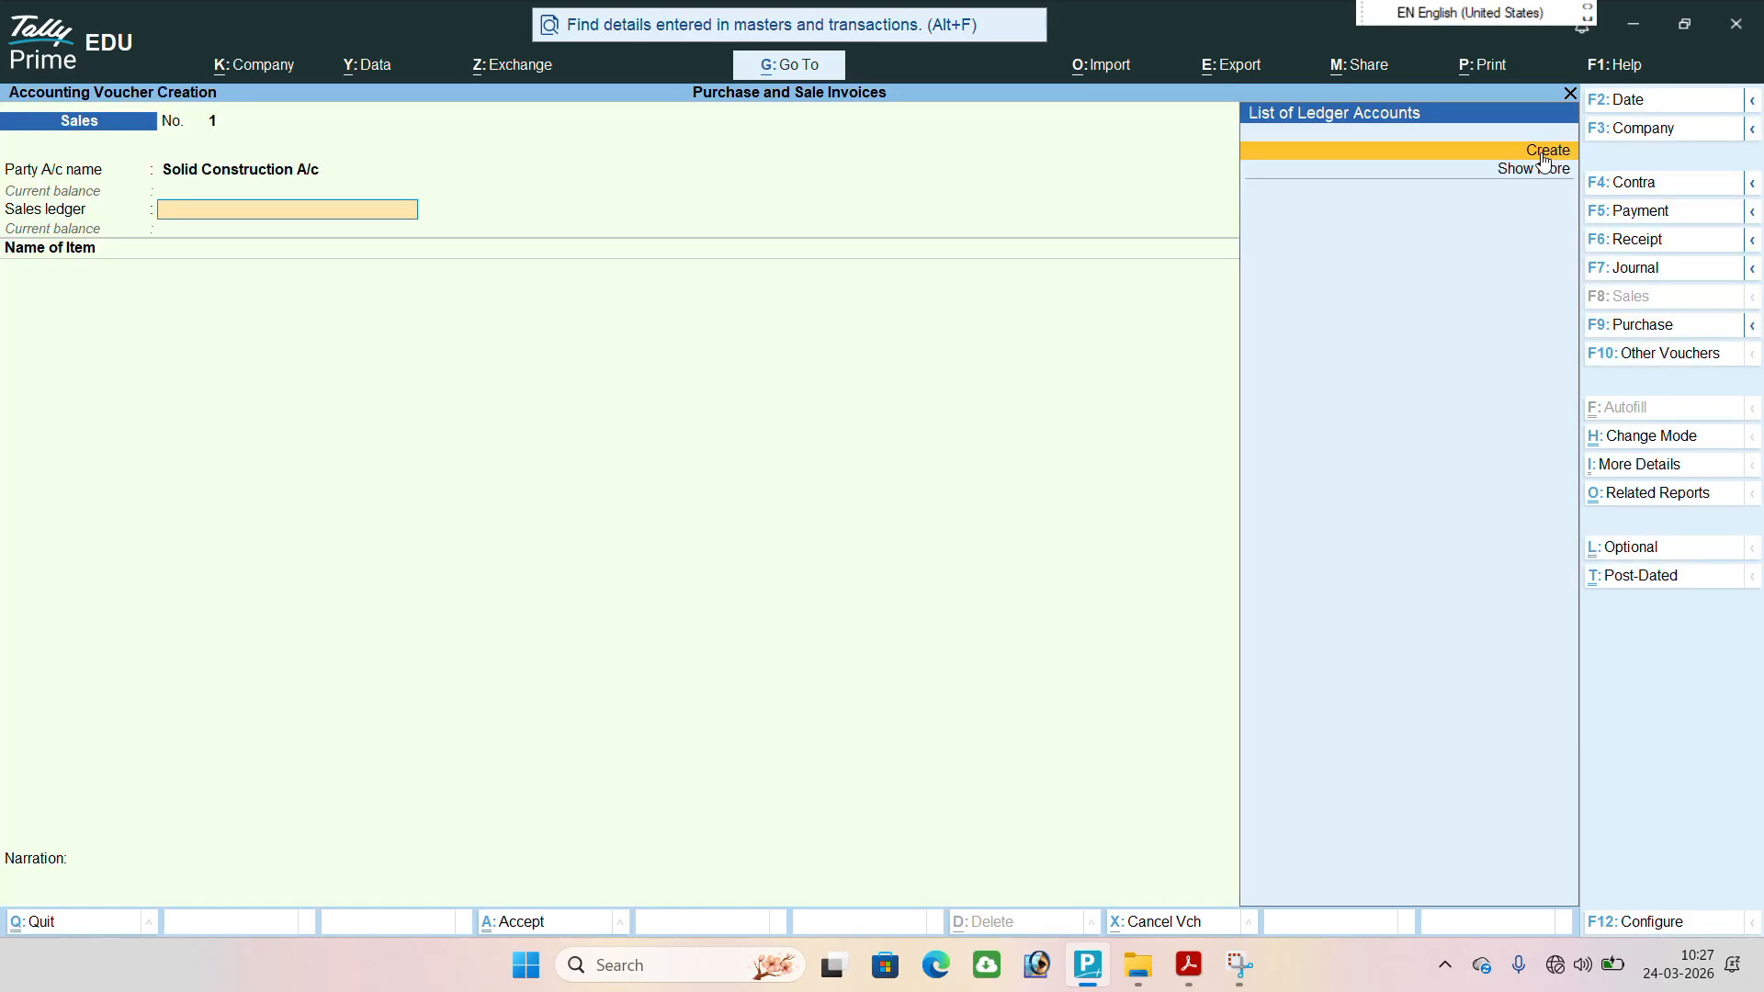
# Create and save the sales ledger Sales A/c under Sales Accounts with the remaining settings at their defaults.
pyautogui.click(1540, 151)
pyautogui.write('Sales a/c')
pyautogui.press('Return')
pyautogui.press('Return')
pyautogui.write('sa')
pyautogui.press('Return')
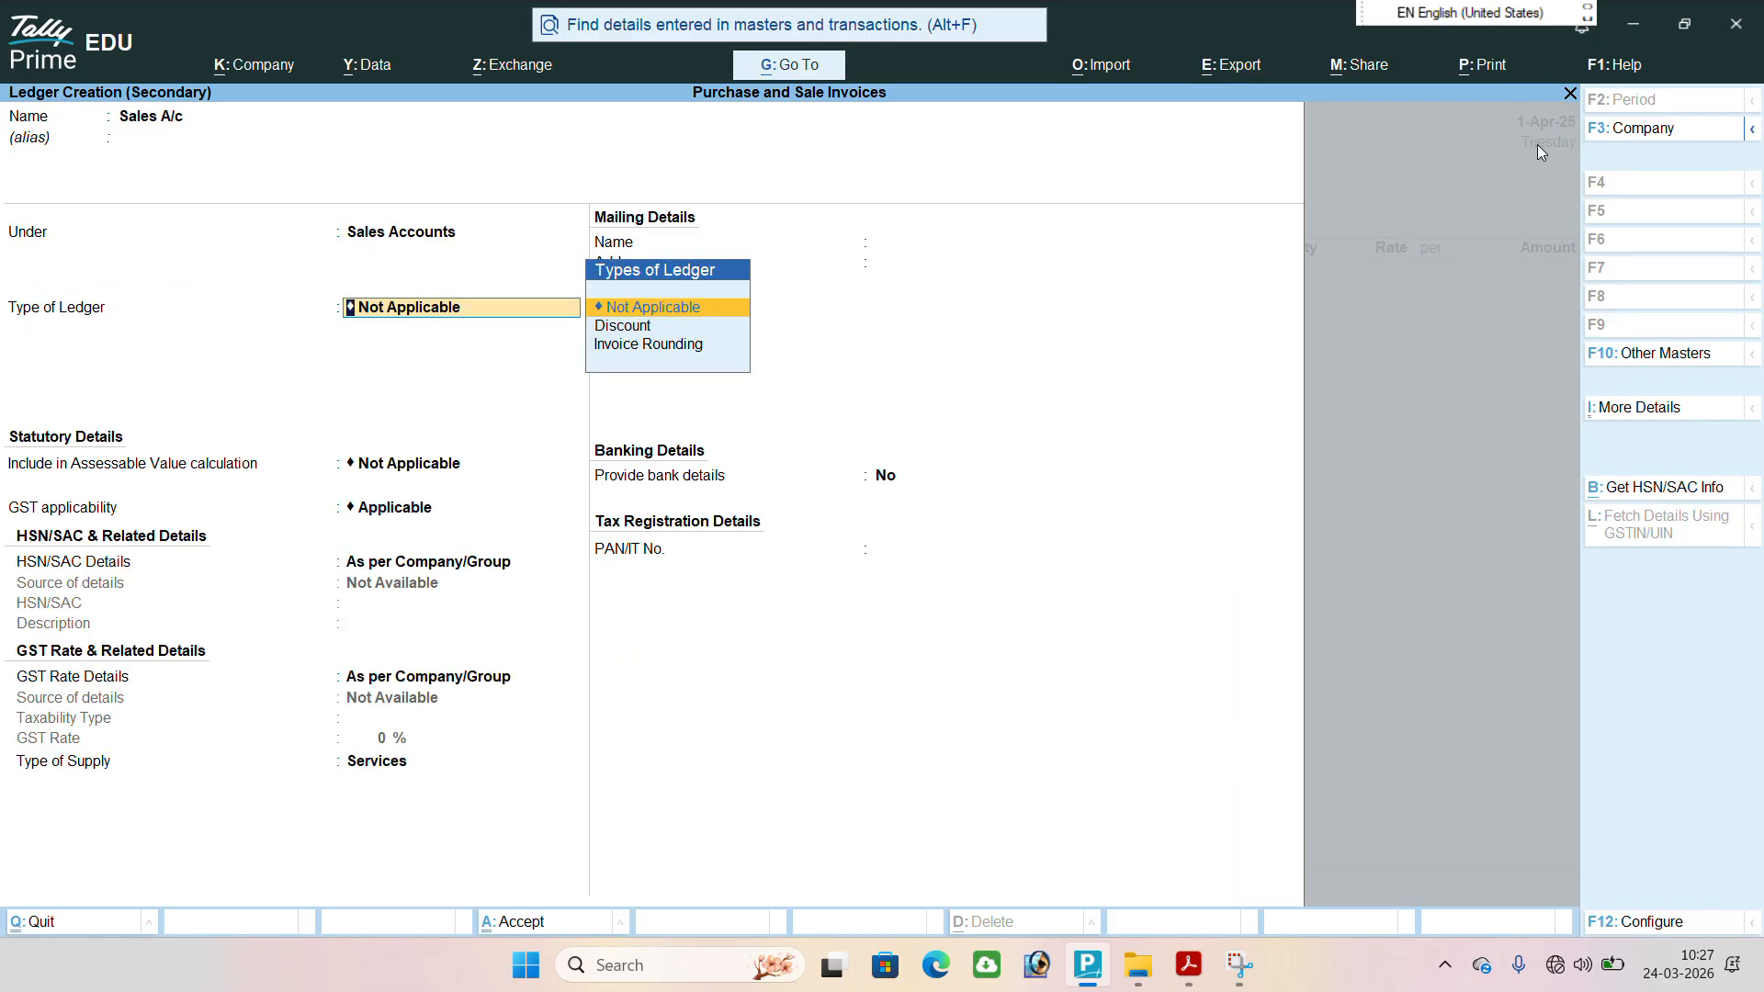
pyautogui.hotkey('ctrl', 'a')
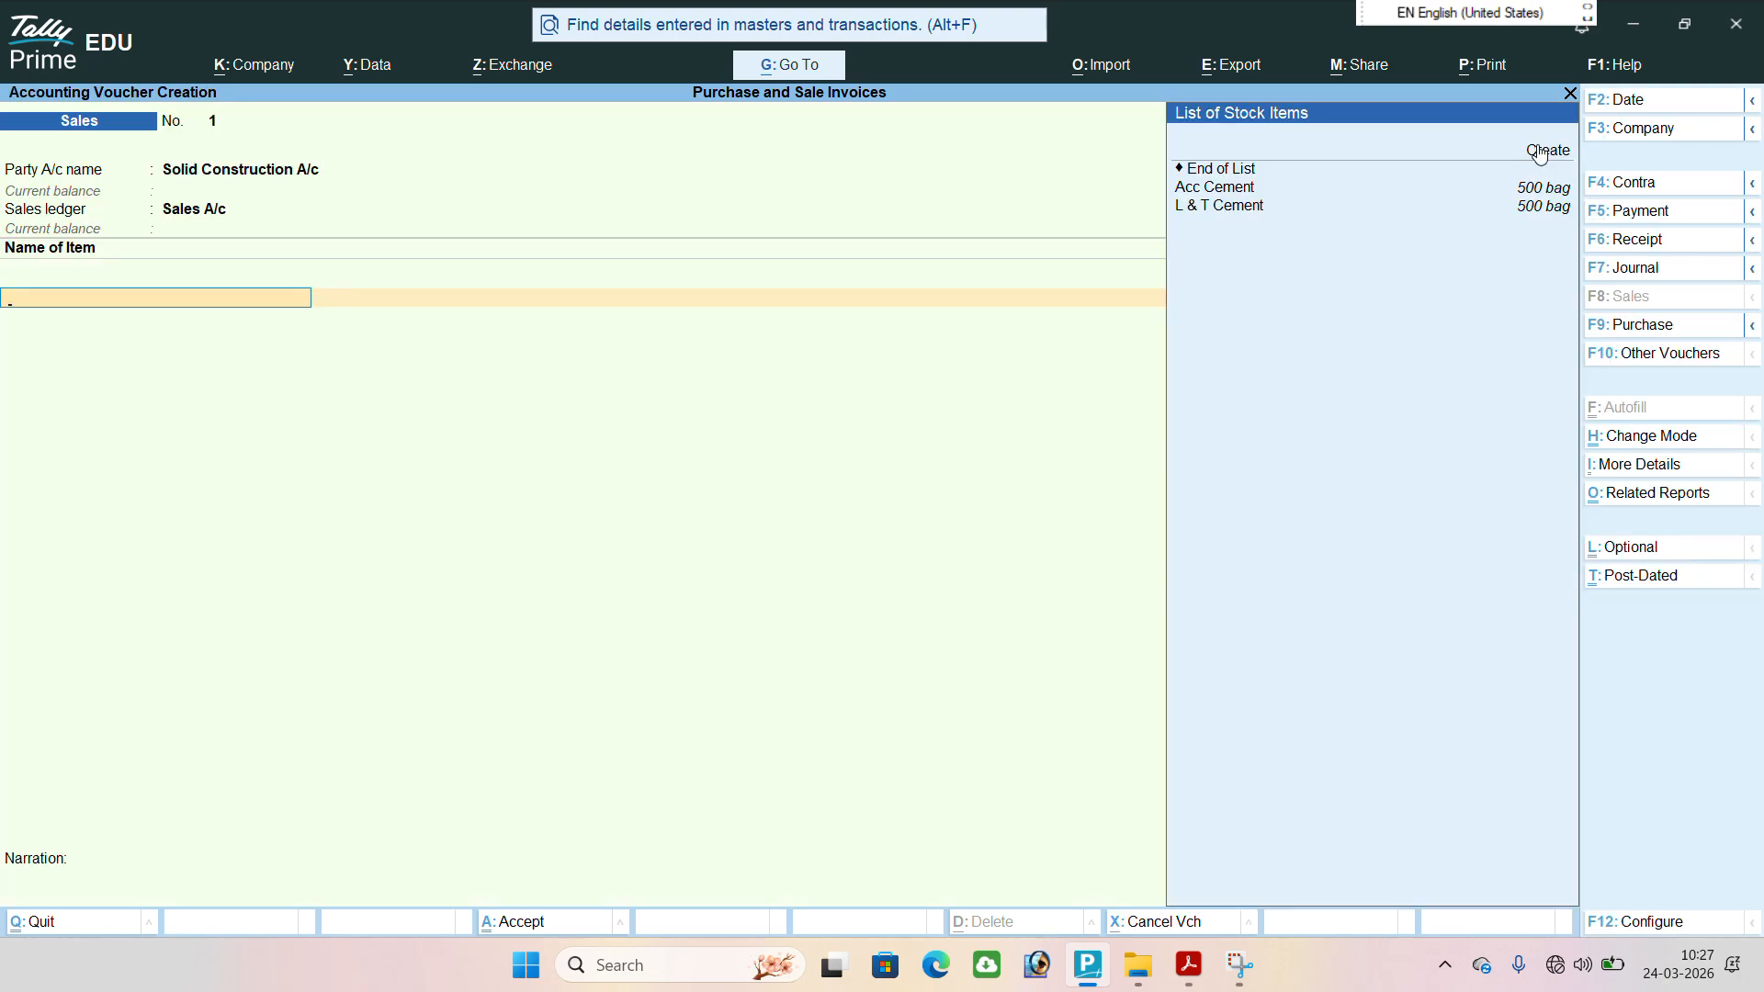
# Add the item Acc Cement with a quantity of 450 bags at a rate of 185 per bag.
pyautogui.press('Down')
pyautogui.press('Return')
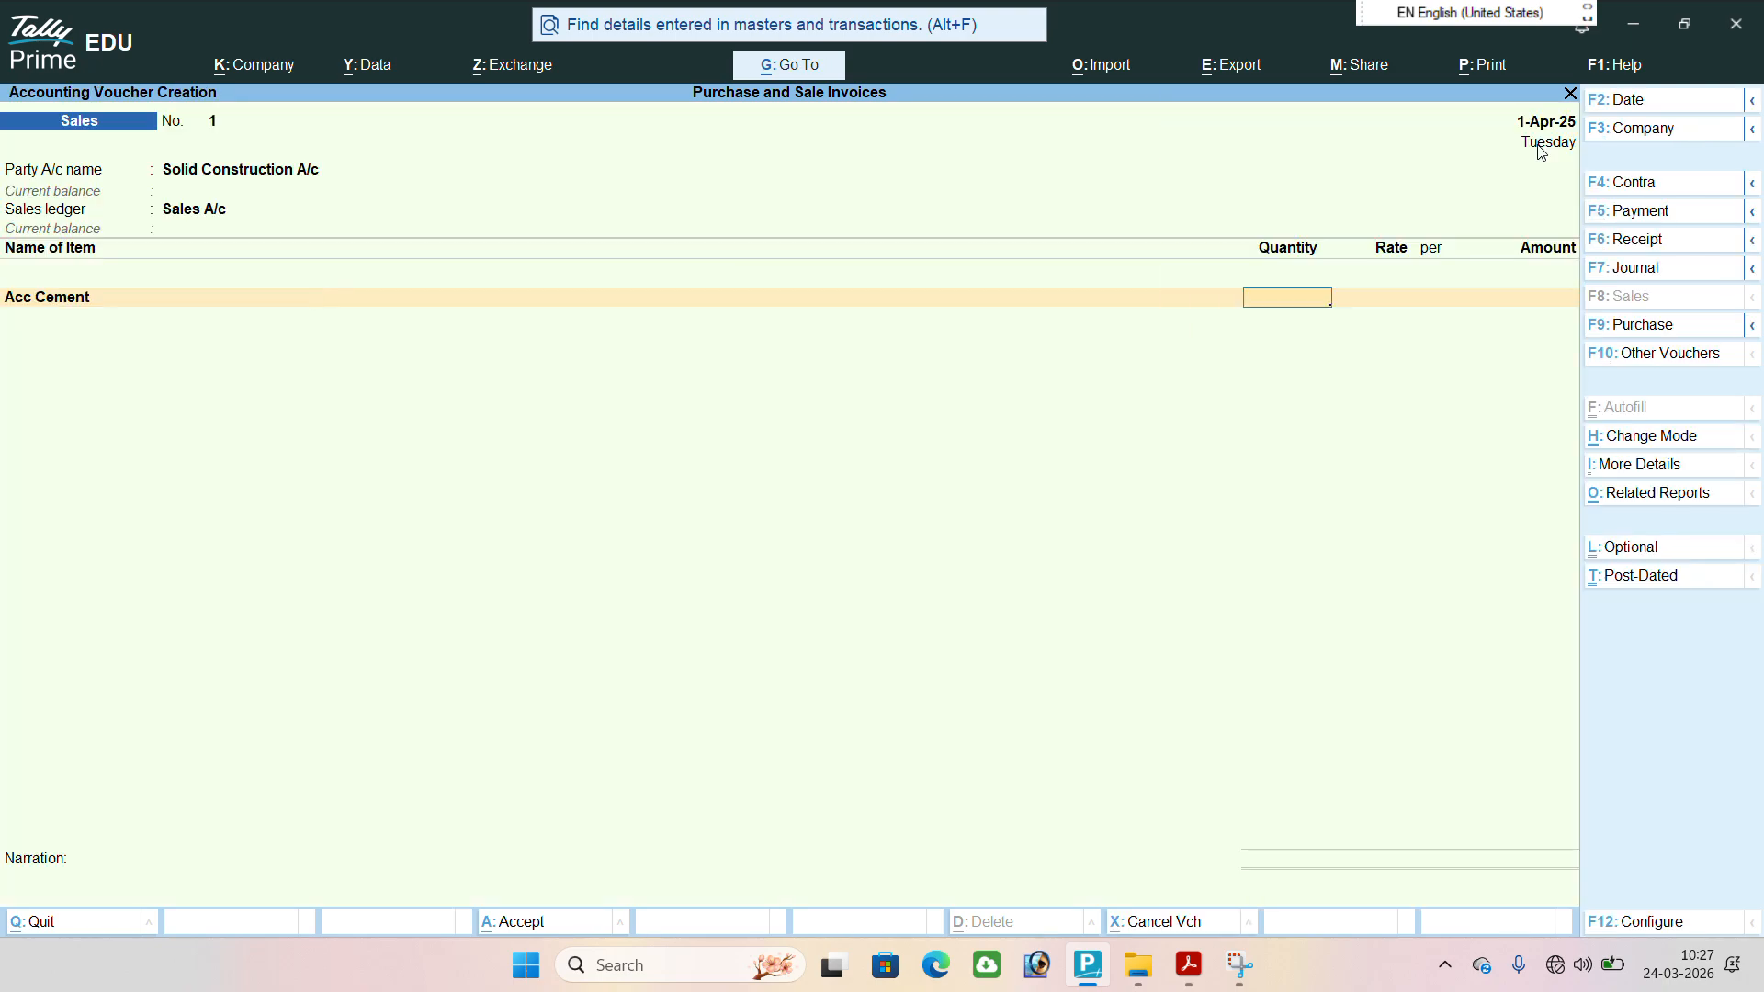
pyautogui.write('450')
pyautogui.press('Return')
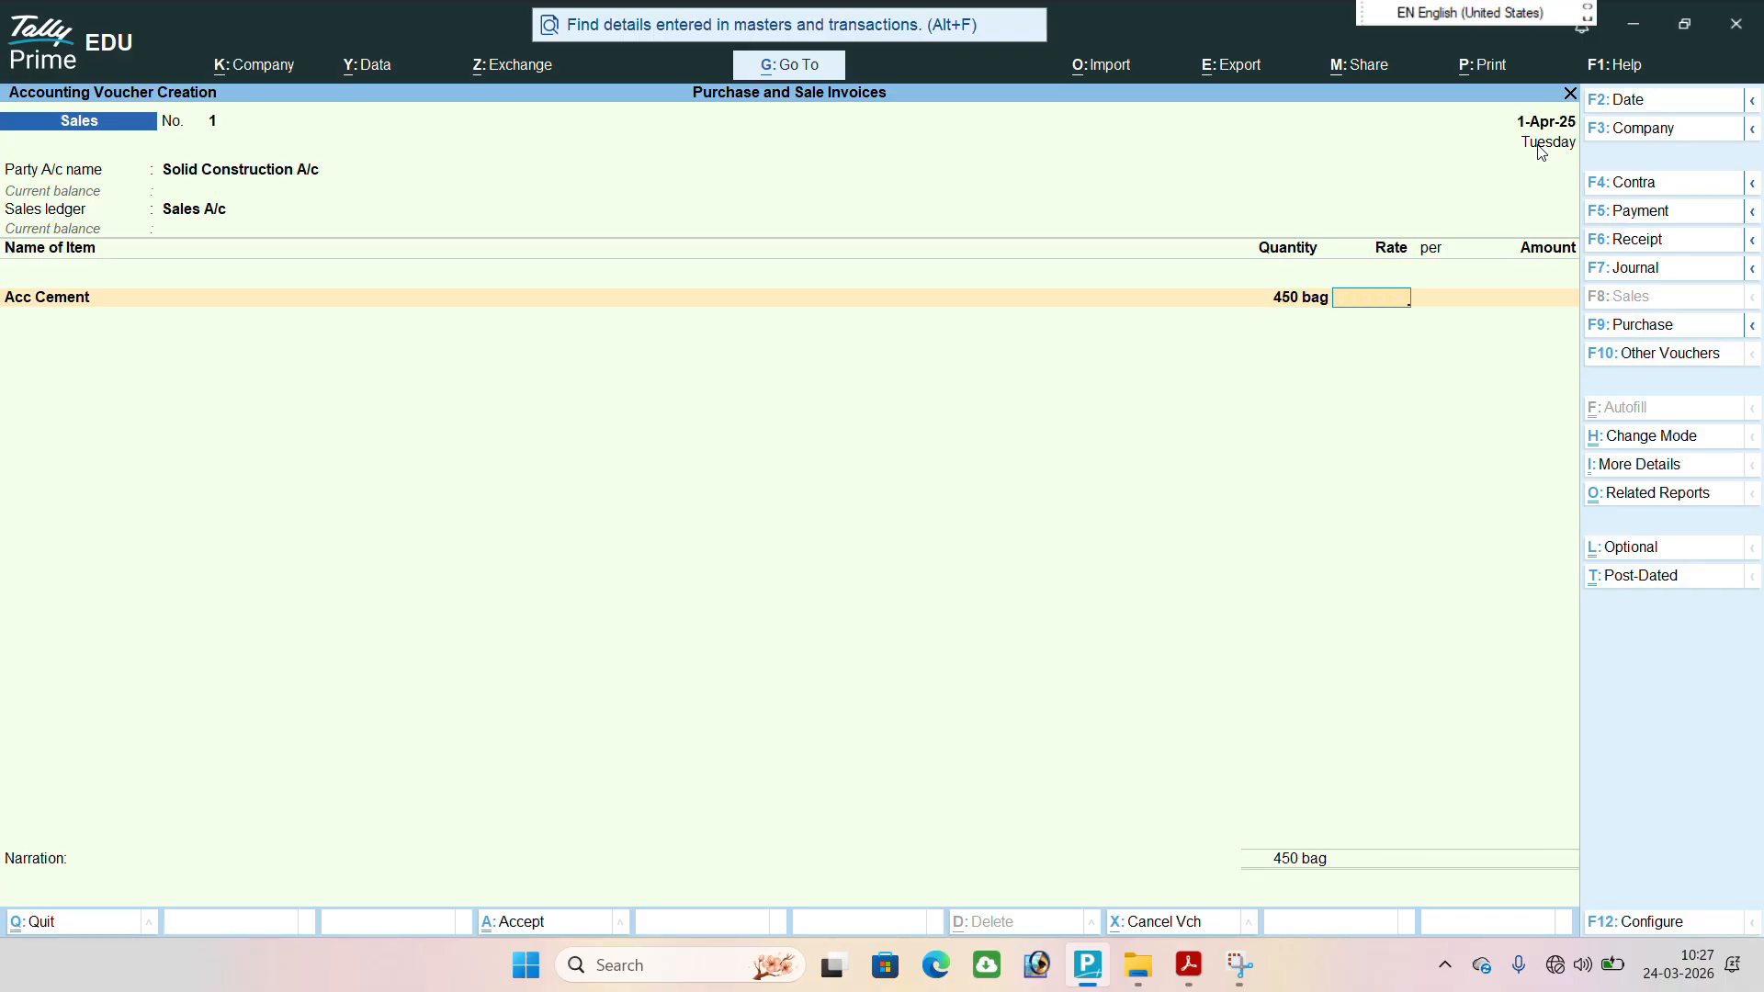
pyautogui.write('185')
pyautogui.press('Return')
pyautogui.press('Return')
pyautogui.press('Return')
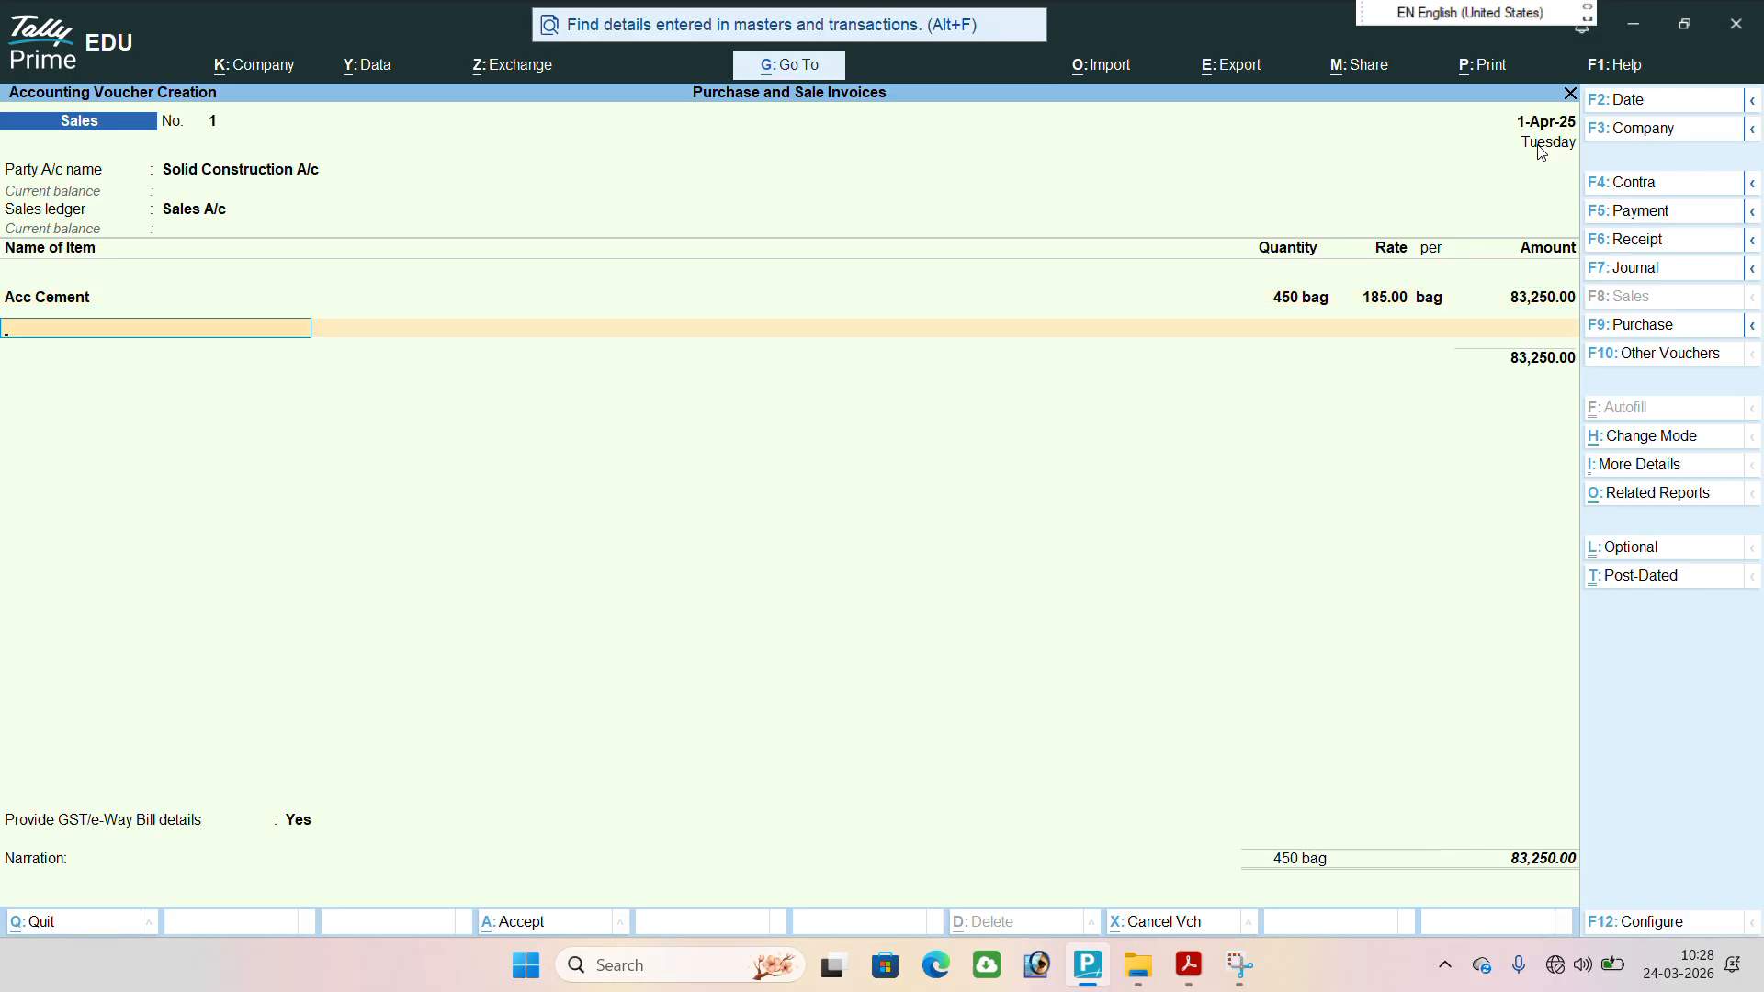
# Add the item L & T Cement with 450 bags at a rate of 185 per bag and end the item list.
pyautogui.press('Return')
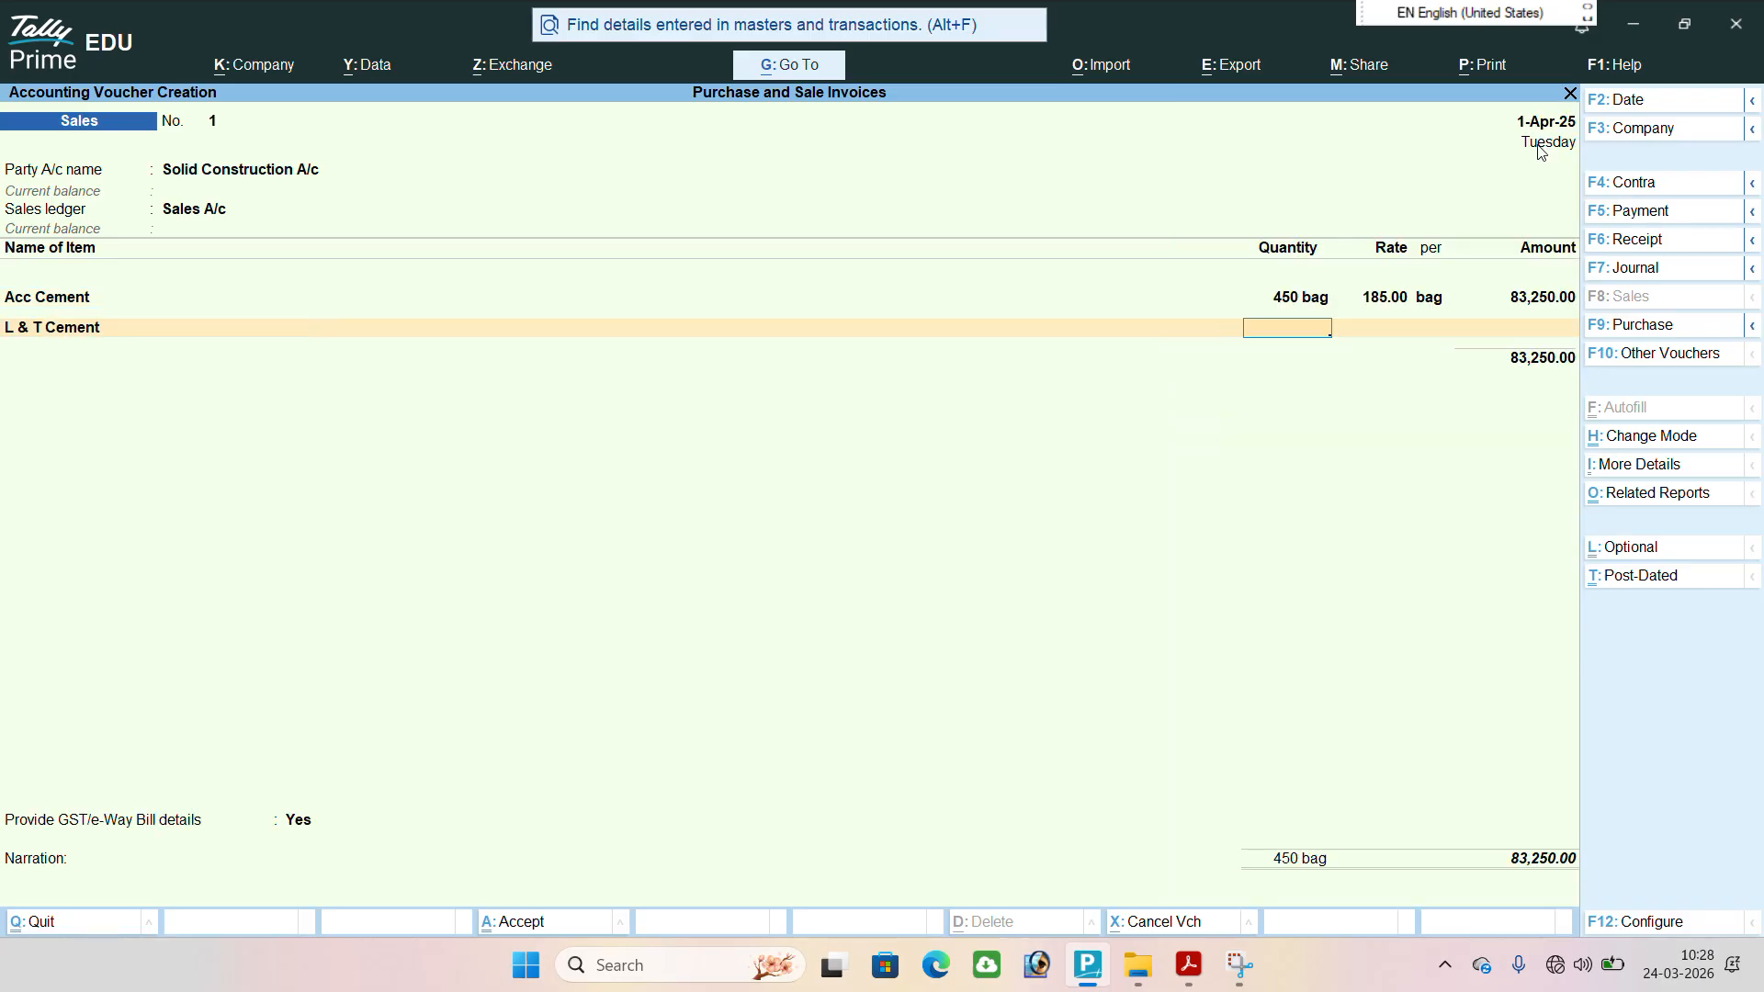
pyautogui.write('450')
pyautogui.press('Return')
pyautogui.write('185')
pyautogui.press('Return')
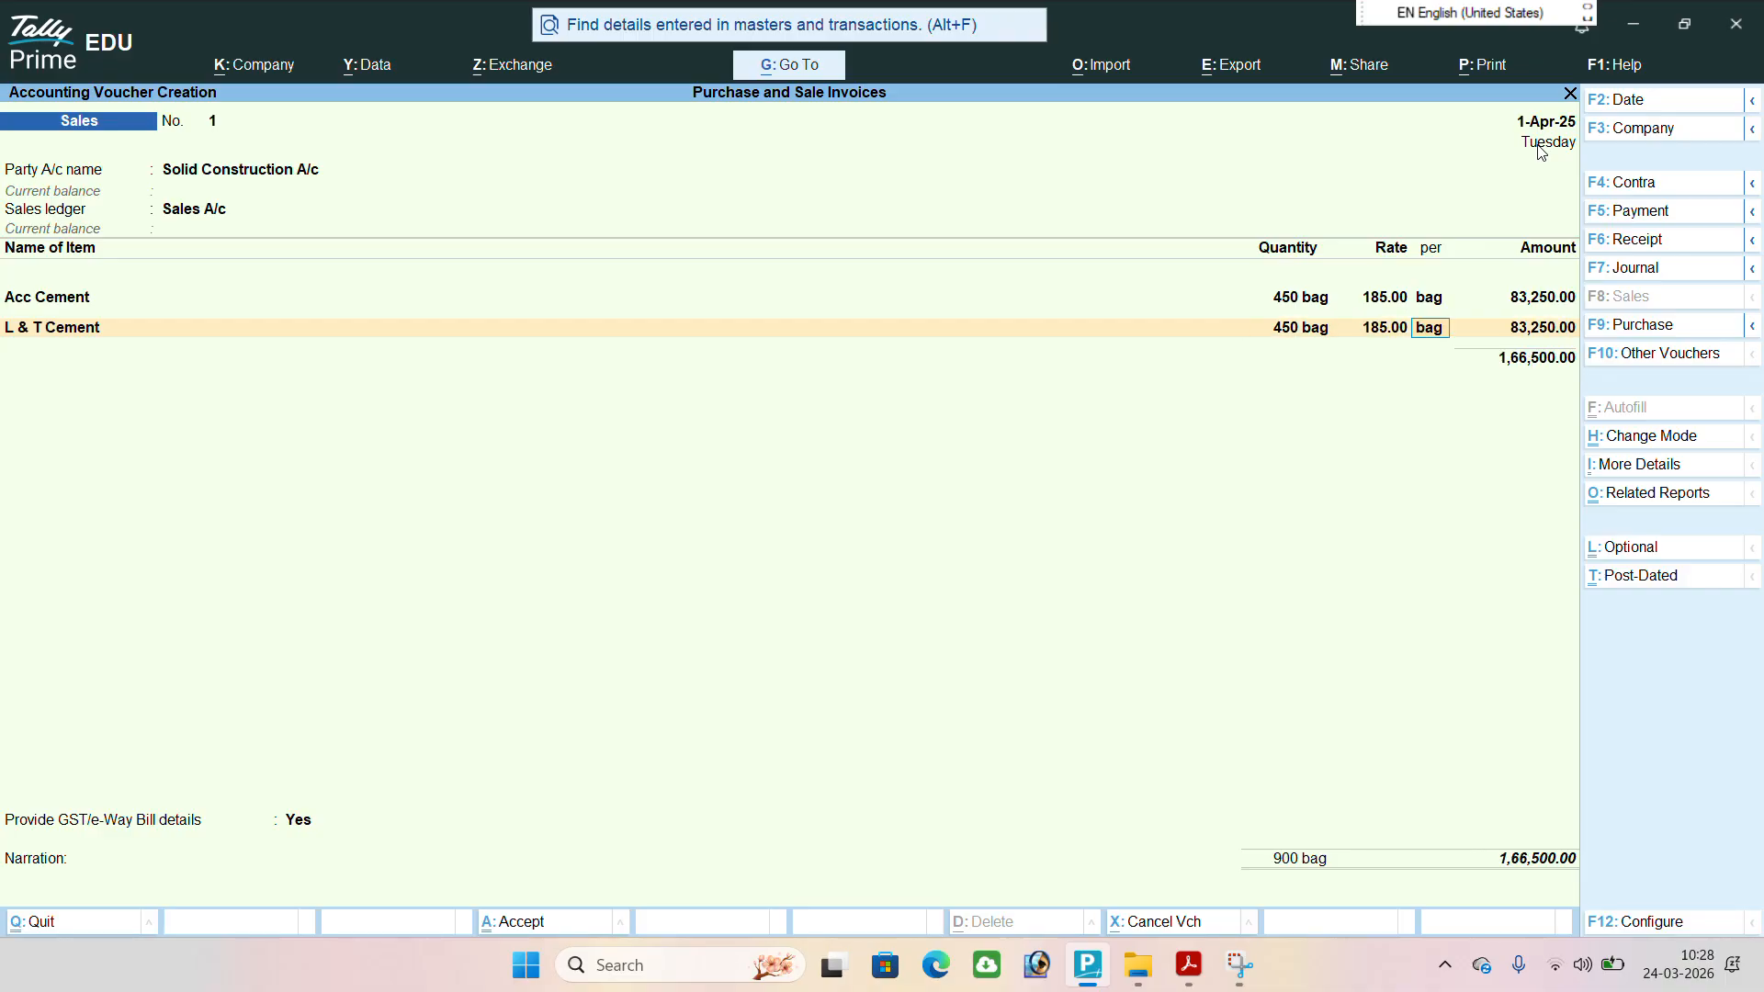
pyautogui.press('Return')
# End the item list, set Provide GST/e-Way Bill details to No and accept the invoice total.
pyautogui.press('Return')
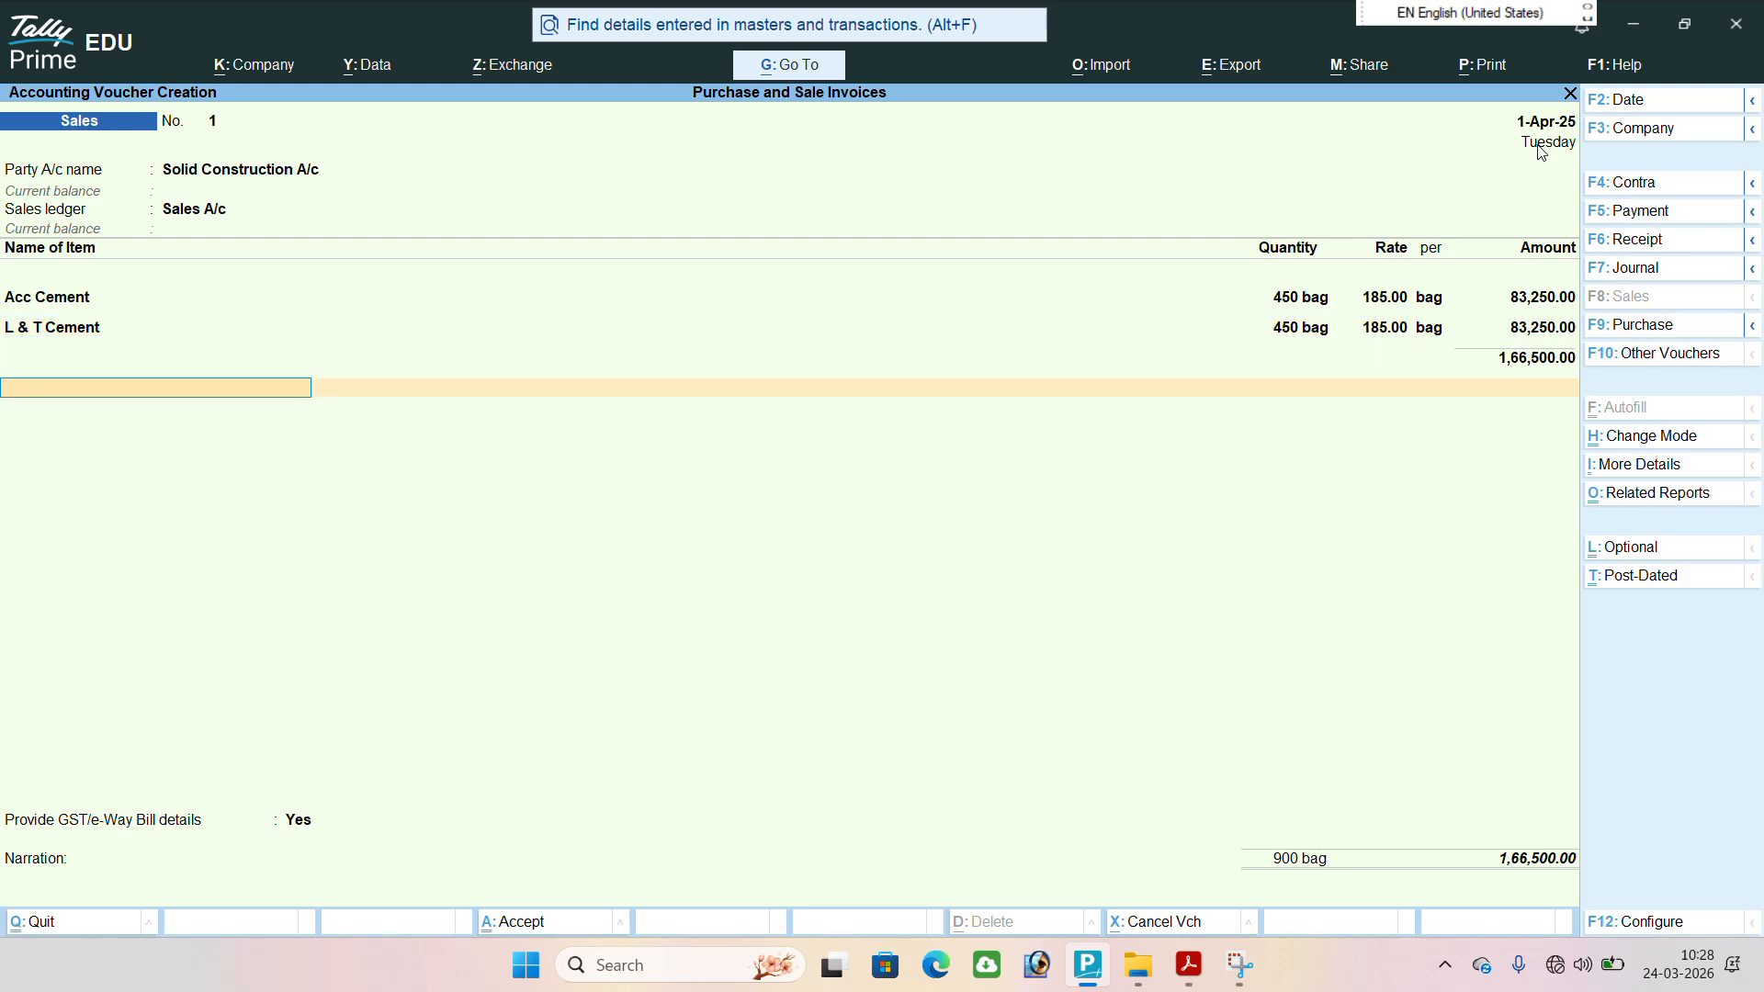
pyautogui.press('Return')
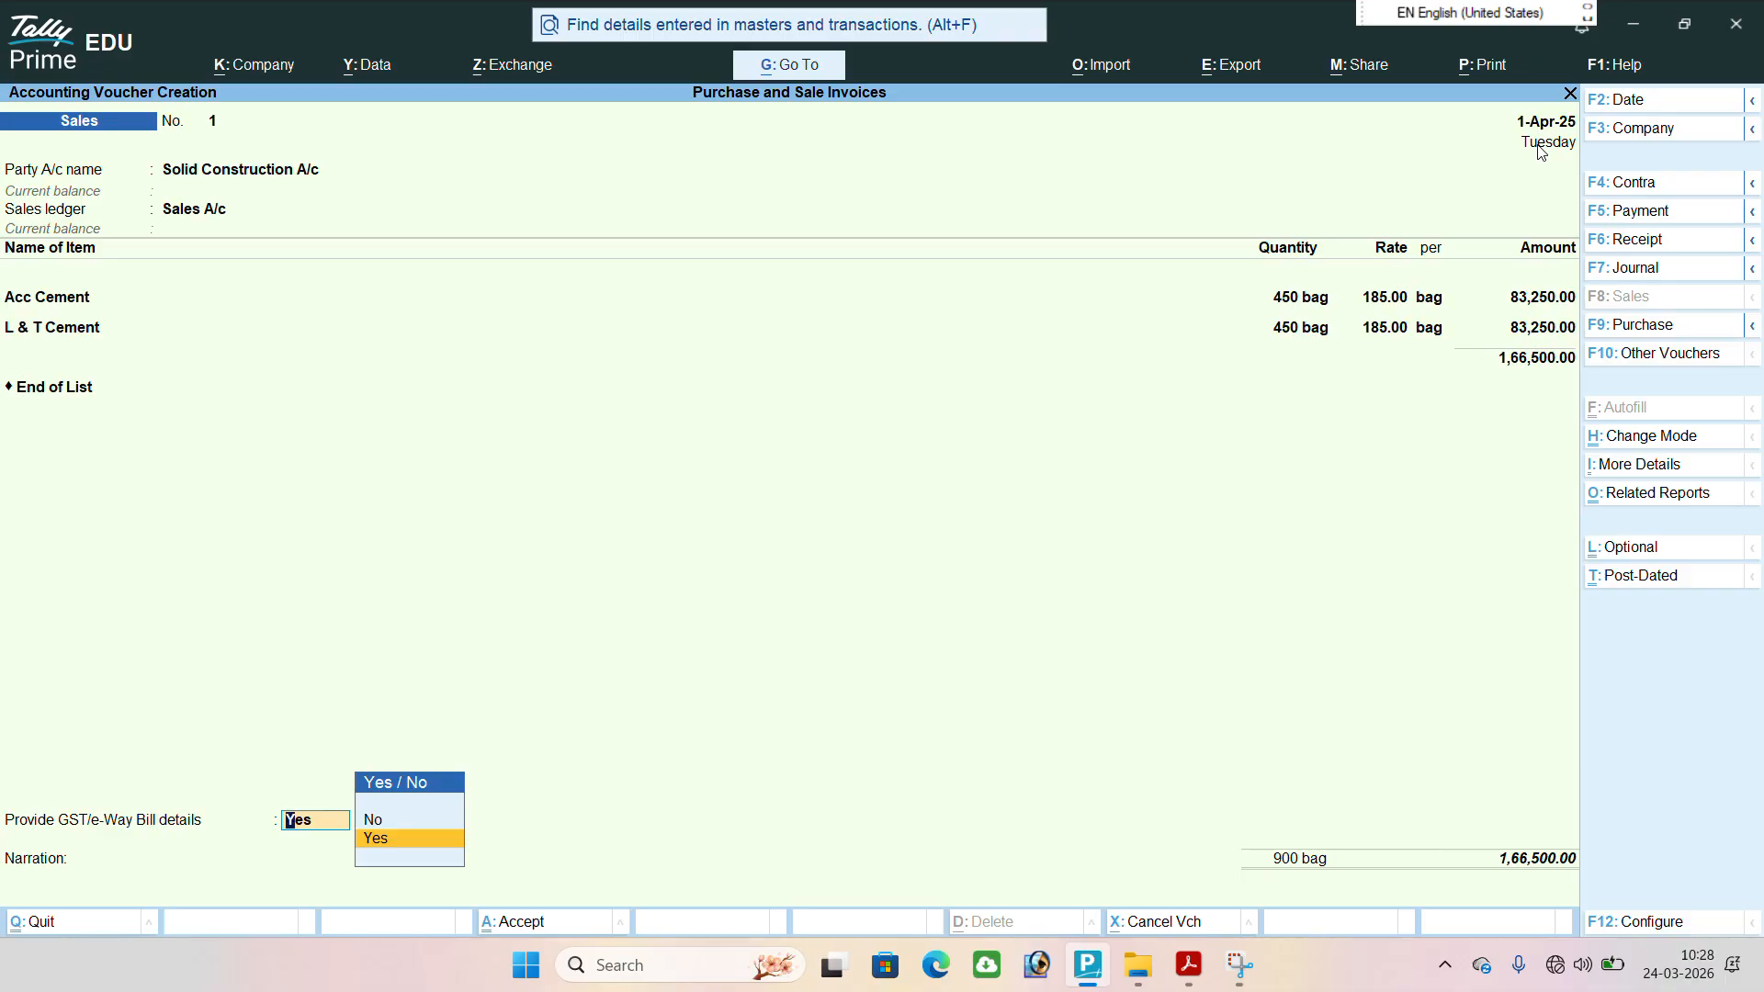
pyautogui.press('Up')
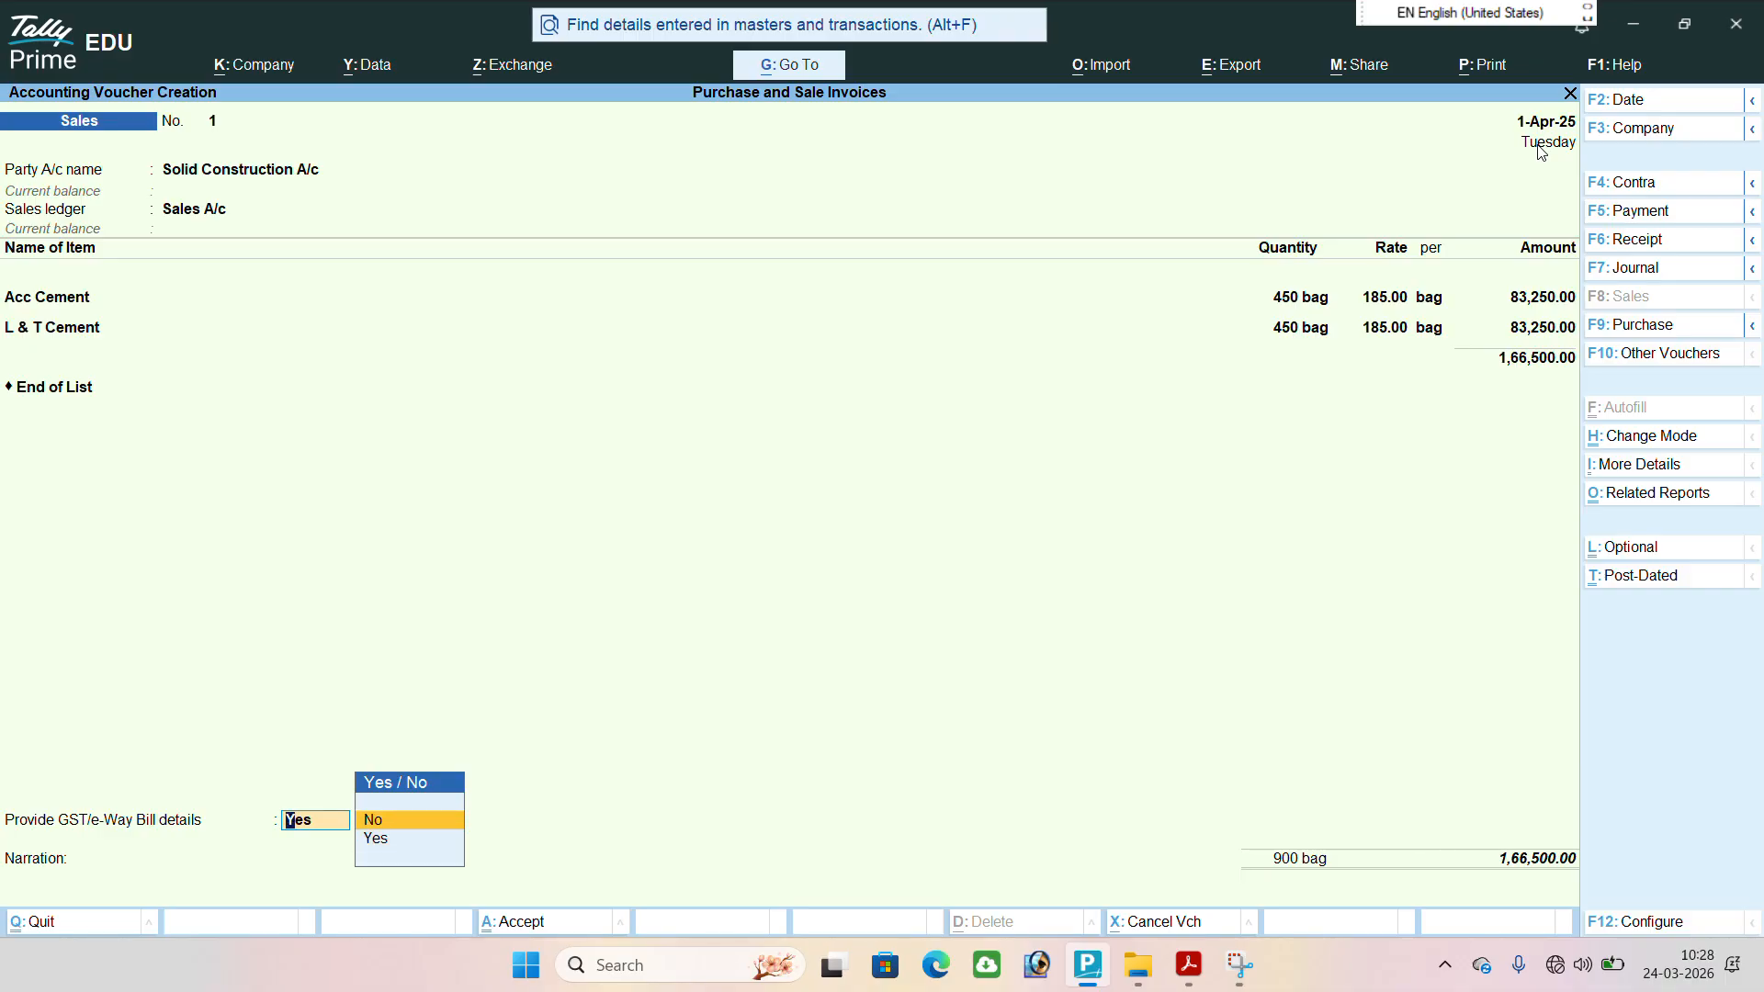
pyautogui.press('Return')
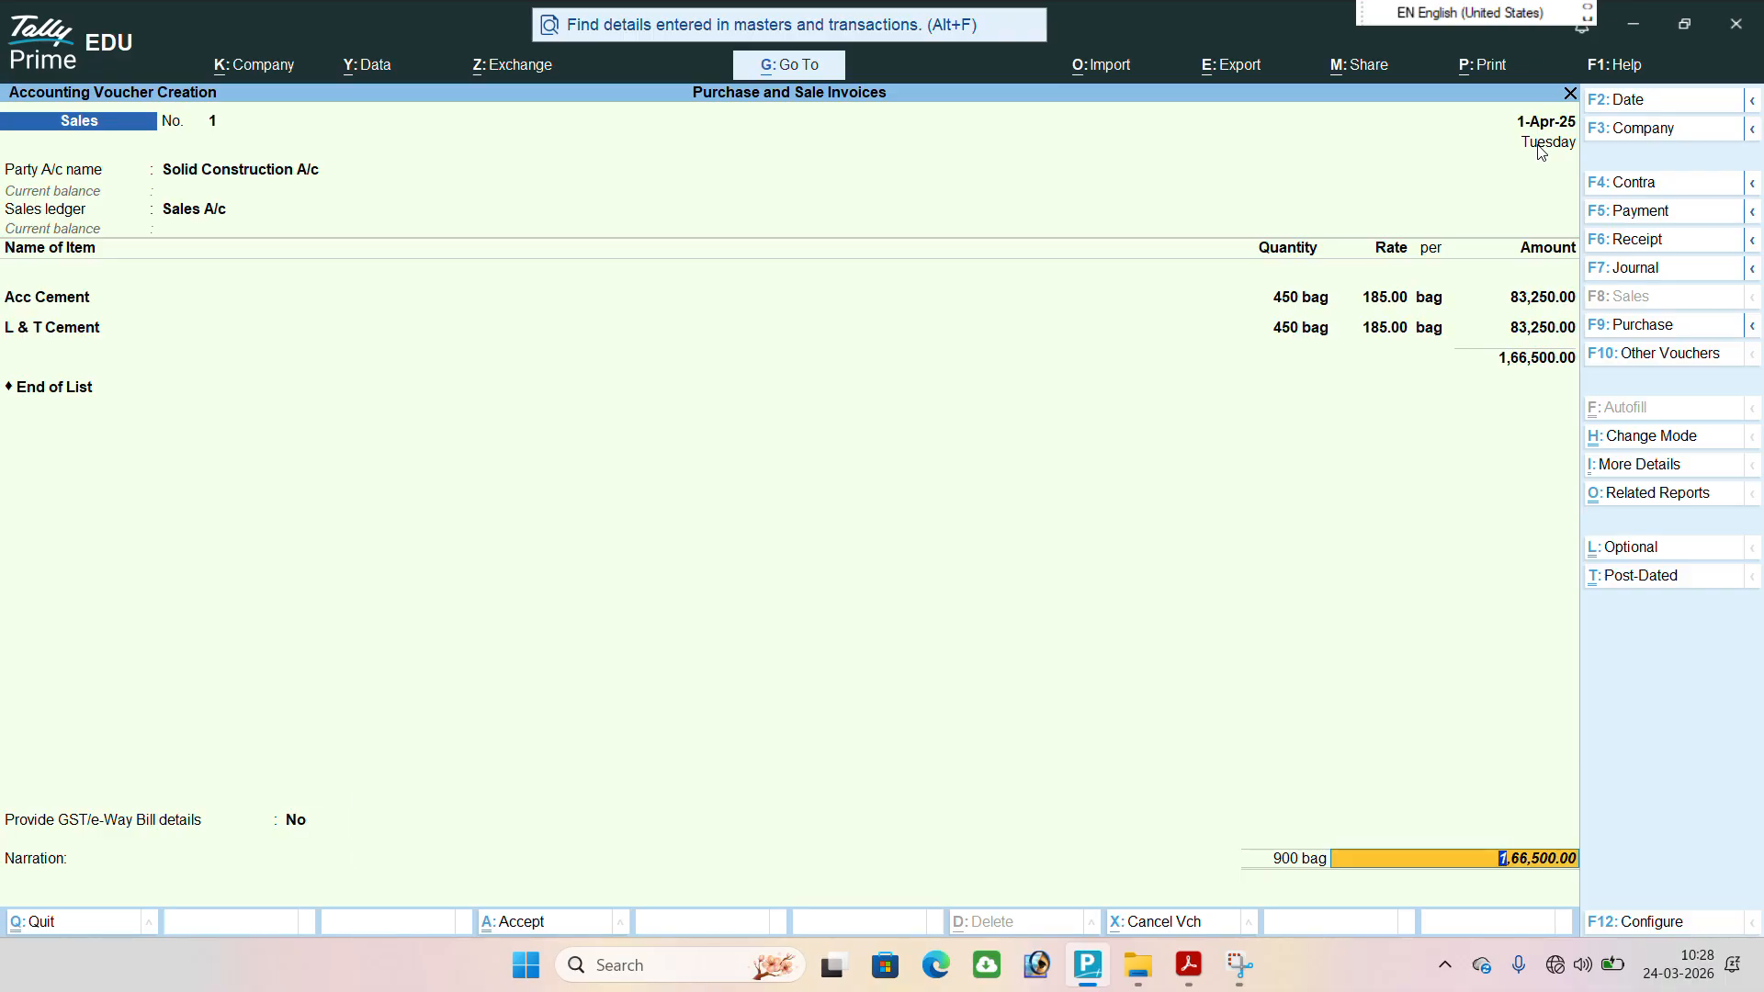
pyautogui.press('Return')
pyautogui.press('Return')
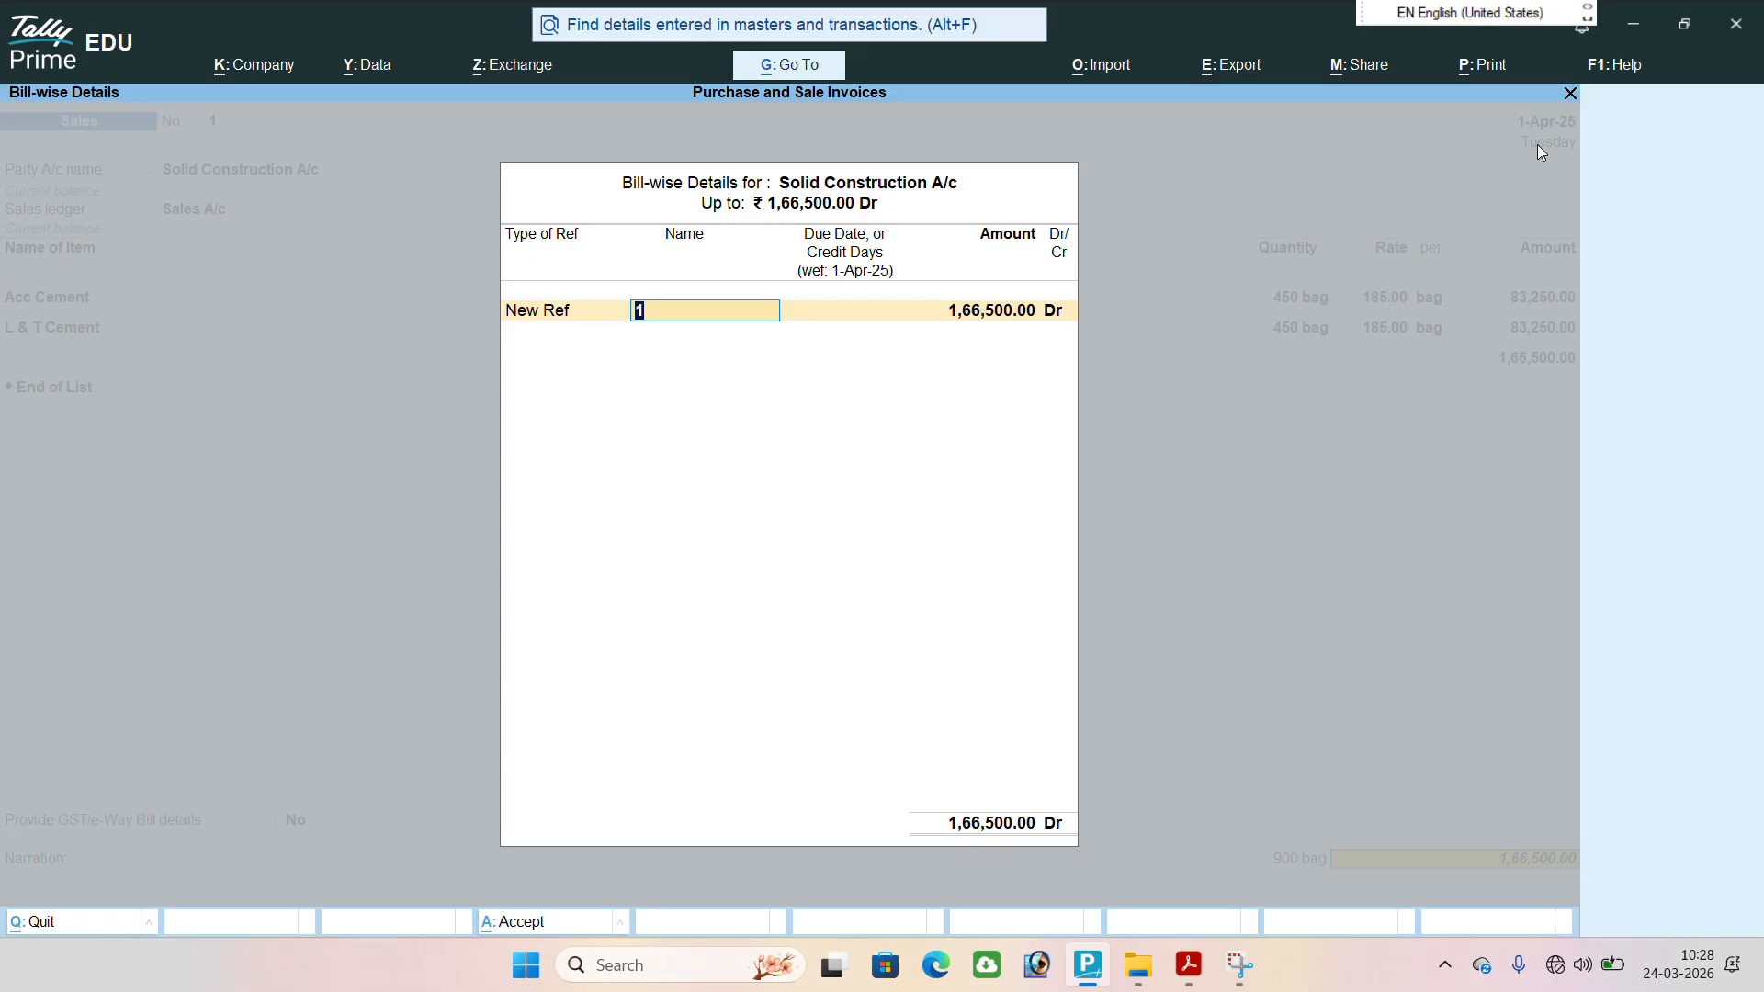
# Allocate the full invoice amount for Solid Construction A/c to New Ref 1 in the bill-wise details, leaving the narration blank.
pyautogui.press('BackSpace')
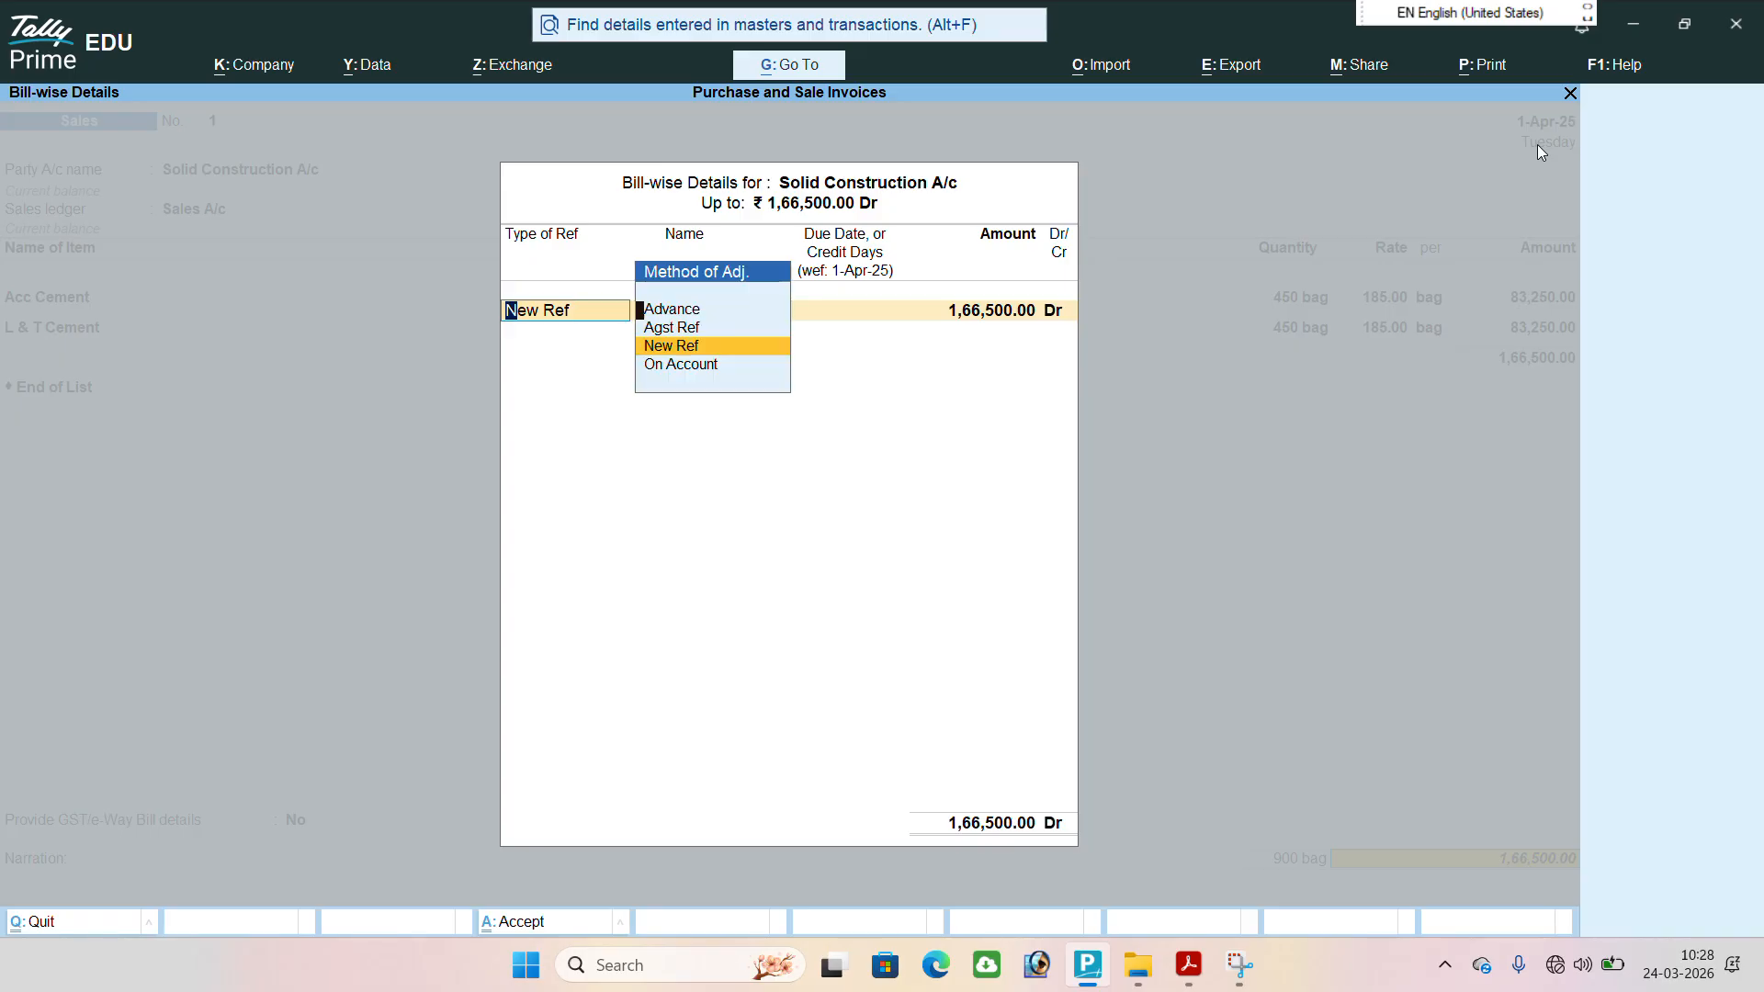
pyautogui.press('Return')
pyautogui.press('Return')
pyautogui.press('Return')
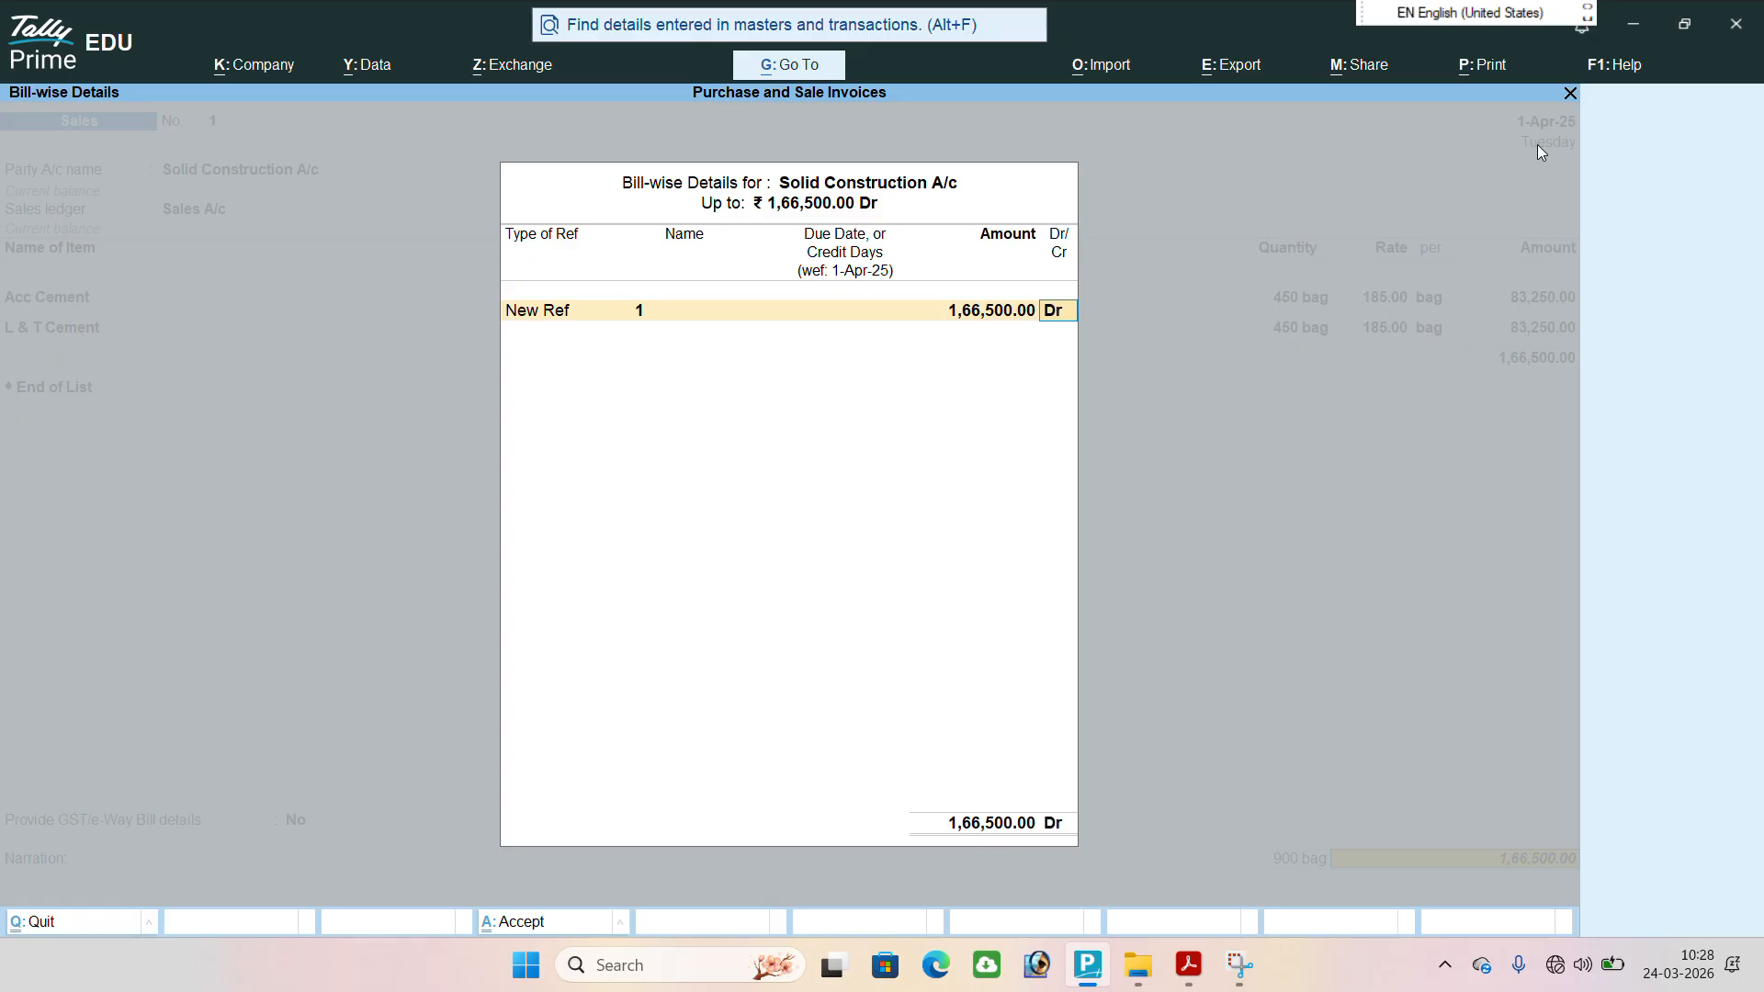
pyautogui.press('Return')
pyautogui.press('Return')
# Save the sales voucher with the e-Way Bill generation request accepted and leave voucher creation for the Gateway of Tally.
pyautogui.press('Return')
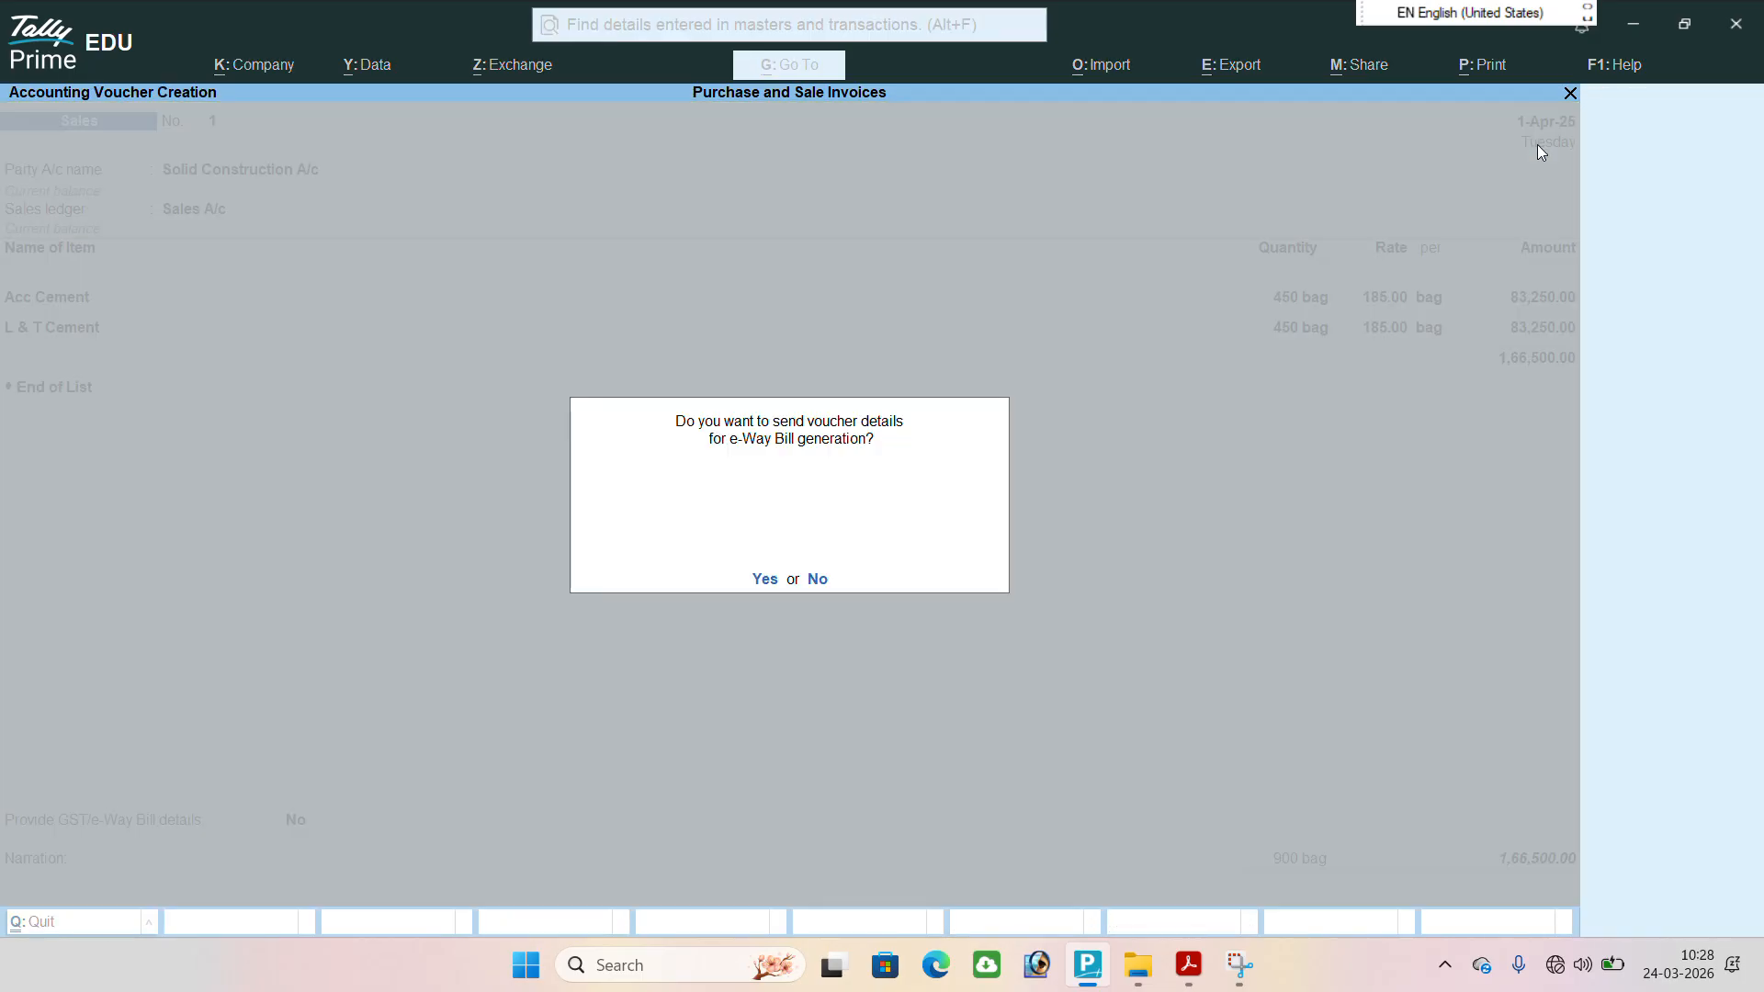
pyautogui.press('Return')
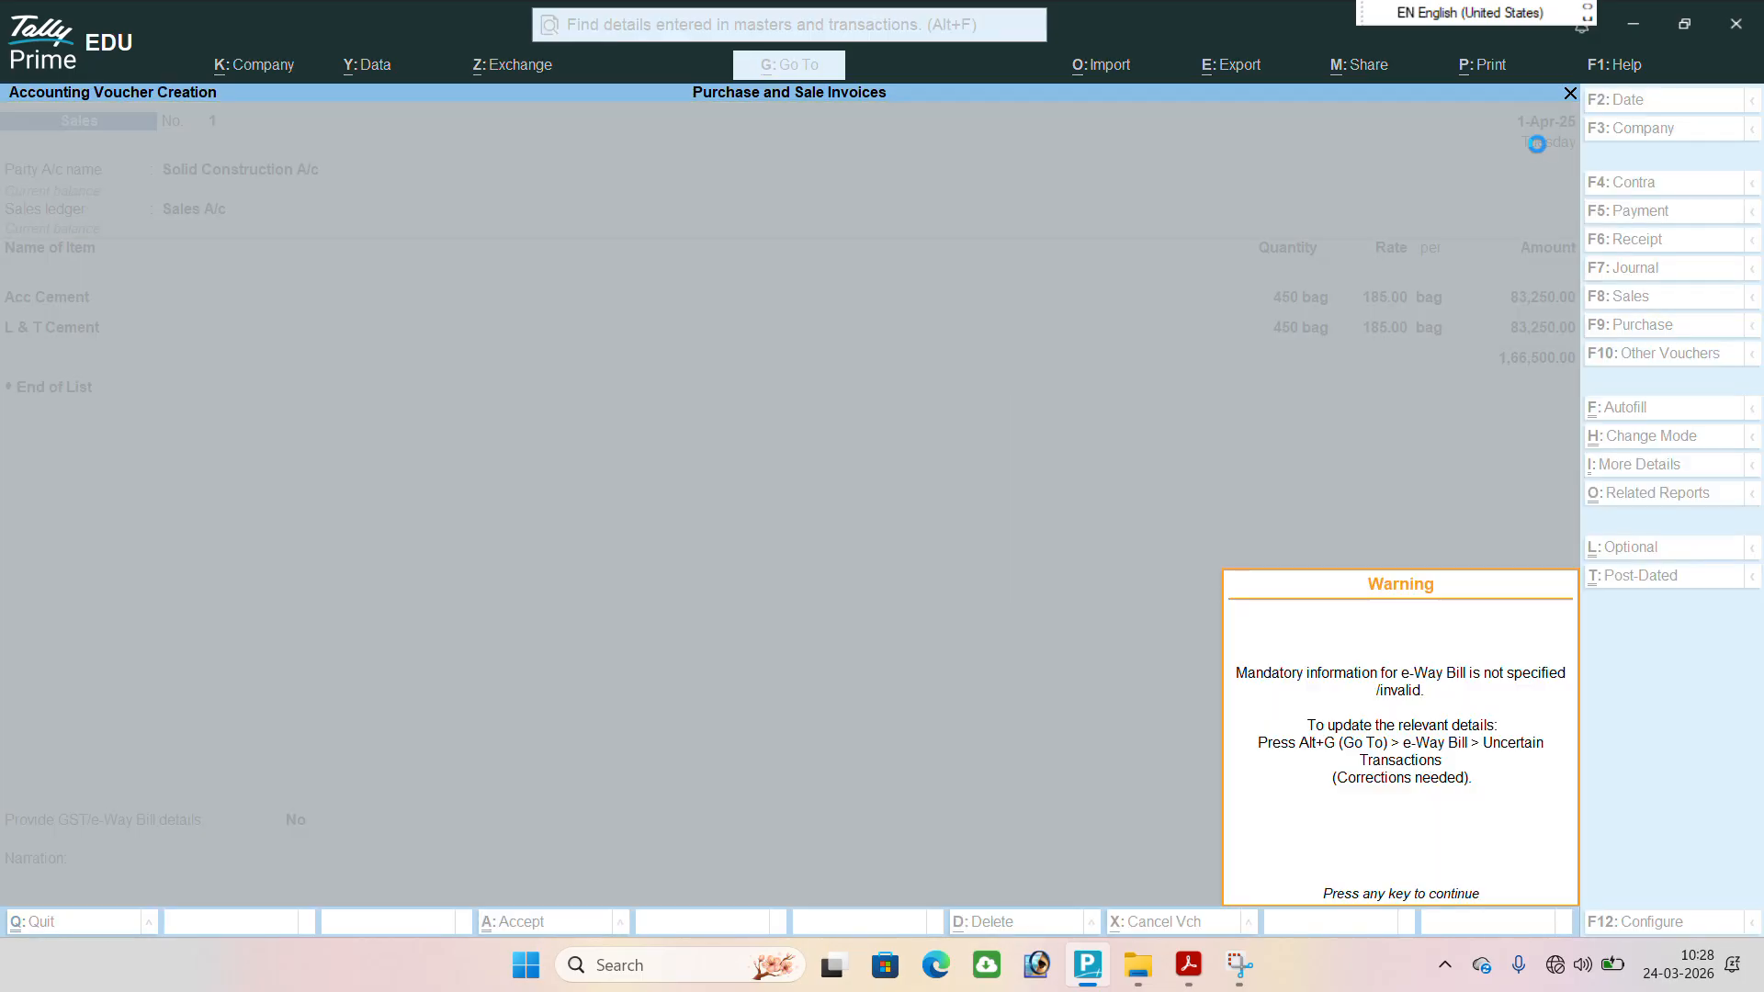
pyautogui.press('Return')
pyautogui.press('Escape')
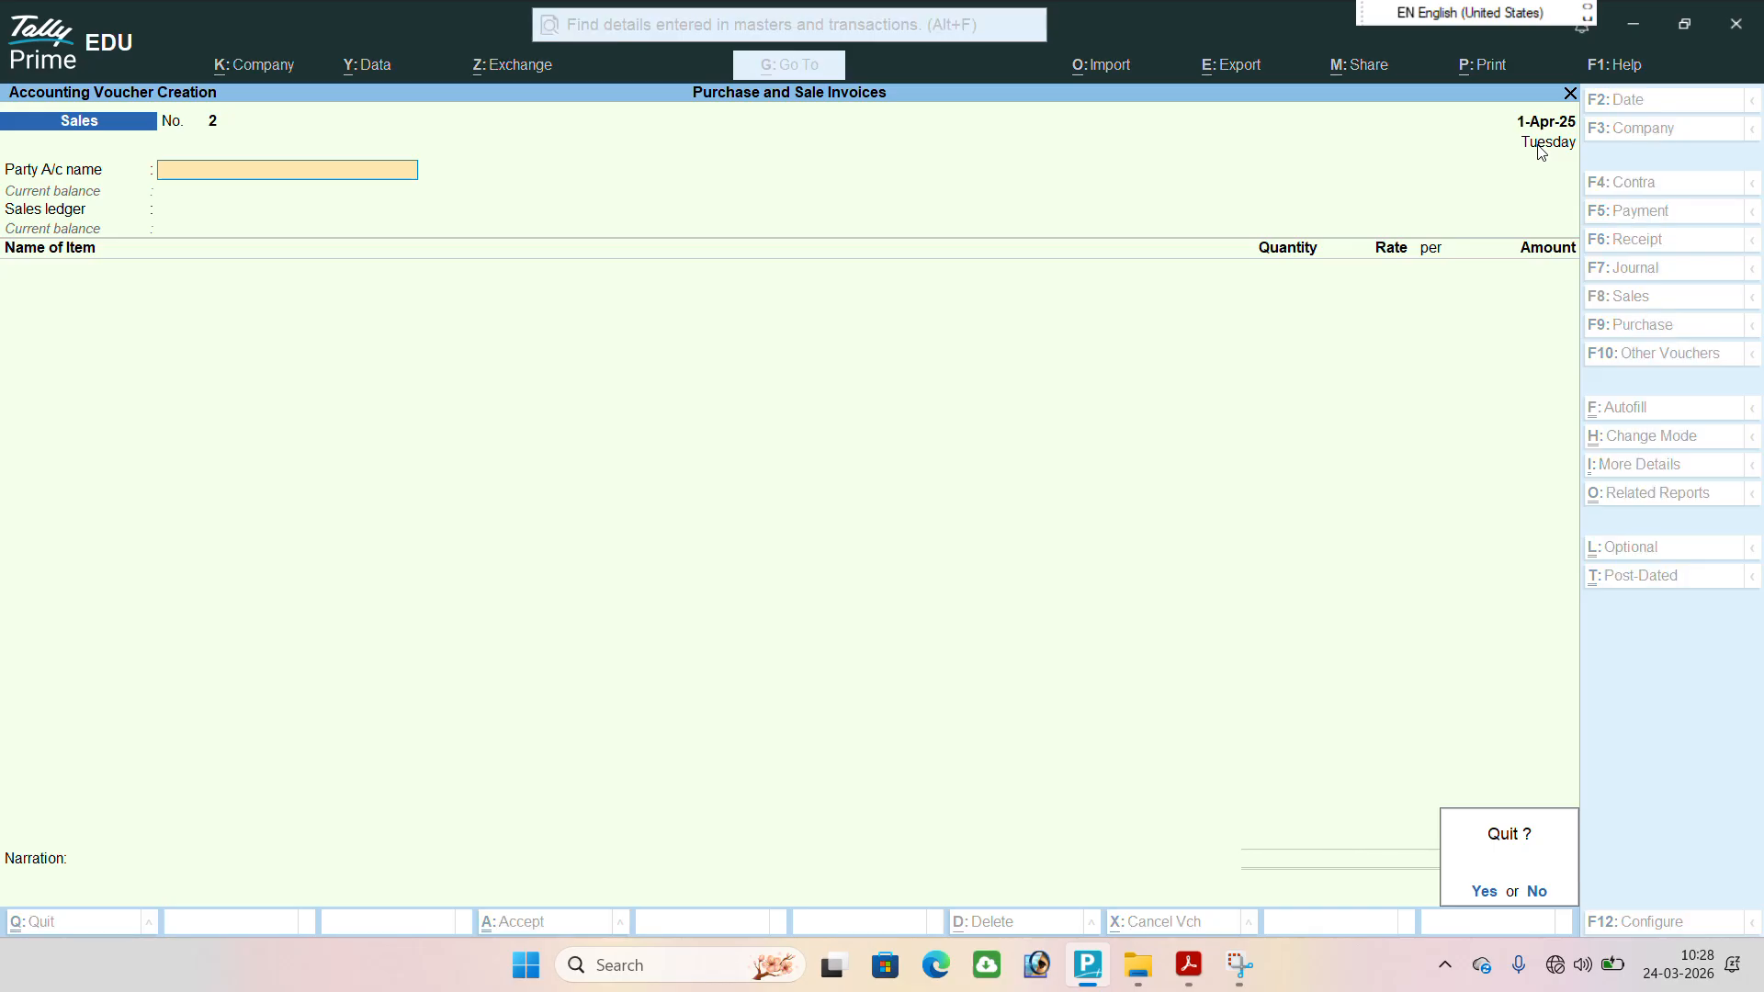
pyautogui.press('y')
# Open the Stock Summary and view the monthly summary of Acc Cement.
pyautogui.press('Down')
pyautogui.press('Down')
pyautogui.press('Down')
pyautogui.press('Down')
pyautogui.press('Down')
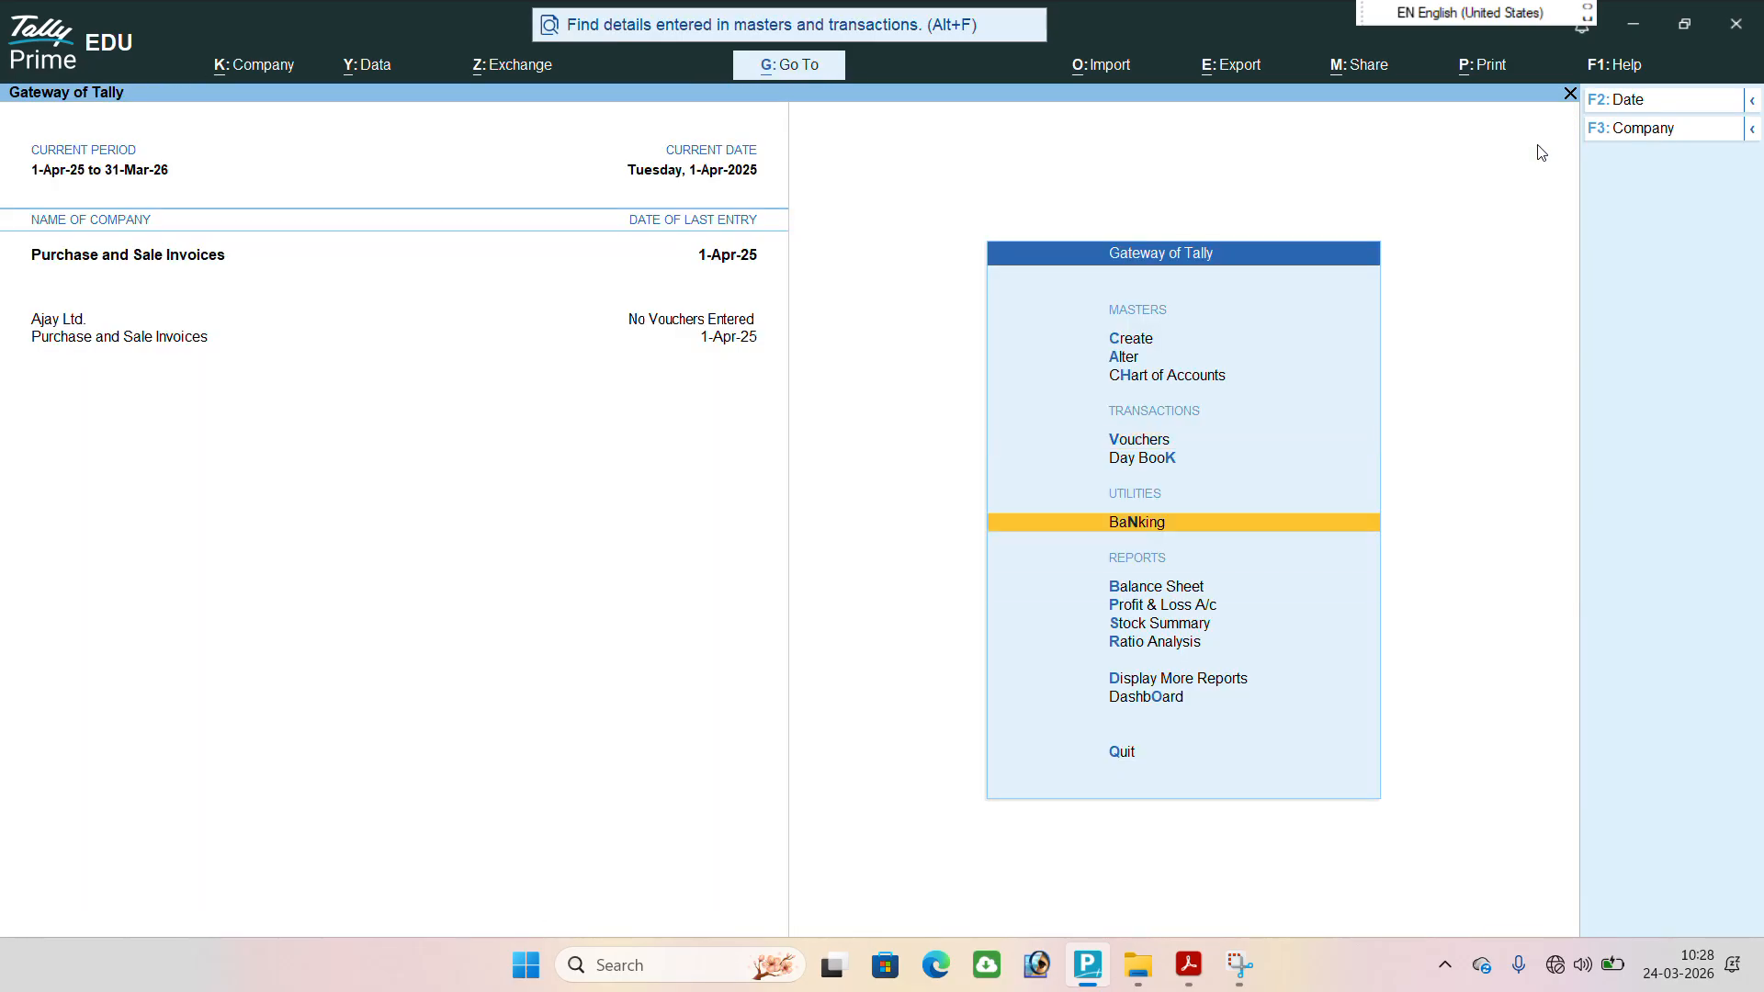
pyautogui.press('Return')
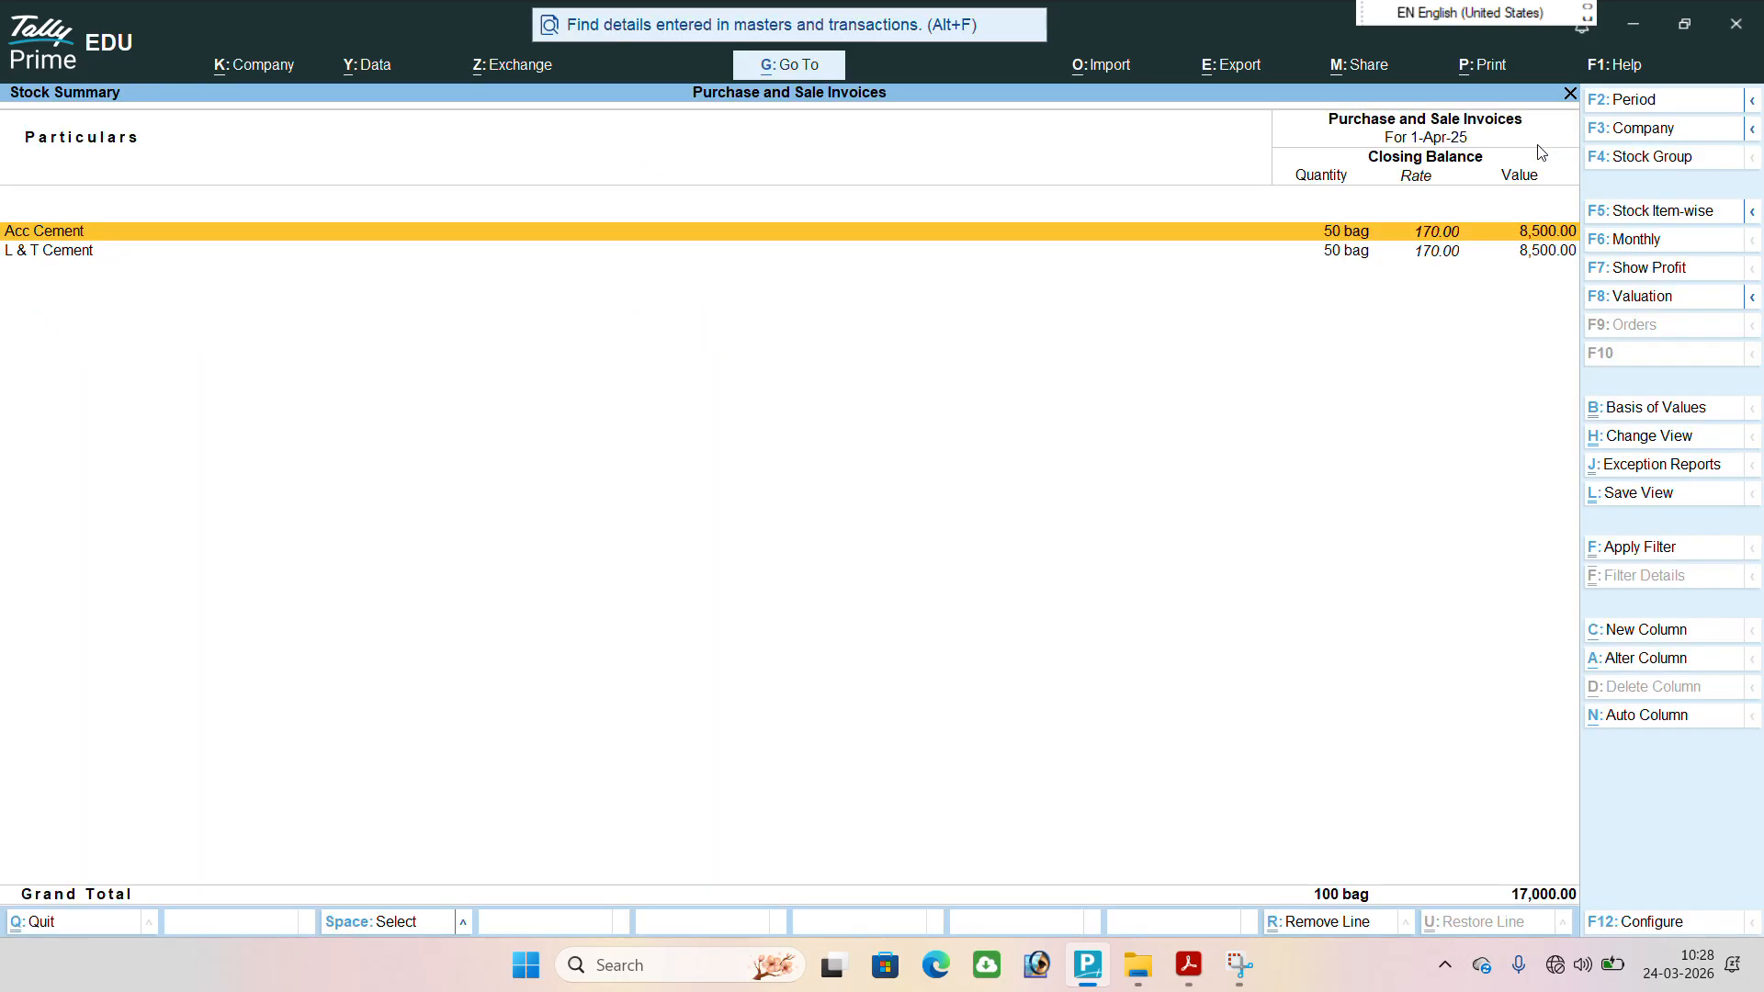
pyautogui.click(737, 227)
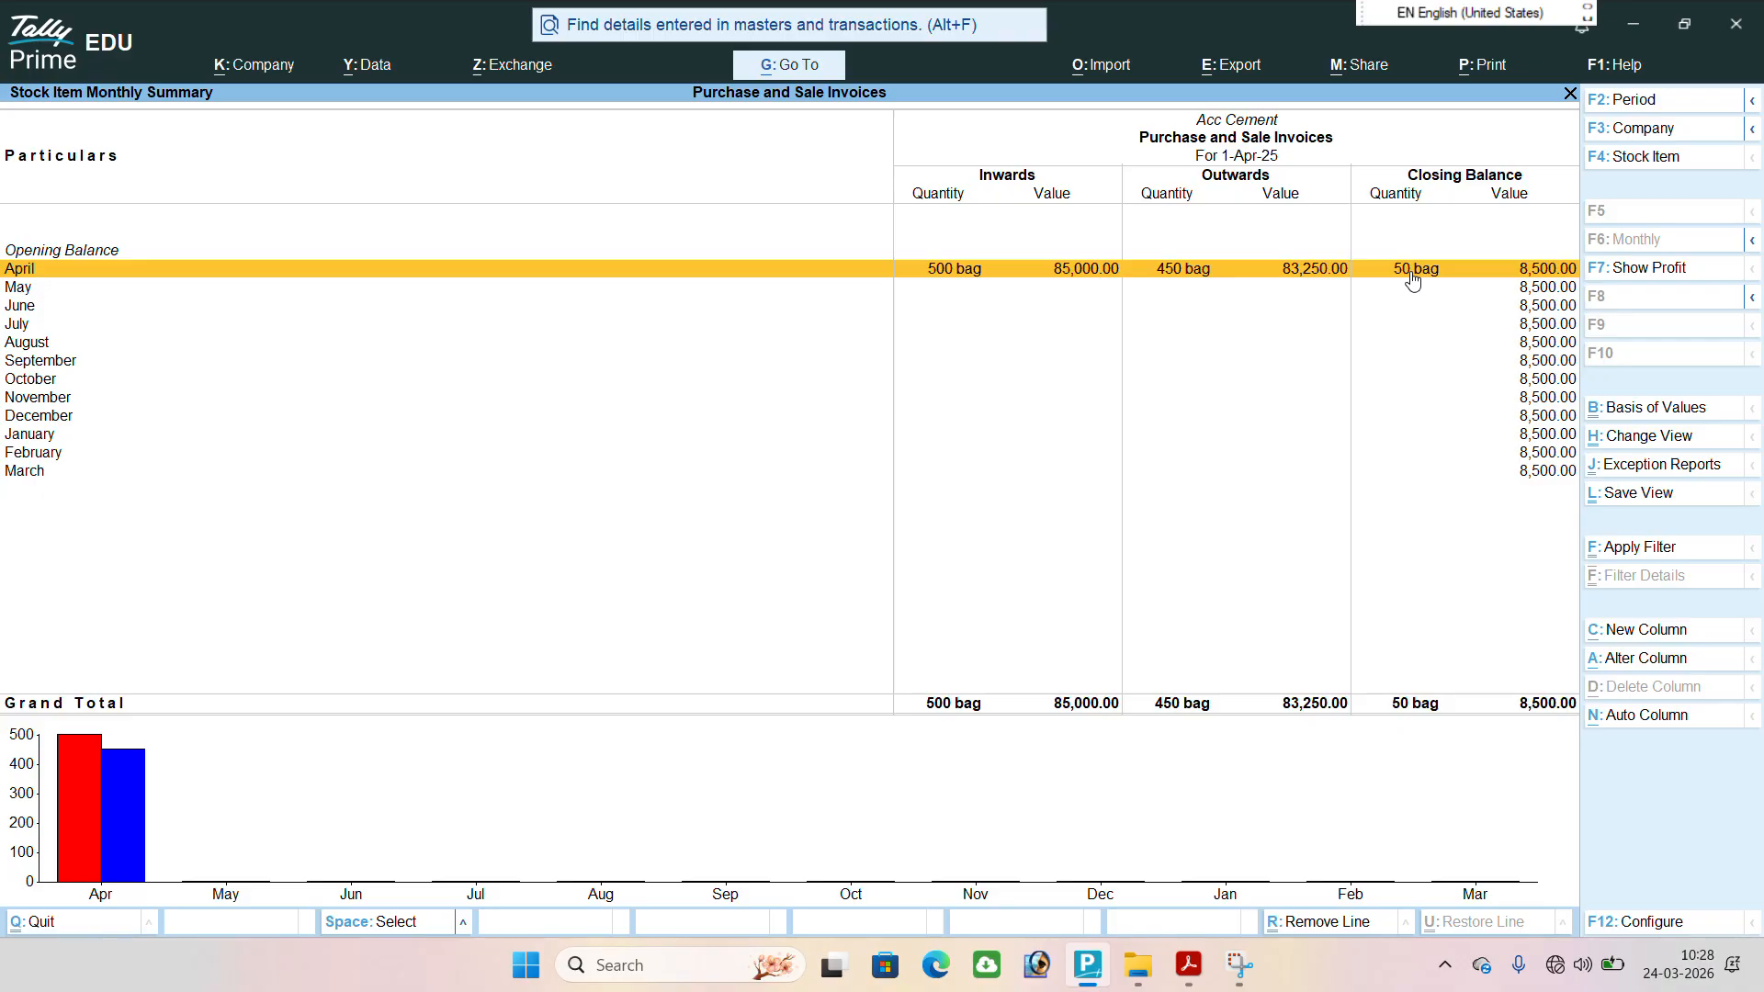
# View the monthly summary of L & T Cement and return to the Gateway of Tally.
pyautogui.press('Escape')
pyautogui.click(55, 251)
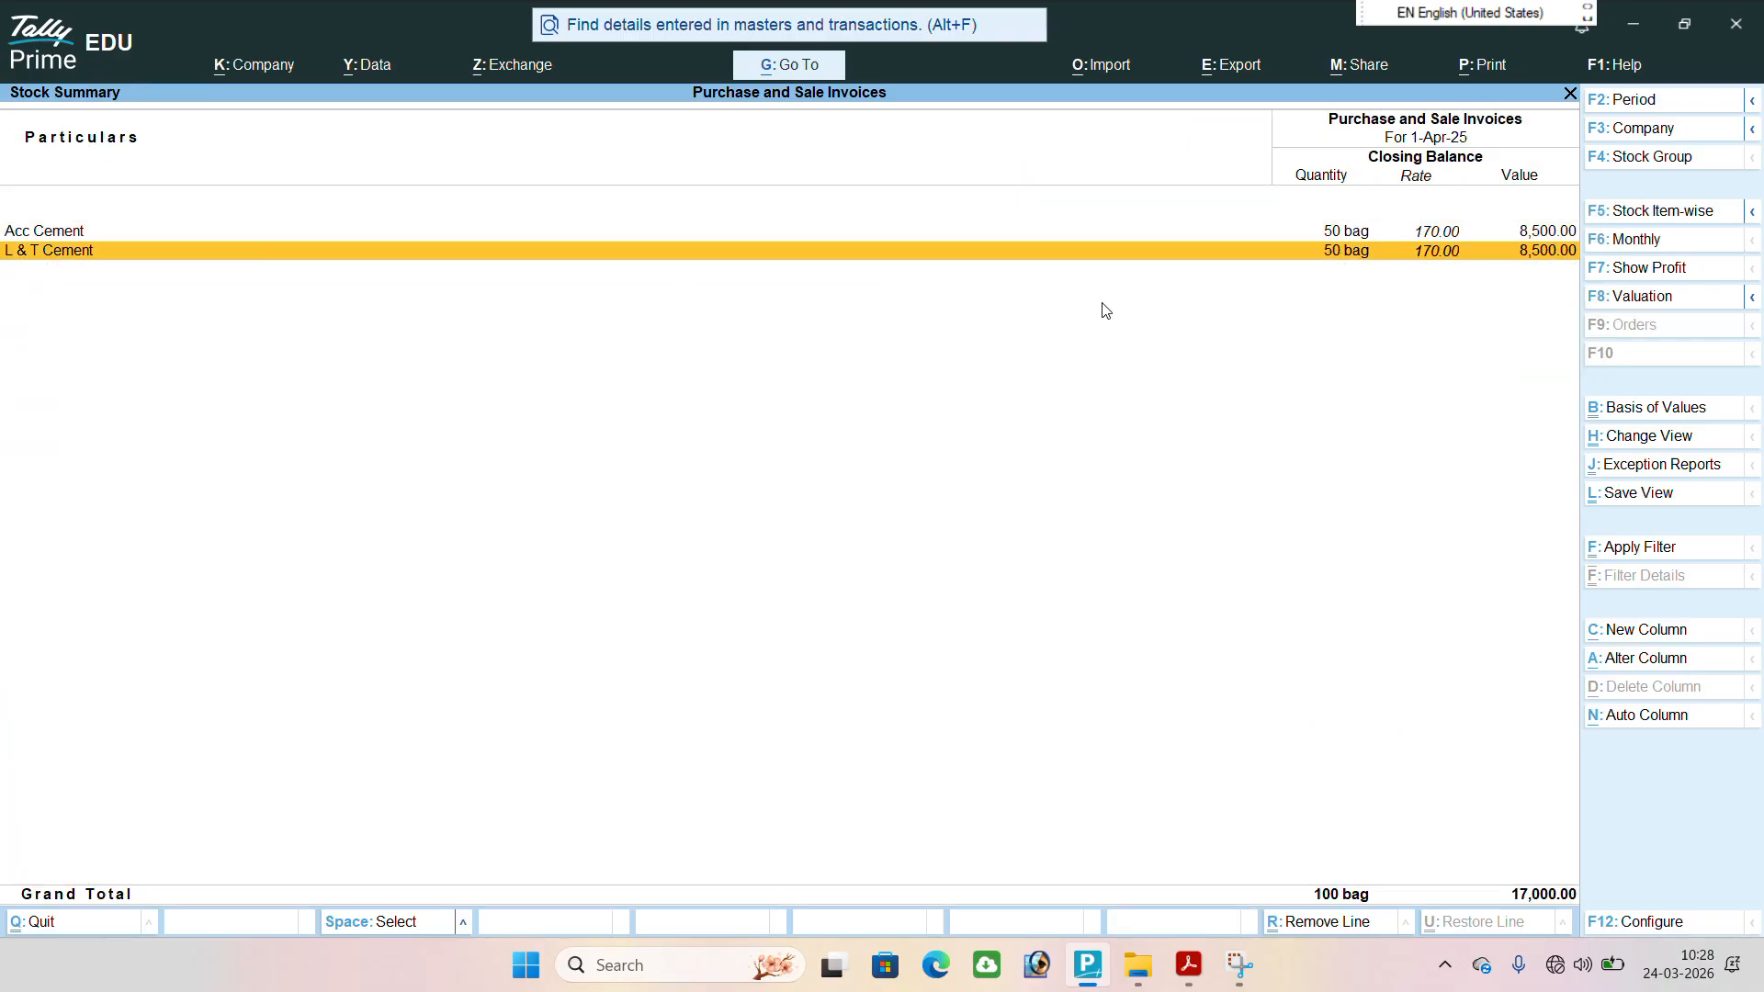
pyautogui.click(1348, 255)
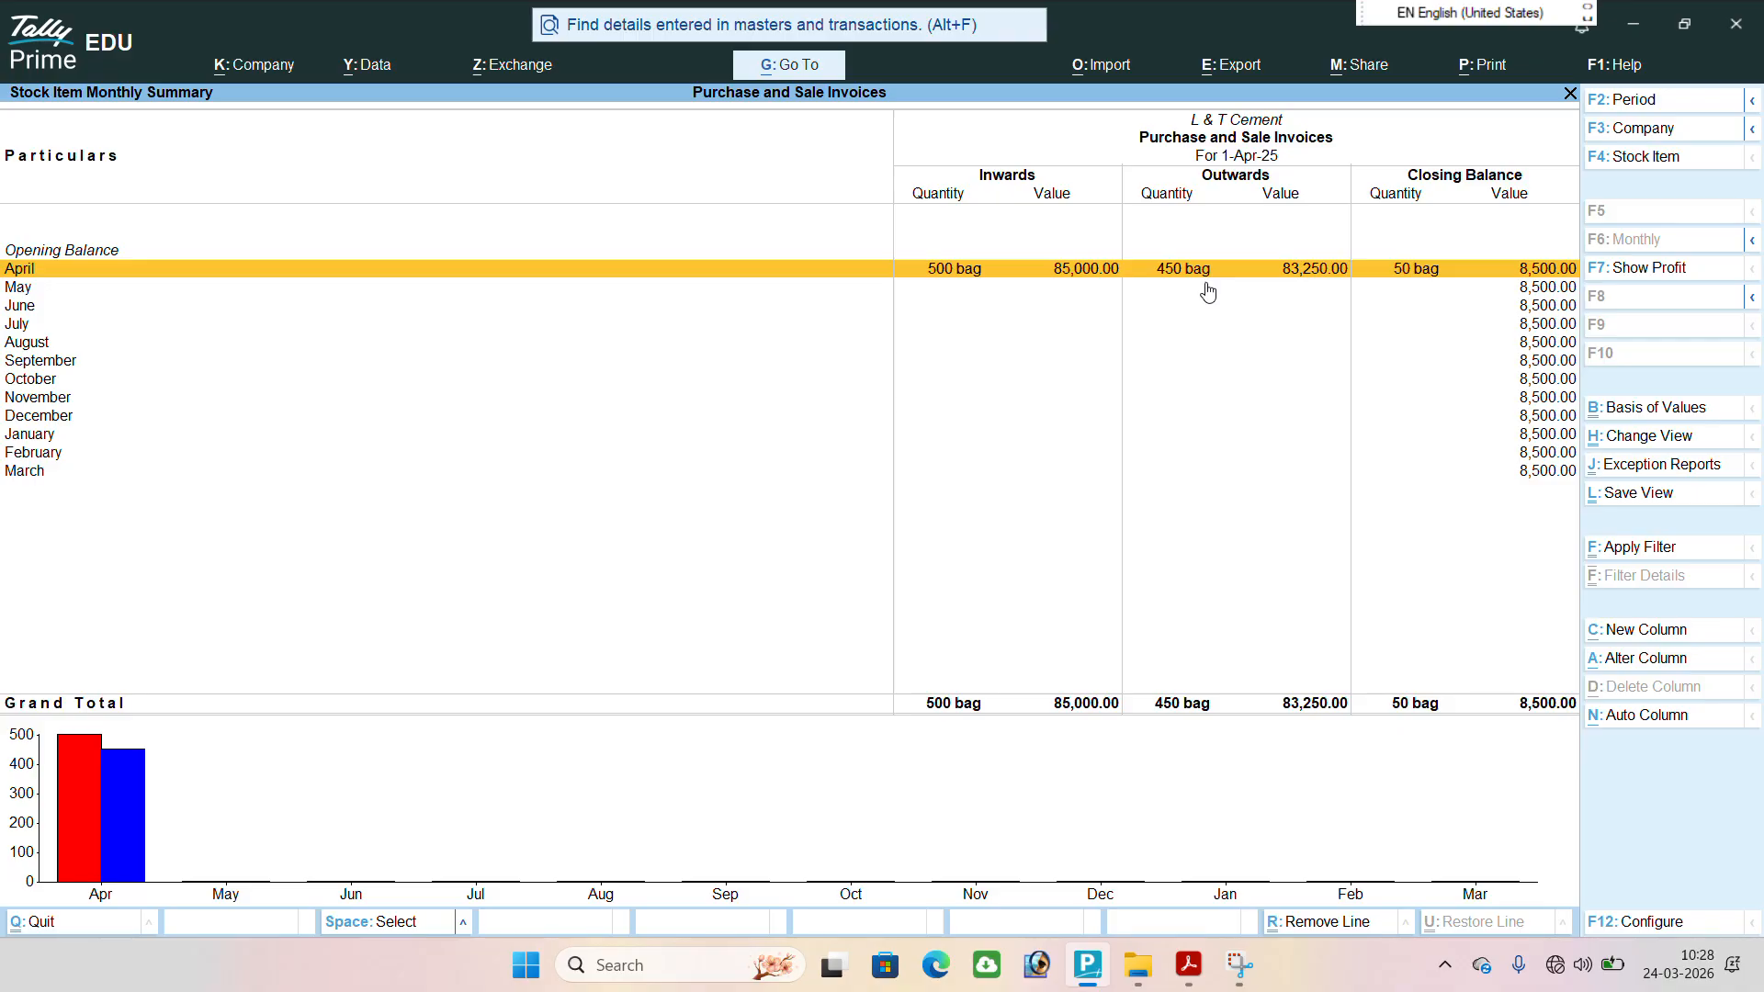
pyautogui.press('Escape')
pyautogui.press('Escape')
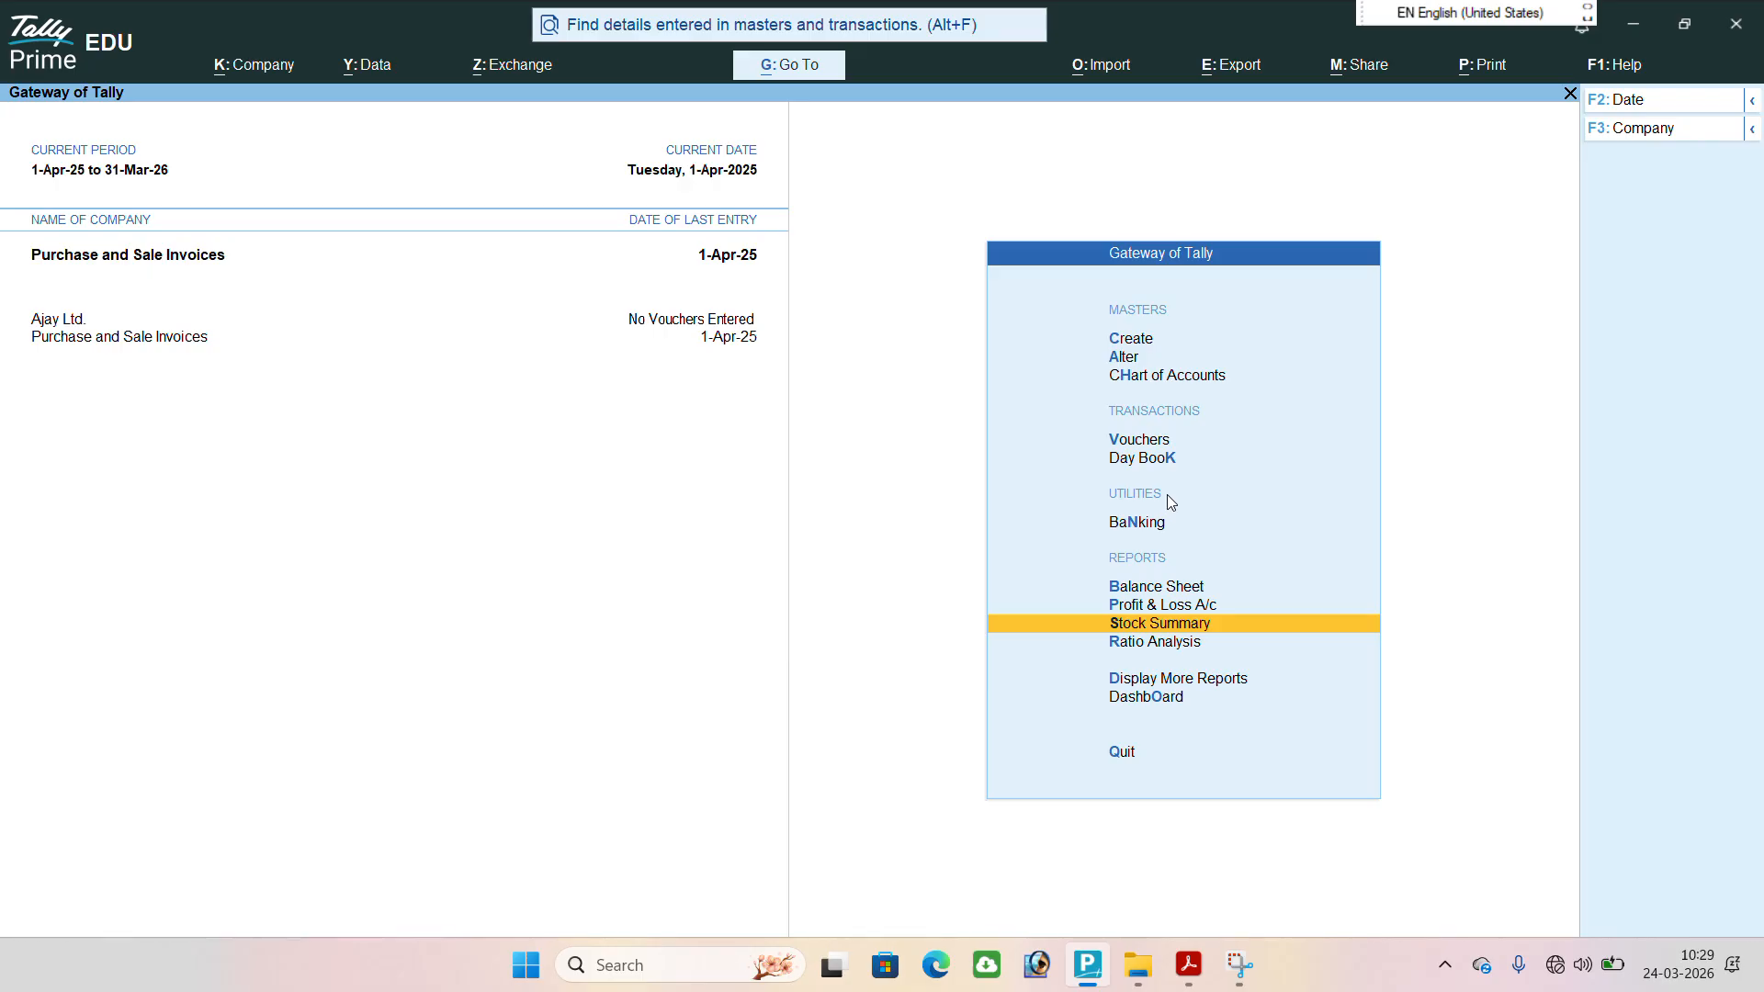
# Open the Solid Construction A/c sales voucher from the Day Book and examine its enlarged print preview from header to declaration.
pyautogui.click(1122, 457)
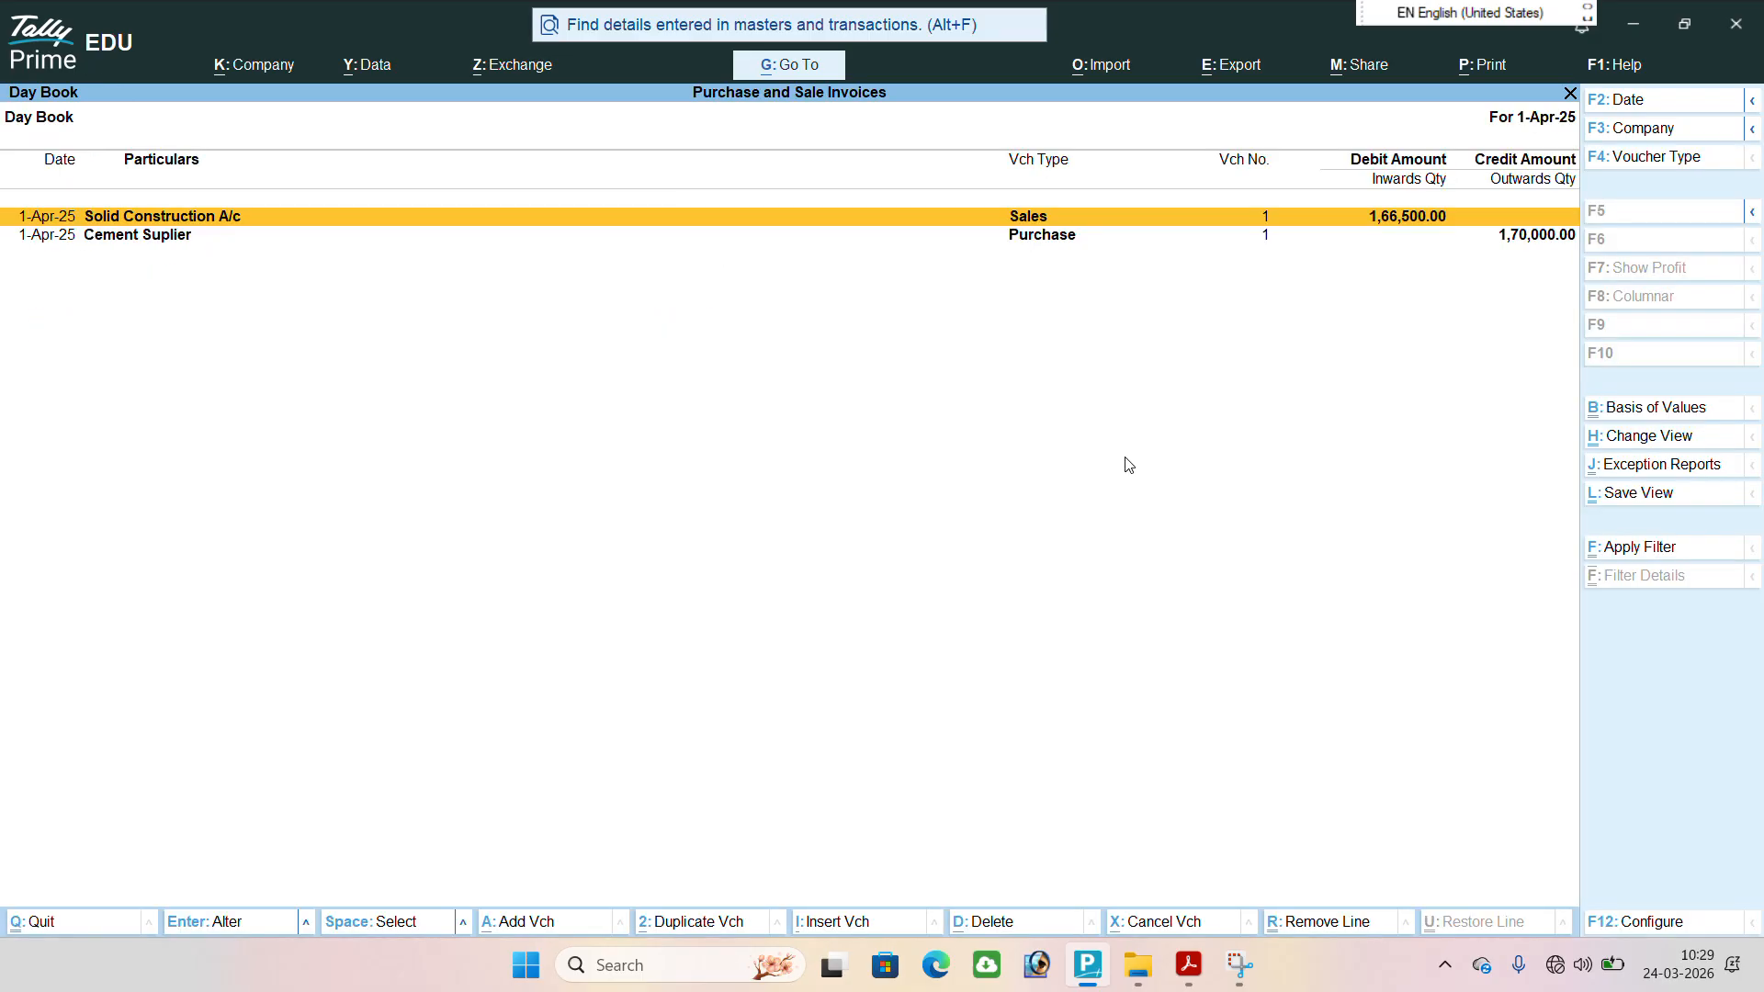
pyautogui.doubleClick(1042, 223)
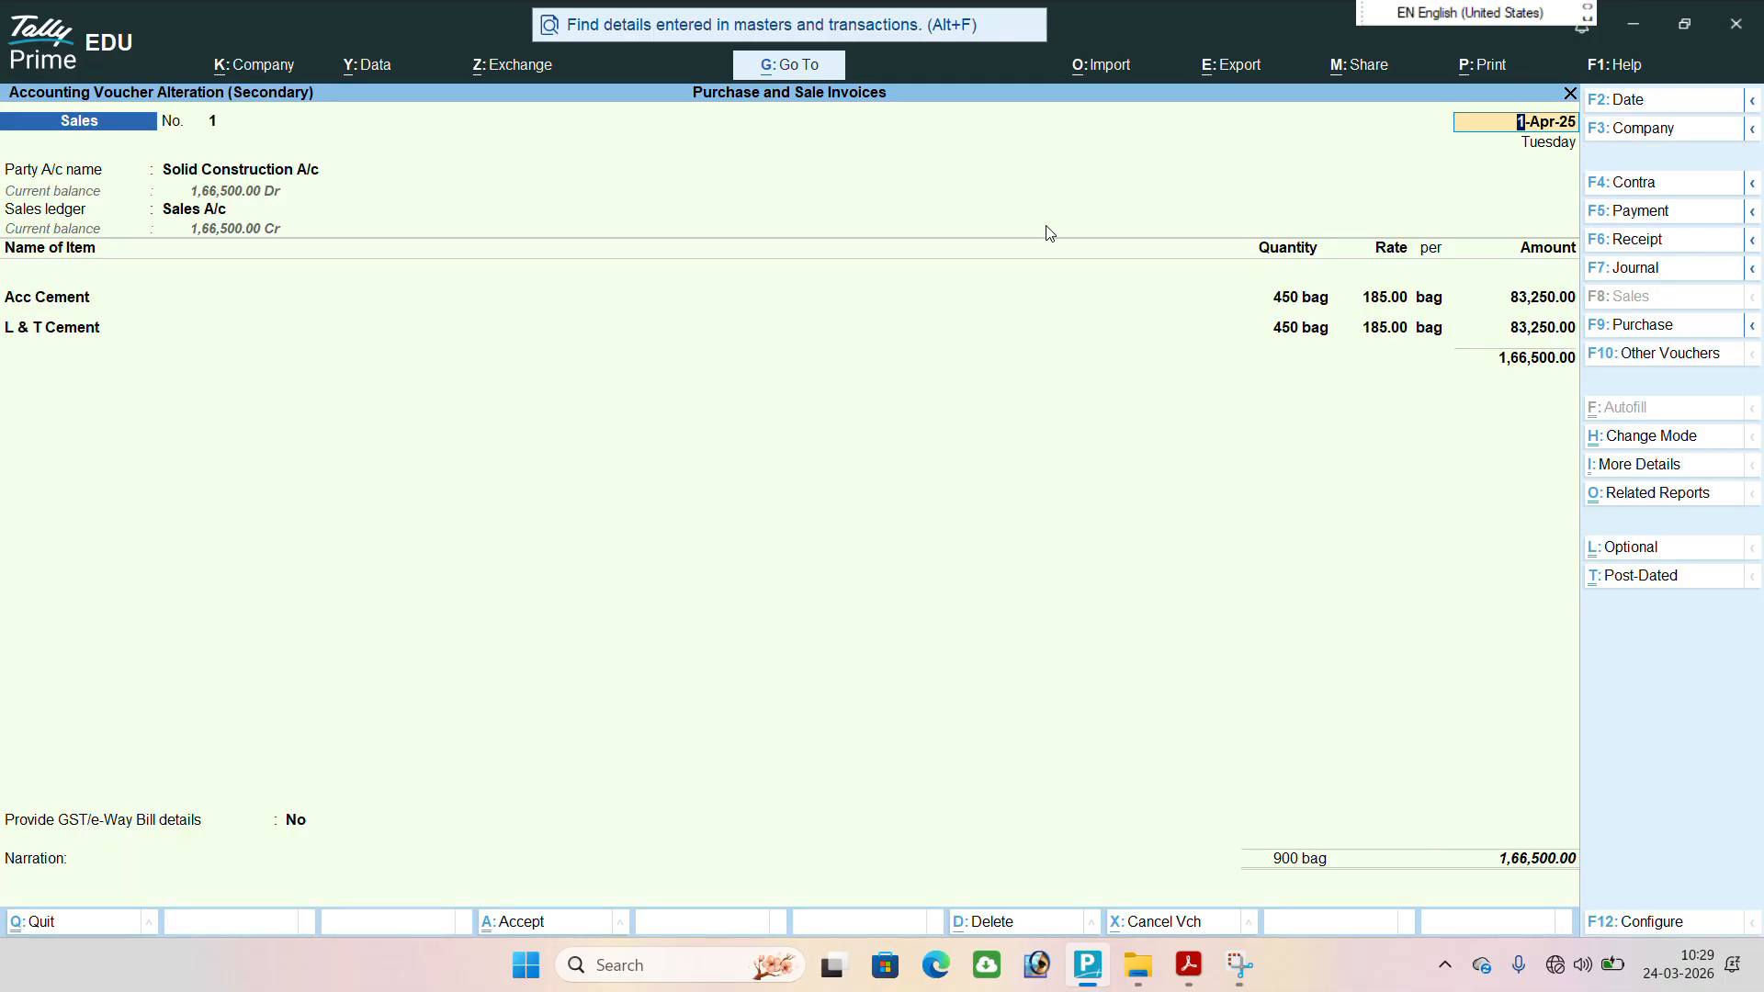
pyautogui.hotkey('alt', 'p')
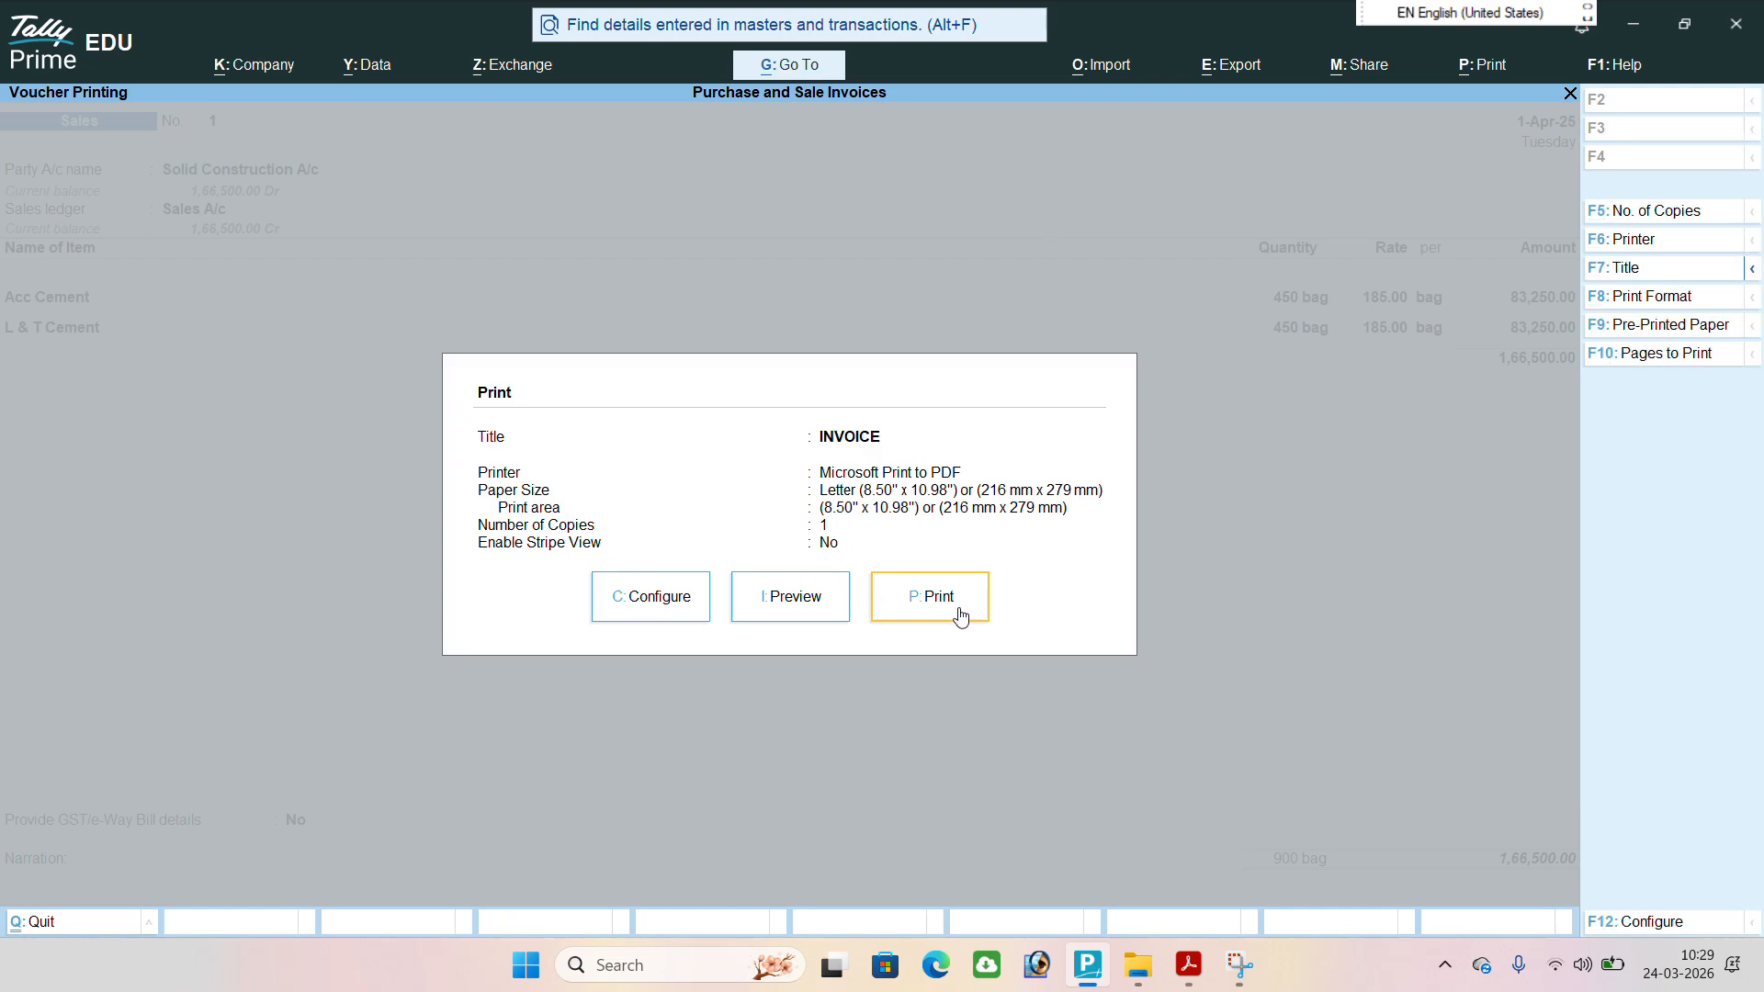
pyautogui.click(809, 599)
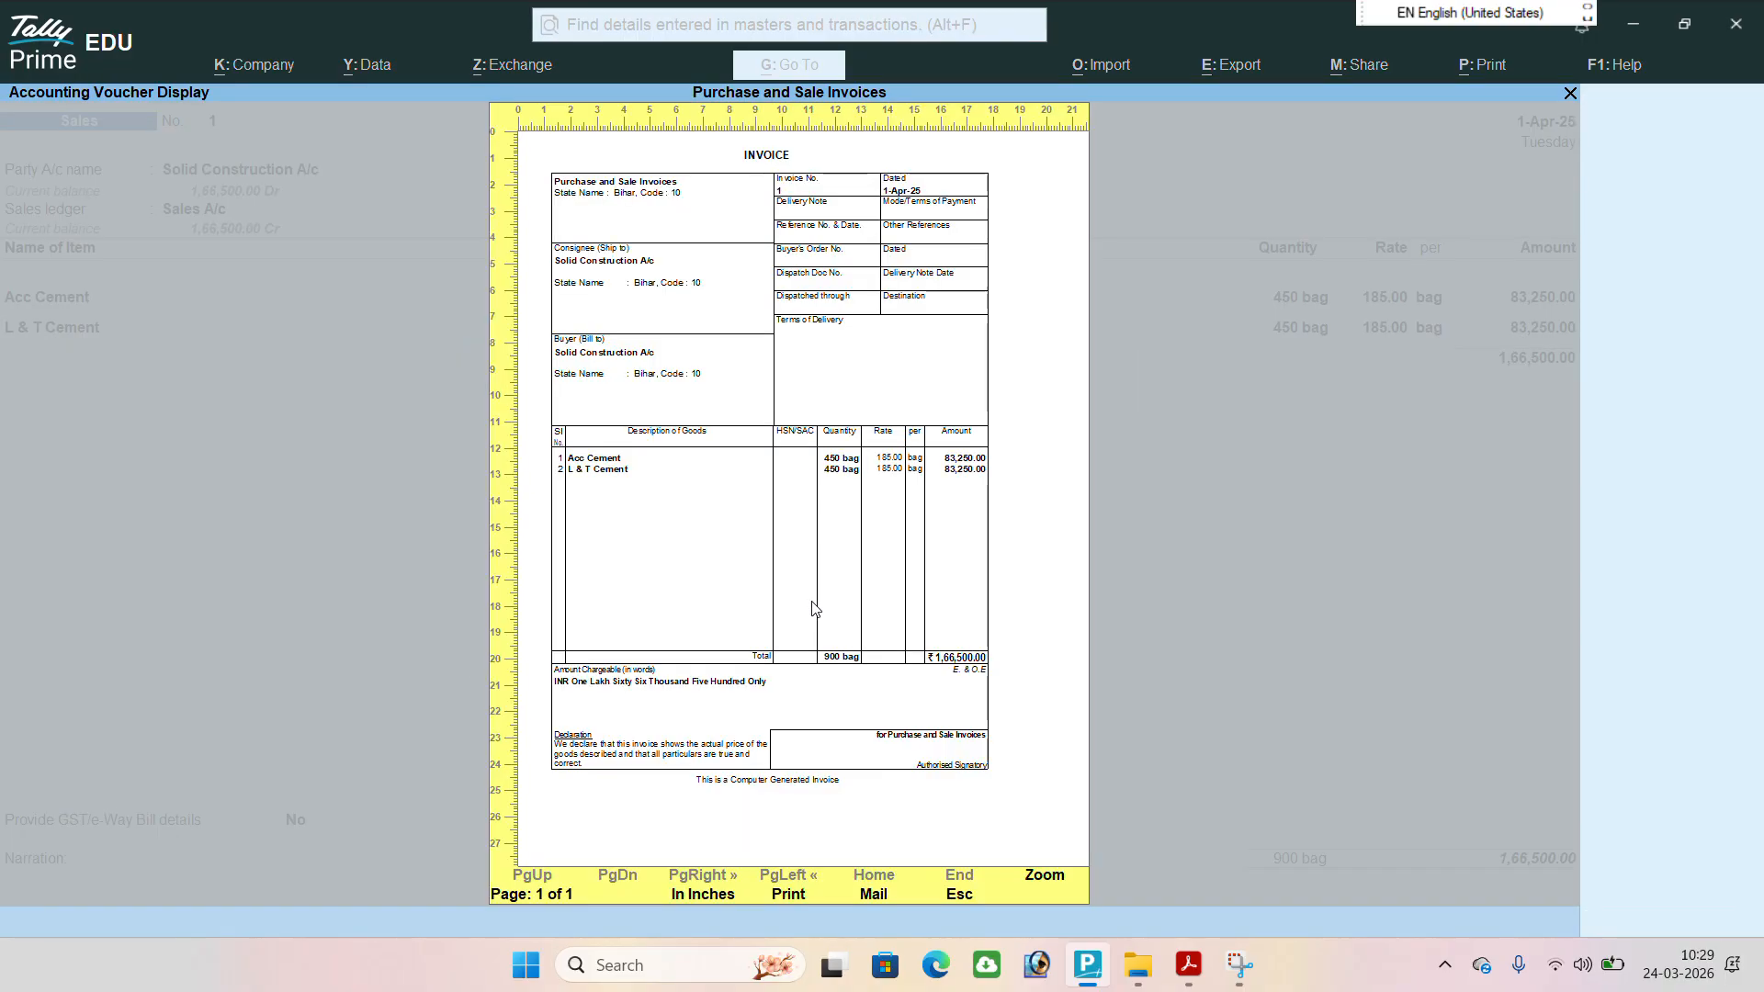
pyautogui.click(811, 598)
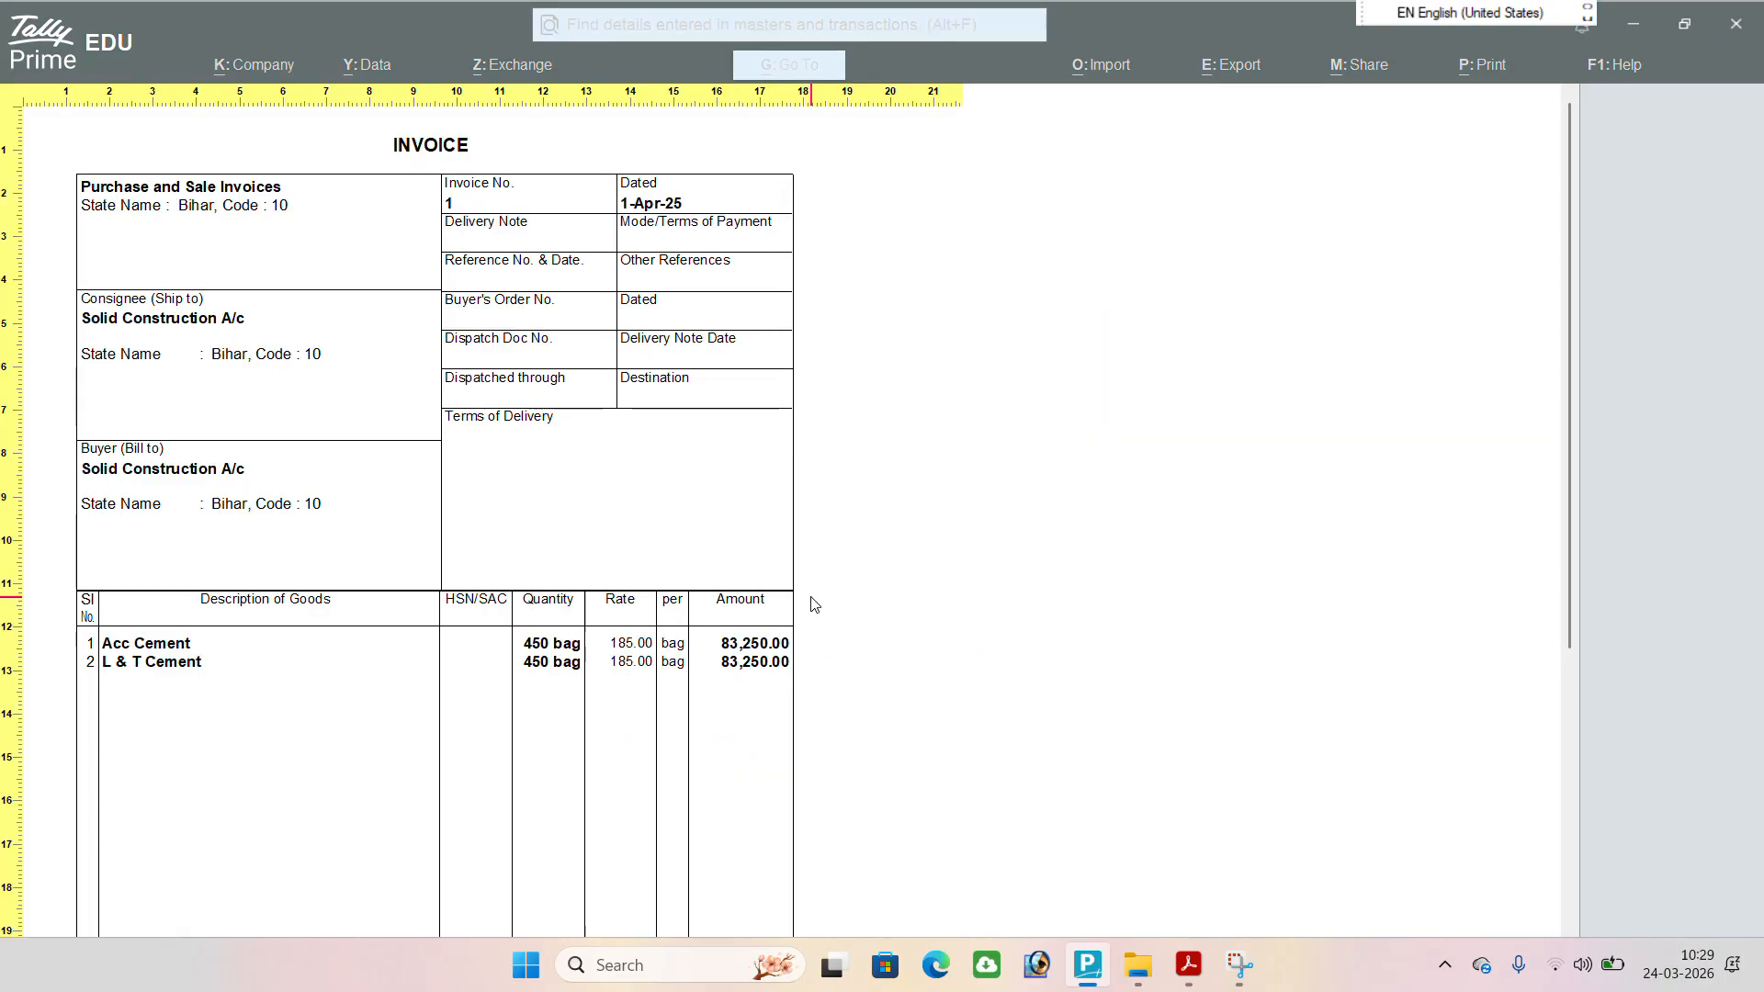
pyautogui.scroll(-1, 218, 230)
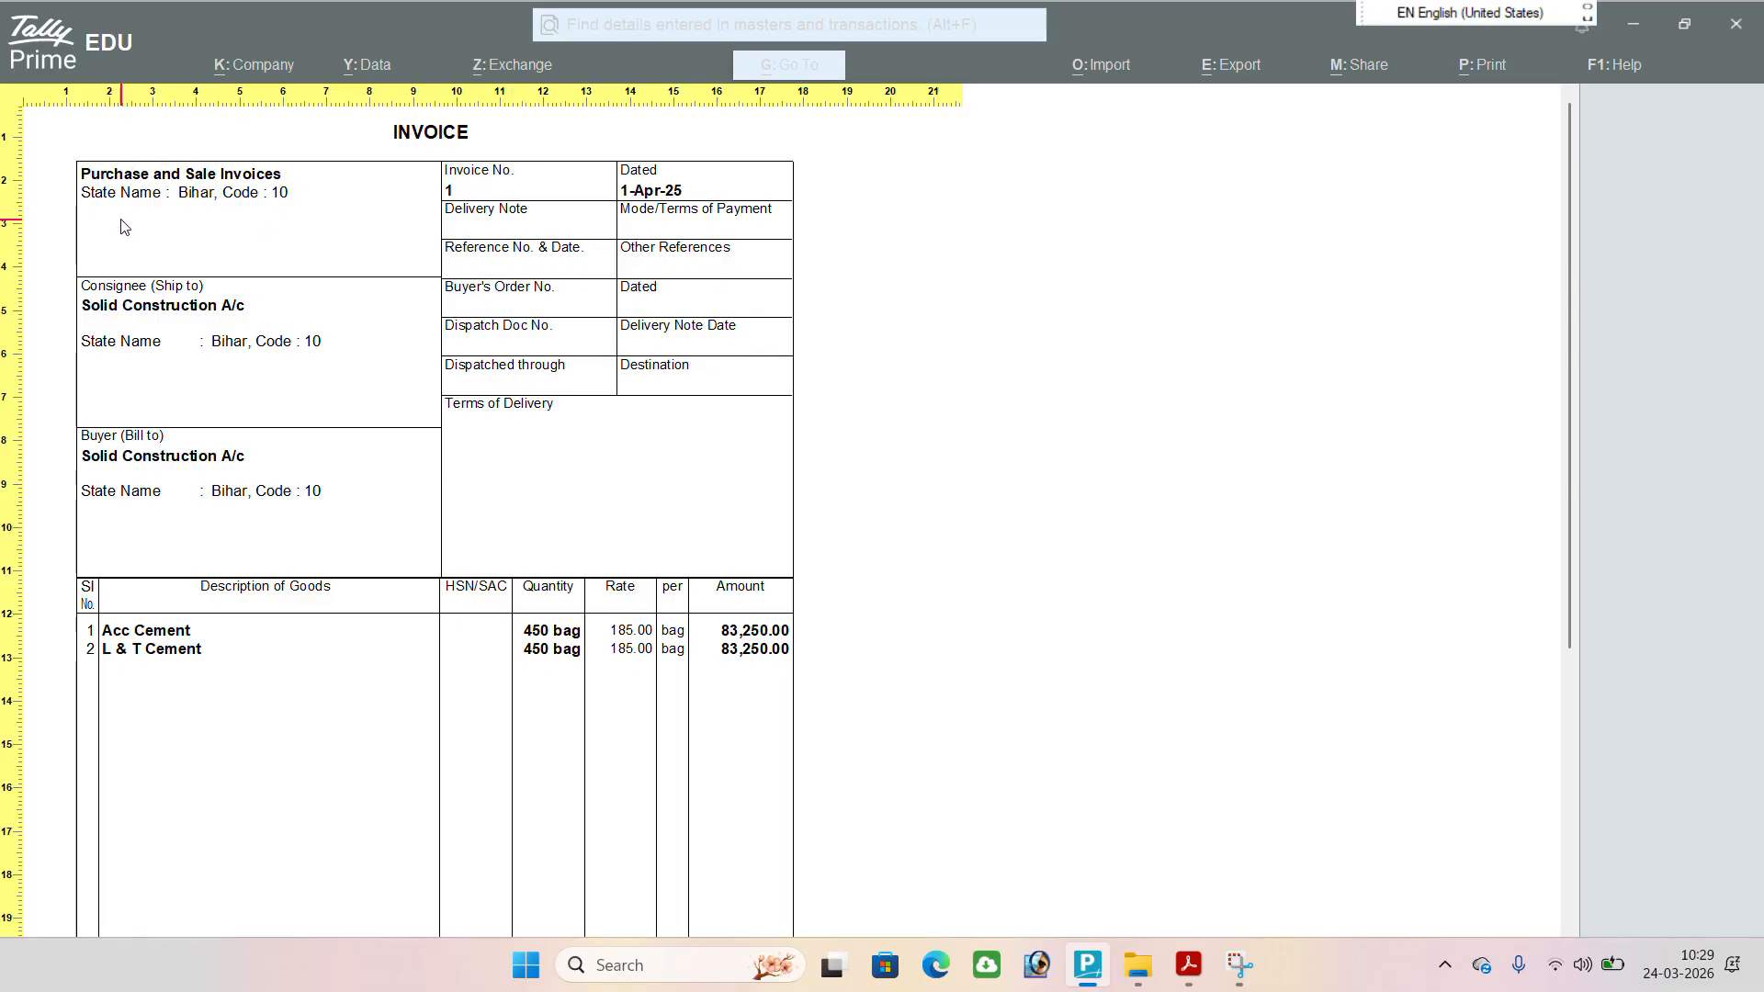
pyautogui.scroll(-3, 260, 319)
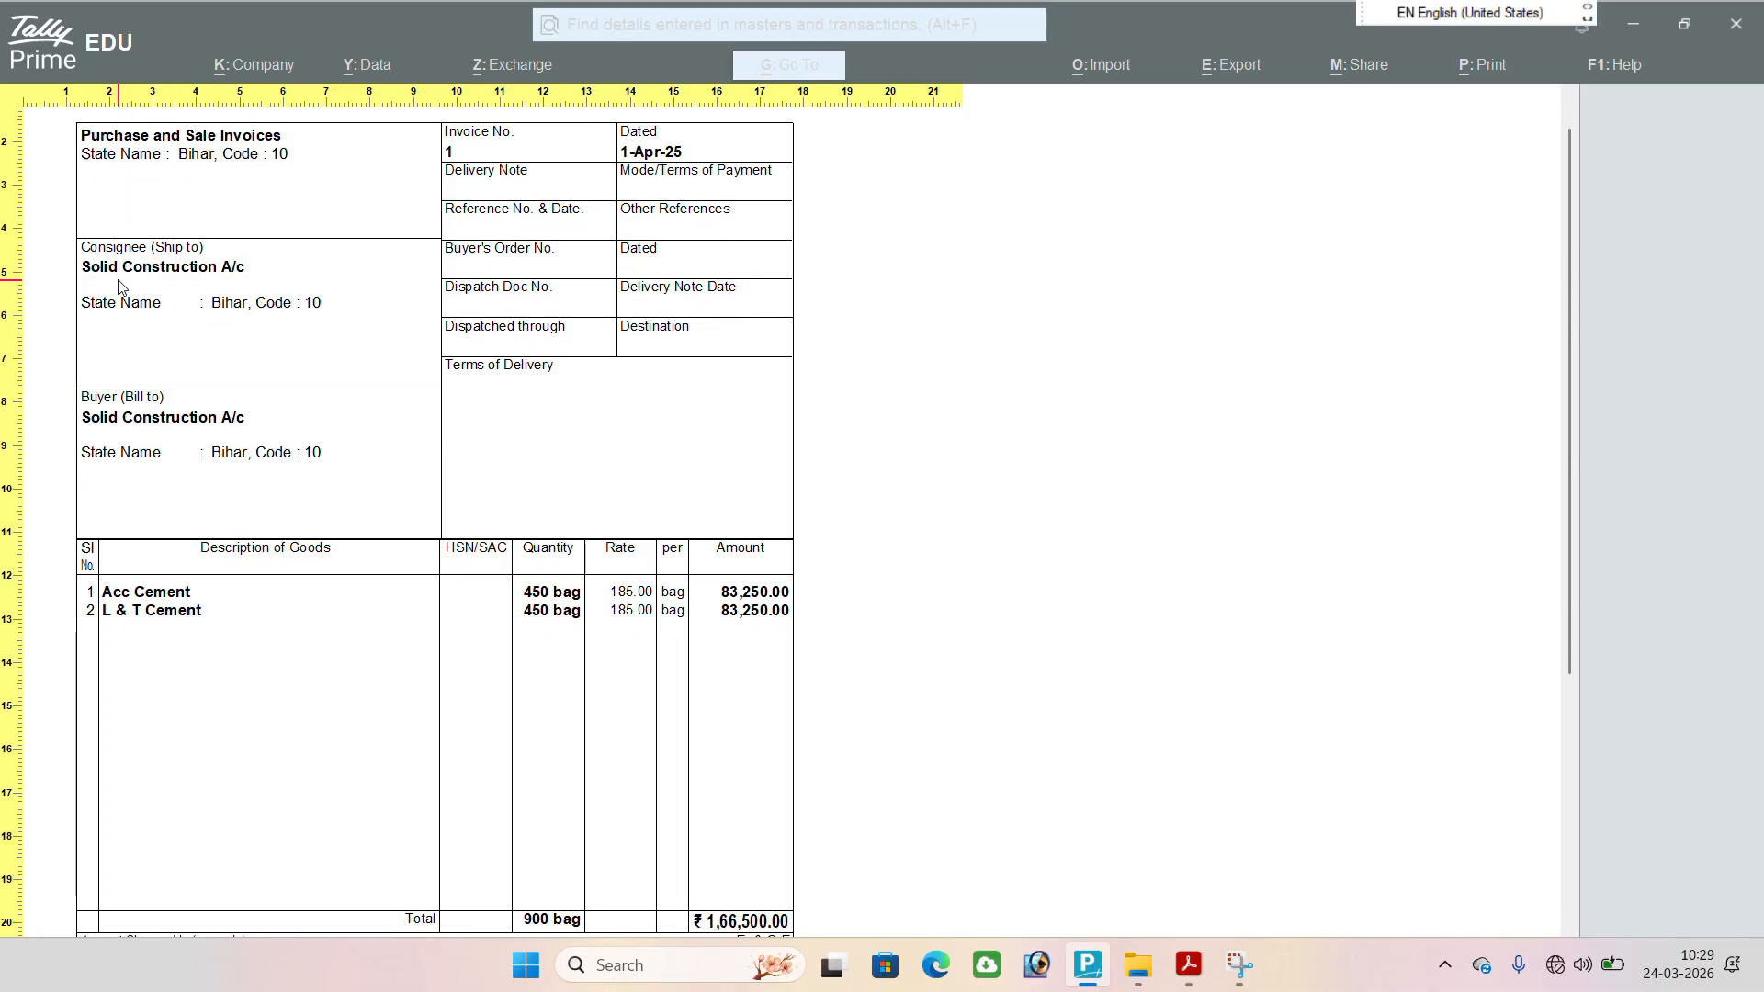
pyautogui.scroll(-4, 249, 317)
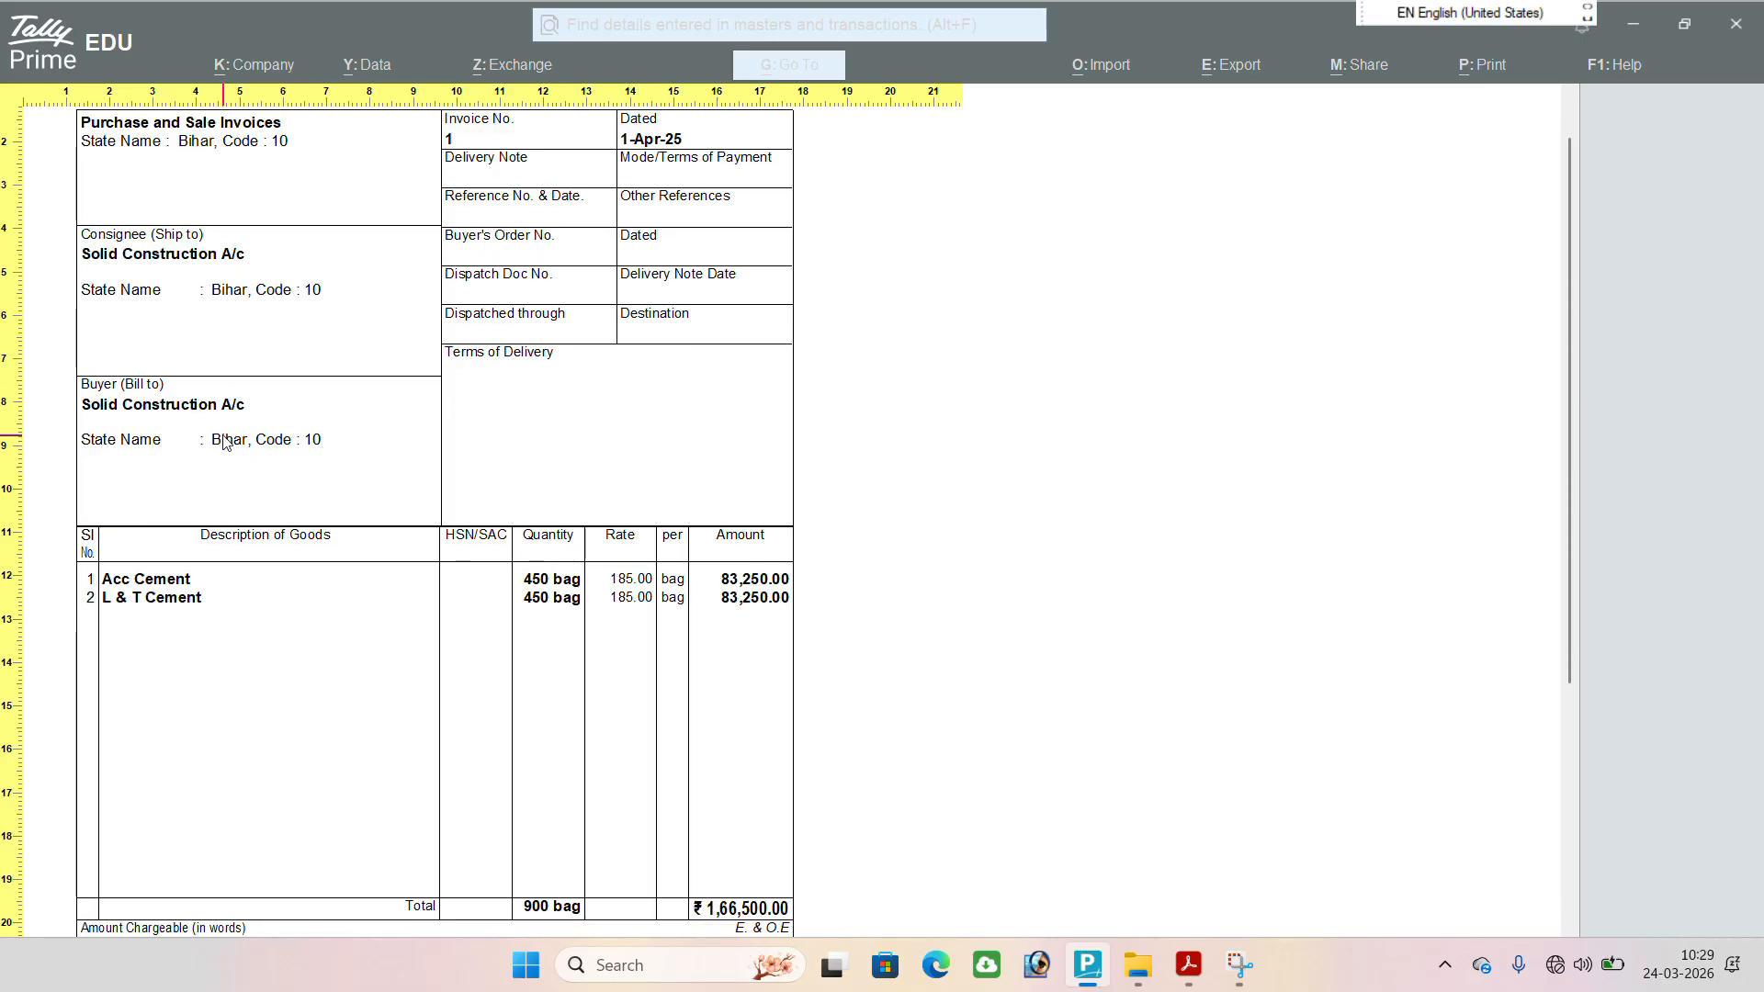
pyautogui.scroll(-20, 229, 444)
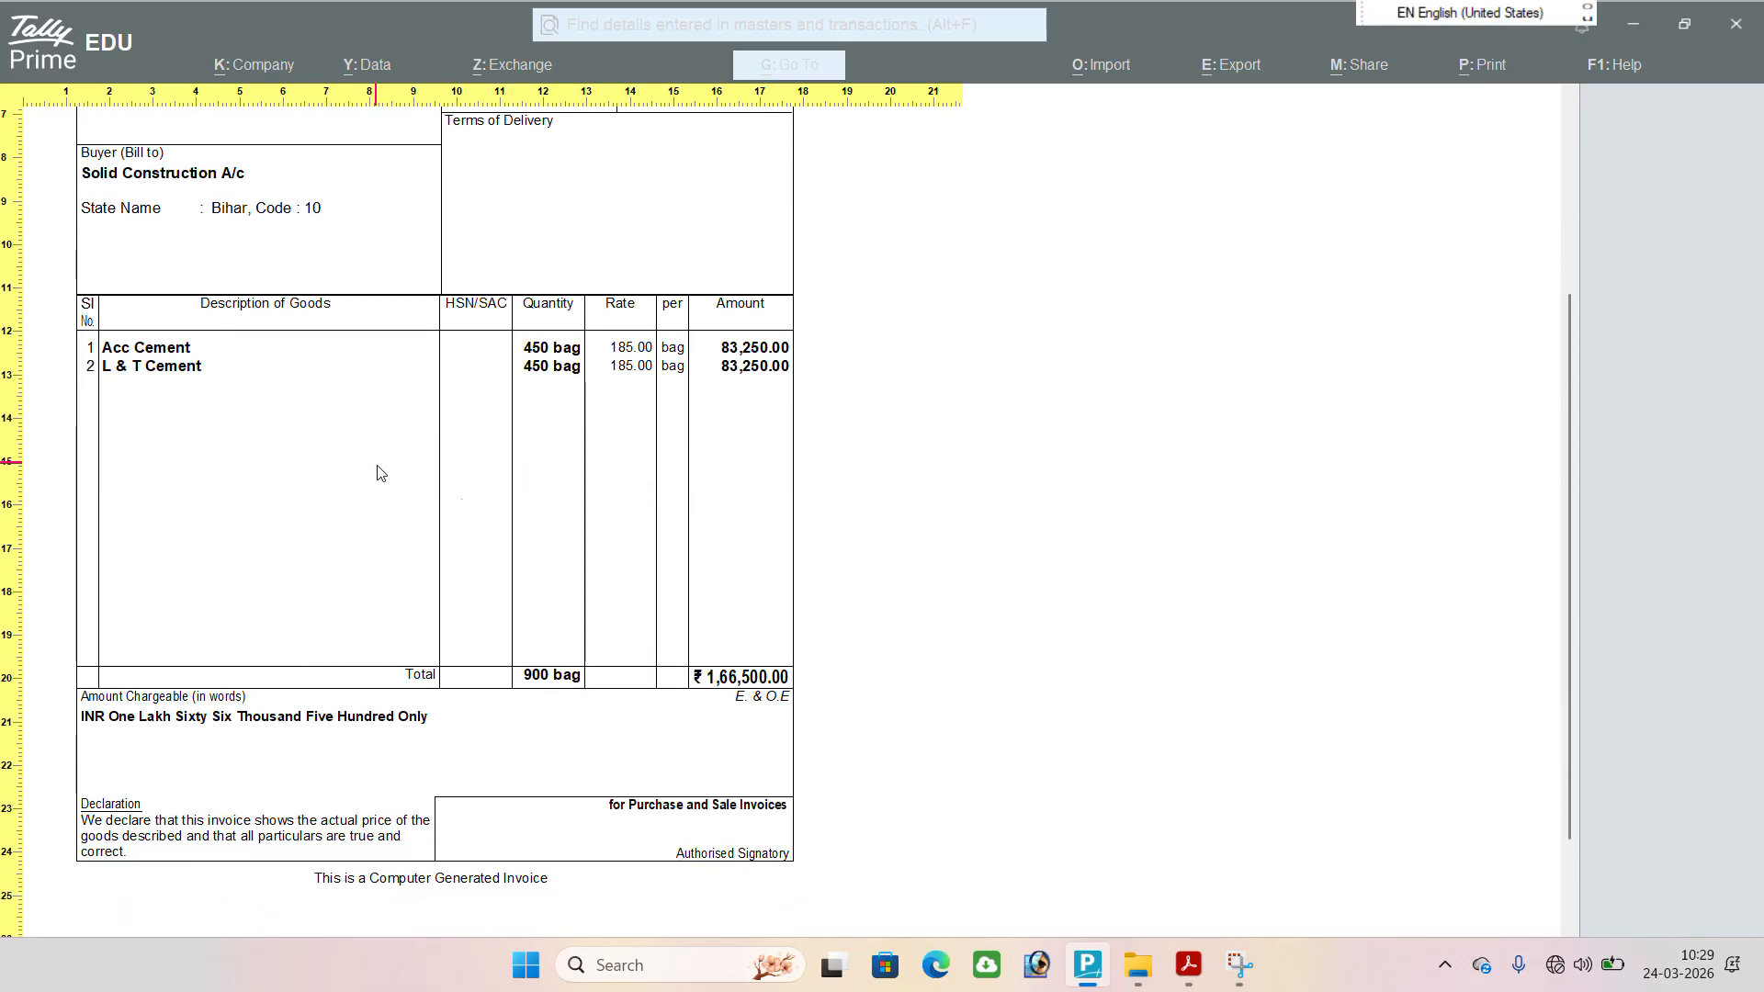
pyautogui.scroll(-1, 685, 666)
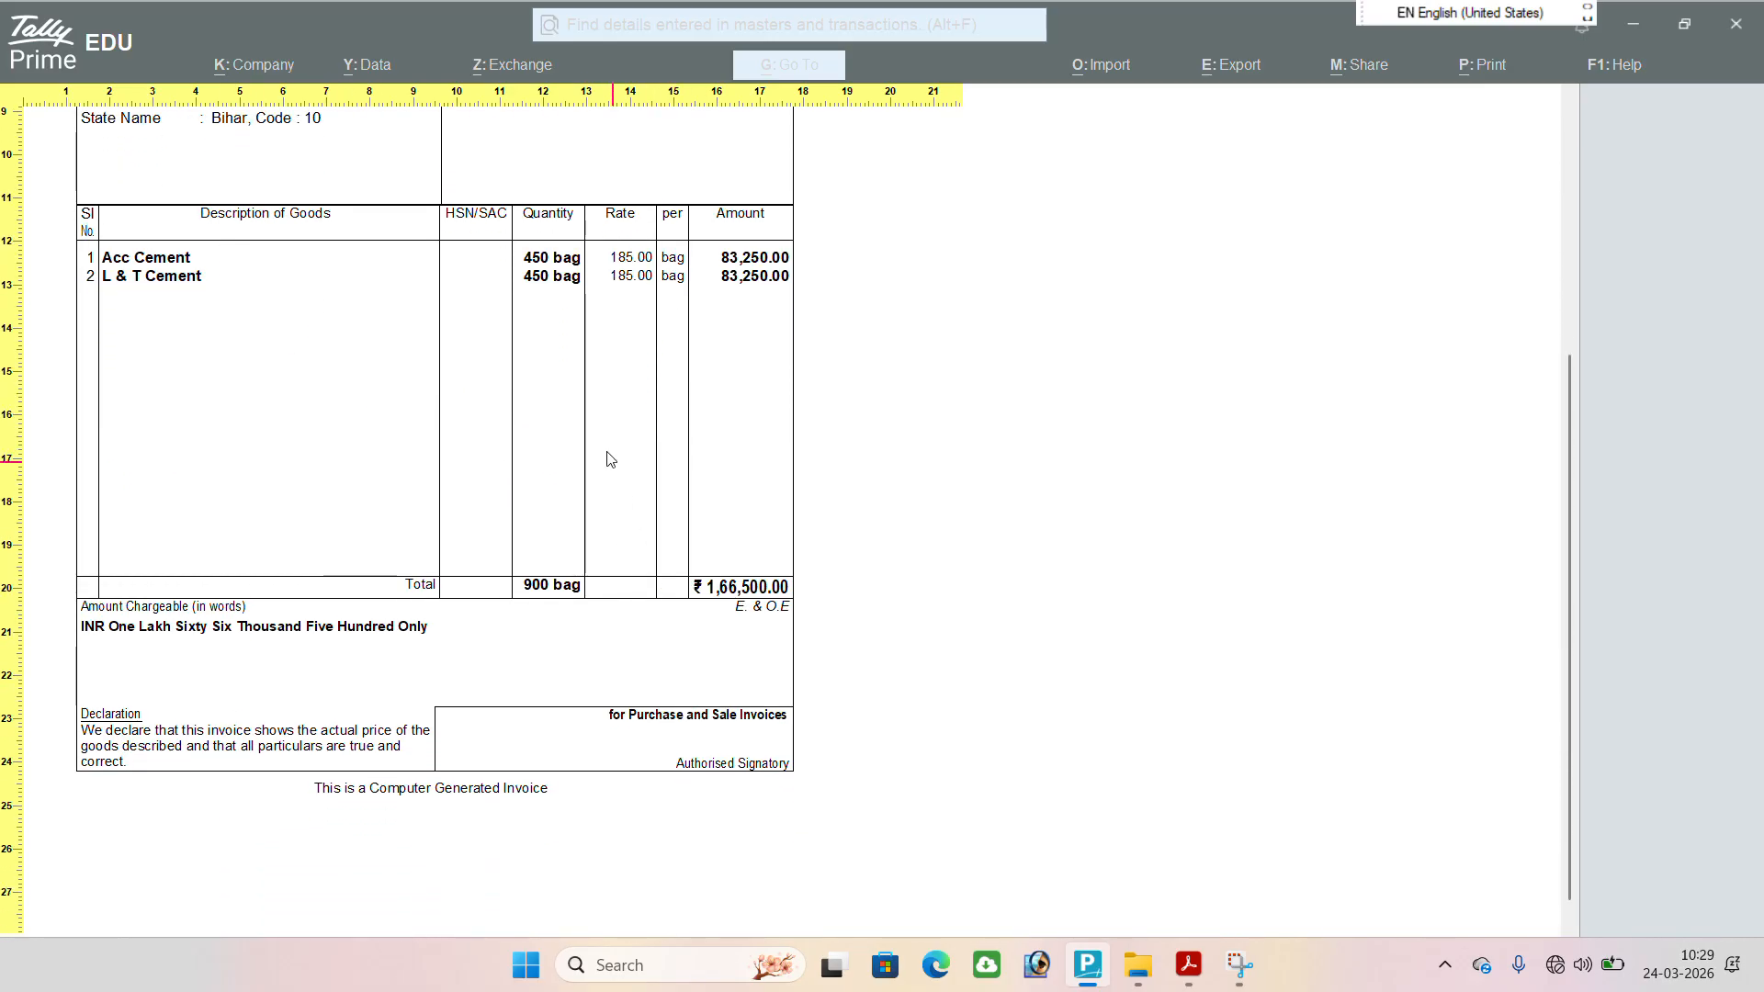